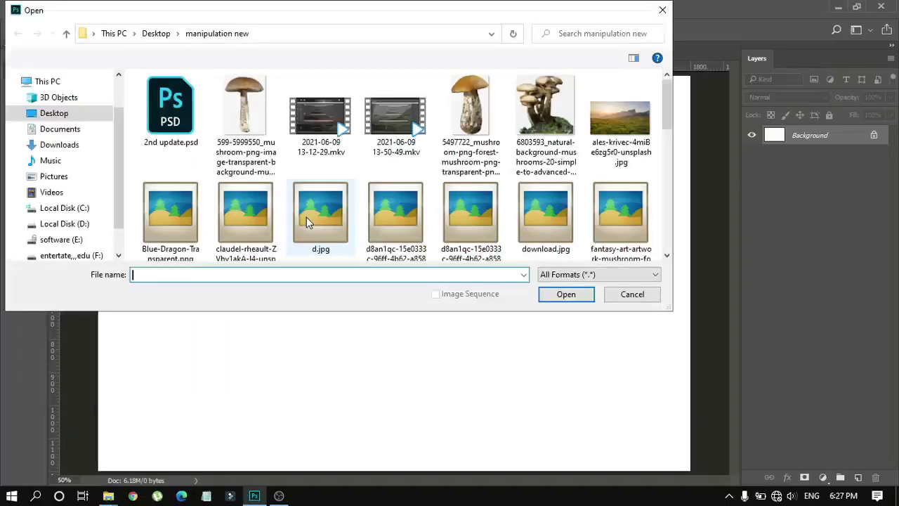
Step: Open the claudel-rheault mountain valley photo
left_click(246, 223)
scroll(545, 225, "down", 2)
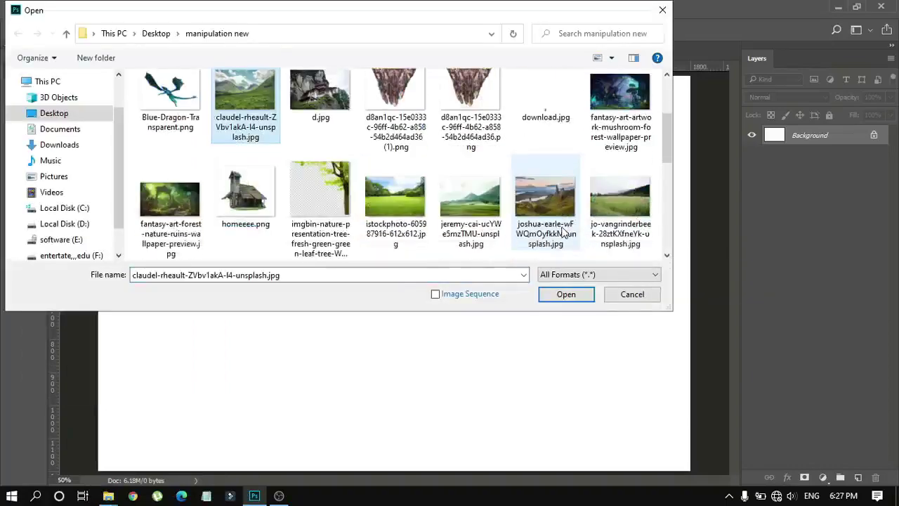
scroll(545, 235, "up", 2)
left_click(560, 293)
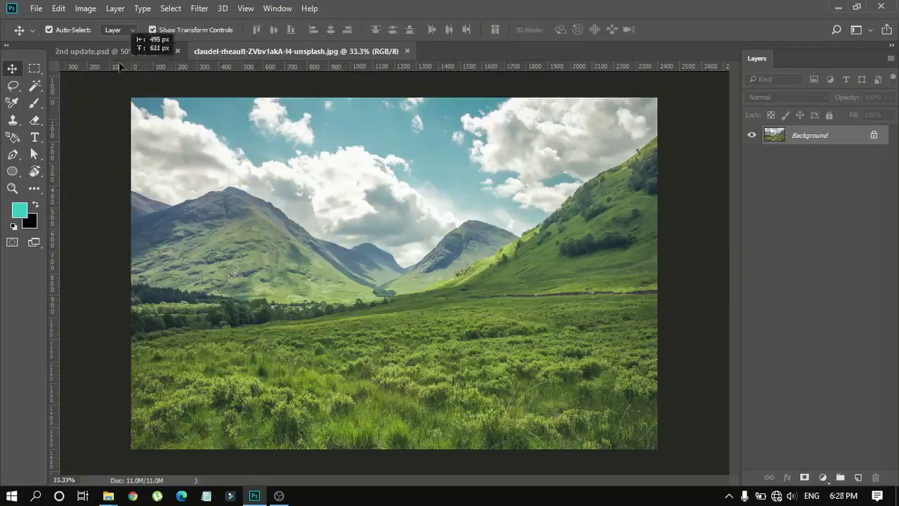
Step: Bring the mountain photo into 2nd update.psd and scale it to fill the canvas
left_click_drag(120, 65, 401, 330)
left_click_drag(652, 114, 616, 136)
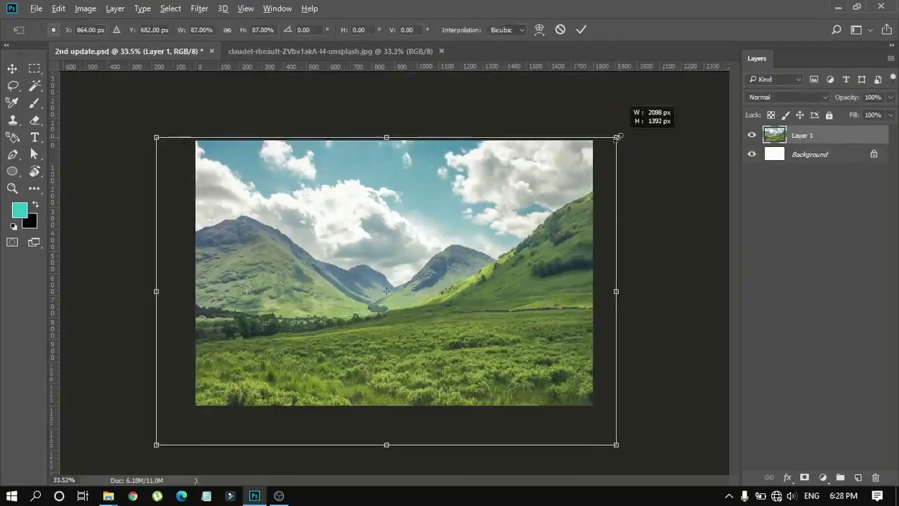
left_click_drag(406, 260, 413, 243)
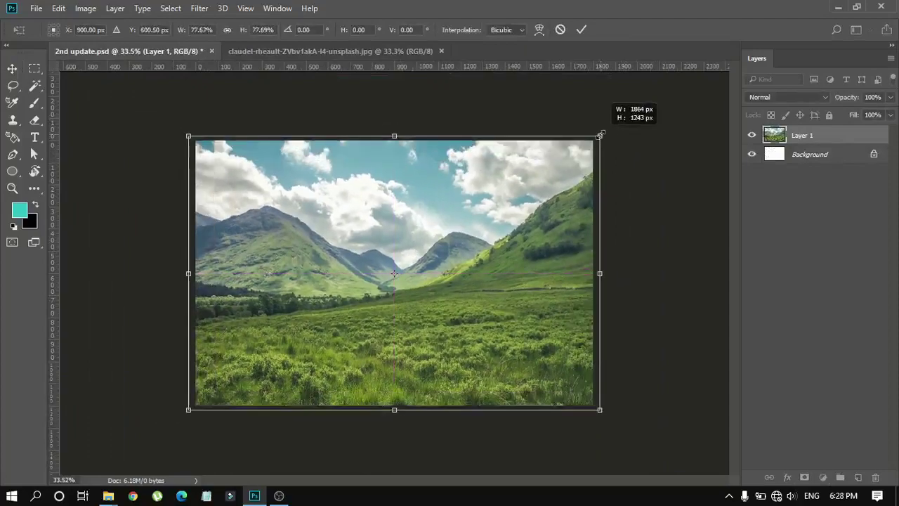
left_click_drag(624, 120, 642, 157)
key("Return")
key("ctrl+0")
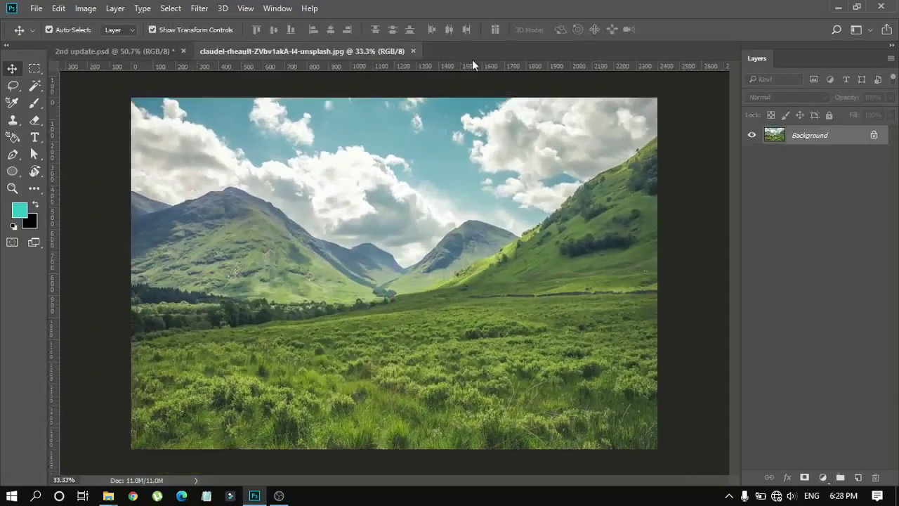
Step: Open the lake photo knwr00931.jpg
left_click(35, 8)
left_click(42, 34)
scroll(602, 186, "down", 5)
left_click(170, 207)
left_click(568, 294)
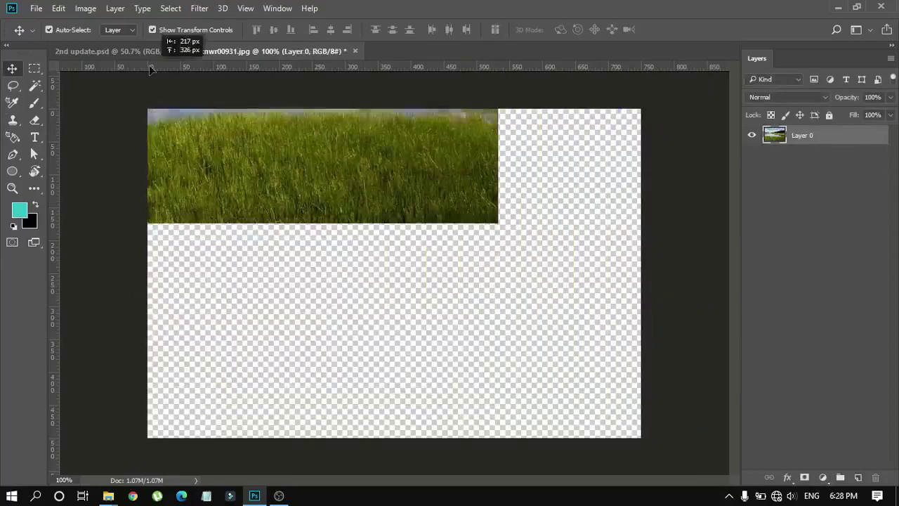
Step: Bring the lake photo in as Layer 2, convert it to a Smart Object, and enlarge it
mouse_move(323, 259)
left_mouse_down()
mouse_move(401, 388)
mouse_move(434, 315)
left_mouse_up()
right_click(818, 134)
left_click(596, 236)
key("ctrl+t")
left_click_drag(518, 356, 713, 443)
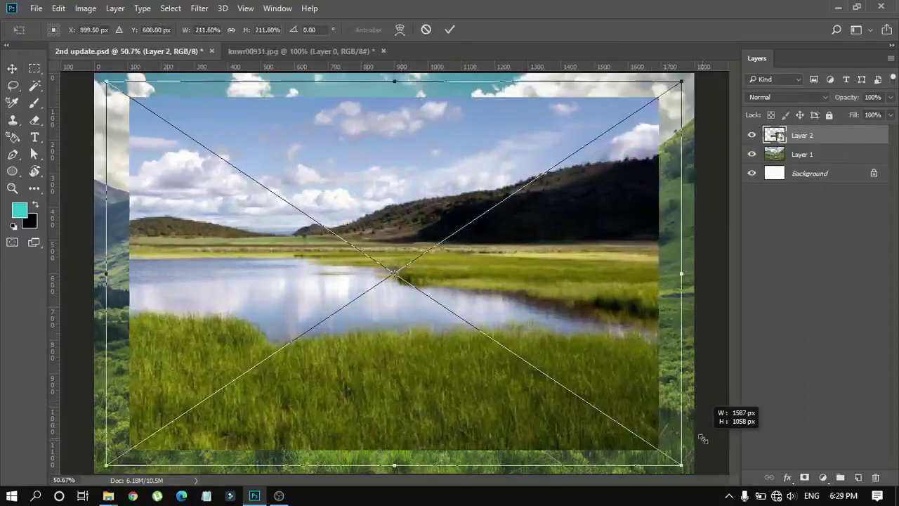
left_click(449, 29)
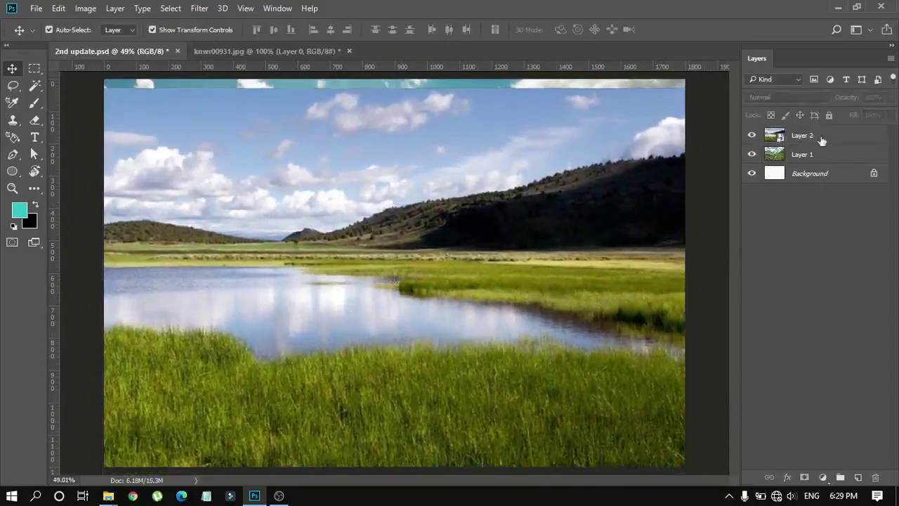
Step: Mask Layer 2 with a black-to-white gradient blending its sky into the mountains
left_click(822, 141)
left_click(804, 477)
key("g")
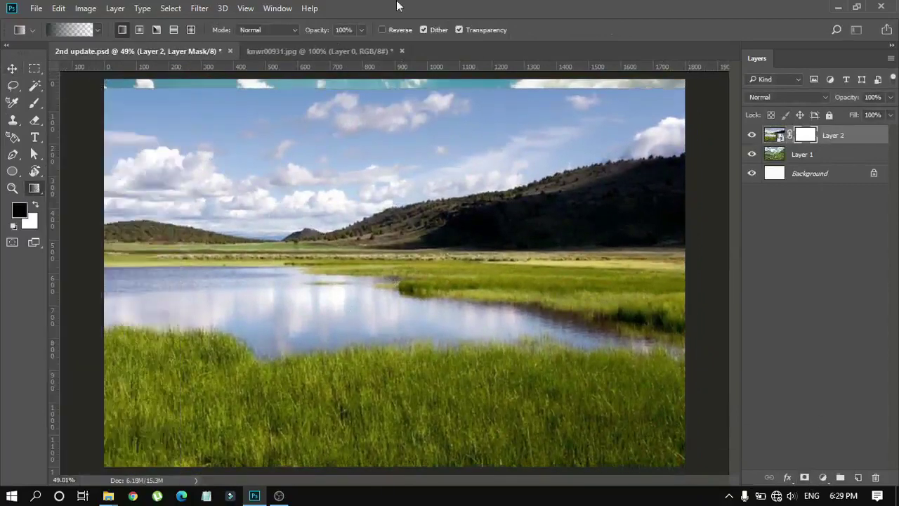
left_click_drag(387, 174, 391, 307)
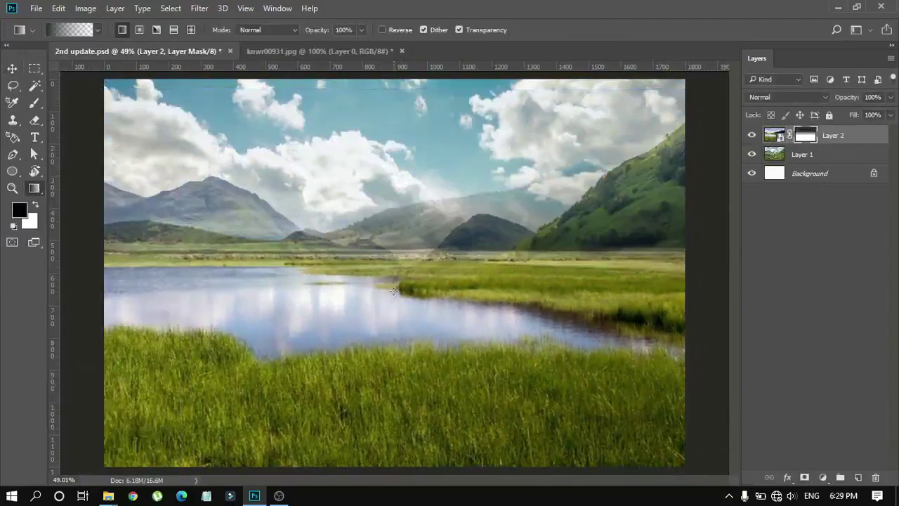
key("x")
left_click_drag(696, 387, 400, 240)
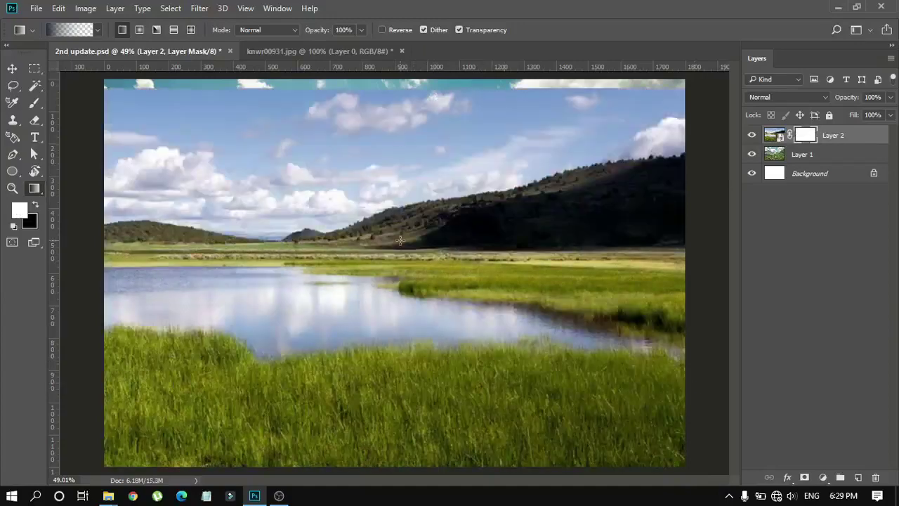
Step: Try new mask gradients, undo back to the earlier gradient, and select Layer 1
left_click_drag(210, 176, 210, 231)
left_click_drag(509, 197, 508, 253)
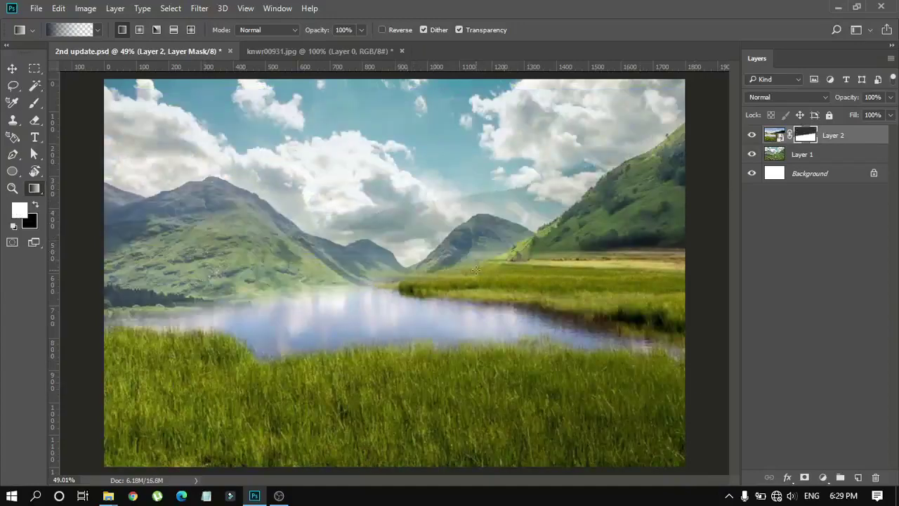
key("ctrl+alt+z")
key("ctrl+alt+z")
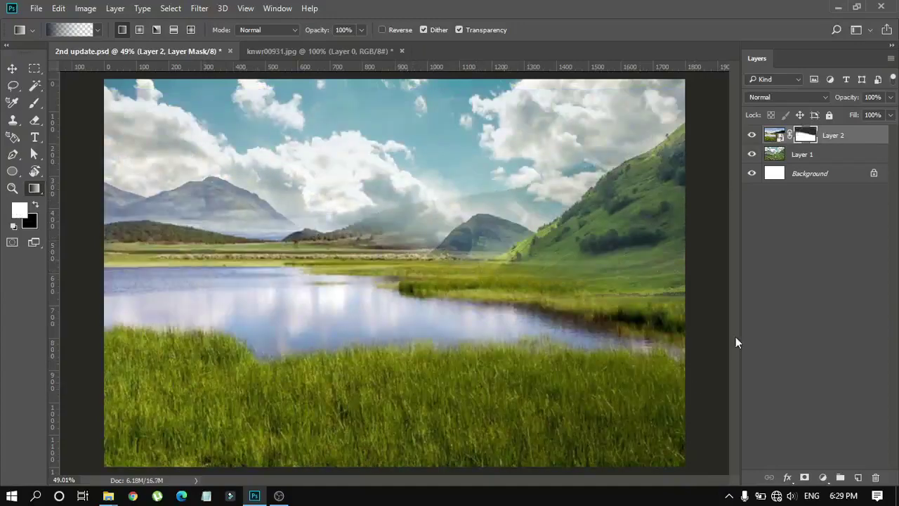
key("ctrl+alt+z")
left_click(802, 154)
Step: Lasso and clear the dark top of Layer 2's mask
key("l")
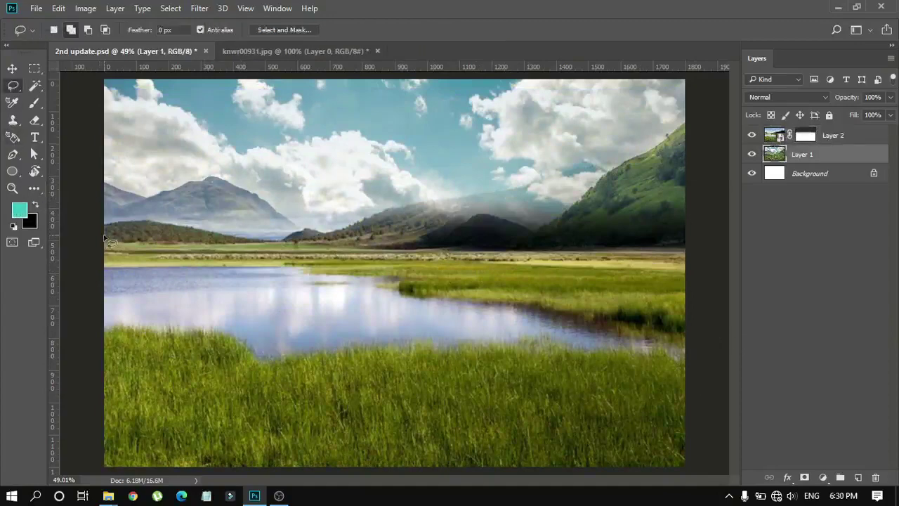
left_click(751, 154)
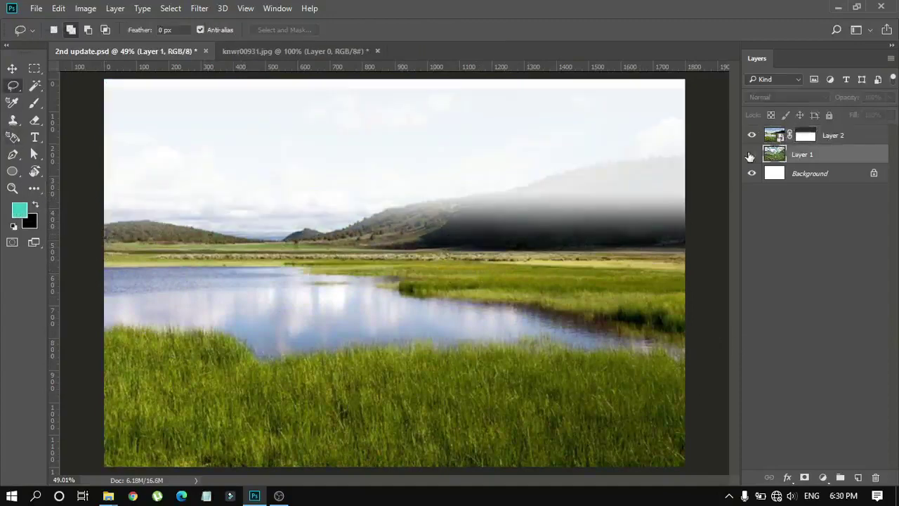
right_click(833, 135)
left_click(597, 189)
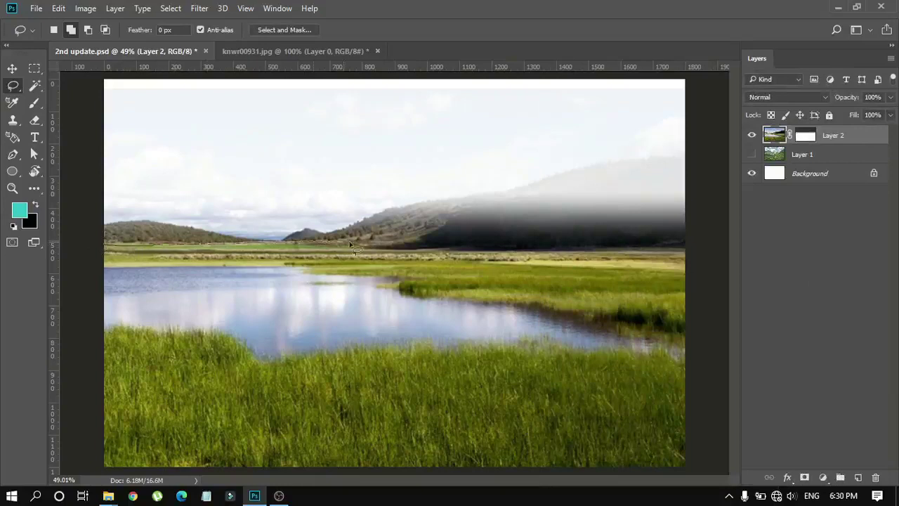
key("Delete")
key("ctrl+d")
left_click(751, 154)
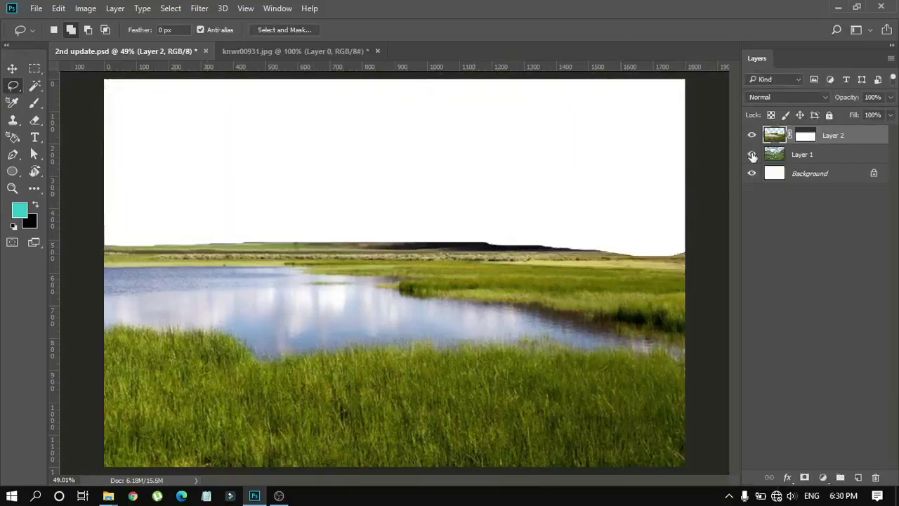
Step: Try deleting the sky from the mountain layer, then undo it
left_click(797, 158)
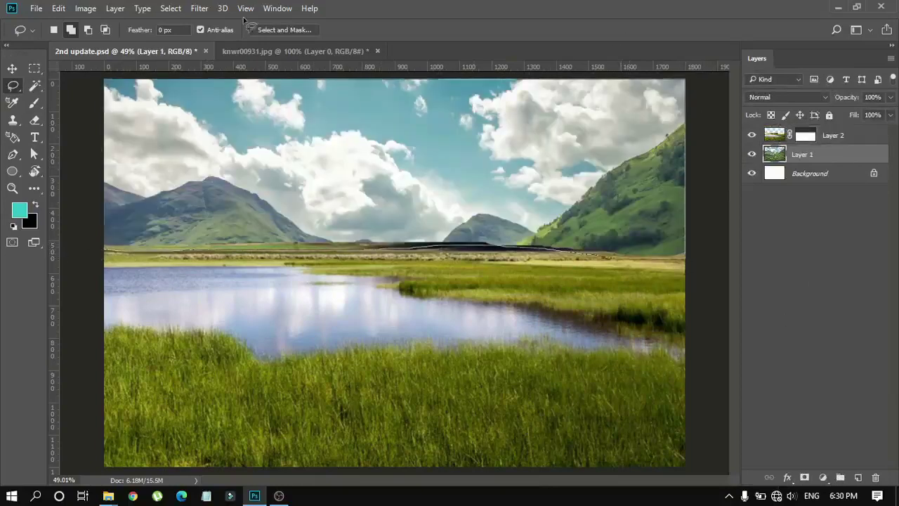
left_click_drag(244, 20, 53, 254)
key("Delete")
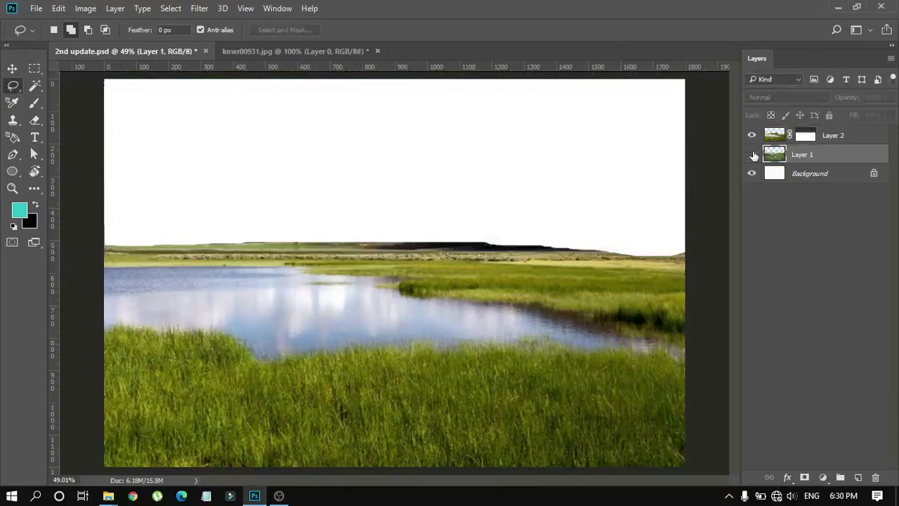
key("ctrl+z")
key("ctrl+d")
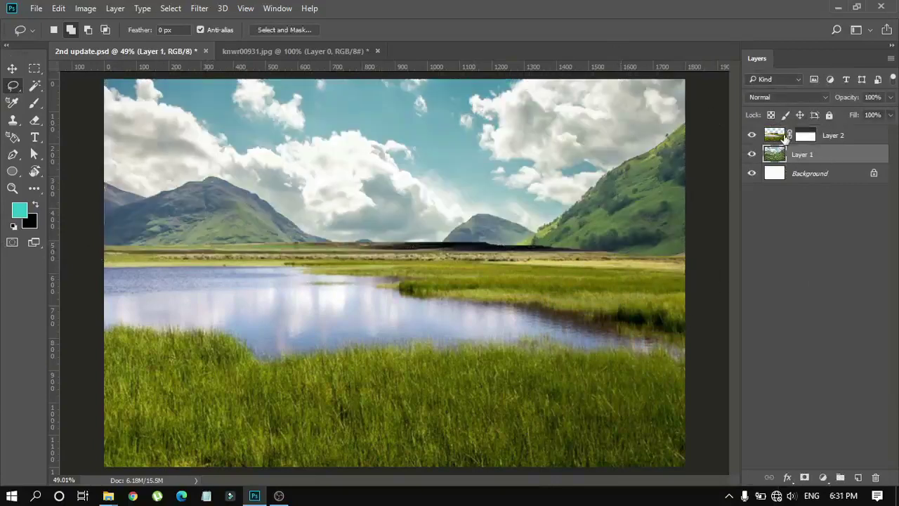
Step: Nudge the lake layer down with Free Transform
left_click(784, 136)
key("ctrl+t")
key("shift+Down")
key("shift+Down")
key("shift+Down")
key("shift+Down")
key("shift+Down")
key("shift+Down")
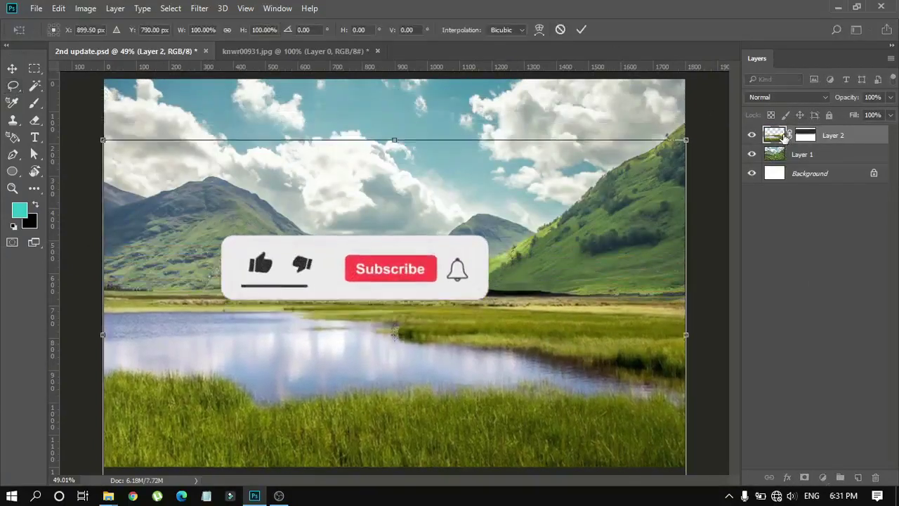
key("shift+Down")
key("shift+Down")
key("shift+Down")
left_click(581, 30)
Step: Target the lake layer's mask and set black as the brush colour
left_click(805, 134)
key("d")
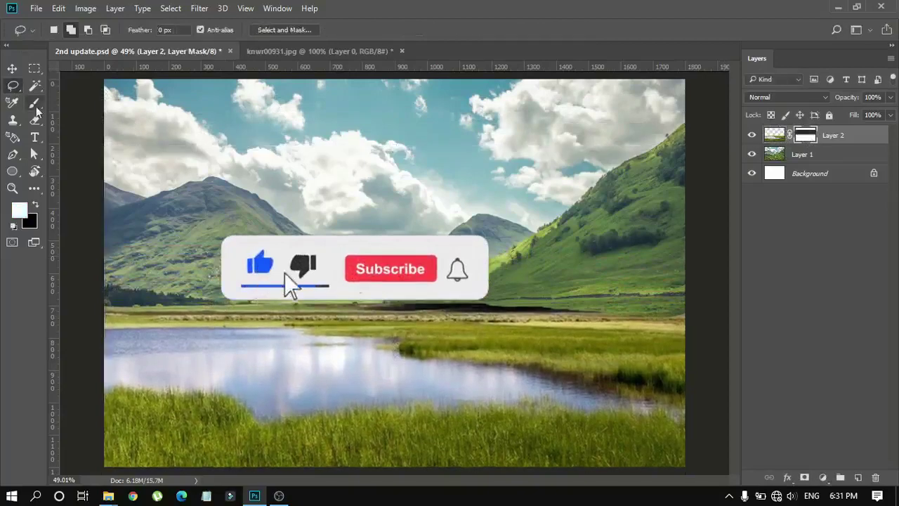
key("b")
key("x")
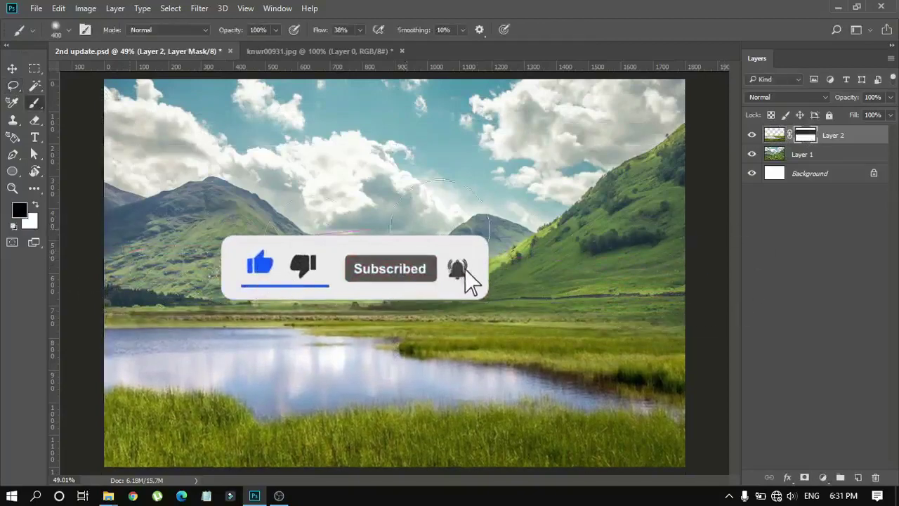
key("v")
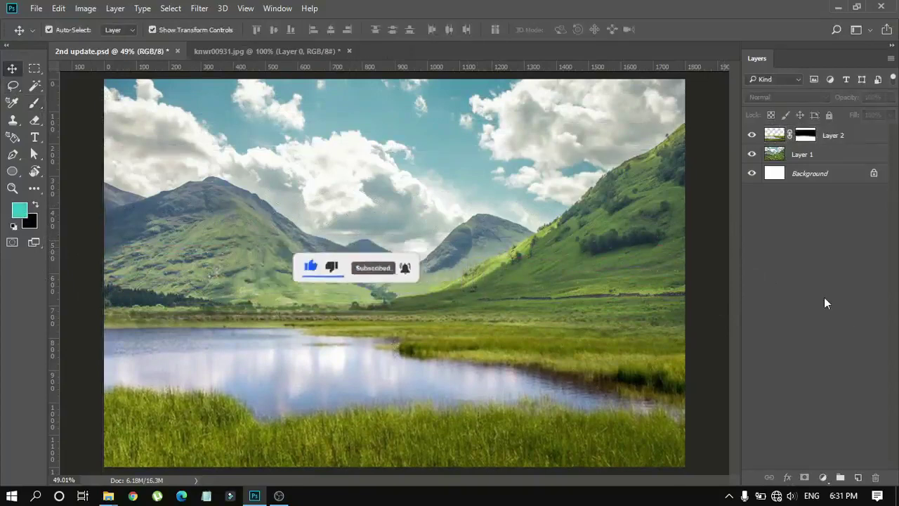
Step: Mask Layer 1 and paint its sky and hills into a misty white band
left_click(798, 156)
left_click(806, 153)
key("b")
key("d")
left_click_drag(175, 112, 632, 119)
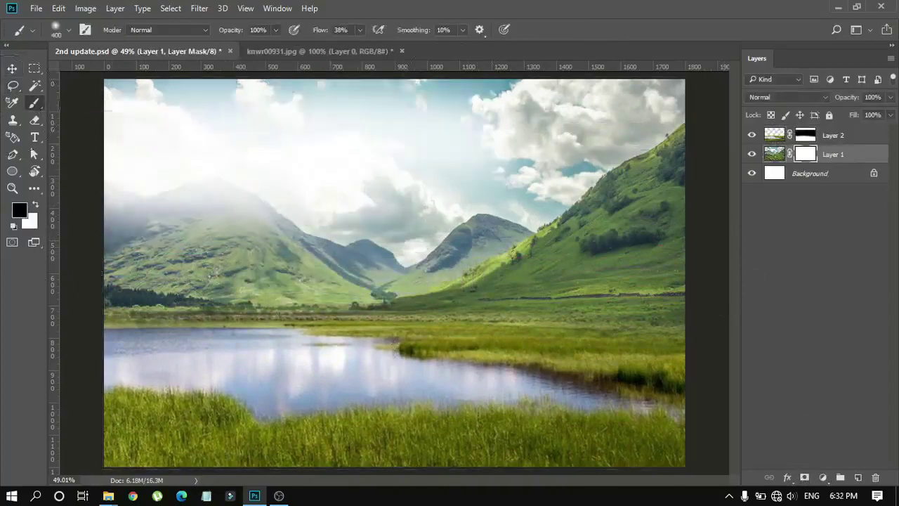
mouse_move(211, 211)
left_mouse_down()
mouse_move(442, 201)
mouse_move(161, 232)
mouse_move(682, 231)
left_mouse_up()
left_click_drag(119, 232, 225, 238)
Step: Place the meadow-and-forest photo, stretch it across the canvas, and set 45% opacity
key("v")
mouse_move(108, 496)
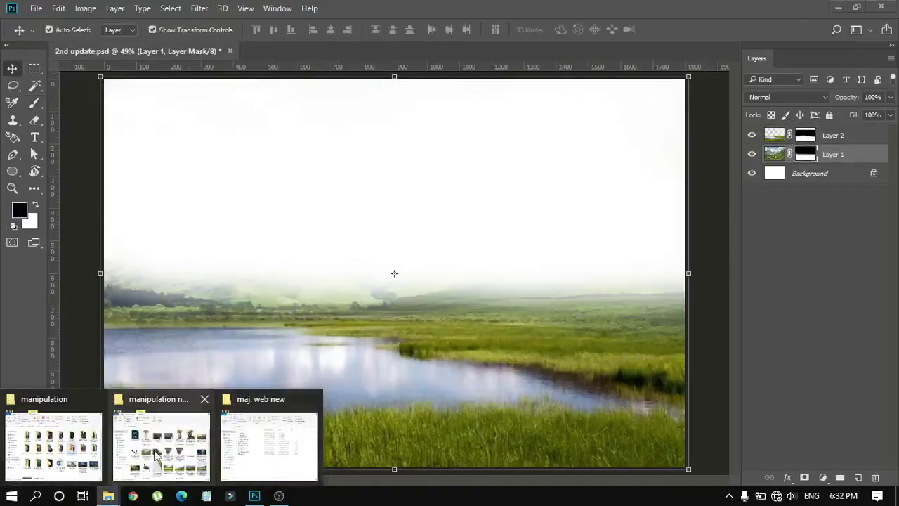
left_click(158, 449)
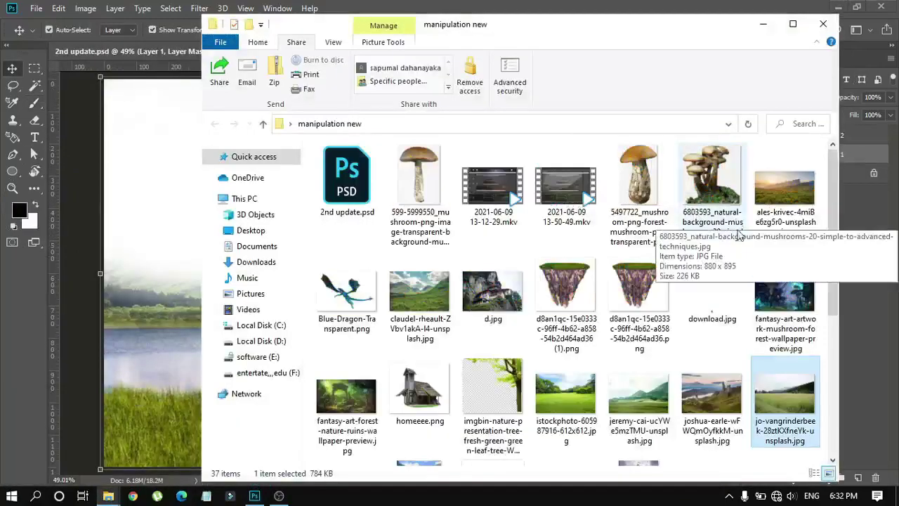
left_click_drag(781, 401, 154, 267)
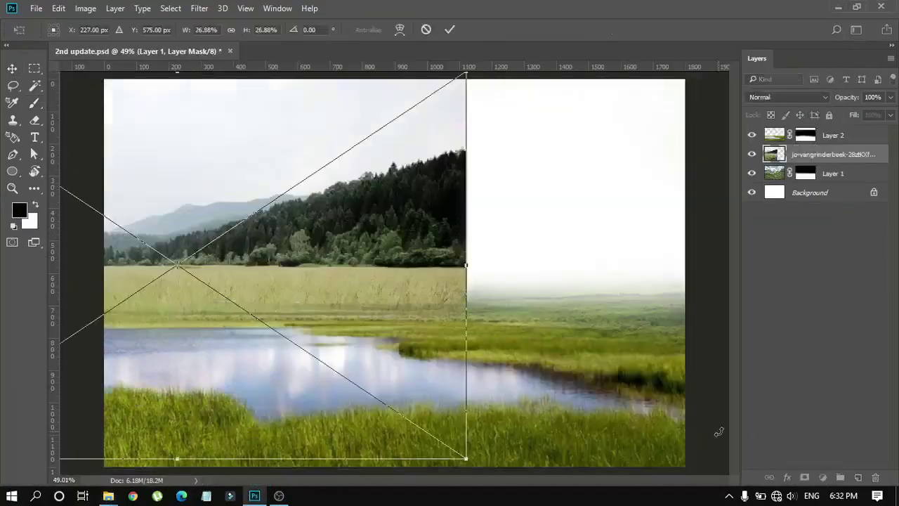
left_click_drag(397, 464, 412, 341)
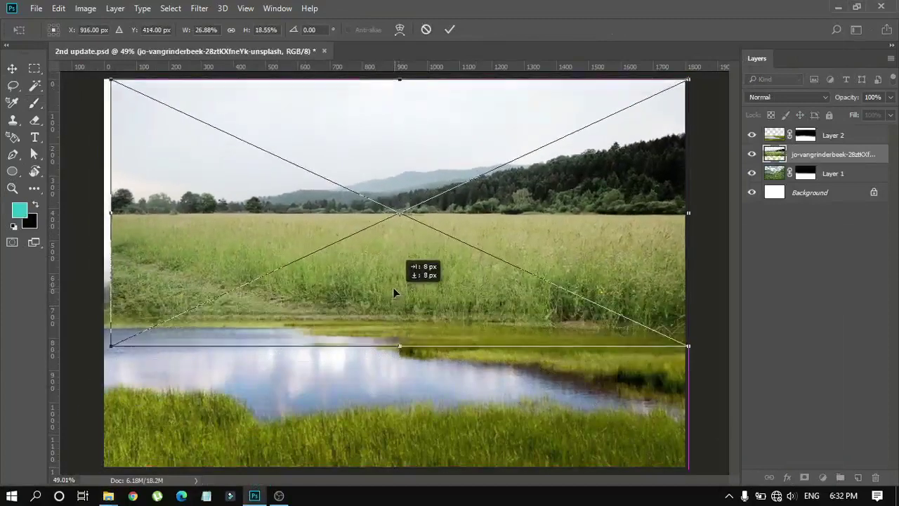
left_click_drag(106, 210, 60, 211)
mouse_move(447, 220)
left_mouse_down()
mouse_move(458, 279)
mouse_move(457, 255)
left_mouse_up()
key("4")
key("5")
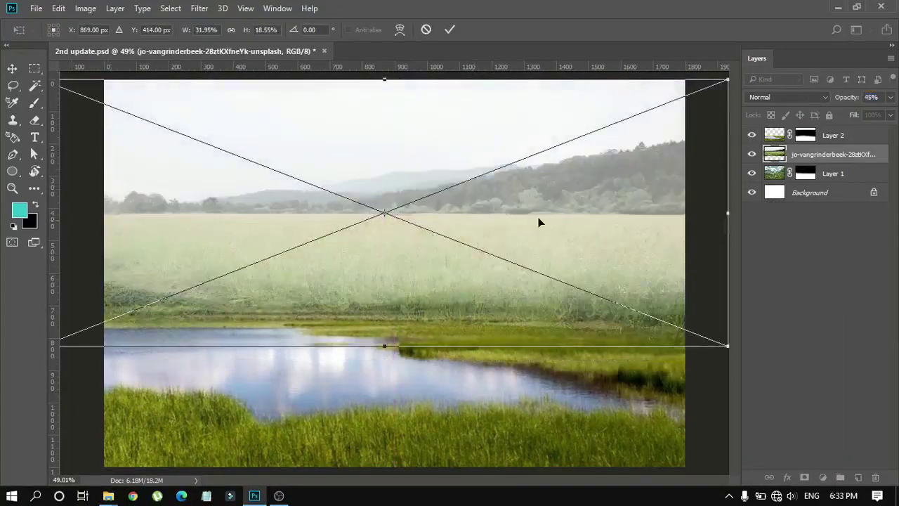
Step: Lower the lake photo to 28% opacity and stretch it up to the top strip
key("2")
key("8")
left_click_drag(523, 206, 523, 285)
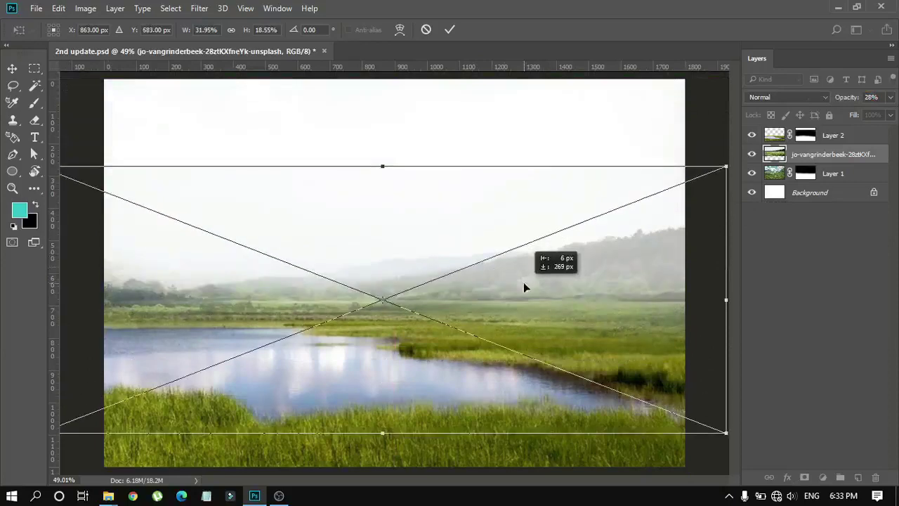
left_click_drag(383, 161, 381, 106)
left_click_drag(449, 267, 498, 283)
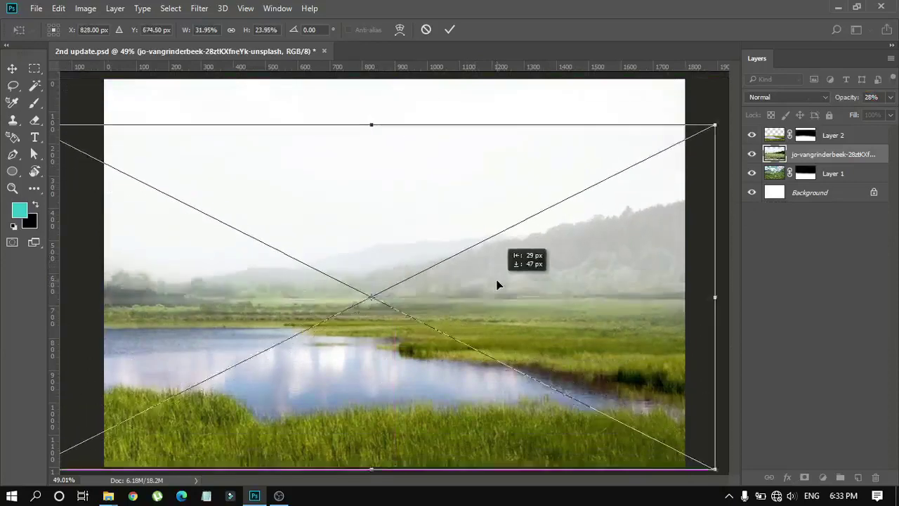
key("Return")
Step: Restore the lake photo to 100% opacity and mask its edge along the grass line
key("0")
left_click(806, 479)
key("b")
key("d")
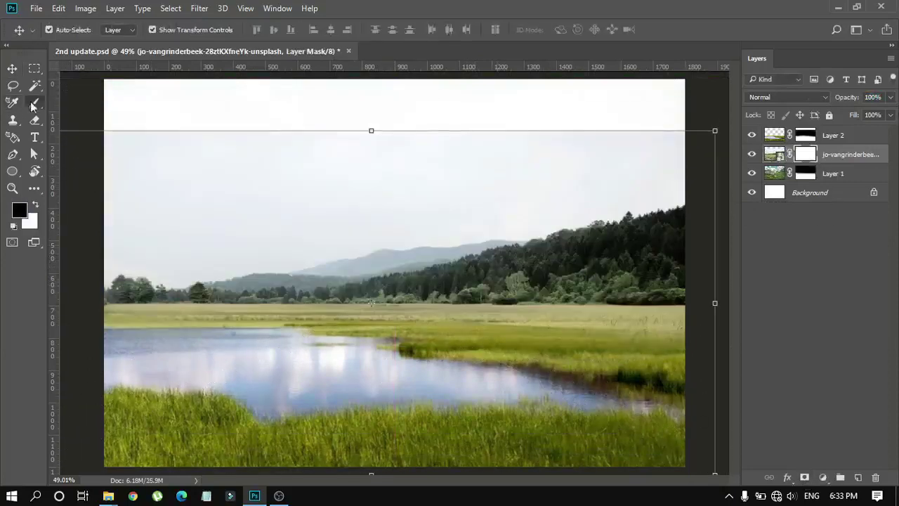
left_click_drag(647, 324, 271, 348)
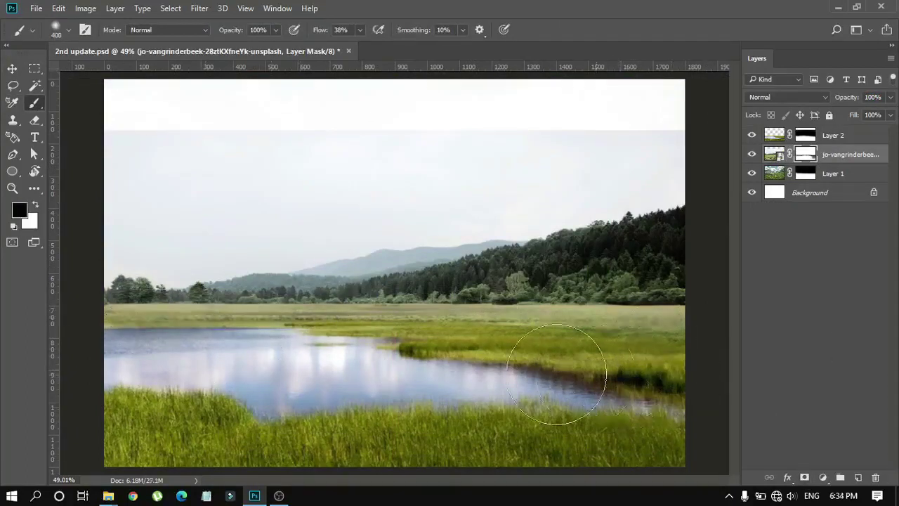
Step: Add a Hue/Saturation adjustment with shifted hue, clipped to the lake photo
key("v")
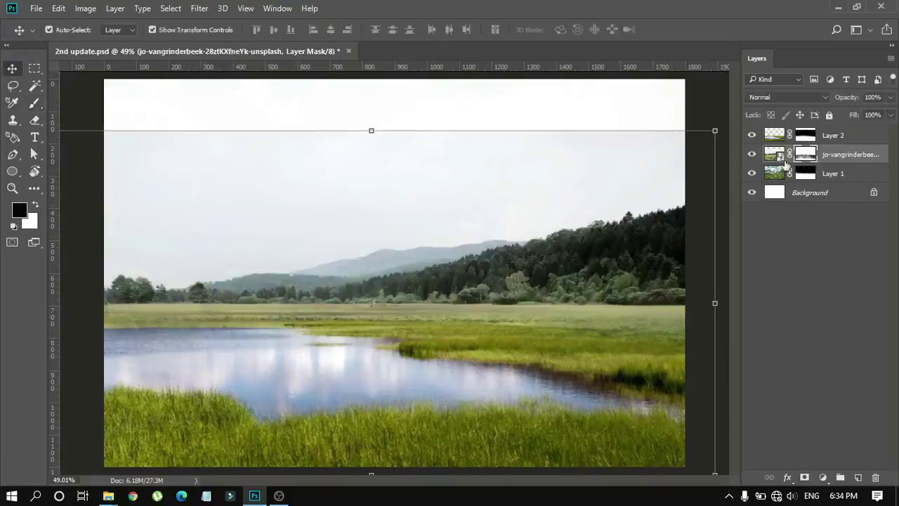
left_click(823, 477)
left_click(801, 323)
left_click_drag(632, 112, 144, 84)
mouse_move(134, 181)
left_mouse_down()
mouse_move(123, 203)
mouse_move(145, 178)
mouse_move(132, 153)
mouse_move(144, 153)
mouse_move(163, 182)
mouse_move(137, 154)
left_mouse_up()
scroll(118, 221, "down", 1)
left_click(113, 239)
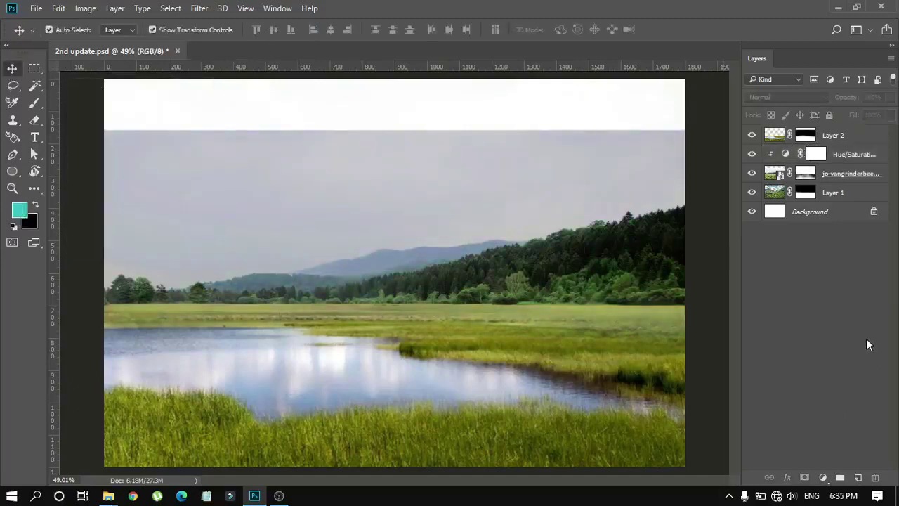
Step: Paint the adjustment's mask black to hide it from parts of the sky
left_click(816, 154)
key("b")
key("d")
left_click_drag(450, 295, 660, 172)
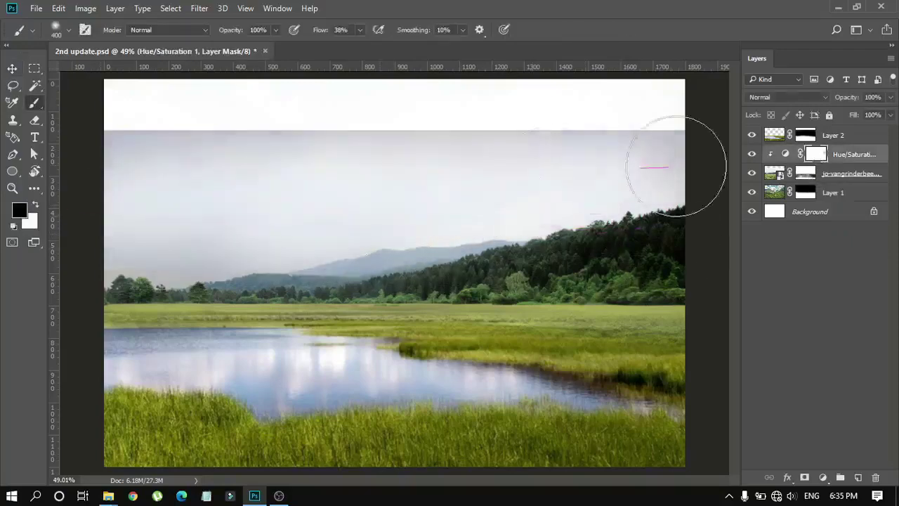
key("v")
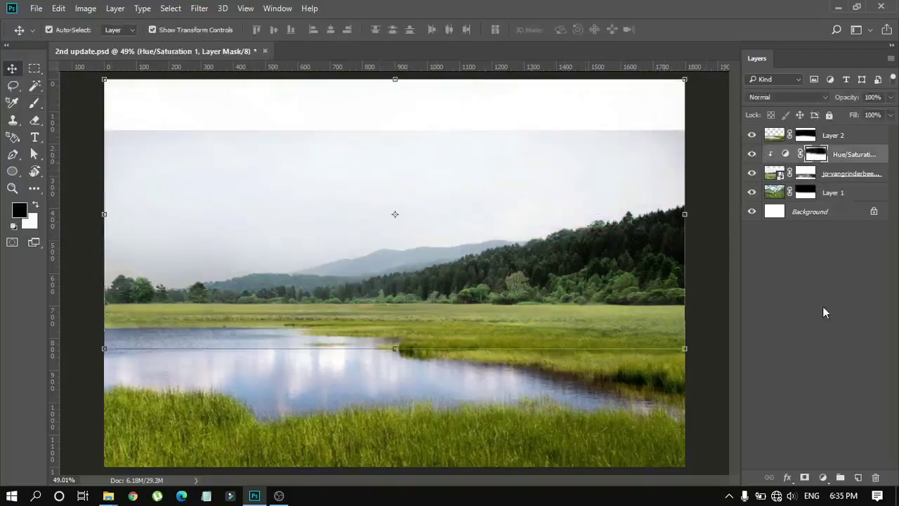
left_click(822, 309)
Step: Place the mountain-and-cloud photo into the composition and send it backward
left_click(108, 495)
scroll(684, 419, "down", 2)
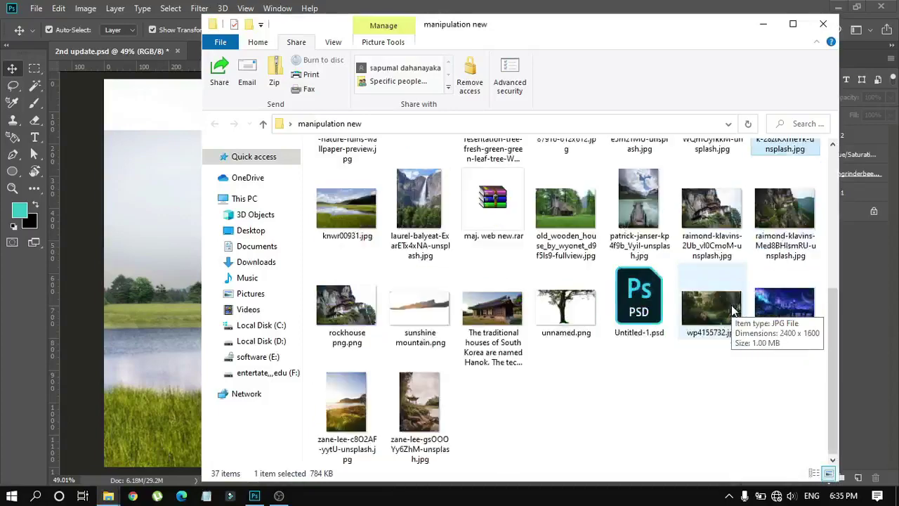
scroll(684, 419, "up", 5)
left_click(422, 300)
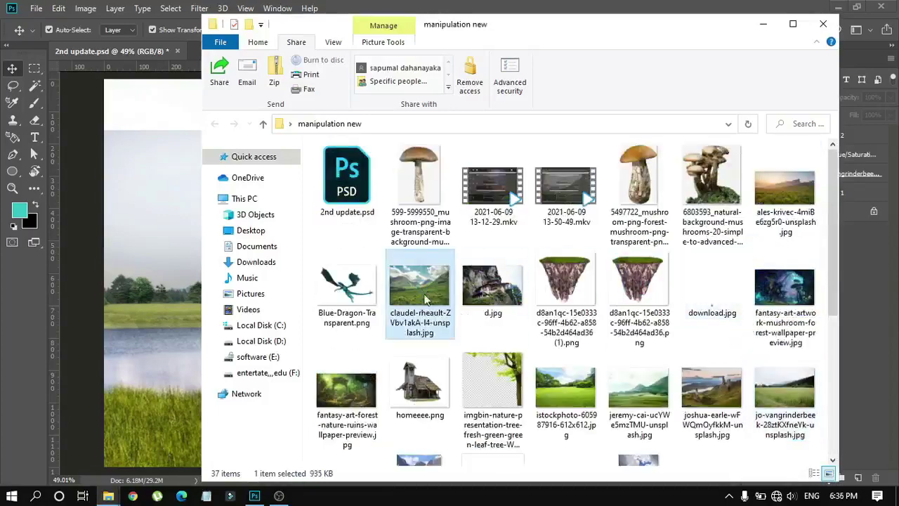
left_click_drag(182, 338, 346, 366)
left_click(449, 29)
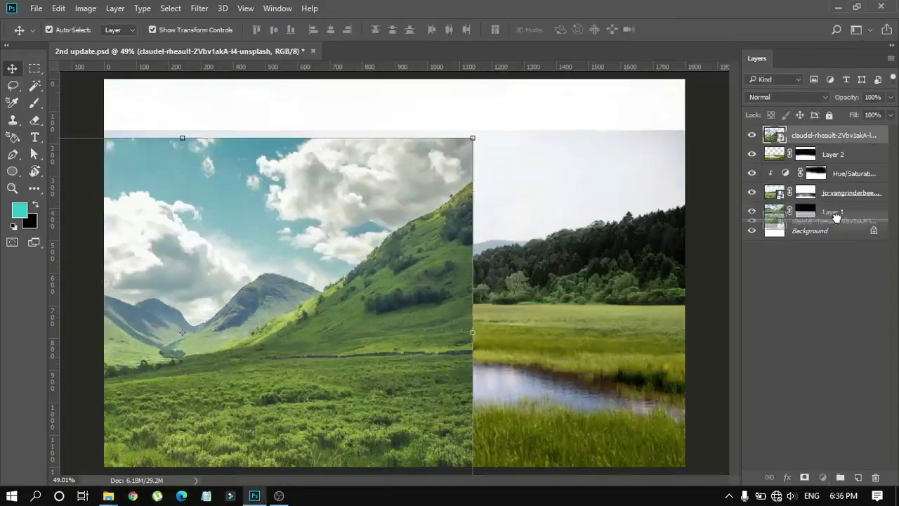
key("ctrl+shift+bracketleft")
Step: Move the mountain photo just above the background and enlarge it over the canvas
left_click_drag(473, 139, 531, 103)
key("ctrl+minus")
key("ctrl+minus")
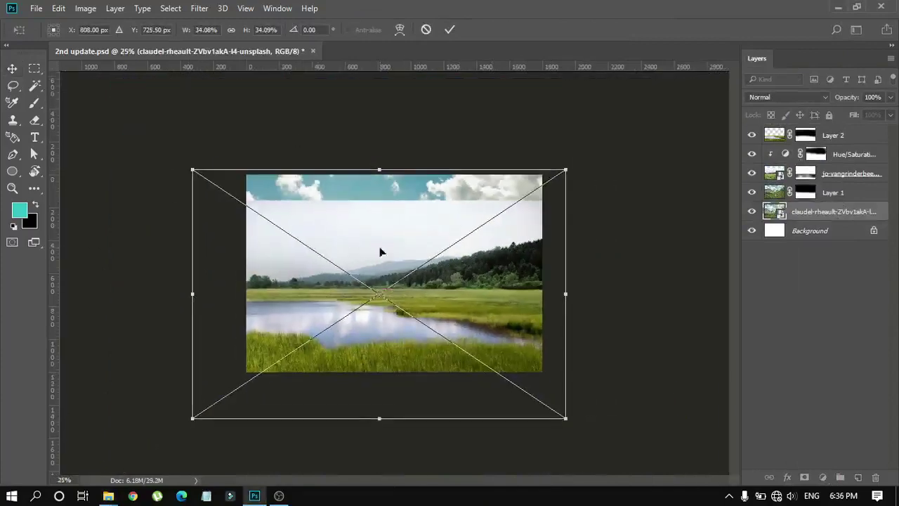
left_click_drag(566, 417, 588, 414)
left_click_drag(393, 232, 425, 184)
key("Return")
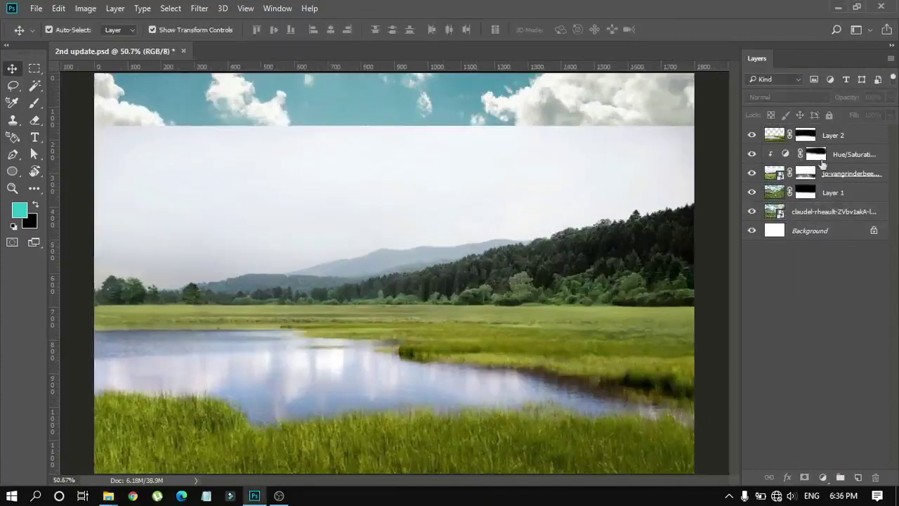
Step: Paint the lake photo's mask black to reveal the cloudy sky
left_click(805, 173)
key("d")
key("b")
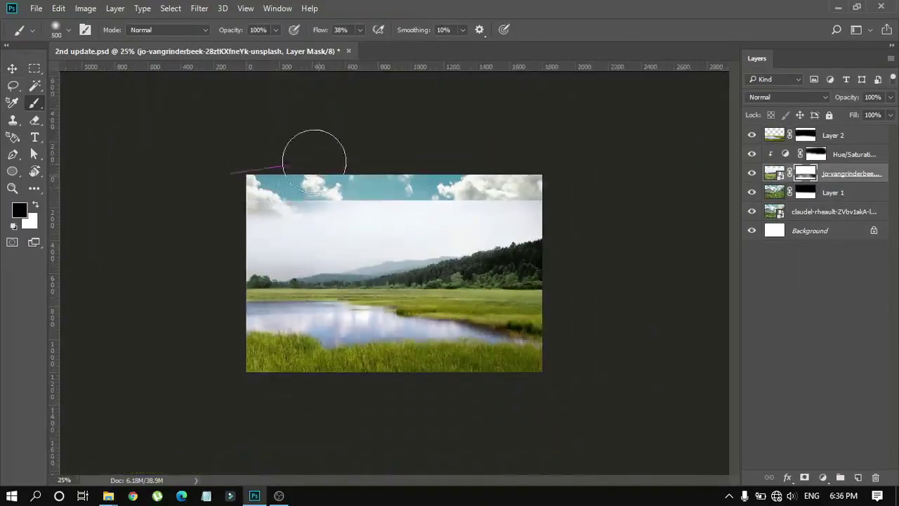
mouse_move(314, 160)
left_mouse_down()
mouse_move(512, 184)
mouse_move(295, 246)
mouse_move(569, 208)
left_mouse_up()
Step: Scale the mountain photo up, shift it left and down, then hide Layer 1 to compare
left_click(823, 212)
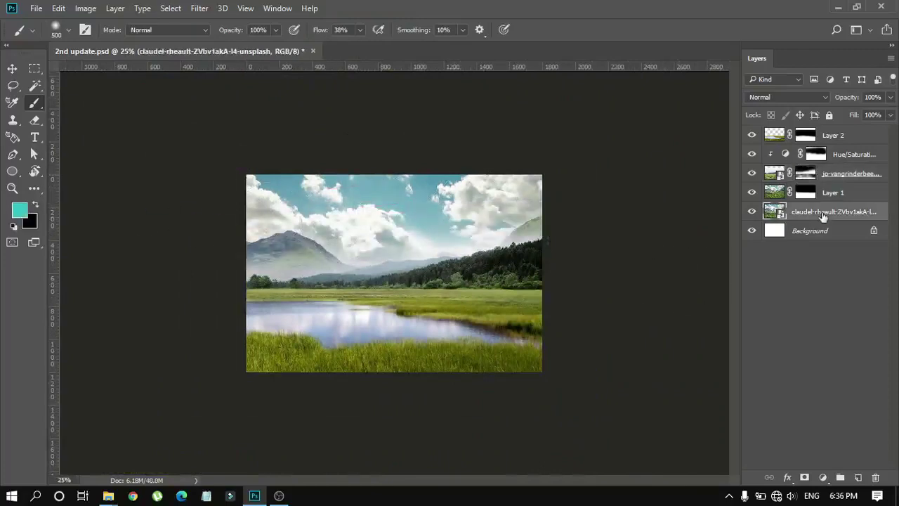
key("ctrl+t")
left_click_drag(542, 174, 626, 131)
left_click_drag(395, 247, 330, 281)
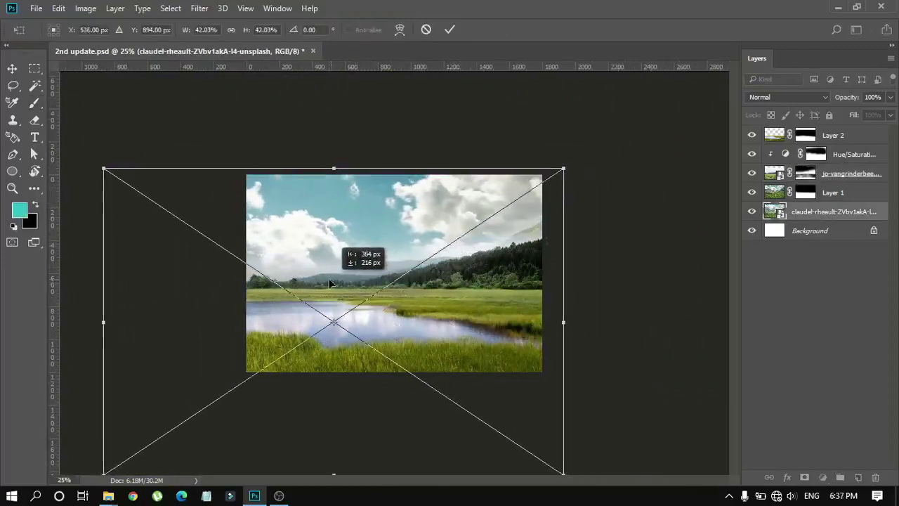
key("Return")
key("ctrl+0")
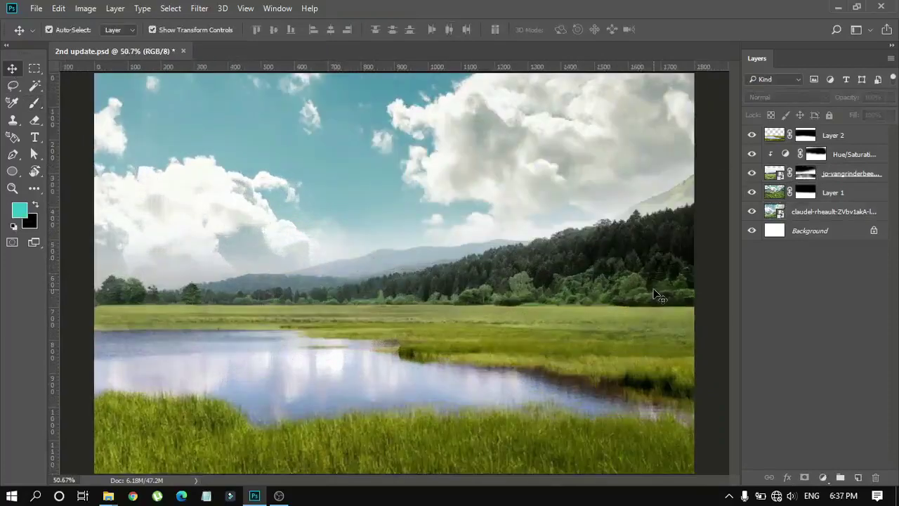
left_click(823, 214)
left_click(753, 212)
left_click(752, 212)
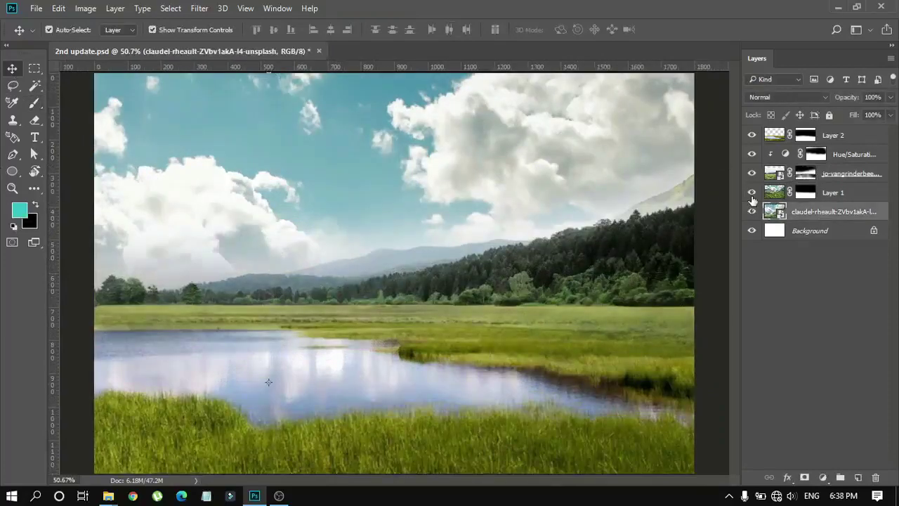
left_click(752, 191)
Step: Add a clipped Hue/Saturation above Layer 2, shifting the grass hue yellower
left_click(762, 137)
left_click(824, 478)
left_click(787, 313)
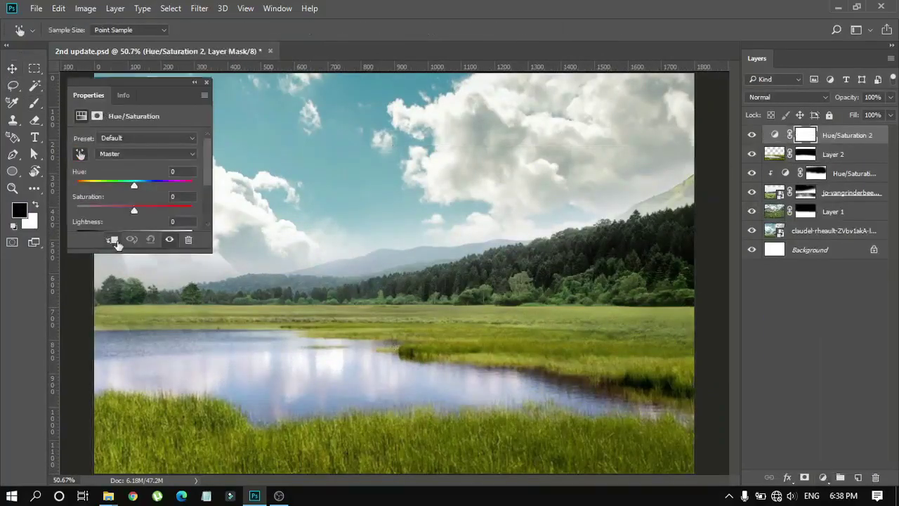
left_click_drag(134, 185, 126, 186)
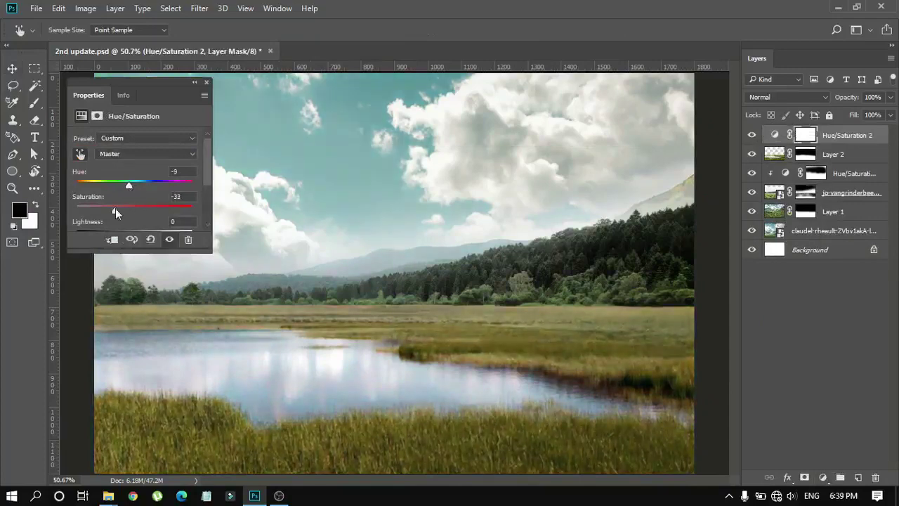
left_click(206, 86)
left_click(843, 144, "alt")
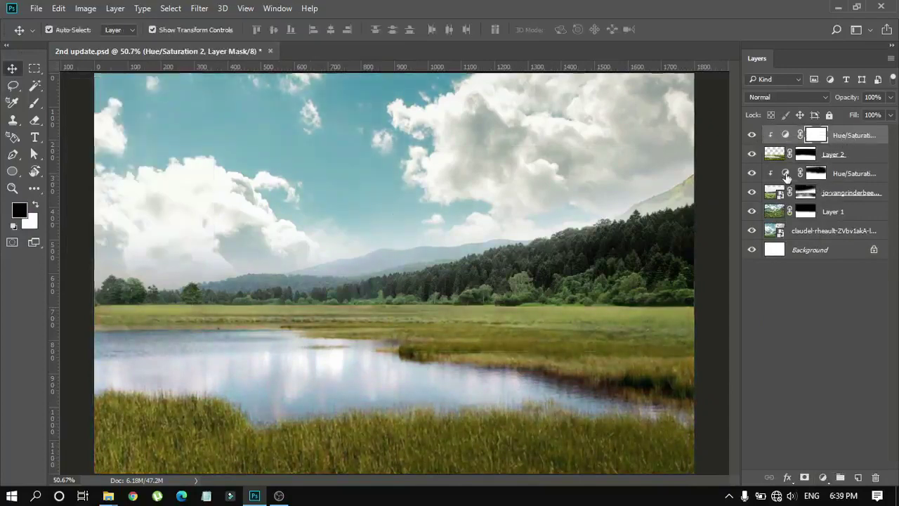
Step: Retune the lake photo's Hue/Saturation hue and saturation, and set a black mask brush
double_click(786, 177)
mouse_move(125, 186)
left_mouse_down()
mouse_move(130, 209)
mouse_move(113, 184)
mouse_move(136, 186)
left_mouse_up()
left_click_drag(127, 210, 143, 210)
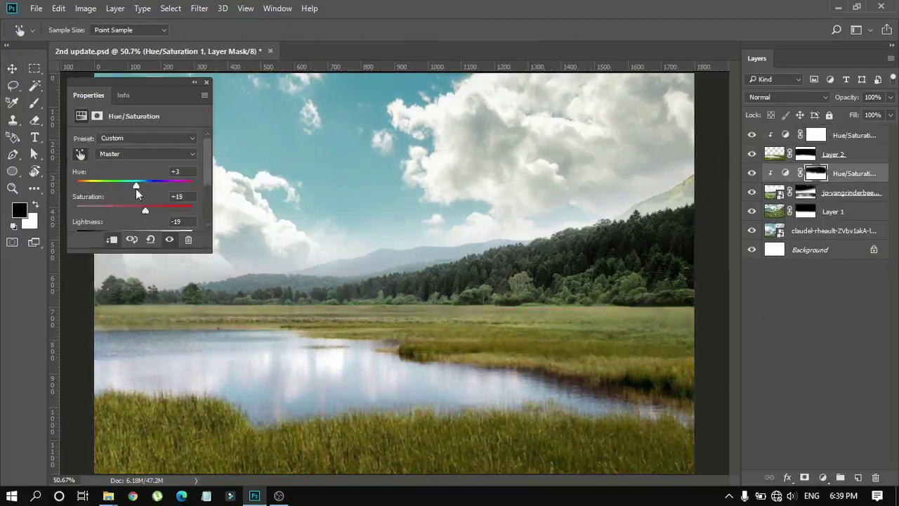
left_click(206, 82)
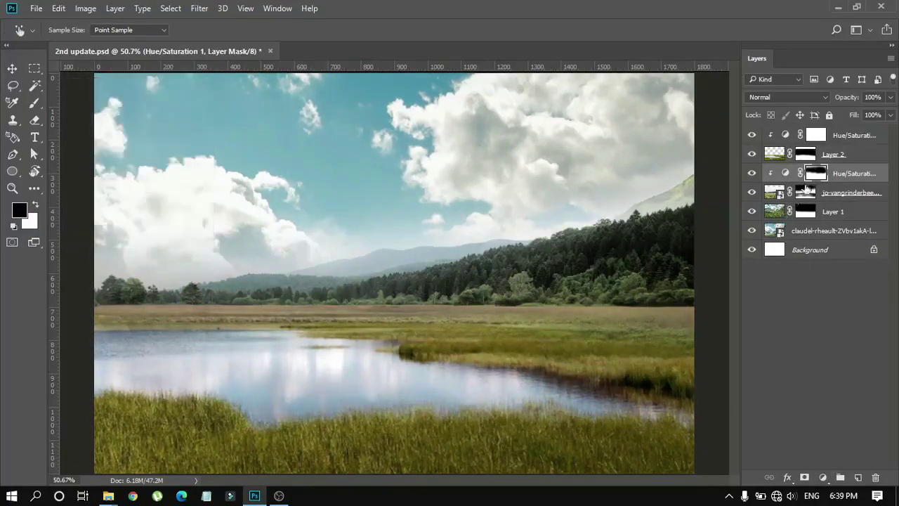
key("b")
key("x")
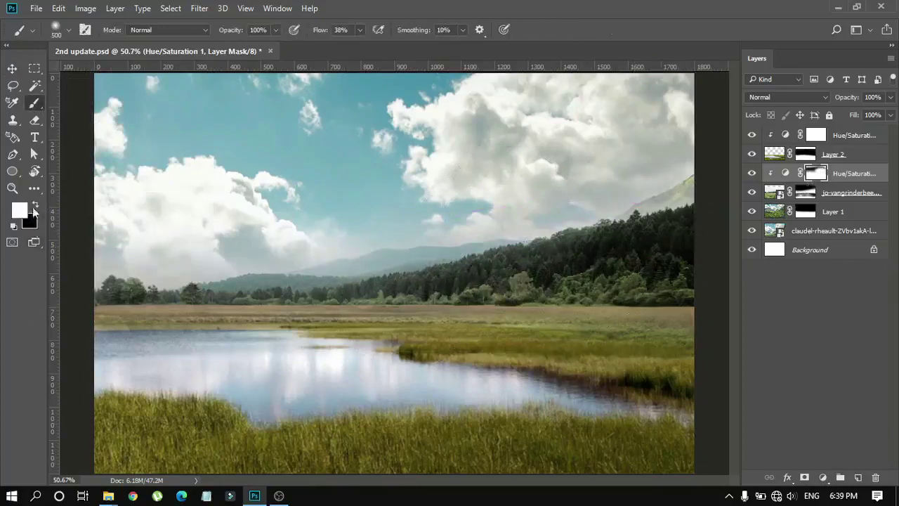
left_click(34, 206)
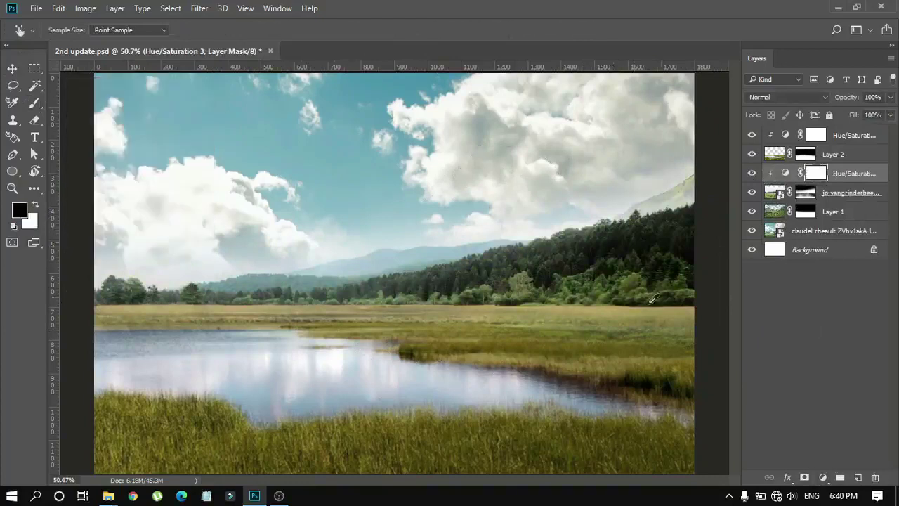
Step: Add a Hue/Saturation above Layer 1 that lowers saturation of the sky and hills
left_click(823, 477)
left_click(808, 304)
left_click_drag(135, 184, 147, 185)
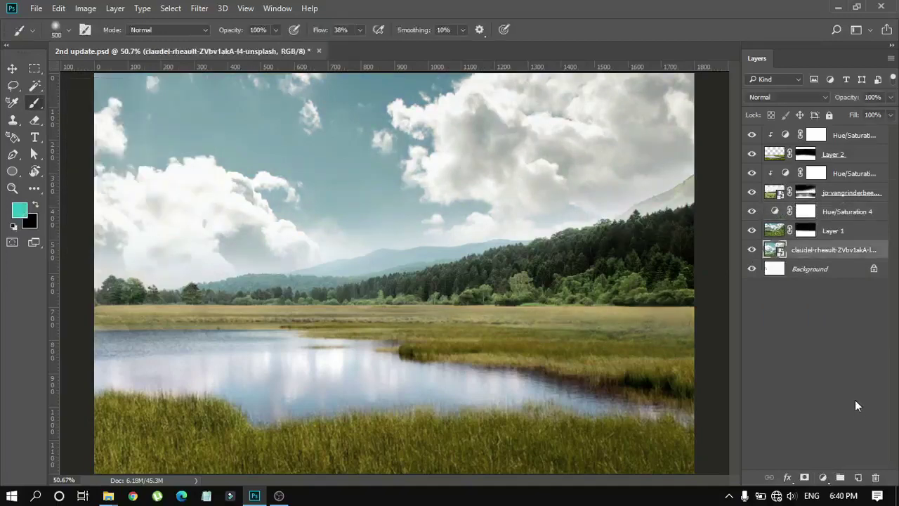
left_click(855, 403)
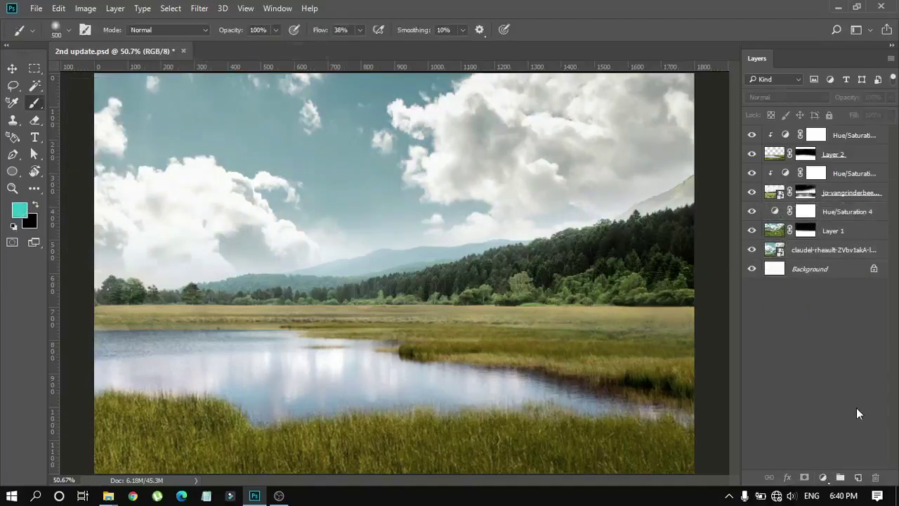
Step: Add a Color Lookup adjustment, trying Bleach Bypass and LateSunset before settling on filmstock_50
left_click(854, 134)
left_click(823, 477)
left_click(808, 363)
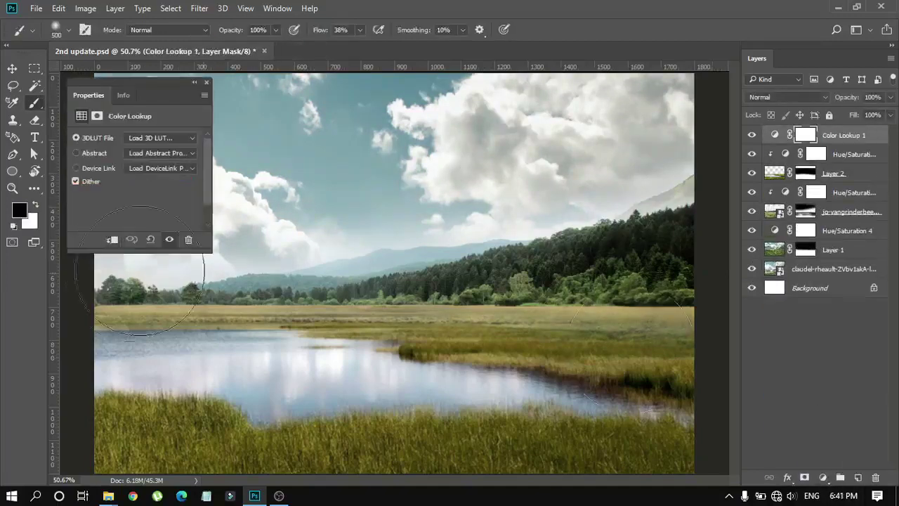
left_click(160, 138)
left_click(163, 213)
left_click(160, 137)
left_click(161, 450)
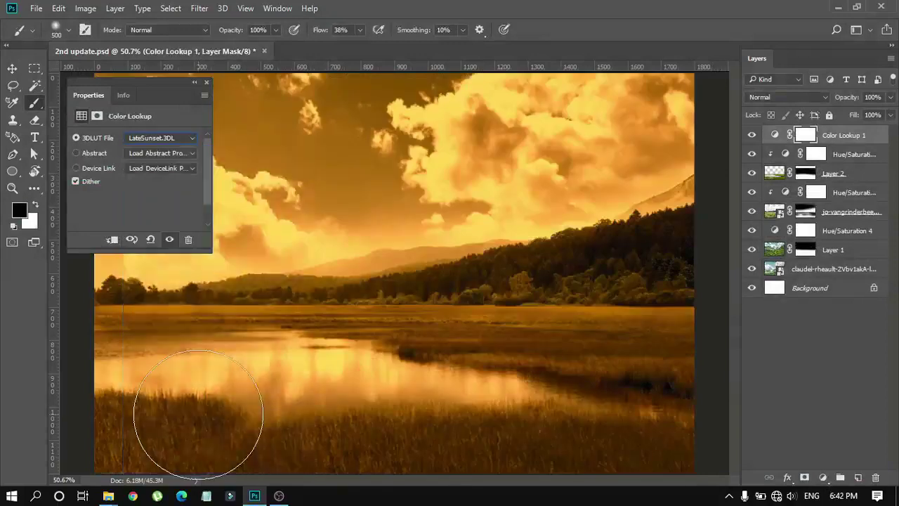
left_click(179, 139)
left_click(163, 263)
Step: Lower the Color Lookup's opacity, duplicate it beneath Layer 2, and select the lakeside photo layer
left_click_drag(843, 97, 831, 102)
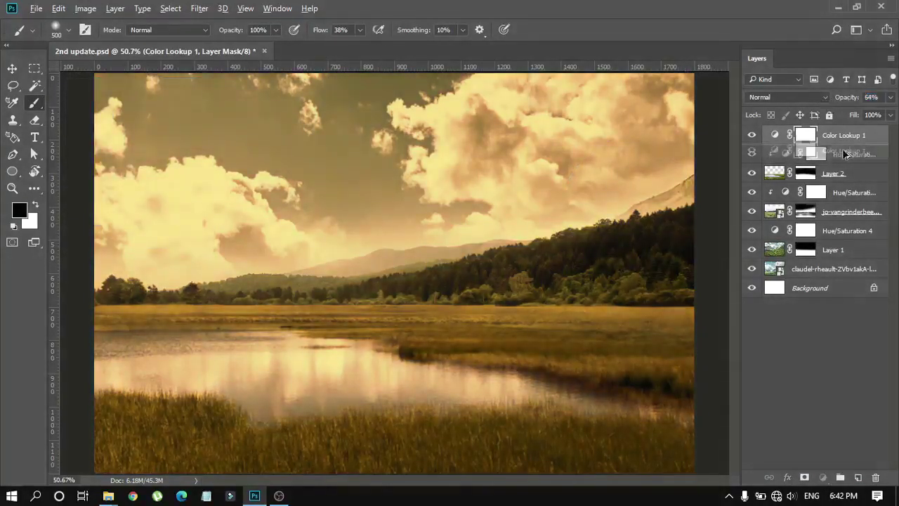
left_click_drag(845, 147, 843, 165)
key("ctrl+z")
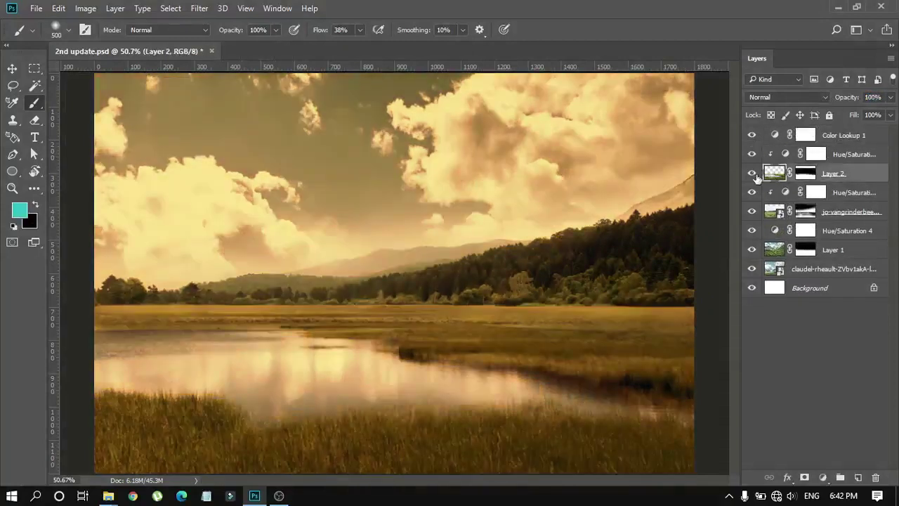
left_click(833, 172)
left_click_drag(842, 135, 831, 202)
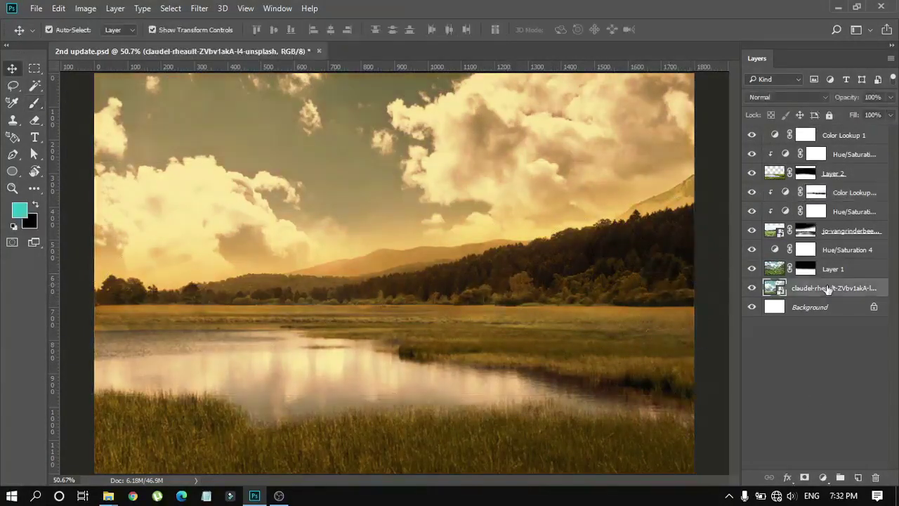
left_click(751, 288)
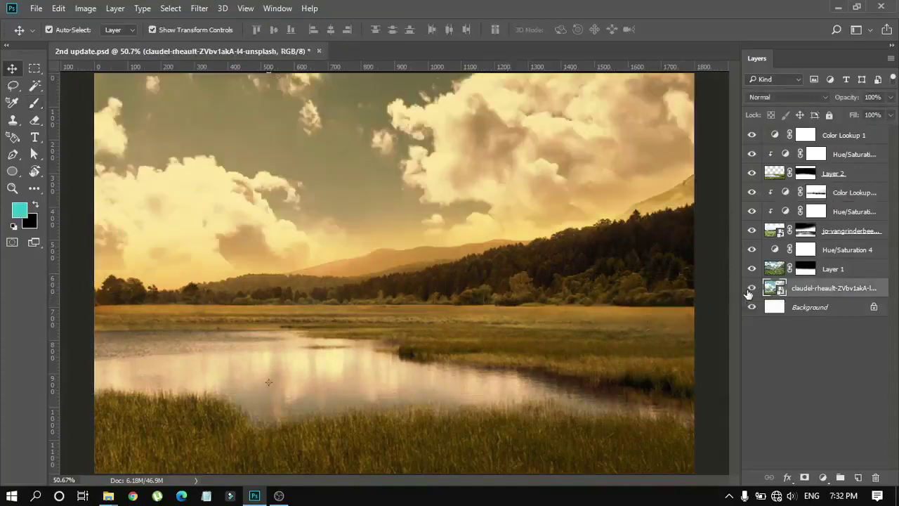
left_click(823, 477)
Step: Make the new fill layer orange and set its blend mode to Screen
key("Escape")
left_click_drag(345, 215, 346, 133)
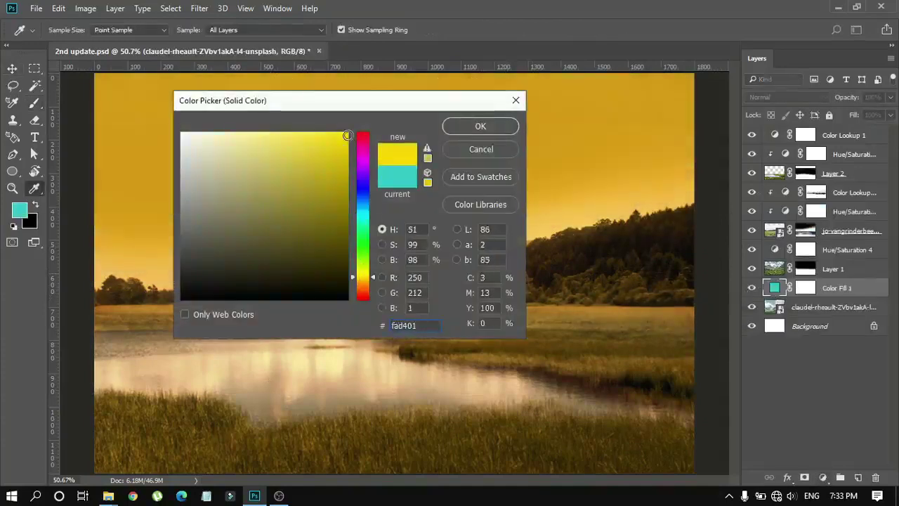
left_click_drag(362, 274, 363, 287)
key("Return")
left_click(786, 97)
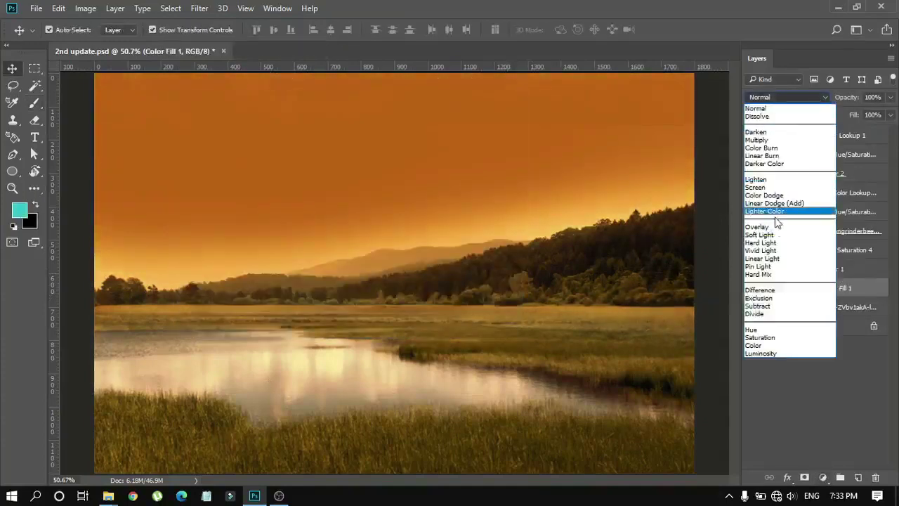
left_click(757, 227)
left_click(786, 97)
left_click(794, 188)
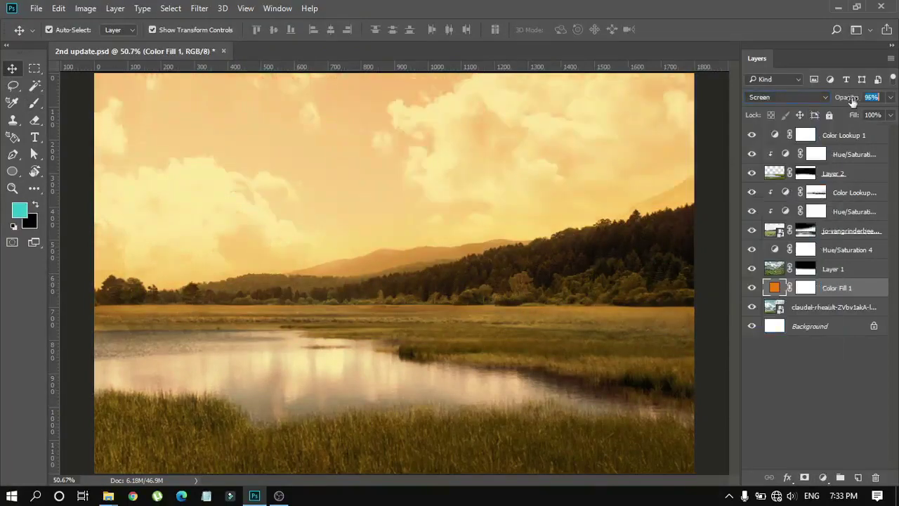
Step: Group the scene layers, from the top layer down to the lakeside photo, into Group 1
left_click(854, 154)
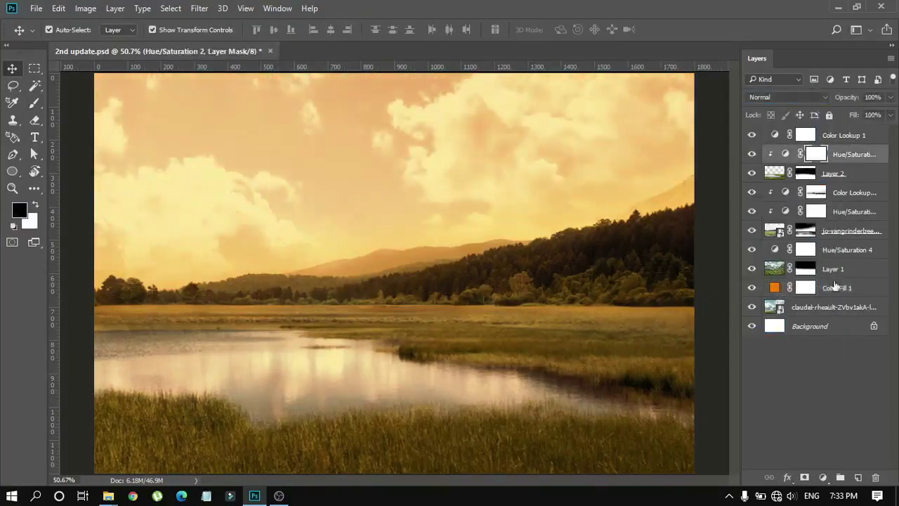
left_click(837, 309, "shift")
key("ctrl+g")
left_click(838, 140)
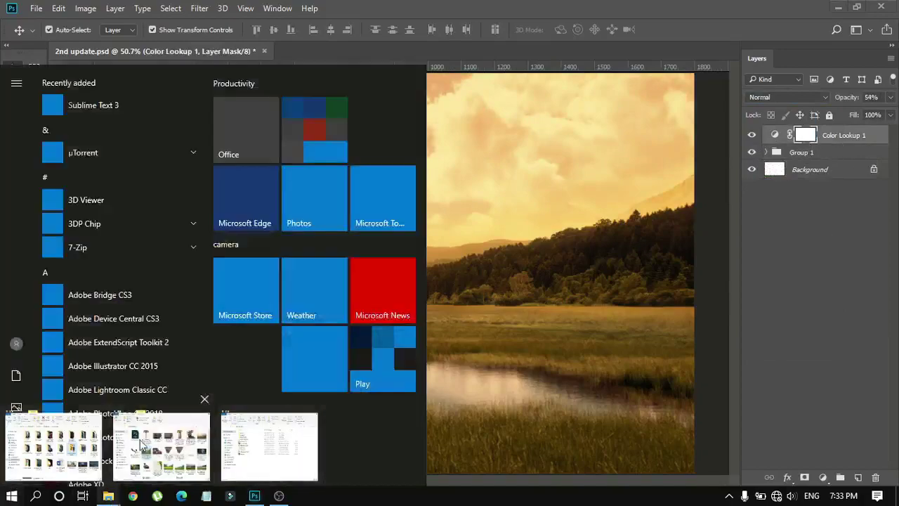
Step: Open the source-image folder and pick the house image file
left_click(161, 450)
scroll(608, 262, "down", 1)
scroll(601, 275, "down", 1)
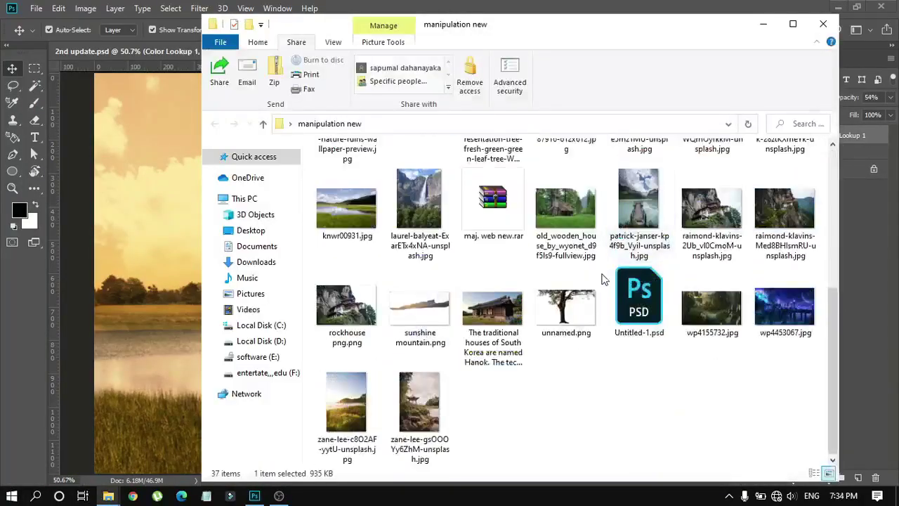
scroll(601, 275, "up", 2)
left_click(420, 387)
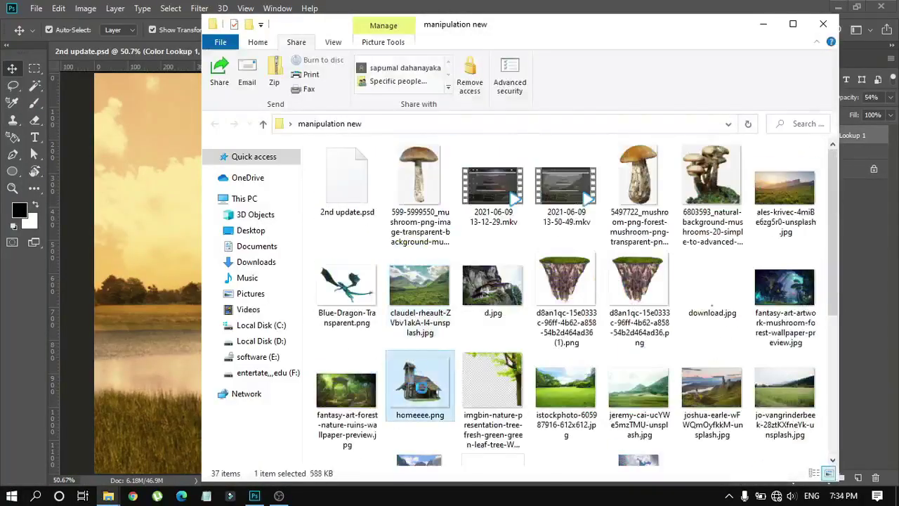
left_click(172, 330)
Step: Place the house image, scale it down onto the lake's left shore, and commit
left_click_drag(172, 334, 421, 294)
left_click_drag(566, 145, 472, 224)
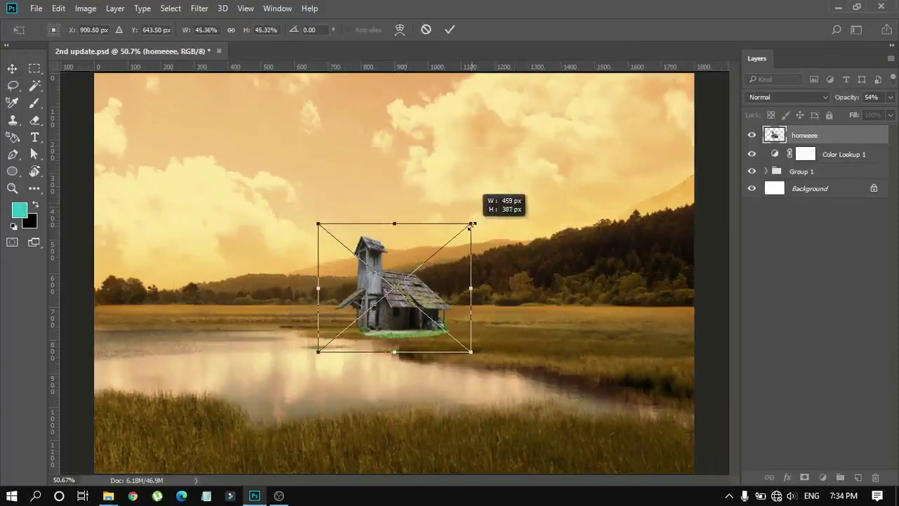
mouse_move(452, 347)
left_mouse_down()
mouse_move(413, 347)
mouse_move(375, 317)
left_mouse_up()
left_click(449, 30)
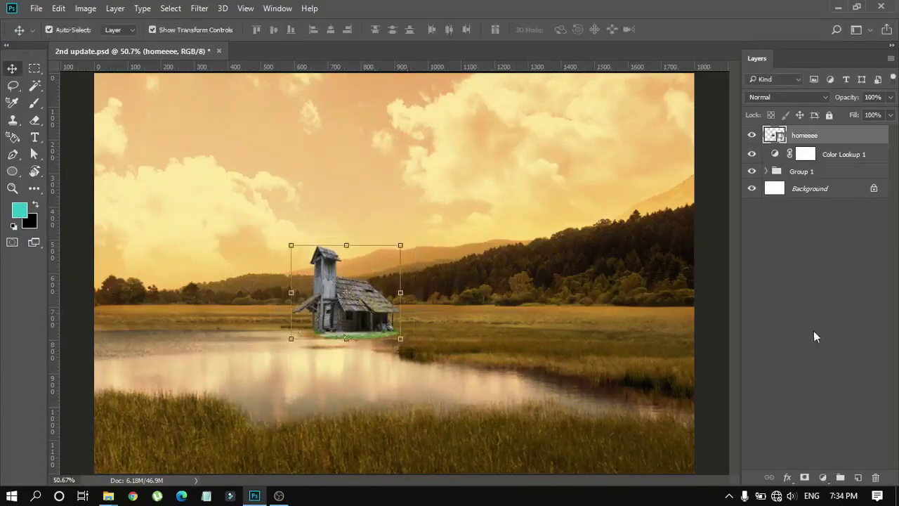
Step: Add a Hue/Saturation adjustment for the house, adjusting its yellows, hue and lightness
left_click(823, 476)
left_click(802, 315)
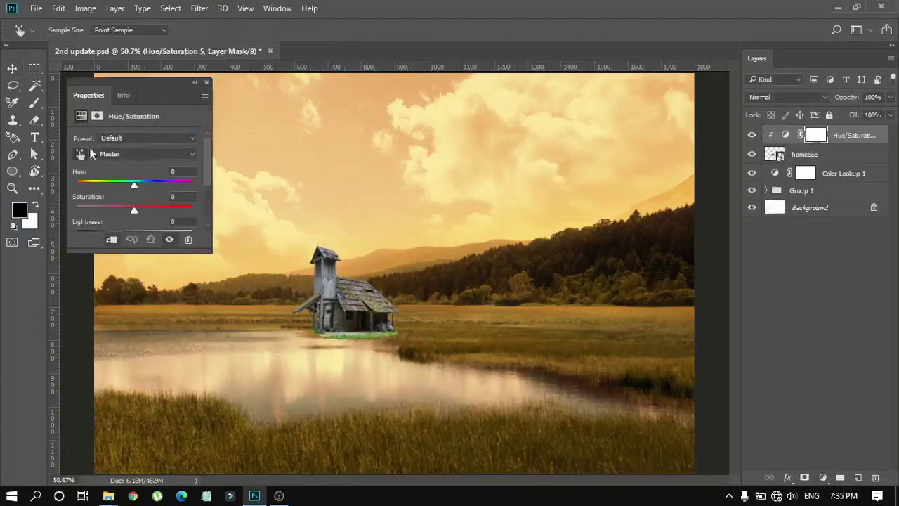
left_click_drag(256, 345, 421, 345)
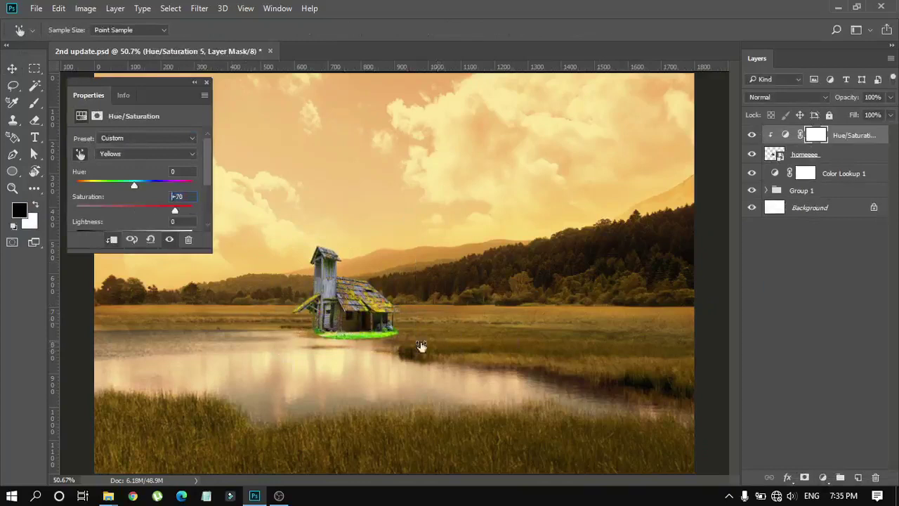
scroll(136, 202, "down", 1)
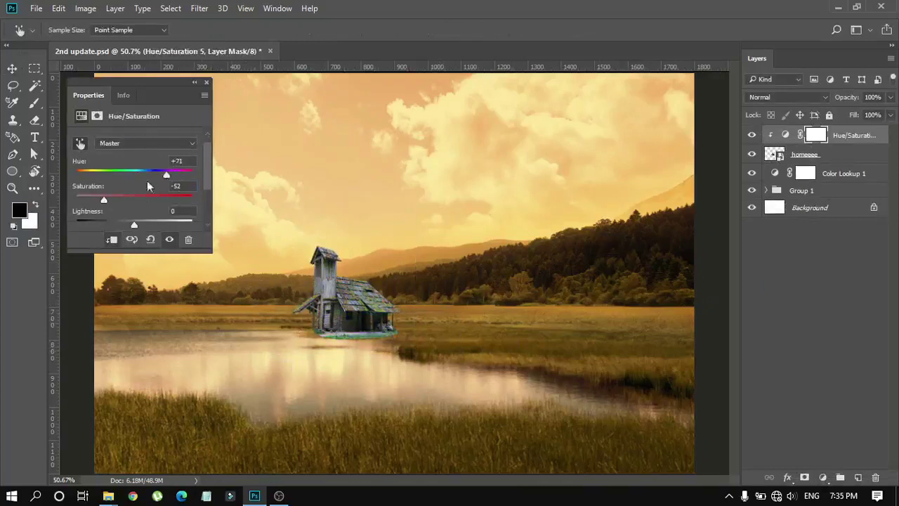
scroll(119, 193, "down", 2)
left_click(135, 204)
left_click(207, 82)
key("v")
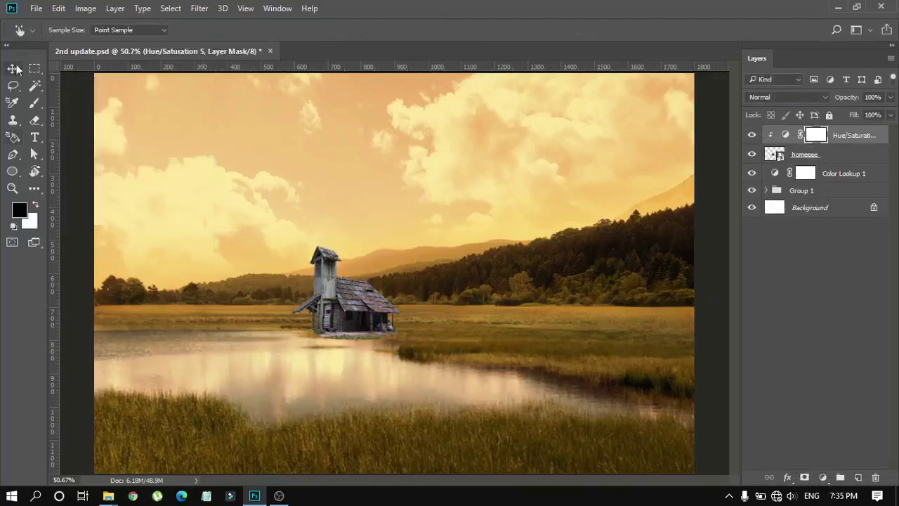
left_click(344, 295)
Step: Add a layer mask to the house and blend its base with a small brush
left_click(804, 477)
key("b")
key("ctrl+plus")
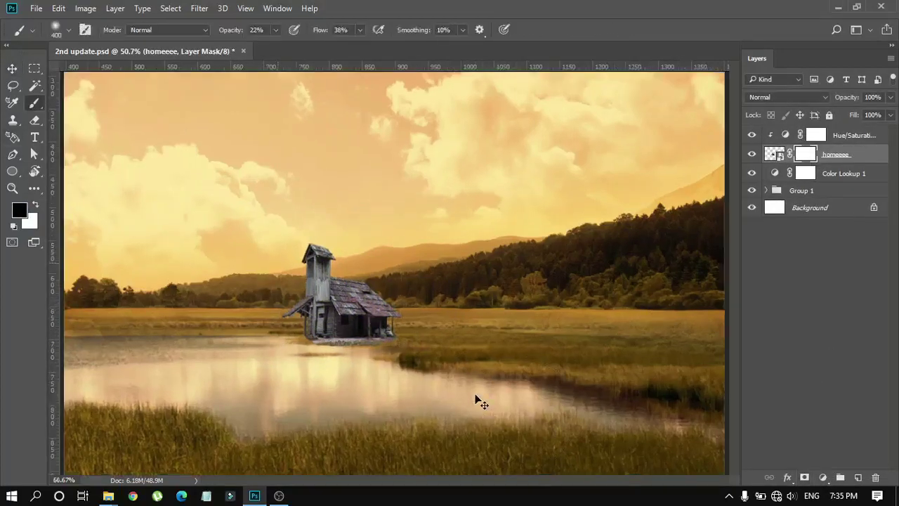
key("ctrl+plus")
key("ctrl+plus")
key("bracketleft")
key("bracketleft")
key("bracketleft")
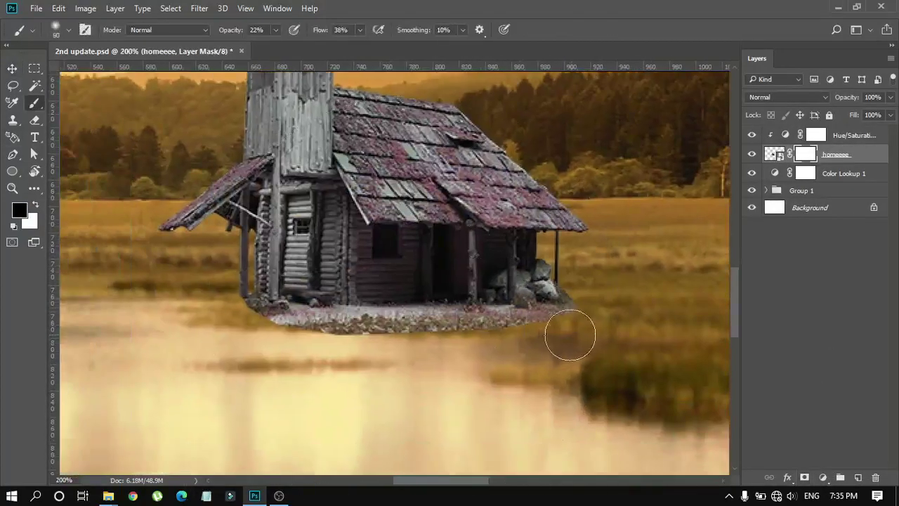
Step: Retune the house's hue, then add a clipped EdgyAmber Color Lookup at 55% opacity
double_click(785, 134)
mouse_move(100, 185)
left_mouse_down()
mouse_move(140, 185)
mouse_move(158, 211)
mouse_move(92, 184)
mouse_move(126, 185)
mouse_move(141, 208)
mouse_move(116, 209)
left_mouse_up()
left_click(111, 184)
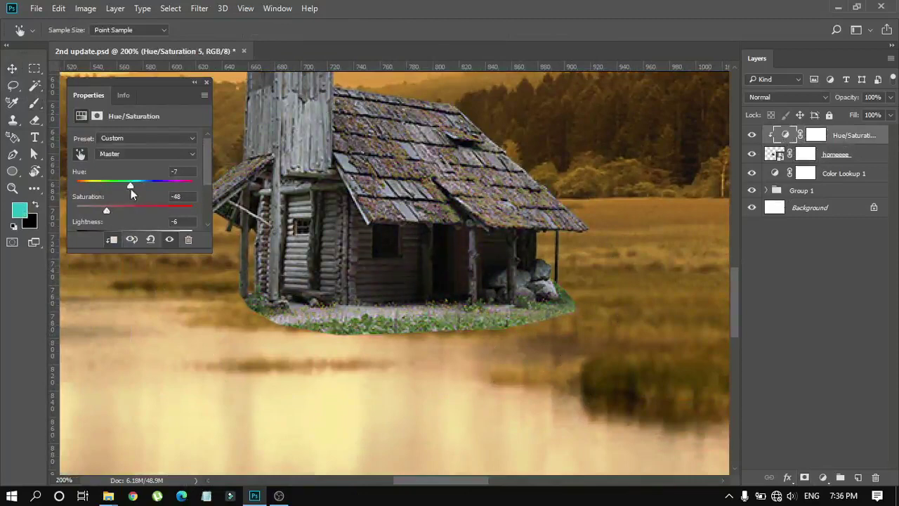
left_click(824, 477)
left_click(790, 390)
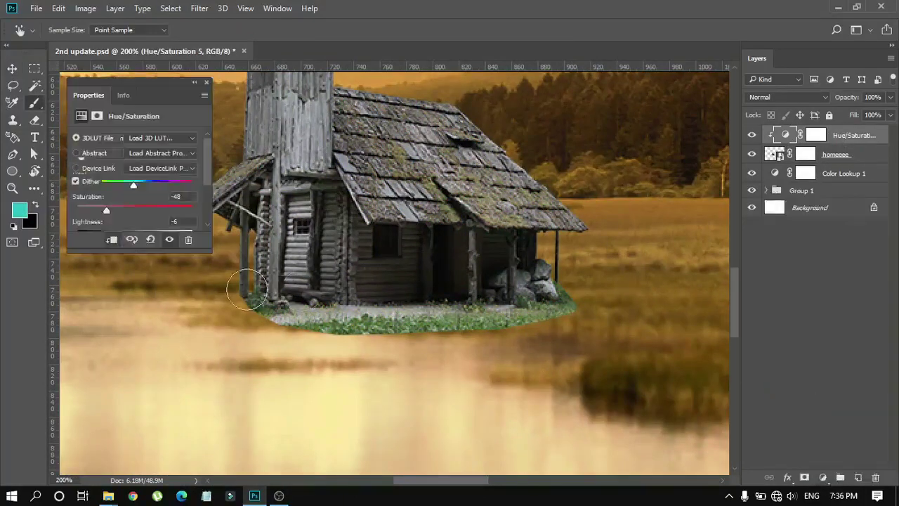
left_click(160, 138)
left_click(206, 327)
key("ctrl+alt+g")
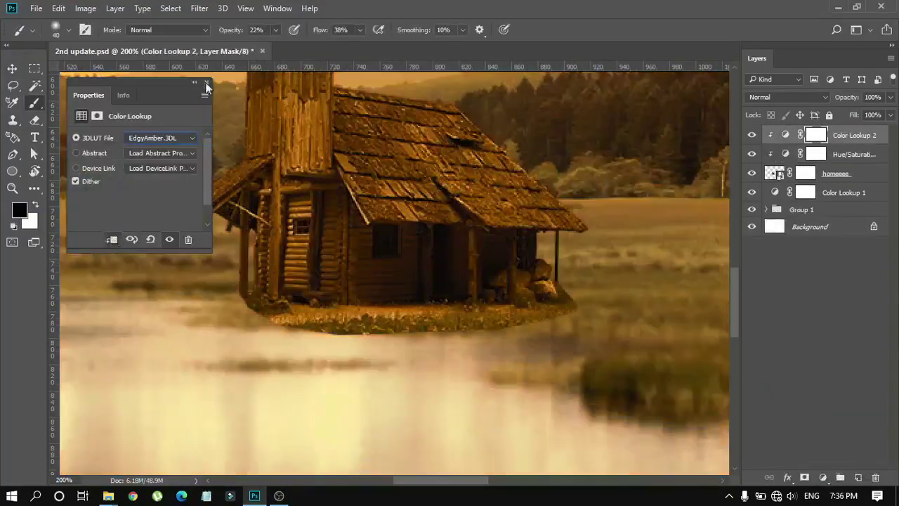
left_click(206, 82)
left_click_drag(850, 97, 826, 99)
Step: Duplicate the house layer
left_click(380, 326, "ctrl")
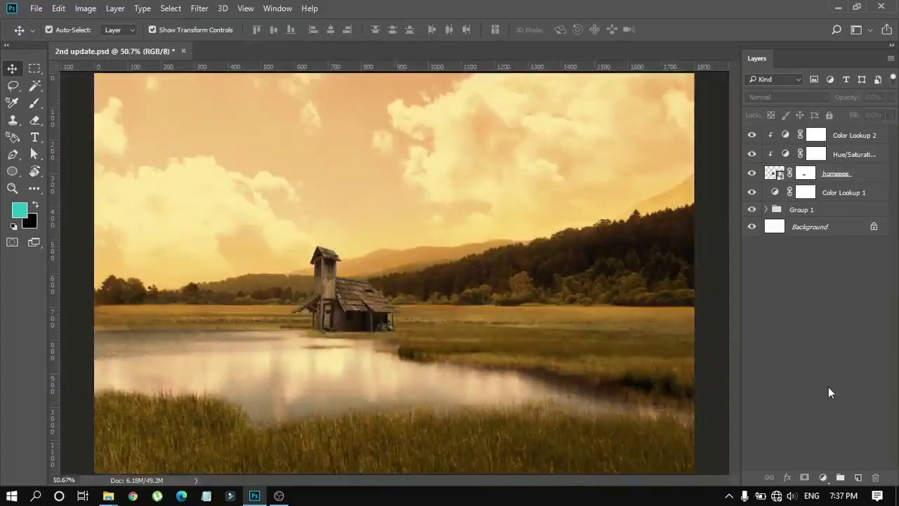
left_click(834, 174)
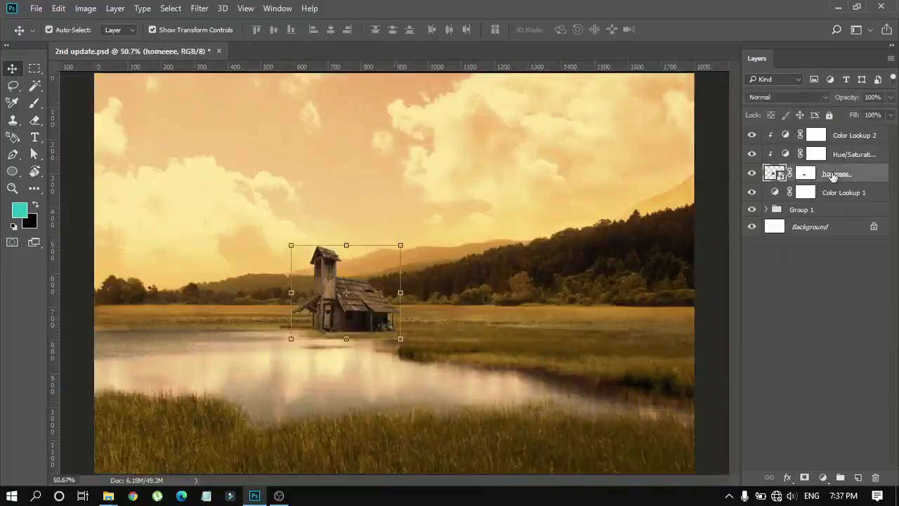
left_click_drag(863, 175, 859, 199)
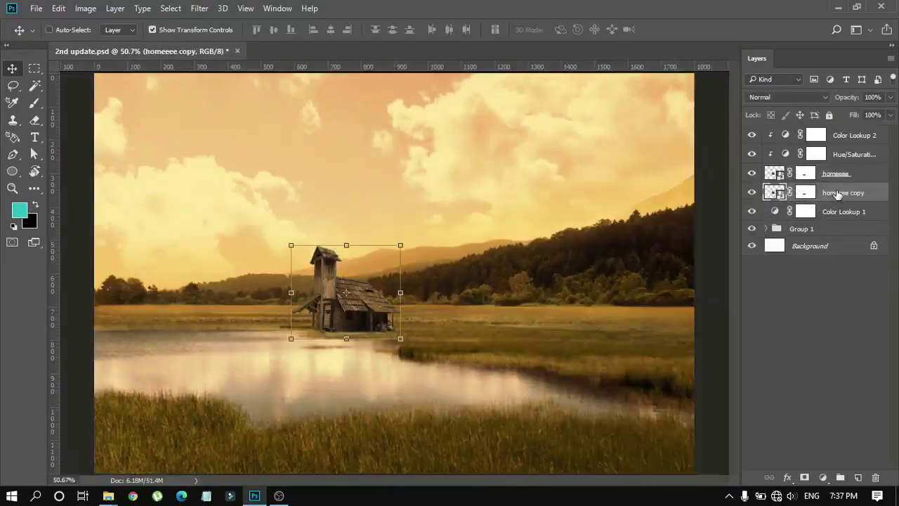
Step: Flip the house copy vertically and move it down beneath the house
key("ctrl+t")
right_click(369, 300)
left_click(411, 291)
key("shift+Down")
key("shift+Down")
key("shift+Down")
key("shift+Down")
key("shift+Down")
key("shift+Down")
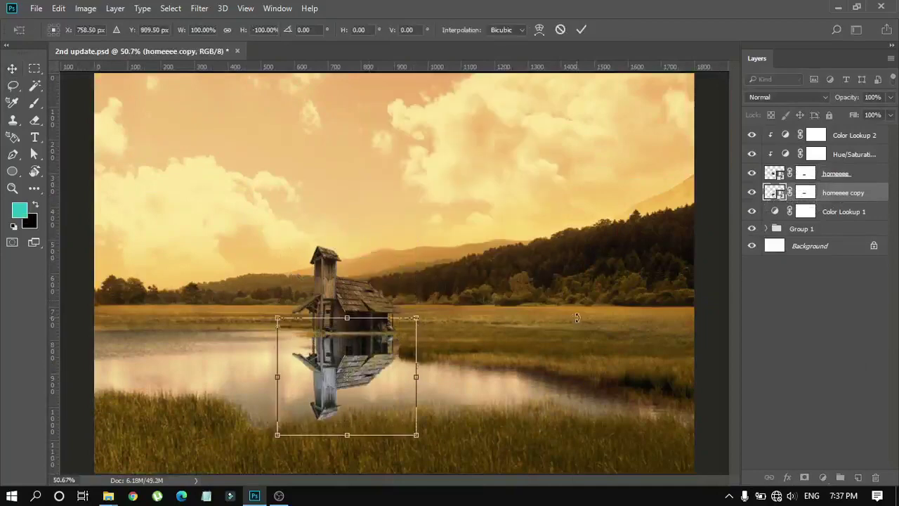
Step: Copy the colour lookup onto the reflection and fade its lower part with a gradient mask
left_click(582, 30)
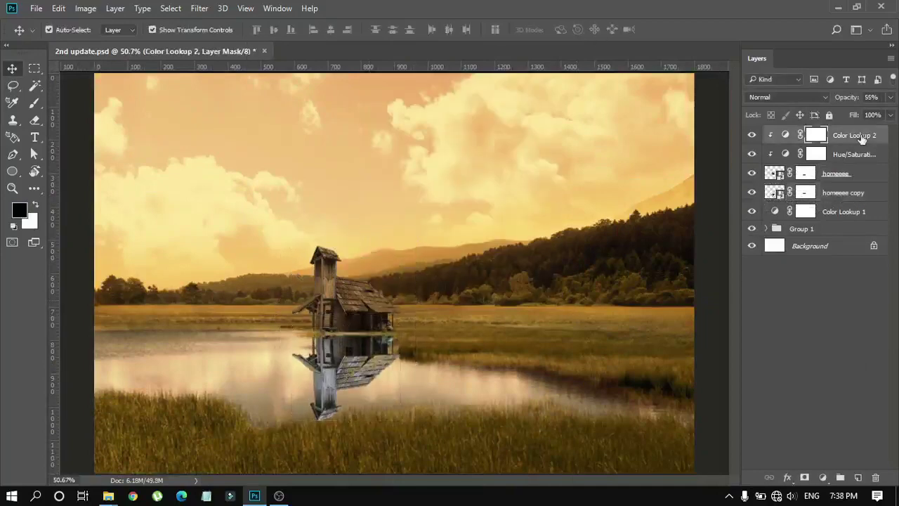
left_click_drag(854, 135, 820, 204)
left_click(774, 216)
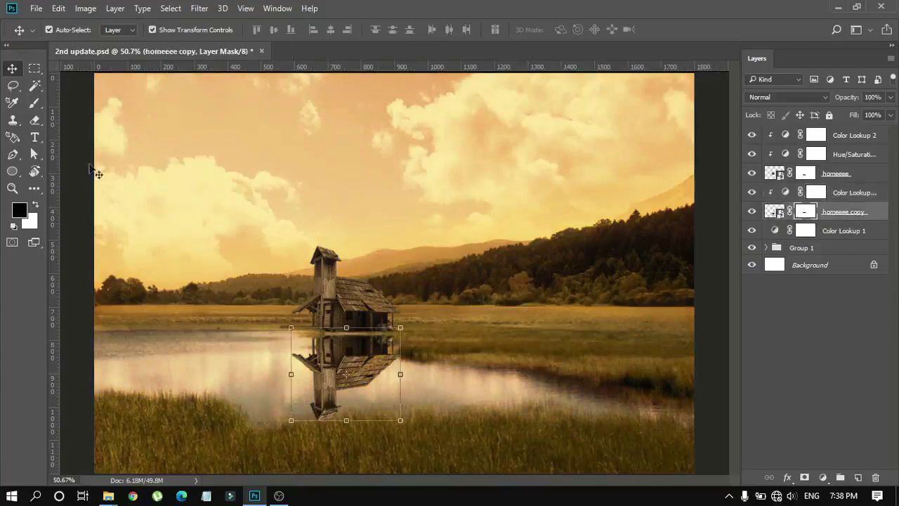
key("g")
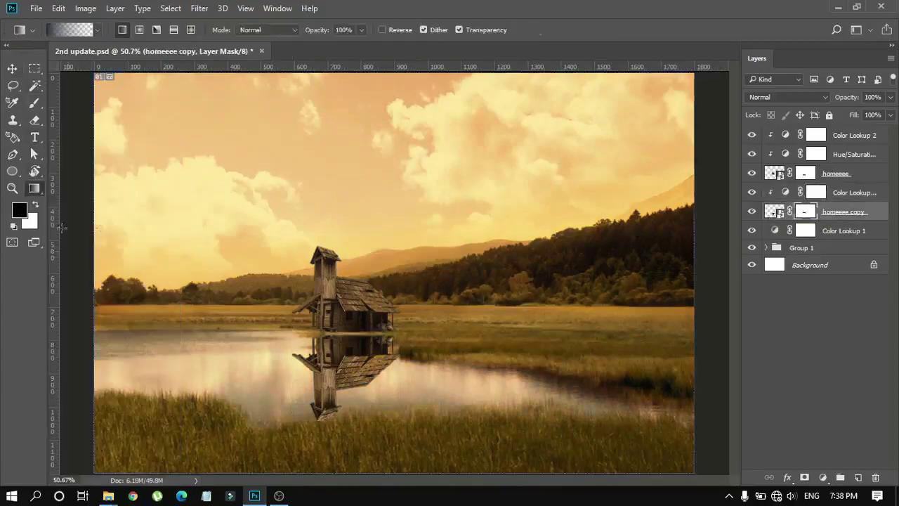
left_click_drag(338, 443, 337, 397)
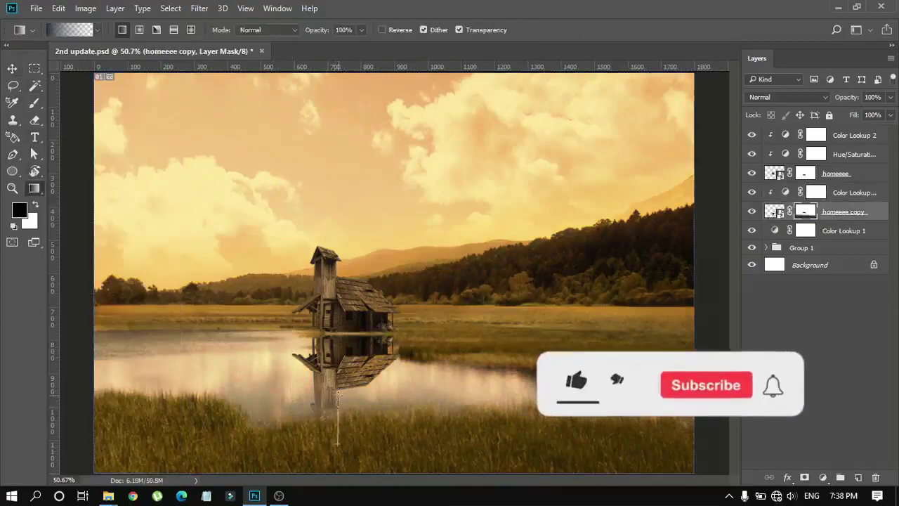
Step: Apply a Motion Blur of -78° and 10 pixels to the reflection
left_click(12, 68)
left_click(774, 211)
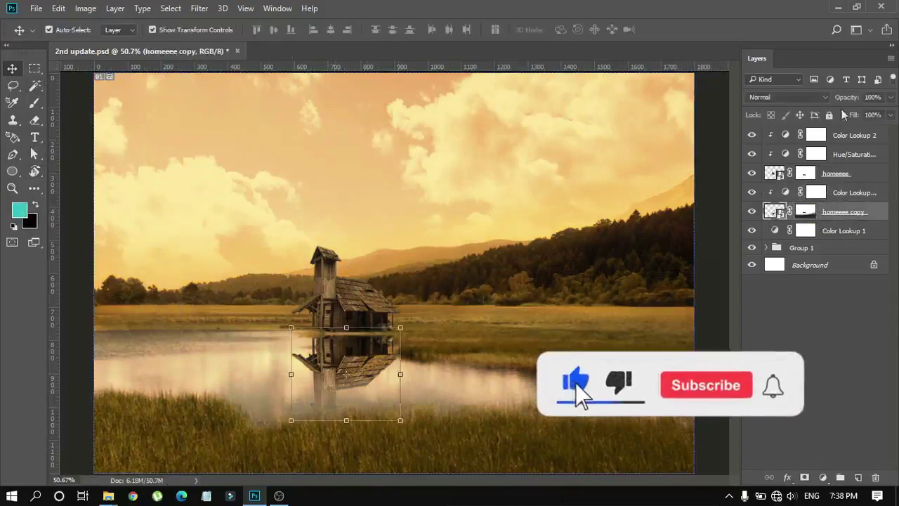
left_click(200, 8)
left_click(400, 237)
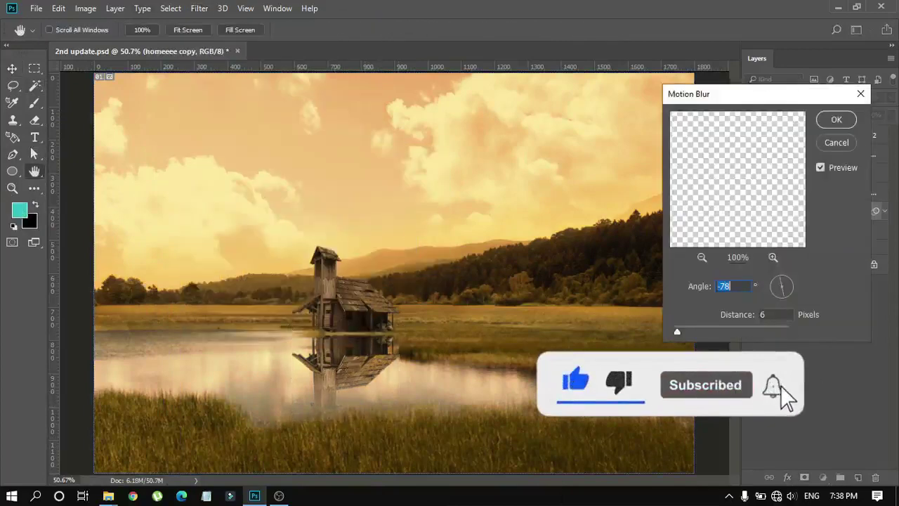
left_click_drag(688, 327, 682, 326)
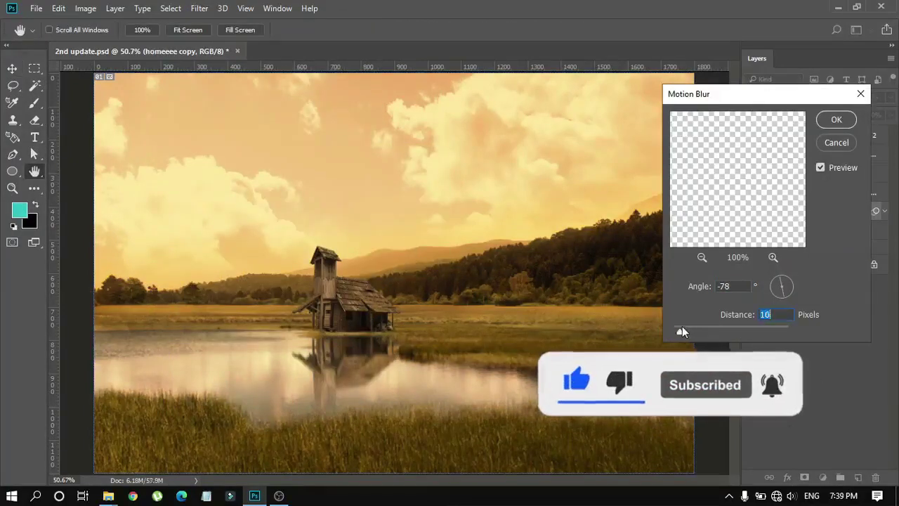
left_click(837, 119)
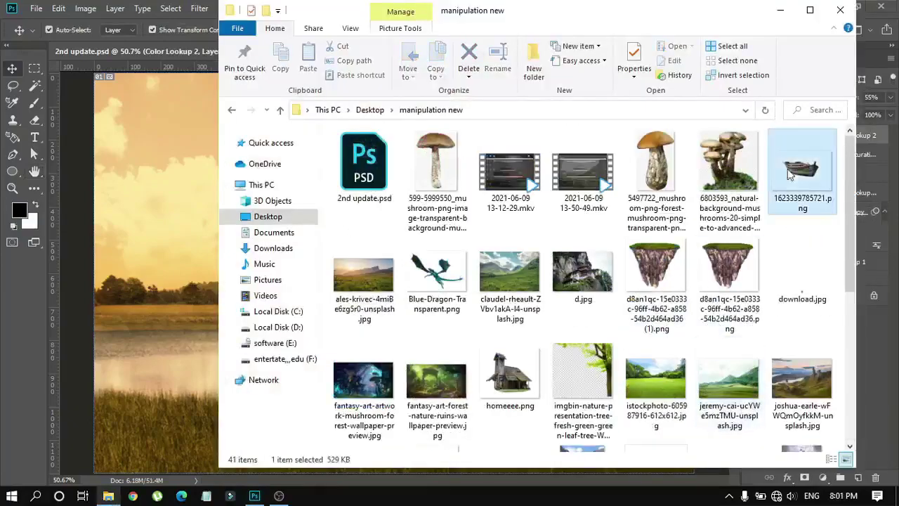
Step: Place the boat image, scale it down, and settle it at the lake's lower-right edge
left_click_drag(169, 172, 163, 166)
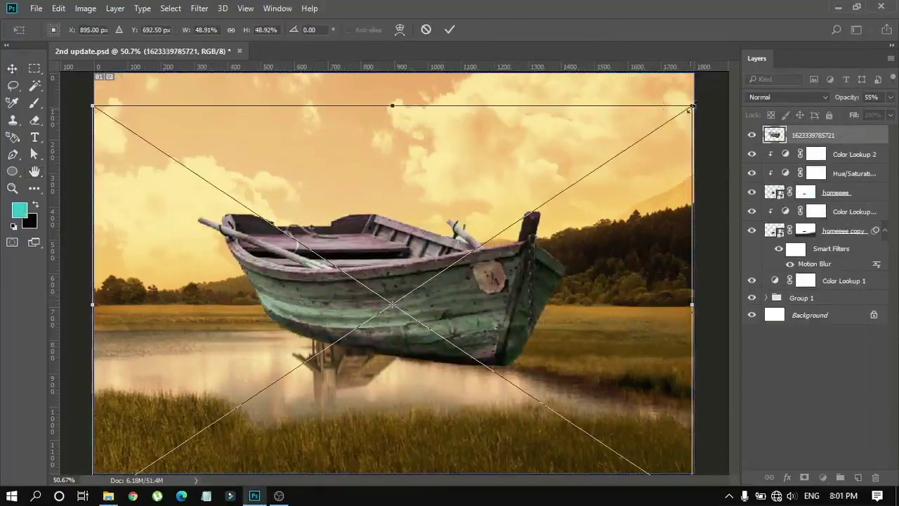
mouse_move(693, 108)
left_mouse_down()
mouse_move(611, 172)
mouse_move(582, 317)
left_mouse_up()
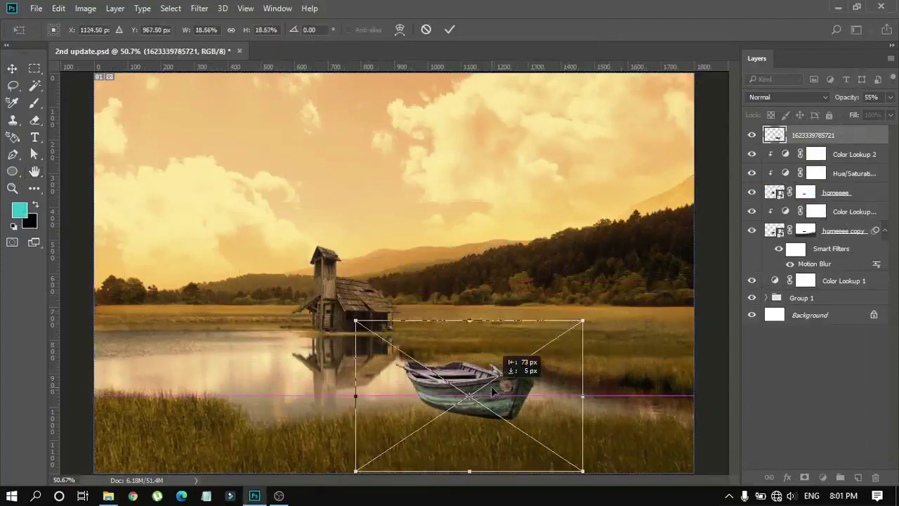
left_click_drag(495, 392, 606, 385)
left_click_drag(694, 457, 662, 445)
mouse_move(568, 383)
left_mouse_down()
mouse_move(496, 382)
mouse_move(627, 384)
left_mouse_up()
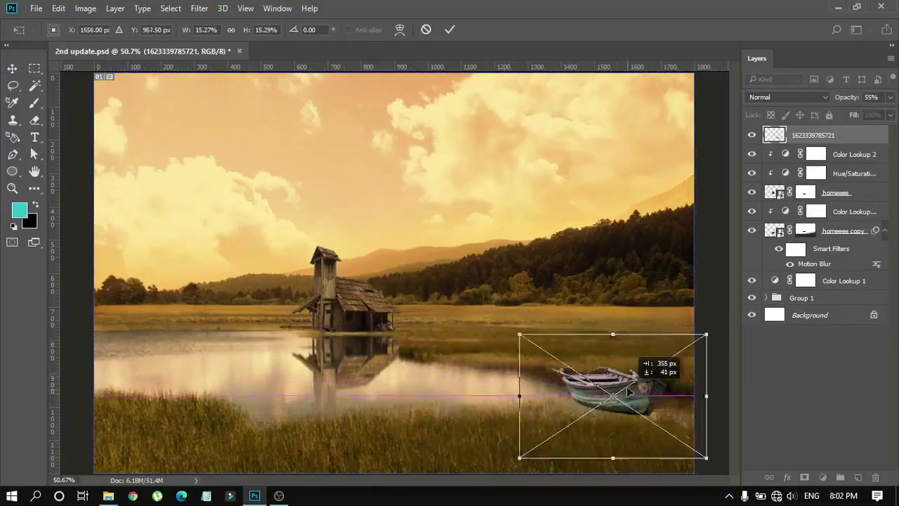
left_click_drag(517, 453, 511, 460)
left_click_drag(625, 386, 634, 389)
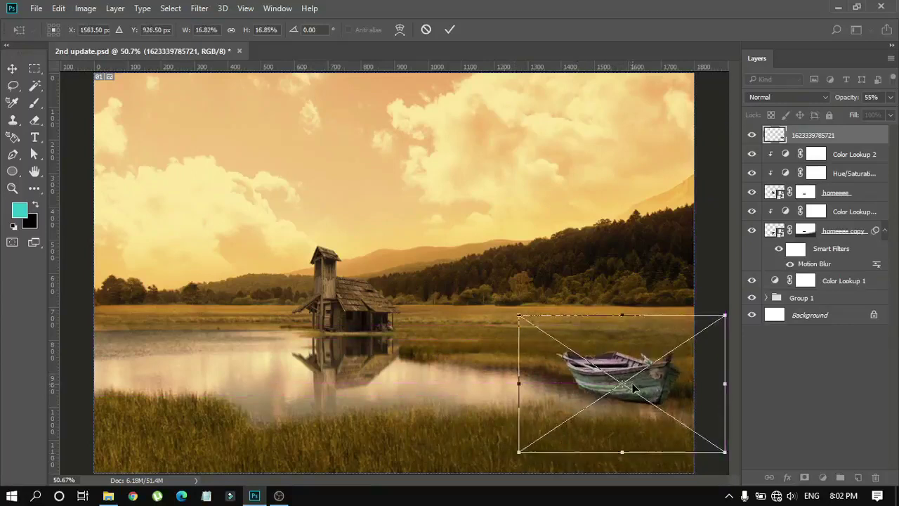
key("Return")
Step: Try a clipped Hue/Saturation adjustment on the boat, then delete it
left_click(822, 477)
left_click(808, 336)
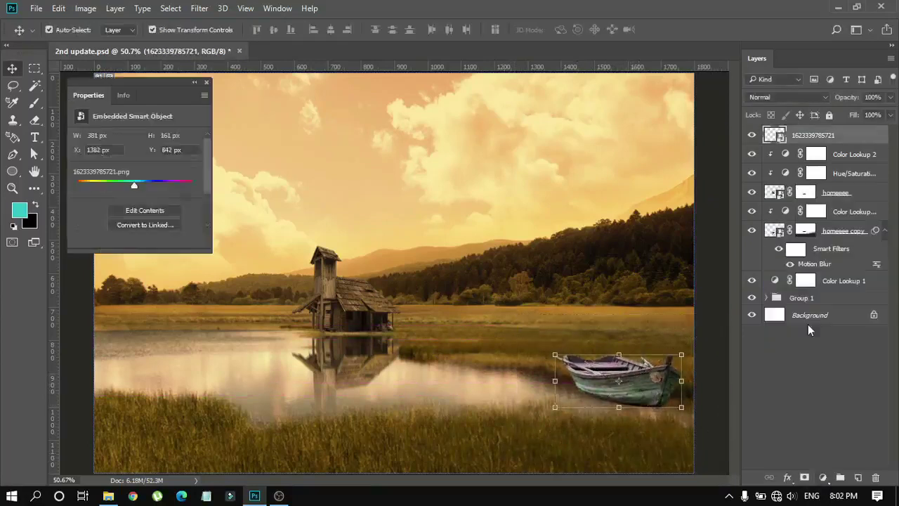
left_click(112, 240)
scroll(135, 201, "down", 1)
left_click_drag(134, 200, 128, 202)
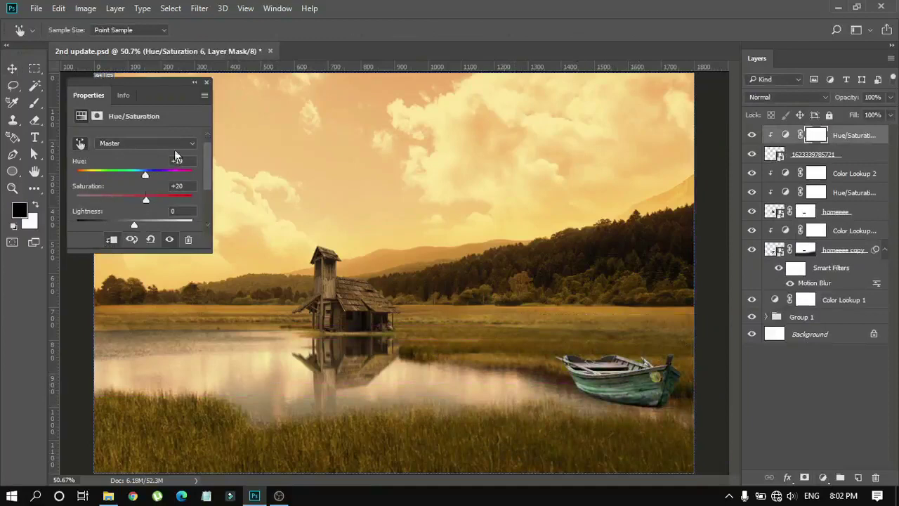
left_click(206, 82)
key("Delete")
Step: Clip a copy of the golden Color Lookup to the boat at lowered opacity and add a boat mask
key("v")
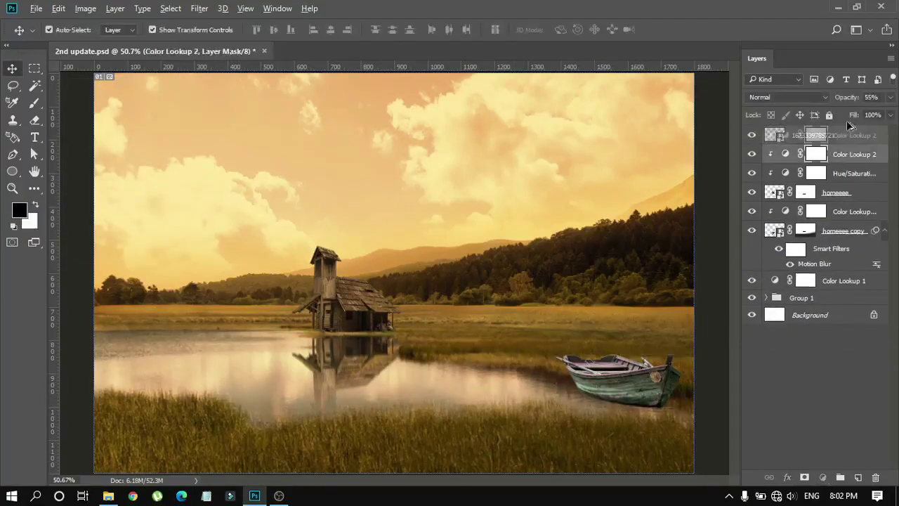
key("ctrl+j")
key("5")
key("5")
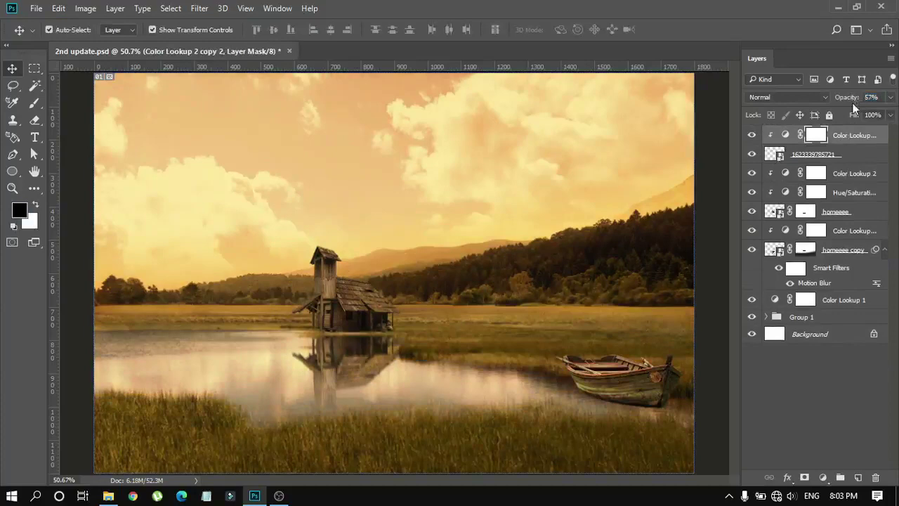
left_click(805, 157)
Step: Fade the boat's hull edge into the grass on its mask with a flattened elliptical brush
key("b")
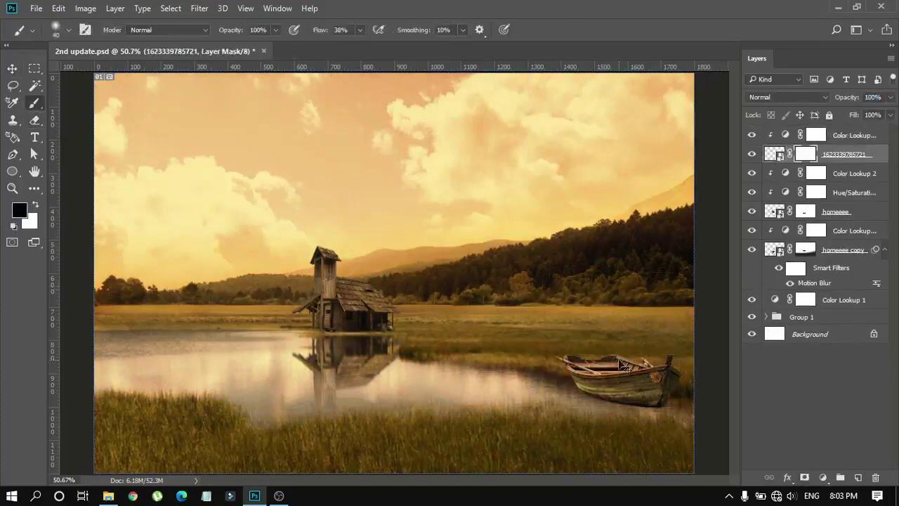
key("ctrl+plus")
key("ctrl+plus")
key("ctrl+plus")
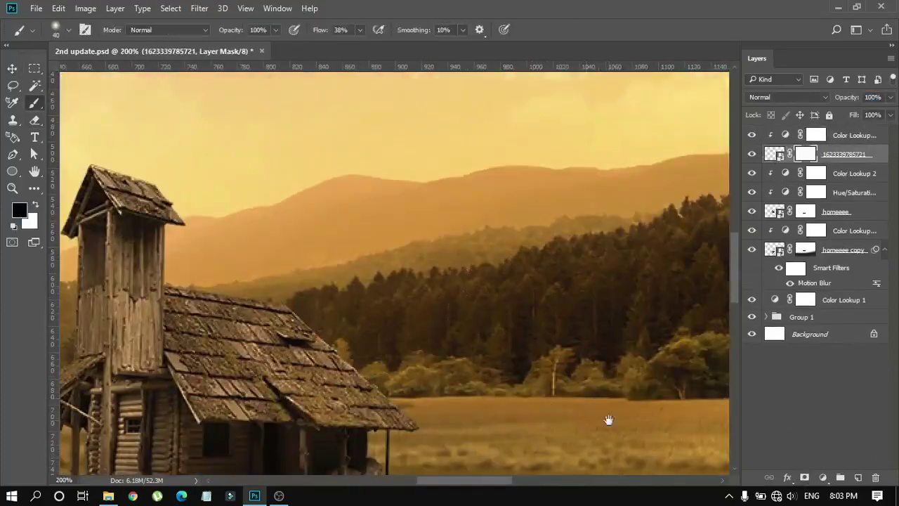
scroll(608, 420, "down", 3)
left_click_drag(608, 420, 515, 345)
scroll(347, 227, "up", 3)
scroll(176, 241, "up", 2)
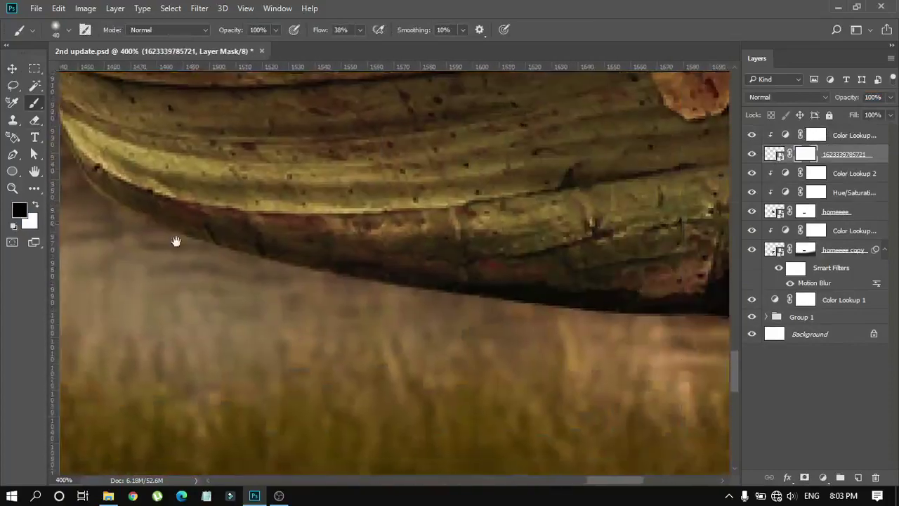
scroll(176, 240, "down", 1)
right_click(551, 351)
left_click_drag(435, 180, 435, 187)
key("Return")
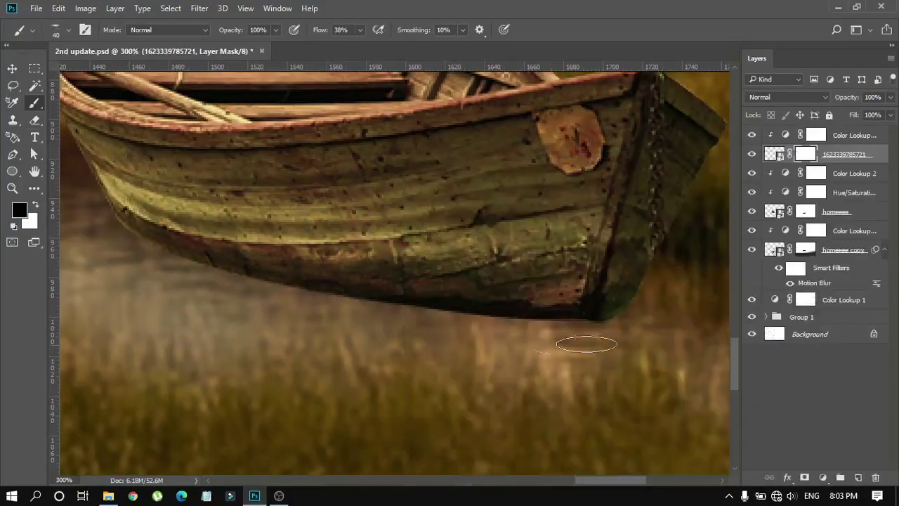
left_click(622, 317)
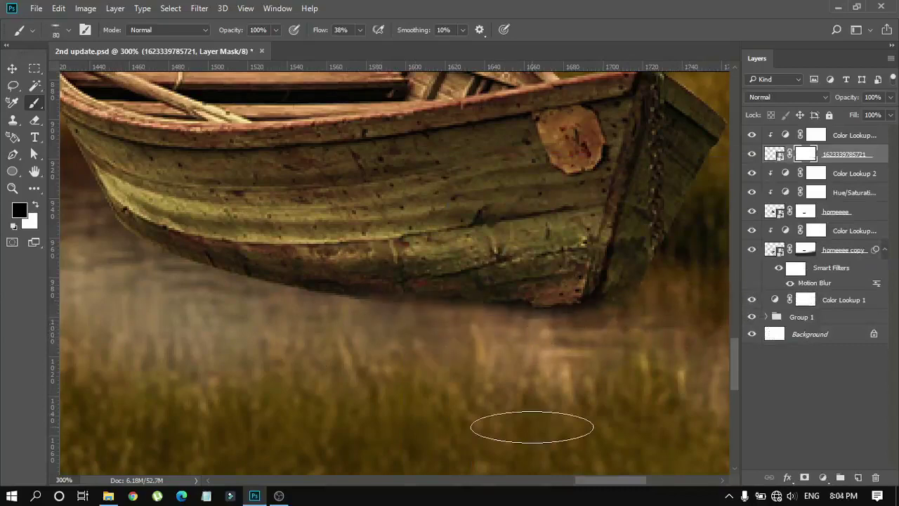
Step: Create a new empty layer named boat shadow
left_click_drag(295, 354, 481, 410)
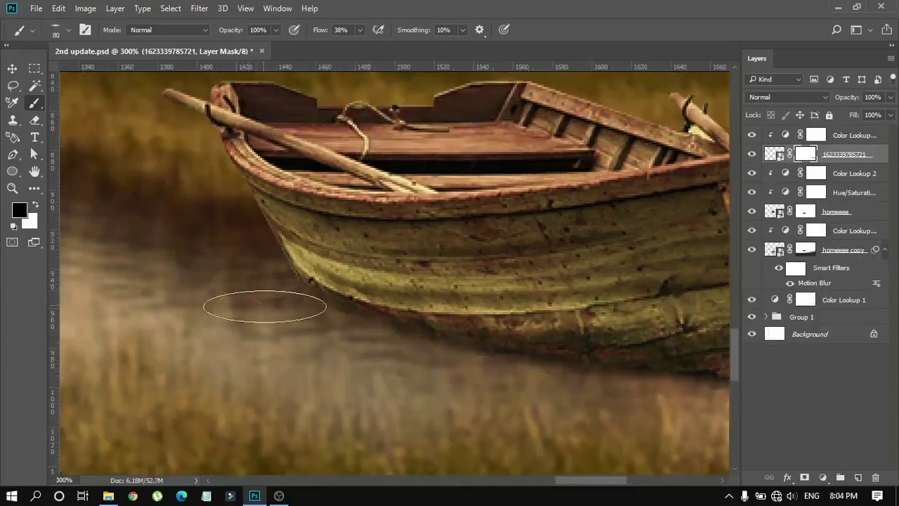
scroll(485, 358, "right", 5)
scroll(484, 358, "down", 2)
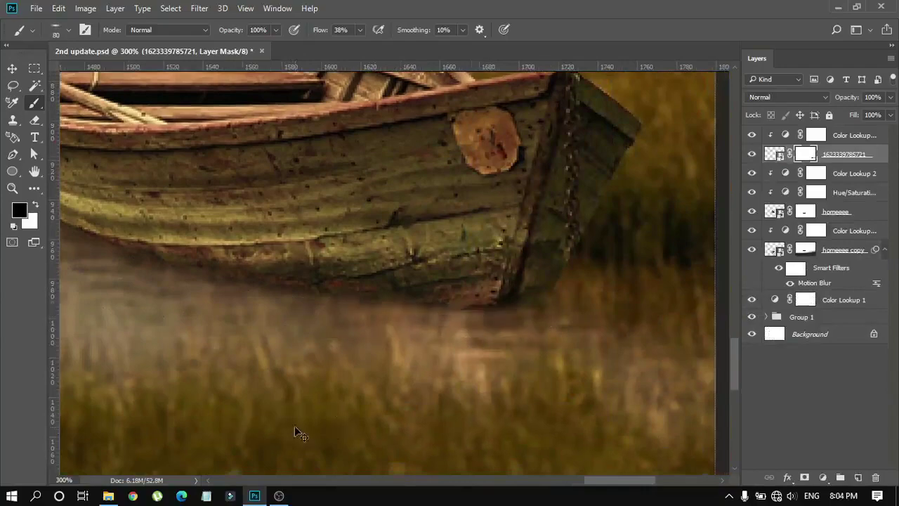
key("ctrl+0")
key("v")
left_click(858, 477)
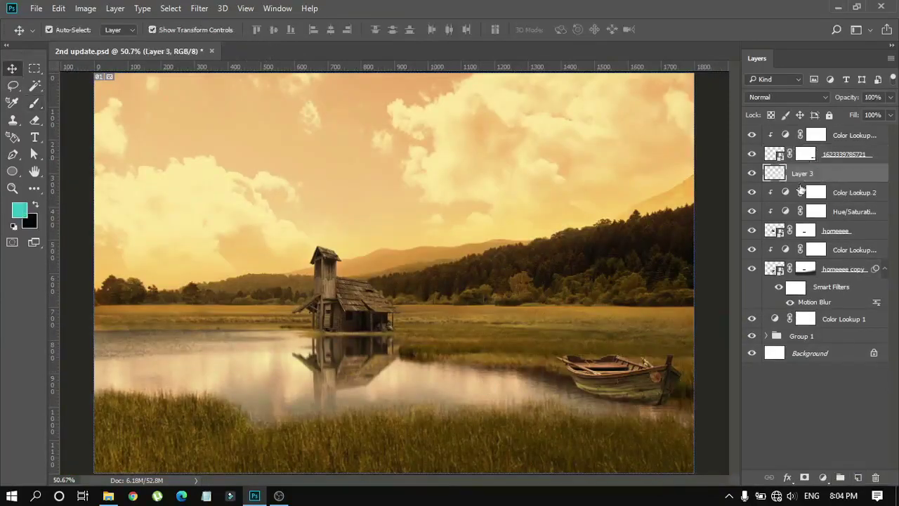
type("boat shadow")
key("Return")
Step: Paint a dark shadow along the boat's hull on the boat shadow layer
key("b")
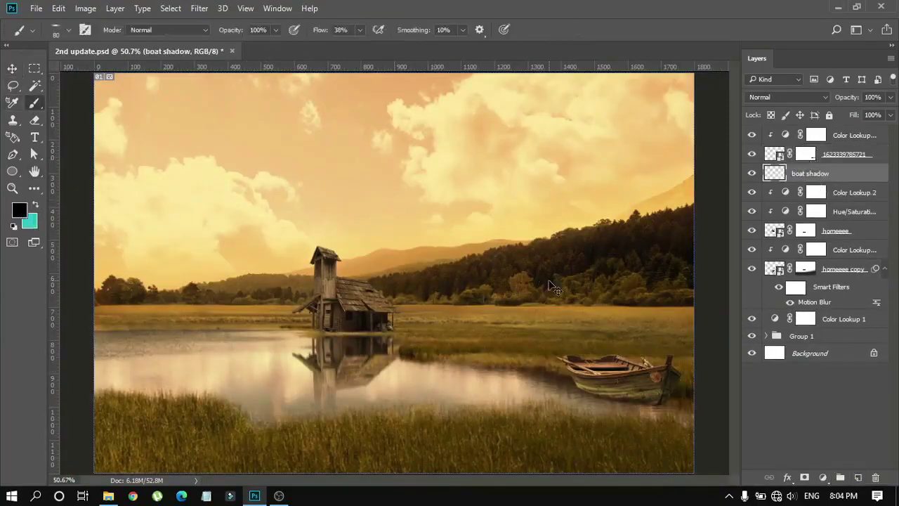
scroll(552, 287, "up", 5)
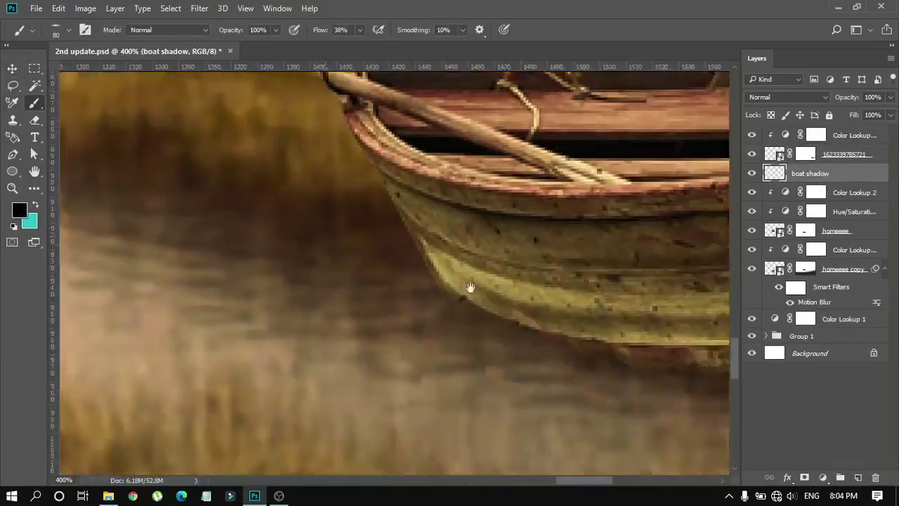
left_click_drag(554, 363, 113, 288)
right_click(406, 153)
key("Escape")
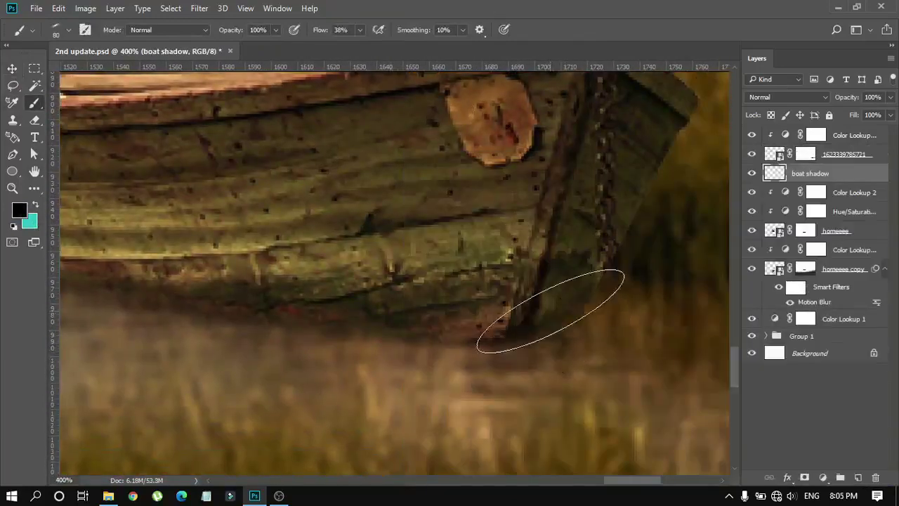
key("bracketleft")
key("bracketleft")
key("bracketleft")
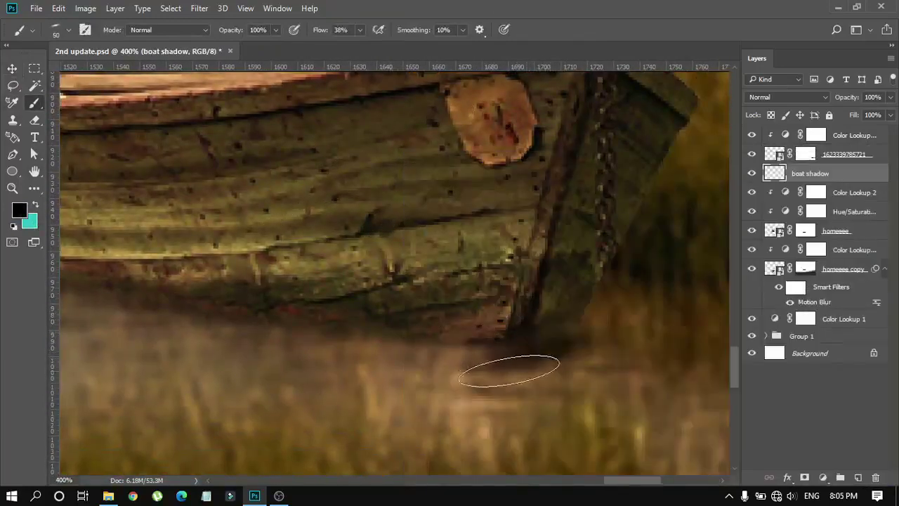
right_click(406, 152)
key("Escape")
left_click_drag(445, 357, 653, 407)
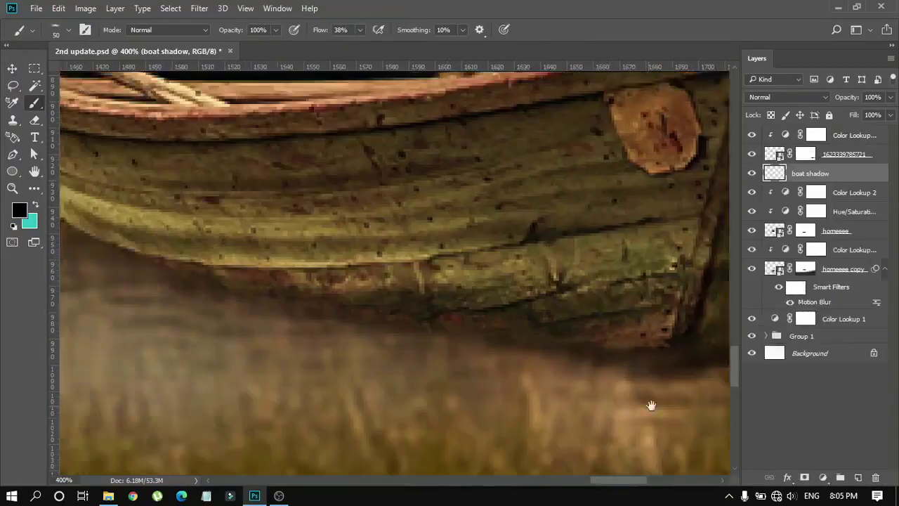
mouse_move(593, 347)
left_mouse_down()
mouse_move(556, 395)
mouse_move(481, 321)
mouse_move(481, 394)
left_mouse_up()
right_click(476, 354)
key("Escape")
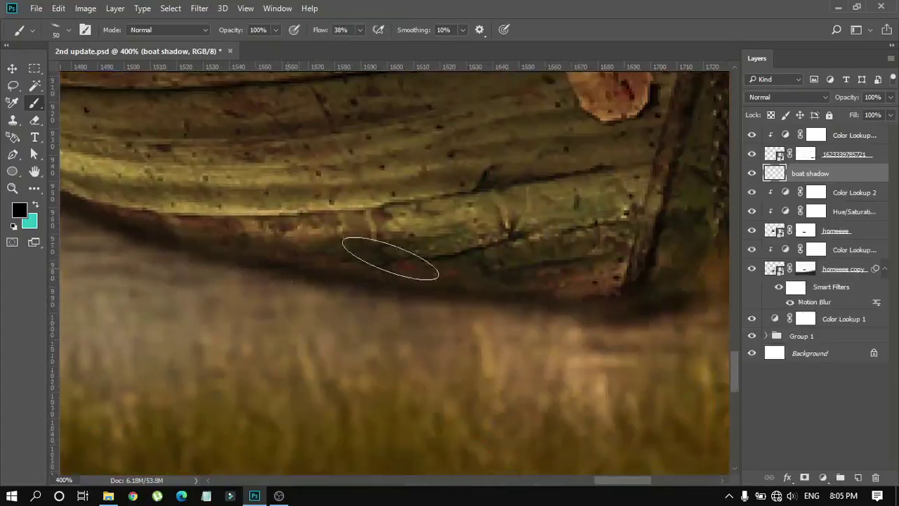
key("ctrl+0")
key("v")
left_click(825, 405)
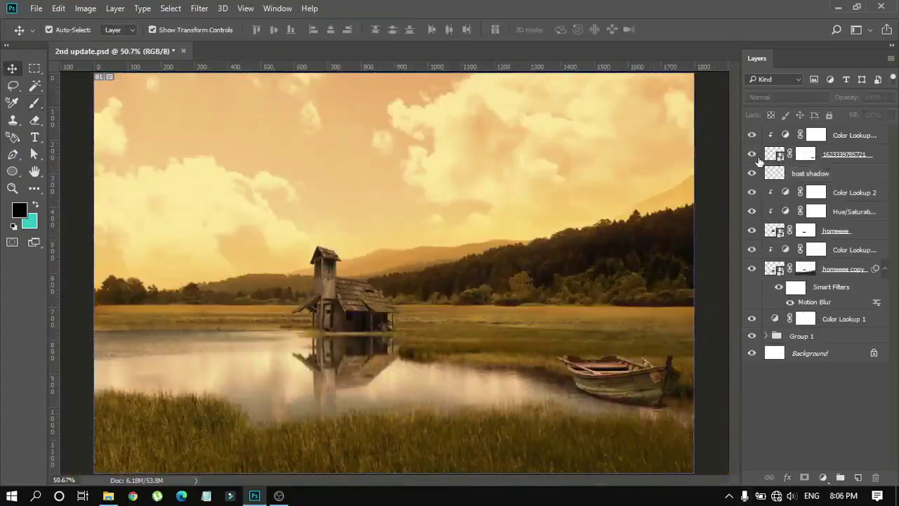
Step: Duplicate the boat layer, flip it vertically, then move and rotate it below the boat as a reflection
left_click(875, 158)
key("ctrl+j")
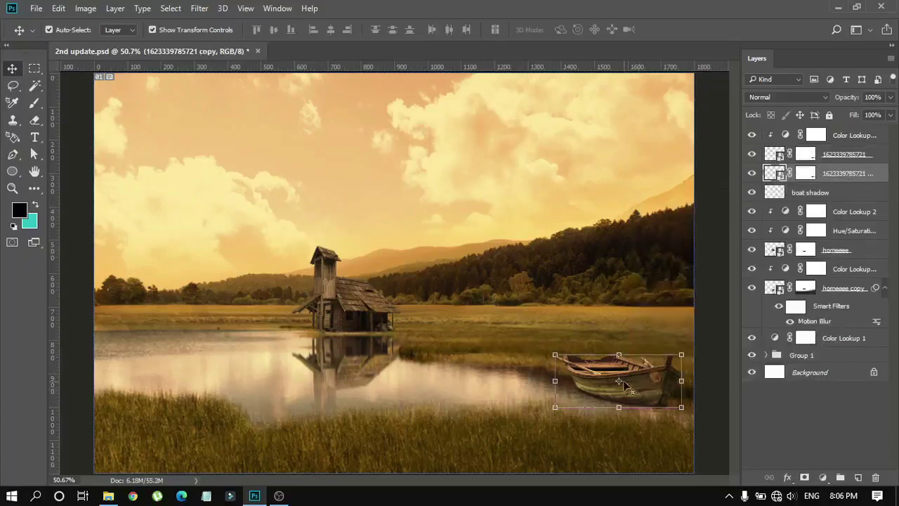
key("ctrl+t")
right_click(632, 393)
left_click(667, 370)
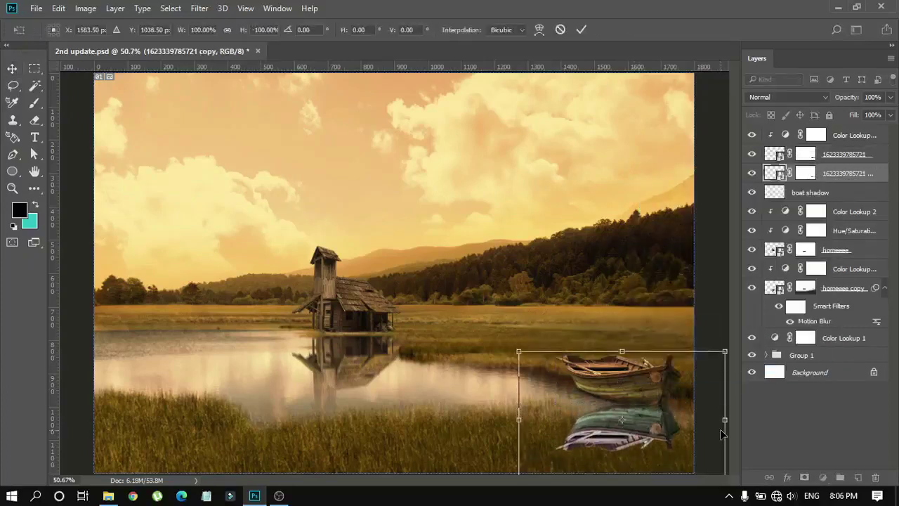
left_click_drag(722, 434, 722, 477)
left_click_drag(505, 355, 522, 300)
left_click(581, 30)
Step: Warp the reflection's top corners up so it meets the boat's hull
key("ctrl+1")
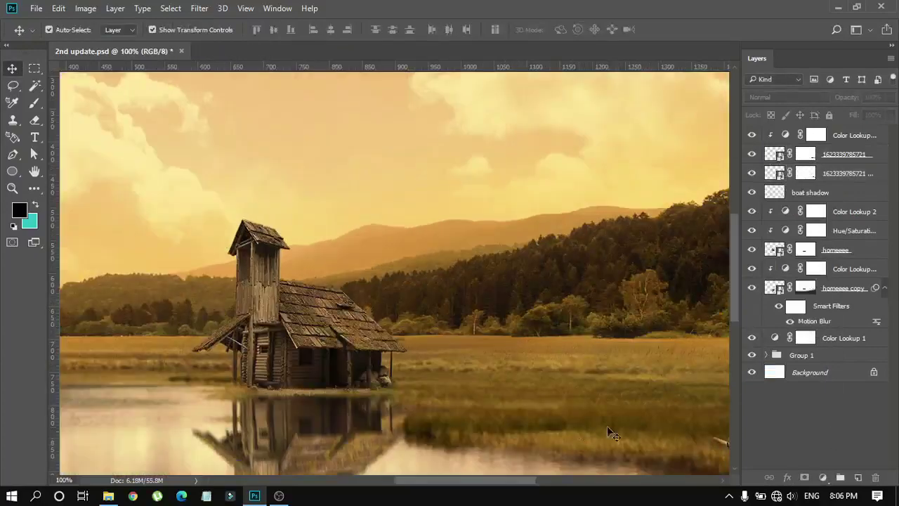
left_click_drag(588, 395, 337, 256)
key("ctrl+t")
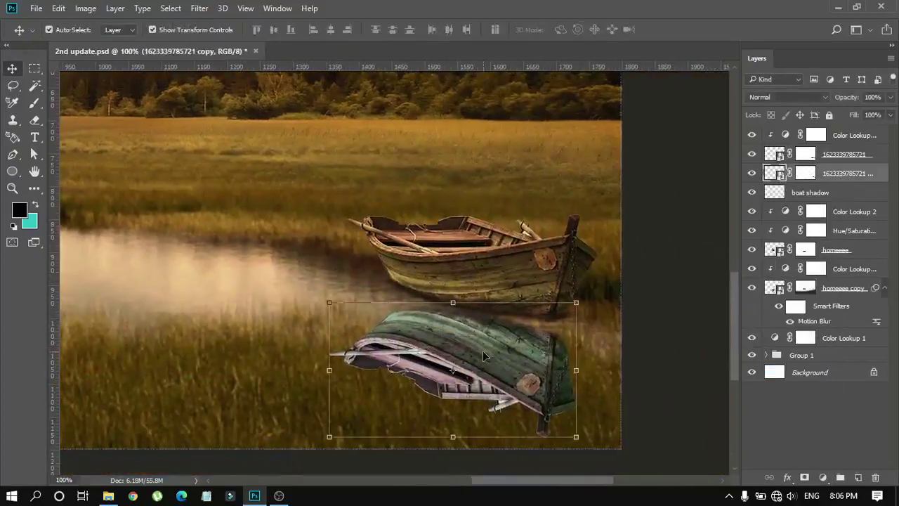
right_click(482, 358)
left_click(541, 238)
left_click(472, 207)
right_click(831, 237)
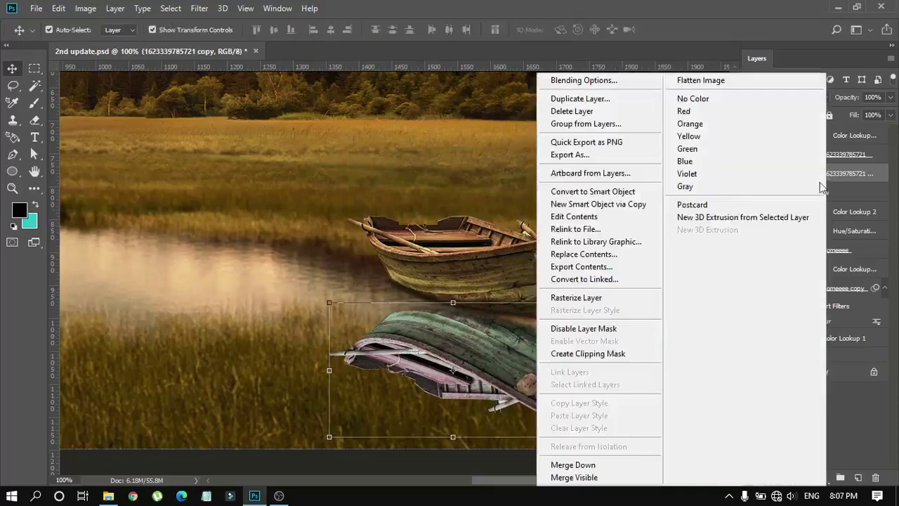
right_click(513, 373)
left_click(540, 242)
left_click_drag(330, 303, 304, 256)
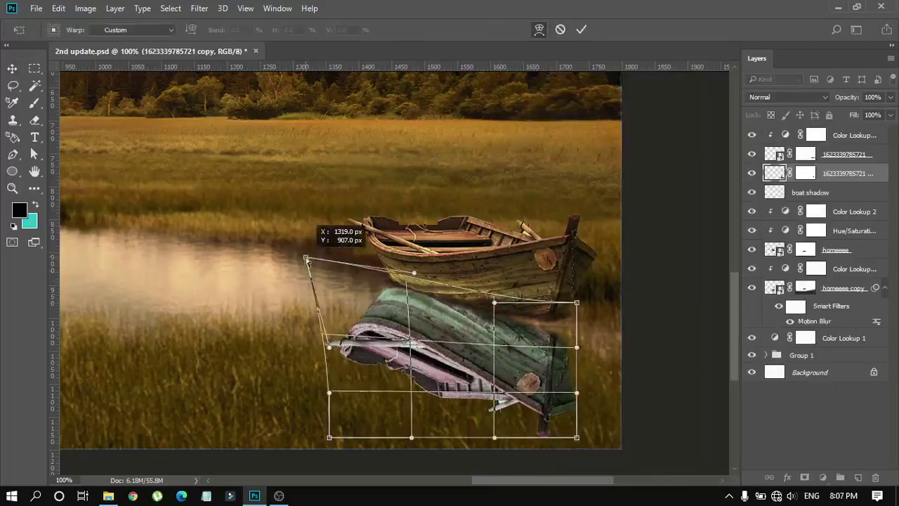
left_click_drag(596, 303, 593, 286)
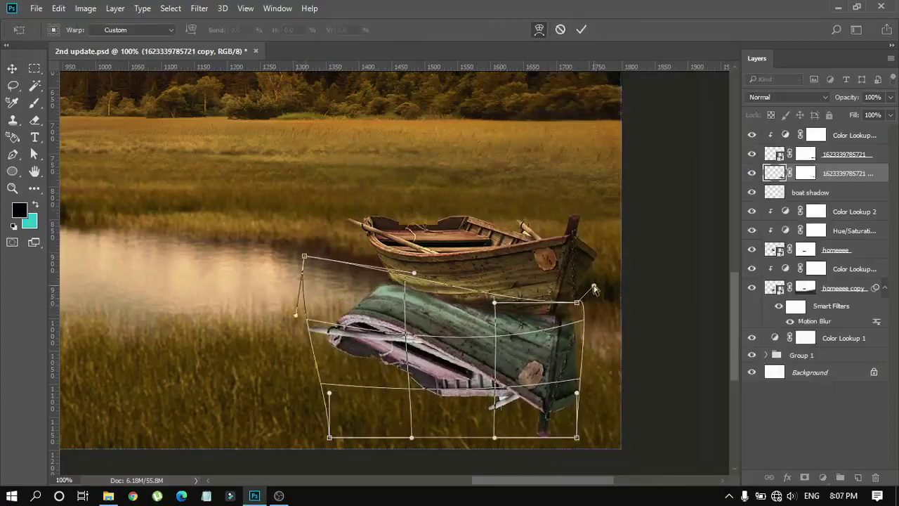
left_click_drag(303, 256, 320, 244)
left_click(582, 29)
Step: Put the reflection under the boat shadow layer with a clipped Color Lookup, and mask it out over the grass with a large soft brush
left_click_drag(843, 172, 847, 204)
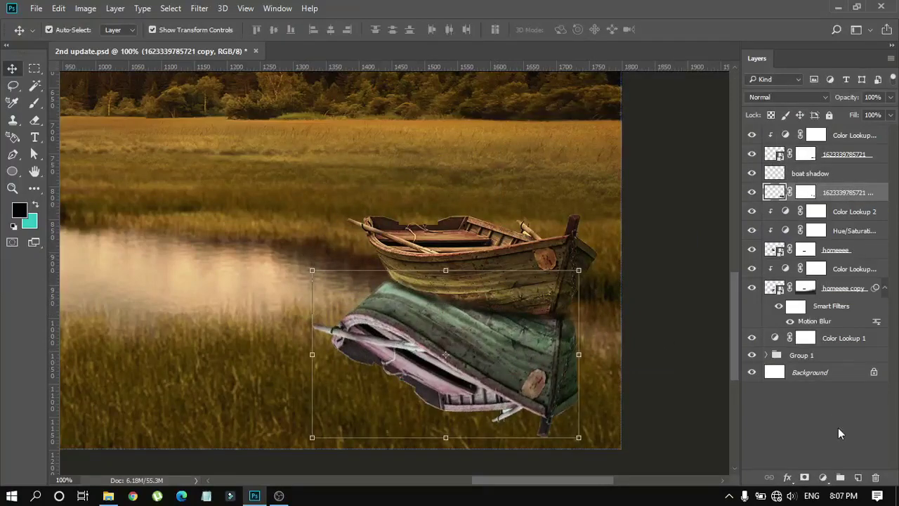
left_click_drag(842, 135, 835, 204, "alt")
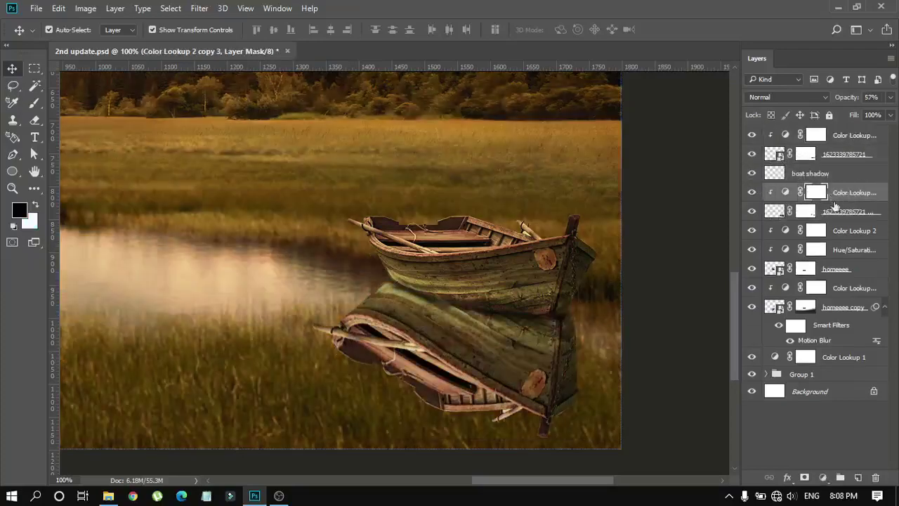
left_click(805, 210)
key("b")
right_click(309, 156)
key("Escape")
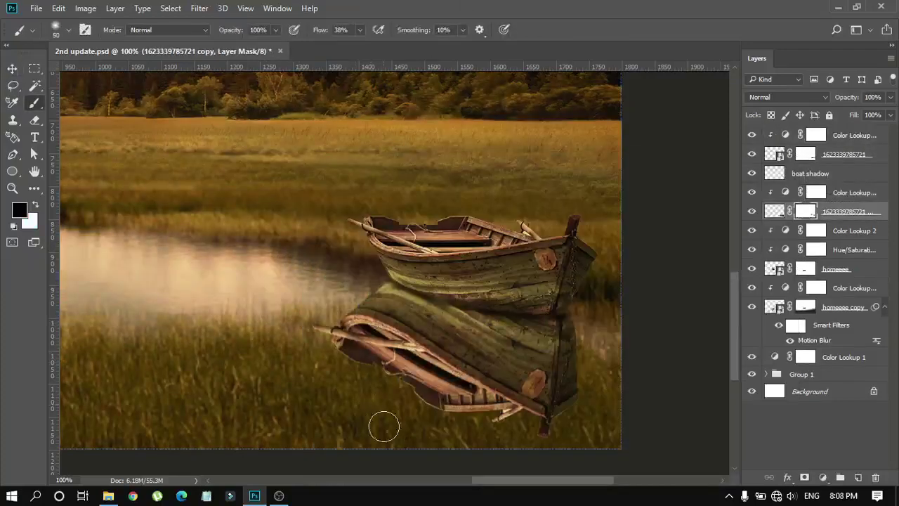
key("bracketright")
key("bracketright")
key("bracketright")
mouse_move(274, 371)
left_mouse_down()
mouse_move(446, 452)
mouse_move(552, 391)
left_mouse_up()
Step: Lower the reflection layer's opacity and refine the grass area with a smaller brush
left_click_drag(847, 97, 817, 103)
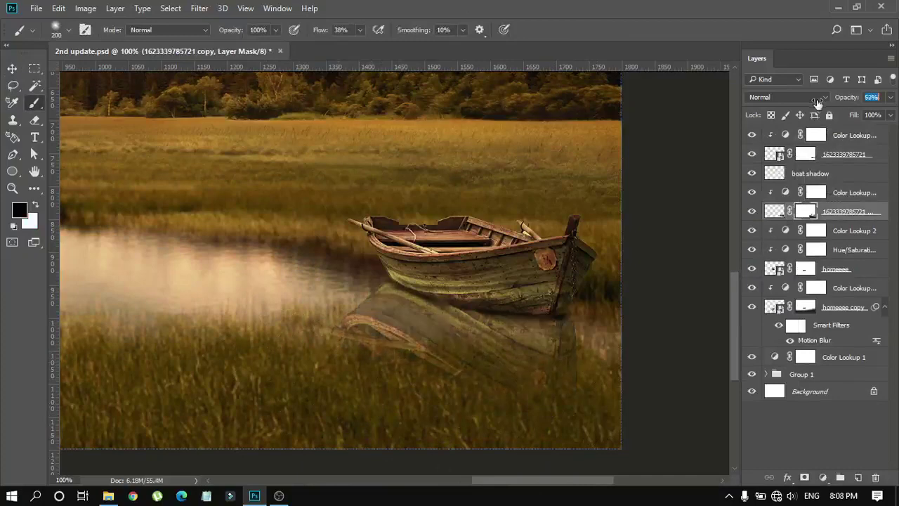
key("ctrl+plus")
left_click_drag(568, 412, 455, 328)
key("bracketleft")
key("bracketleft")
key("bracketleft")
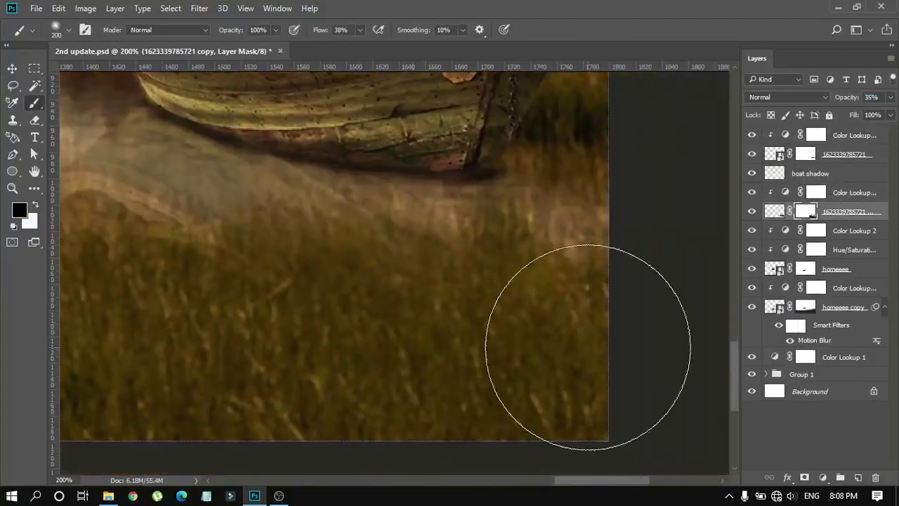
key("bracketleft")
key("bracketleft")
key("bracketleft")
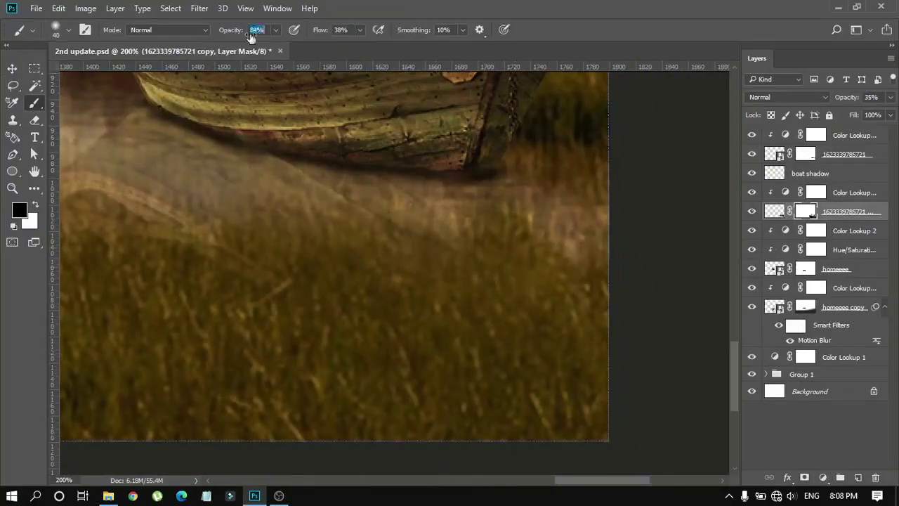
type("100")
key("ctrl+z")
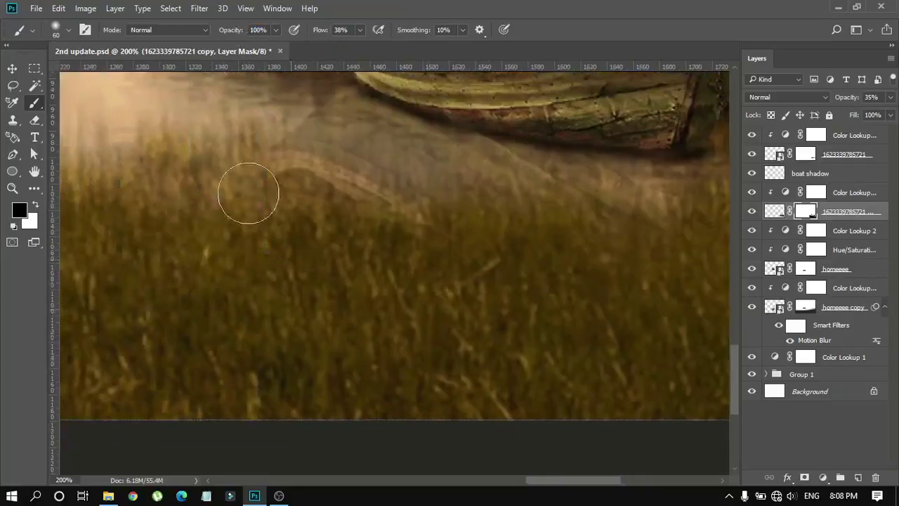
key("ctrl+0")
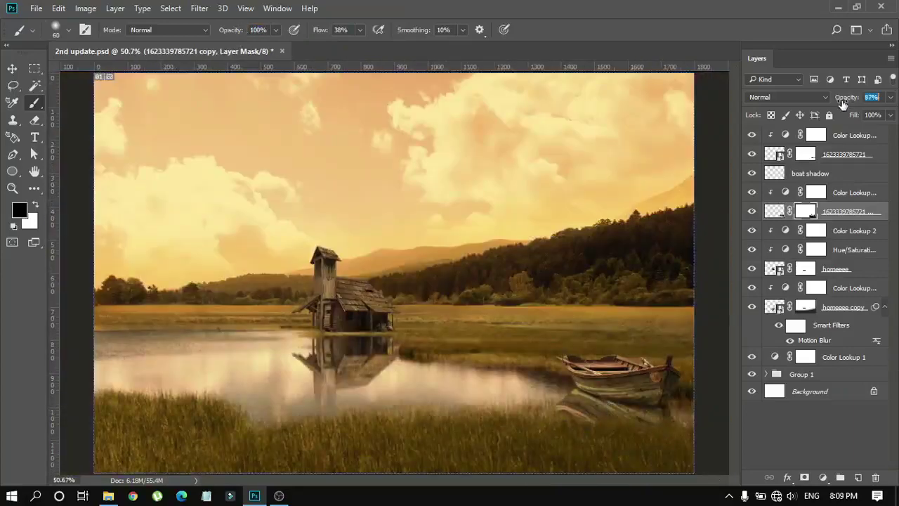
Step: Apply a Motion Blur at about -78° with a slightly larger distance
left_click(199, 8)
mouse_move(206, 154)
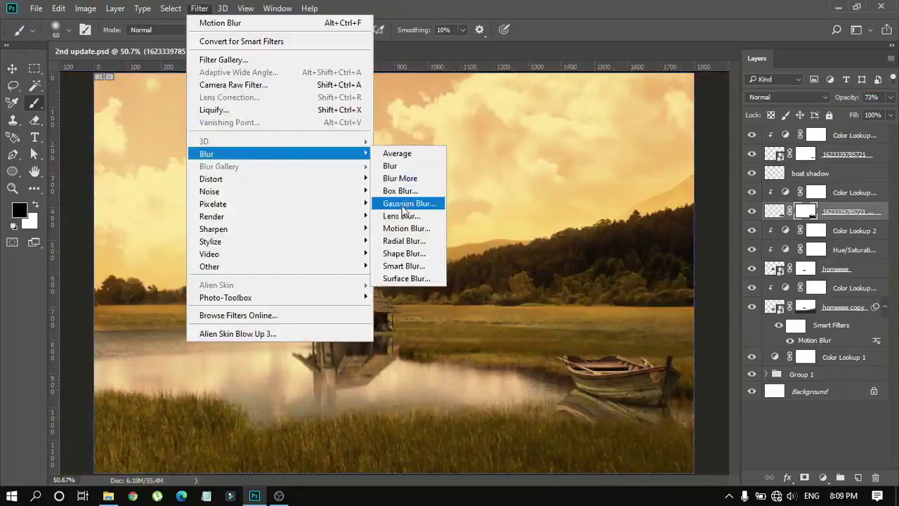
left_click(412, 232)
left_click_drag(696, 330, 724, 332)
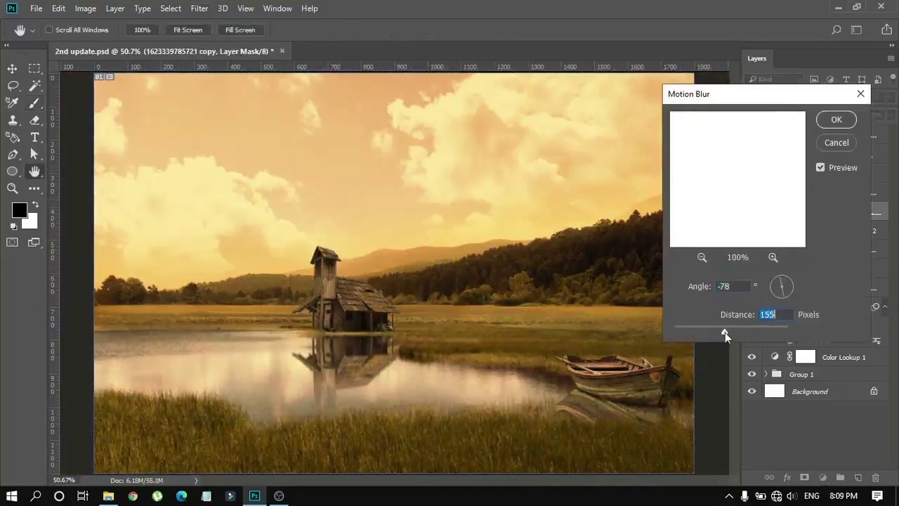
left_click_drag(777, 95, 461, 95)
left_click(517, 119)
Step: Reapply the Motion Blur to the reflection layer's pixels instead of its mask, with a shorter distance
left_click(774, 211)
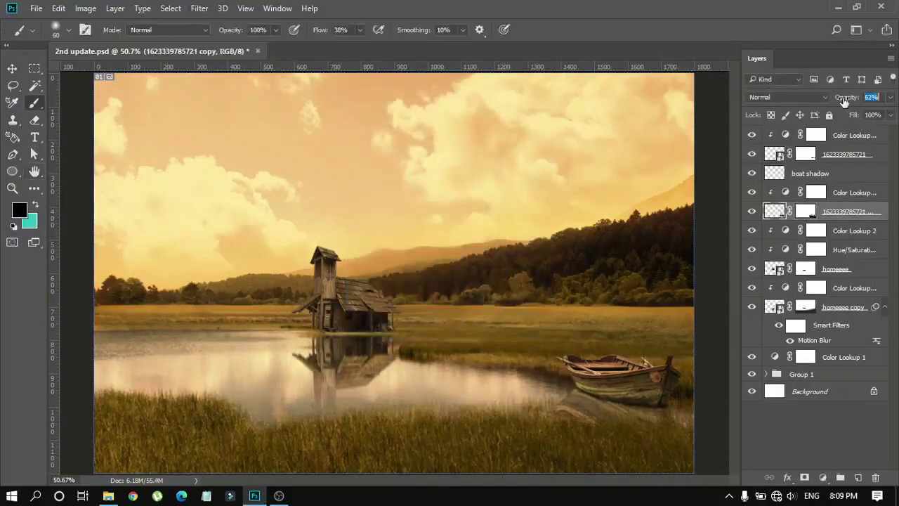
left_click(199, 7)
left_click(409, 225)
key("Tab")
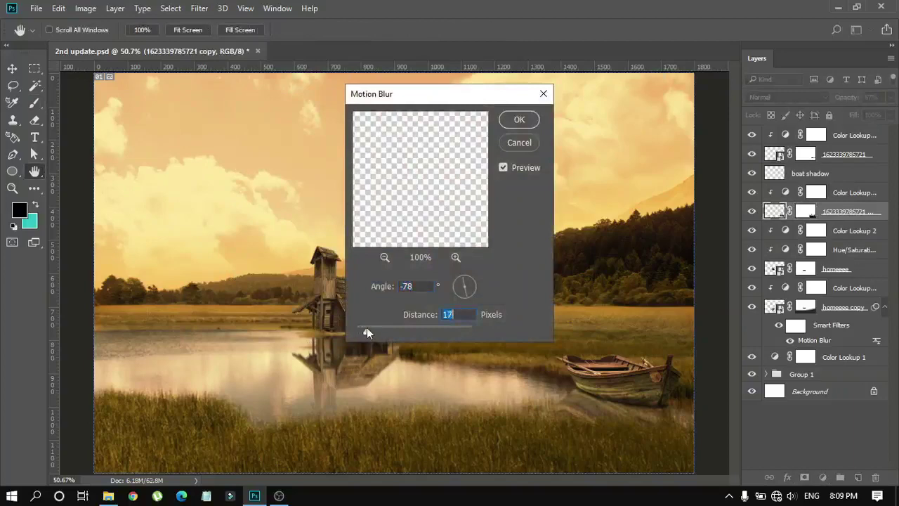
key("Escape")
Step: Add a new layer above boat shadow and name it 'boat shadow 2'
key("b")
left_click(814, 178)
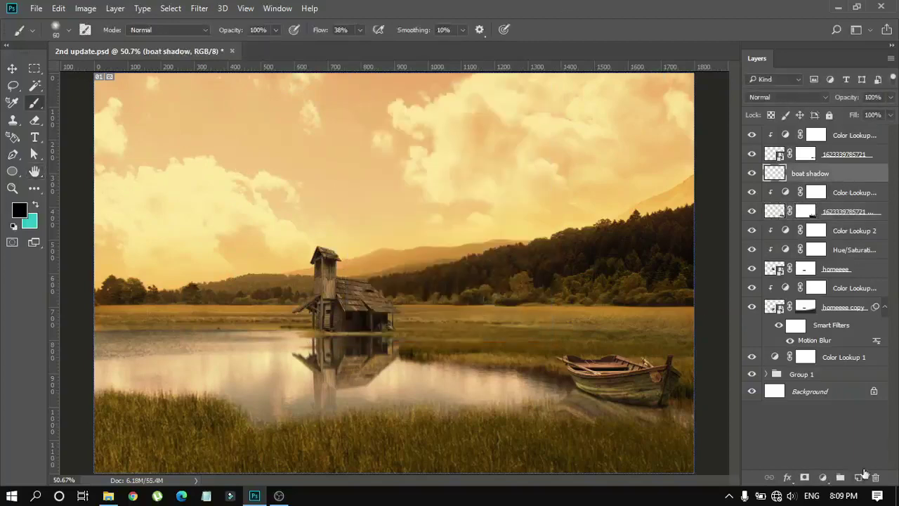
left_click(858, 477)
double_click(802, 173)
type("ow 2")
key("Return")
Step: Paint a dark shadow under the rowboat on boat shadow 2 and lower its opacity
scroll(394, 275, "up", 3)
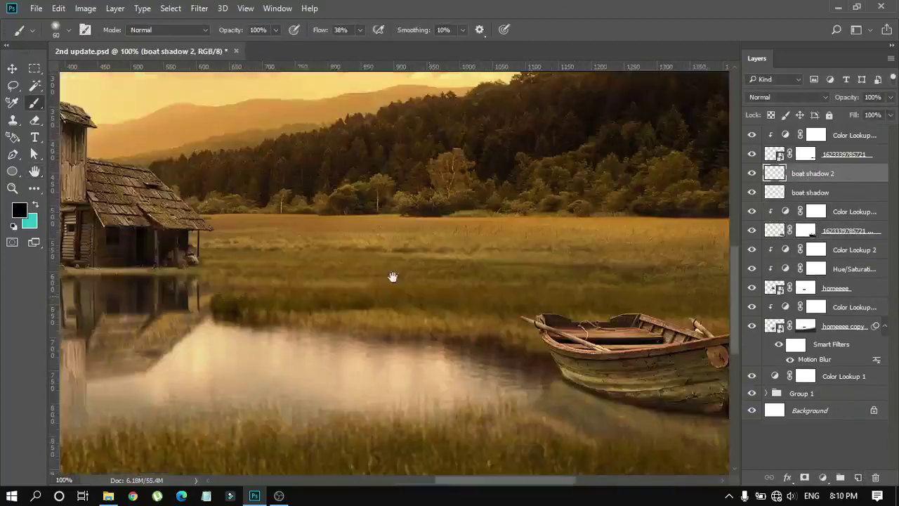
left_click_drag(394, 274, 0, 179)
mouse_move(382, 319)
left_mouse_down()
mouse_move(528, 341)
mouse_move(365, 309)
left_mouse_up()
left_click_drag(853, 97, 839, 105)
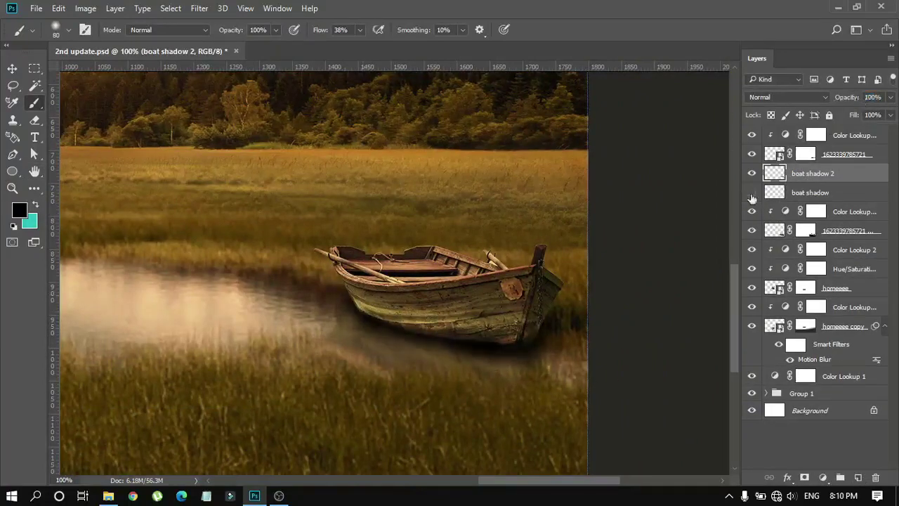
left_click(751, 192, "alt")
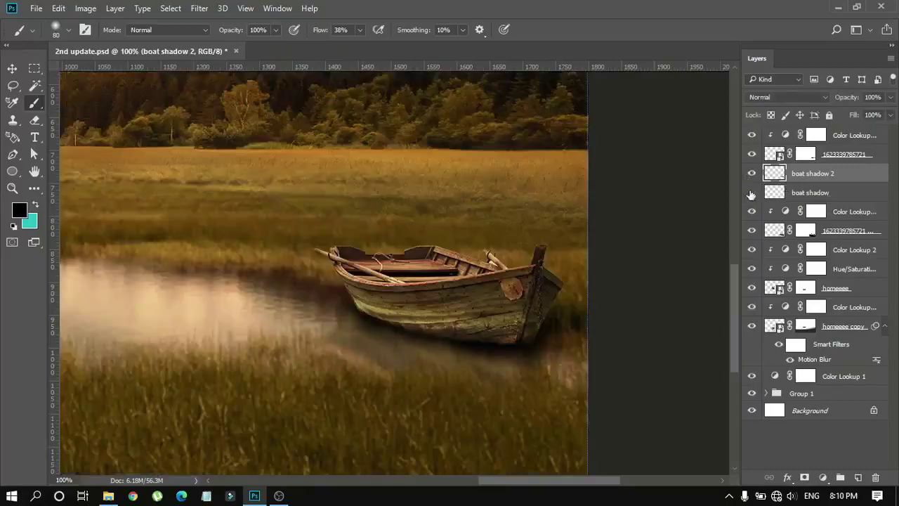
Step: Adjust the old boat shadow's opacity and darken the shadow along the boat's lower hull
key("v")
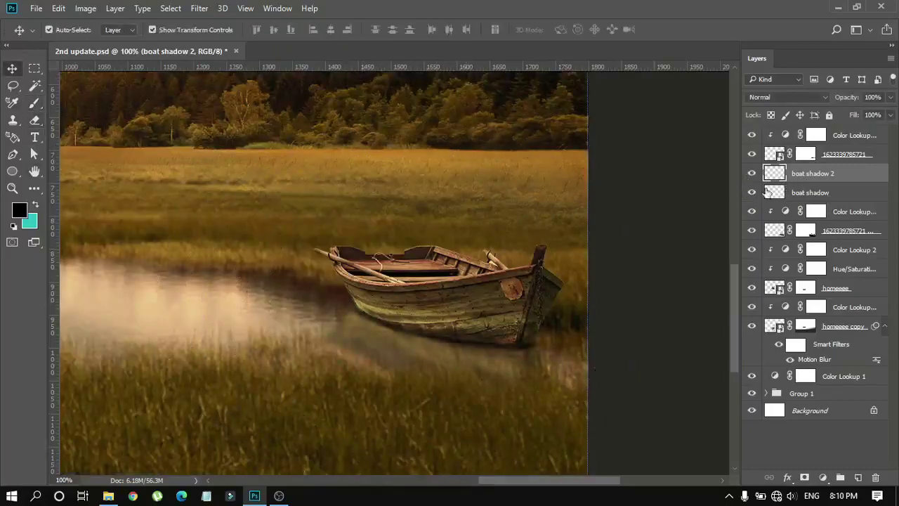
left_click(814, 192)
left_click_drag(850, 102, 842, 102)
left_click(815, 173)
key("b")
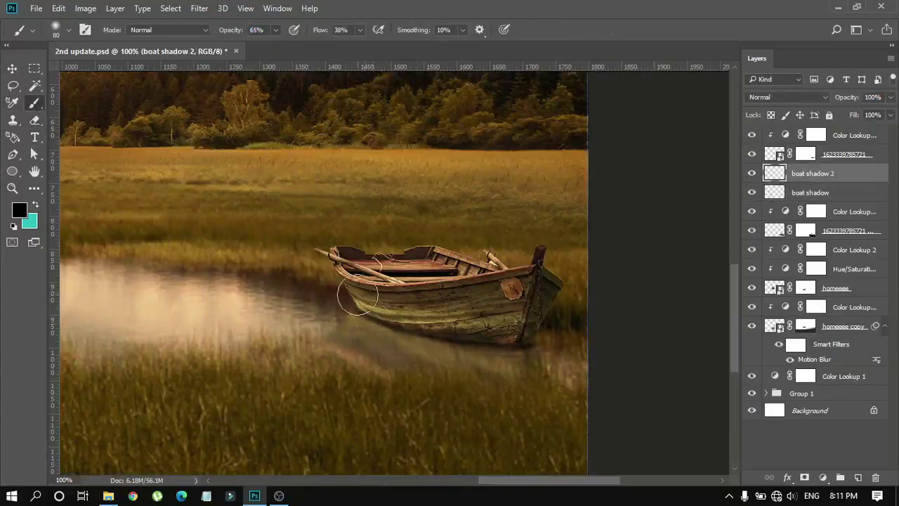
key("bracketright")
key("bracketright")
mouse_move(365, 309)
left_mouse_down()
mouse_move(497, 333)
mouse_move(345, 311)
left_mouse_up()
key("v")
key("ctrl+0")
key("ctrl+0")
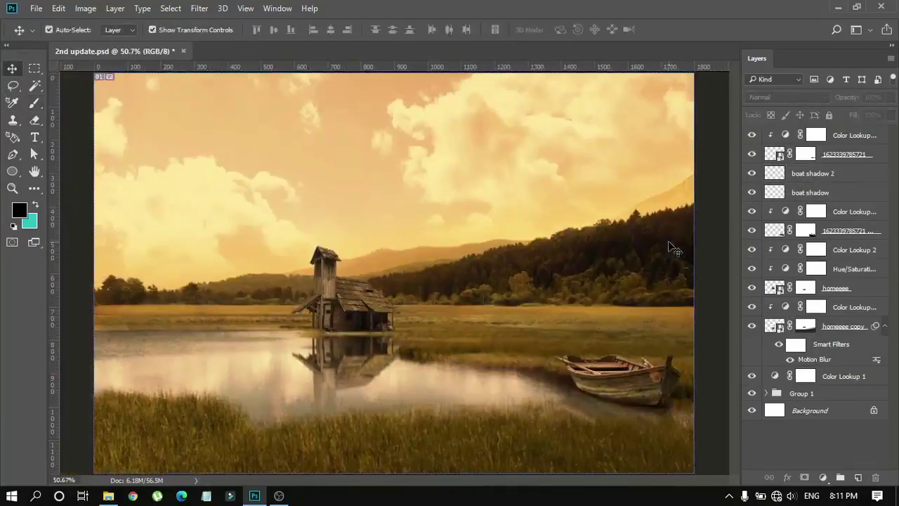
Step: Target the rowboat layer's mask with the brush, then deselect layers and fit the whole image
left_click(812, 194)
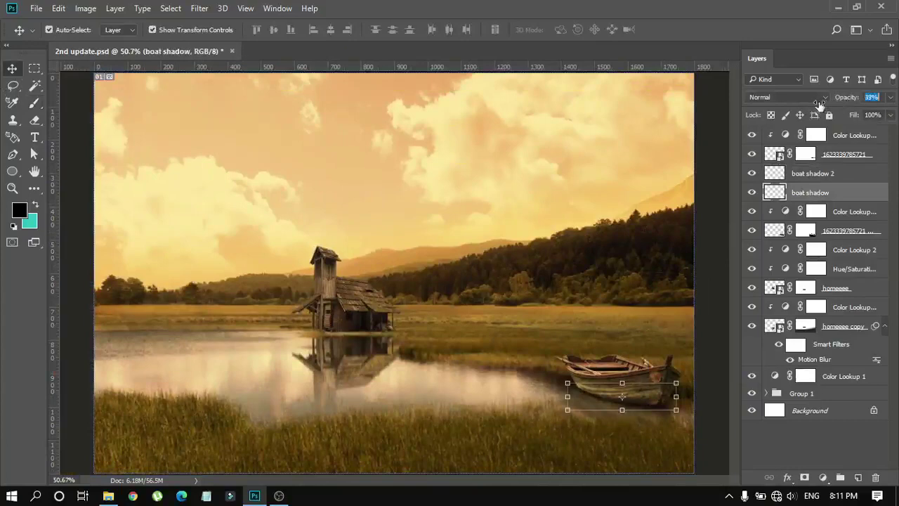
left_click(806, 154)
key("b")
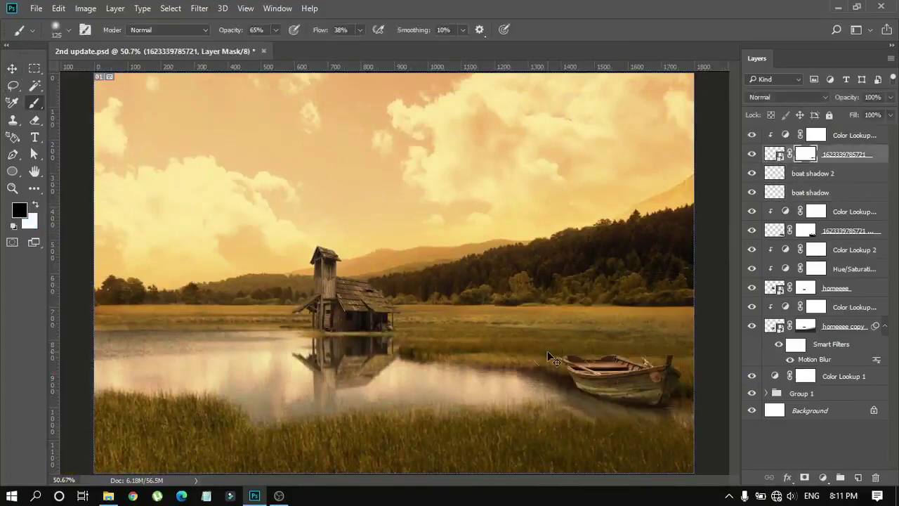
scroll(548, 356, "up", 1)
scroll(492, 369, "up", 1)
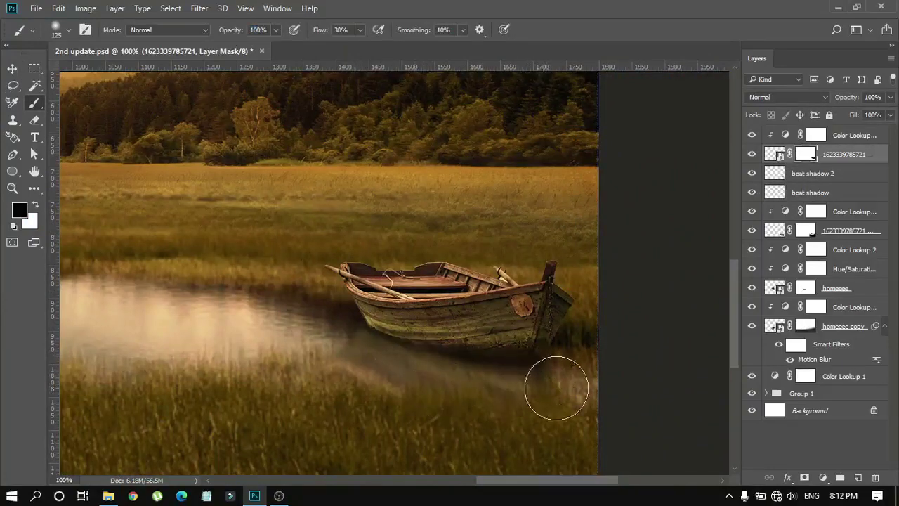
key("v")
left_click(676, 321)
key("ctrl+0")
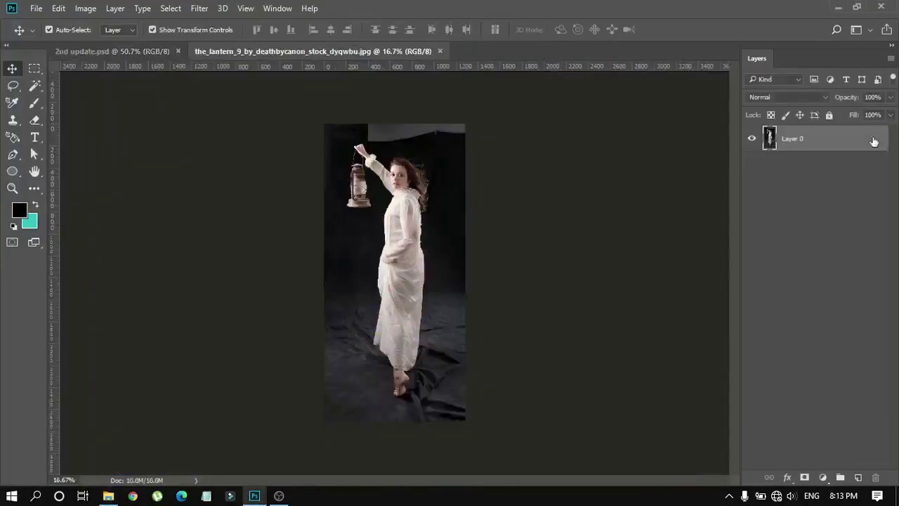
Step: Select the lantern photo's dark backdrop with the Magic Wand, trying and then removing a Levels adjustment
key("w")
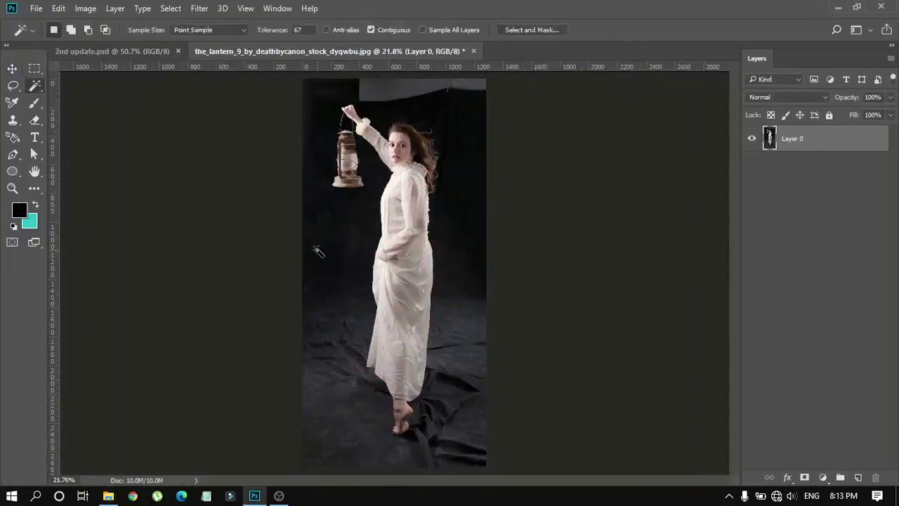
left_click(317, 250)
key("ctrl+plus")
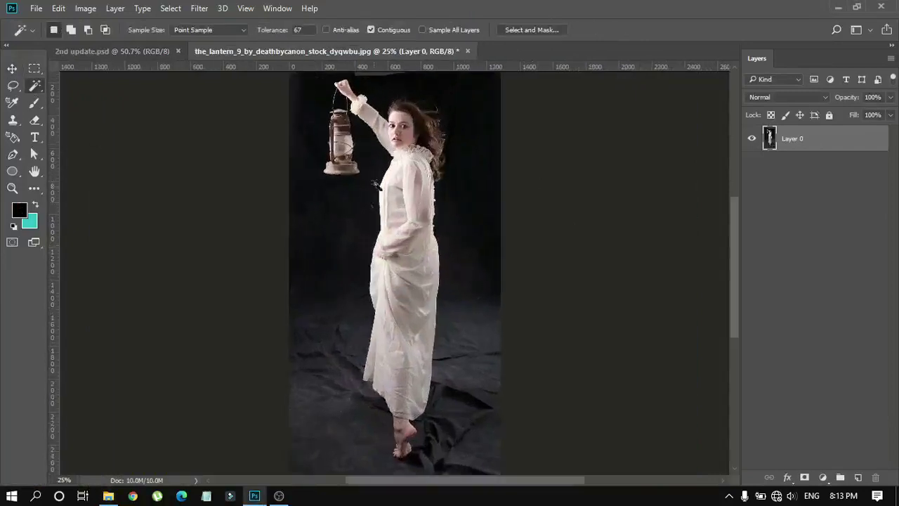
left_click(822, 477)
left_click(728, 257)
left_click(827, 144)
left_click(823, 476)
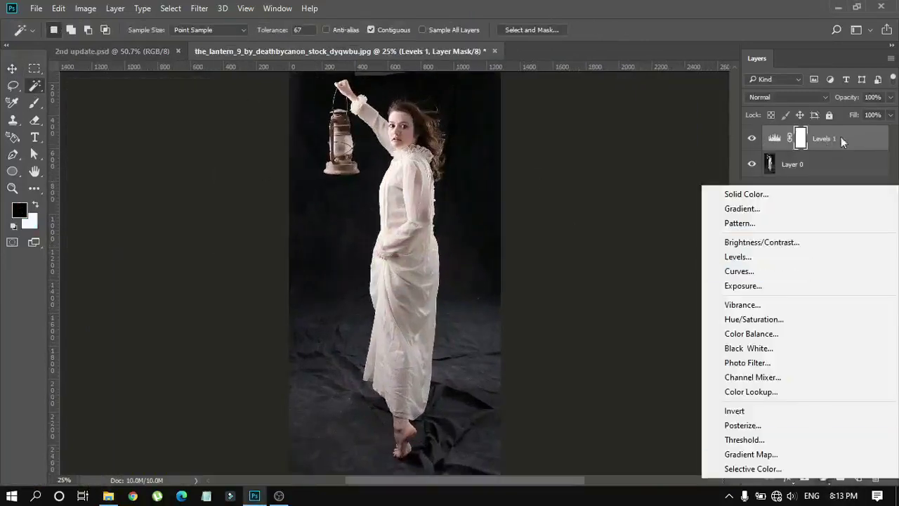
key("ctrl+z")
Step: Add a contrast-boosting Curves adjustment and a Black & White adjustment
left_click(731, 269)
left_click_drag(147, 190, 155, 196)
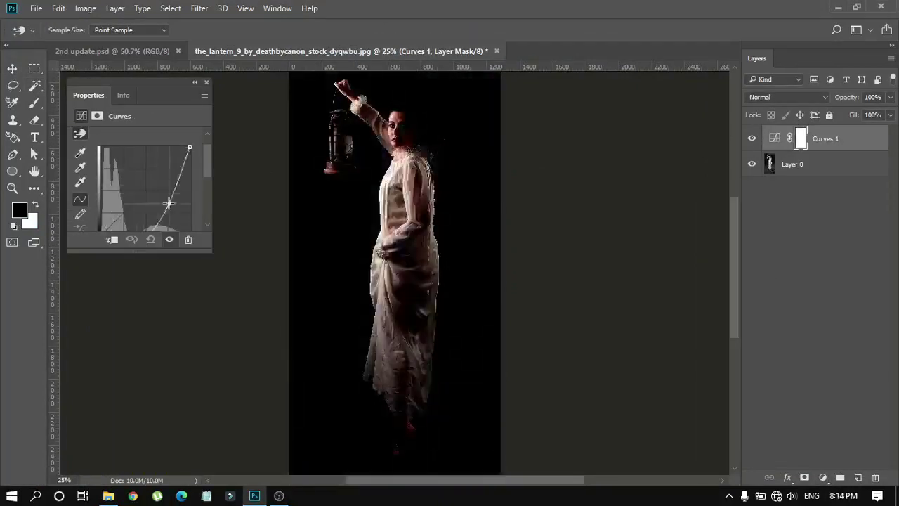
left_click(206, 84)
left_click(822, 477)
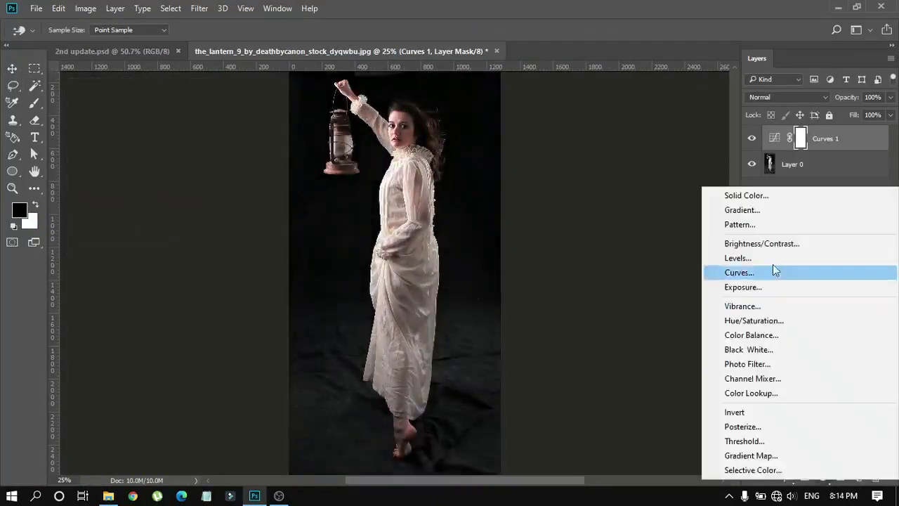
left_click(773, 347)
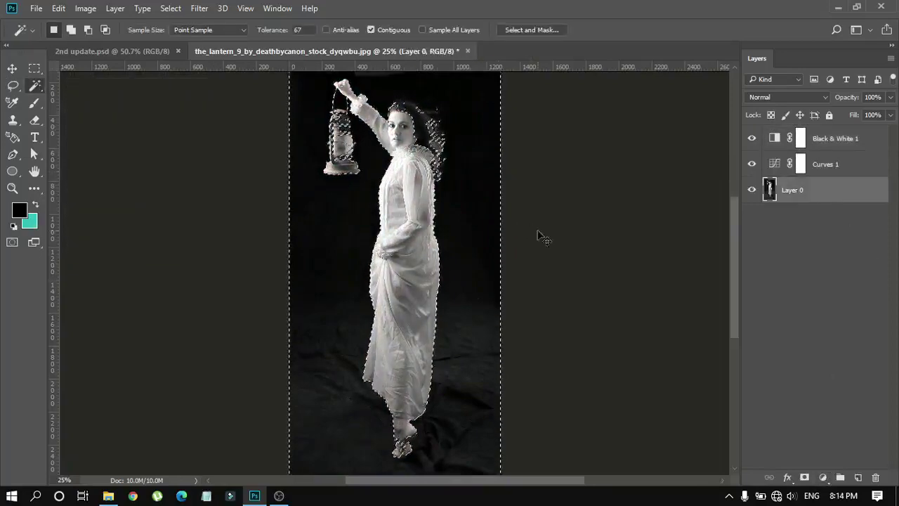
Step: Delete the dark background and floor around the woman at tolerance 22
key("ctrl+d")
left_click(336, 221)
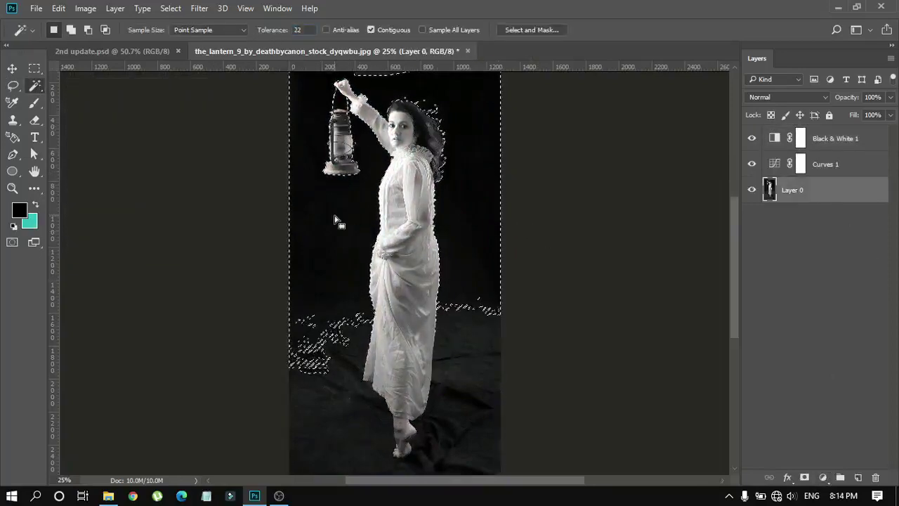
key("Delete")
key("ctrl+d")
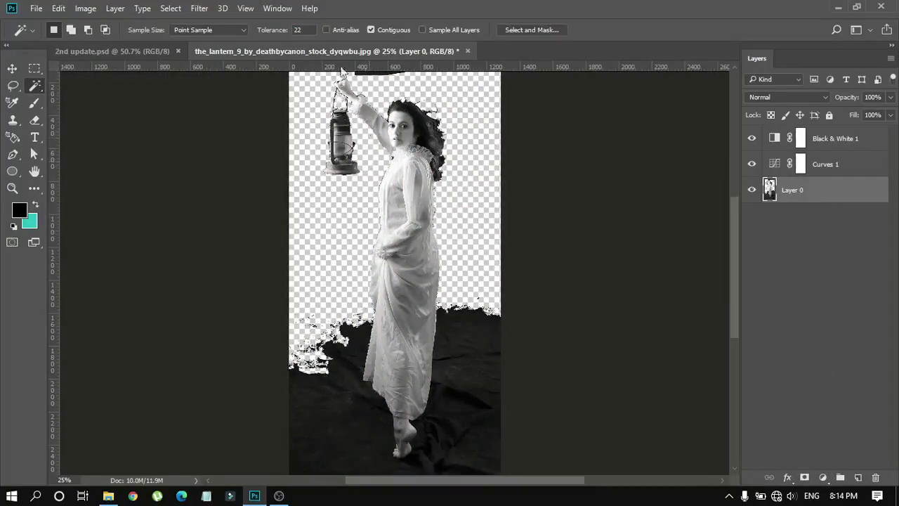
left_click(499, 350)
key("Delete")
Step: Delete the Black & White 1 and Curves 1 adjustment layers
key("v")
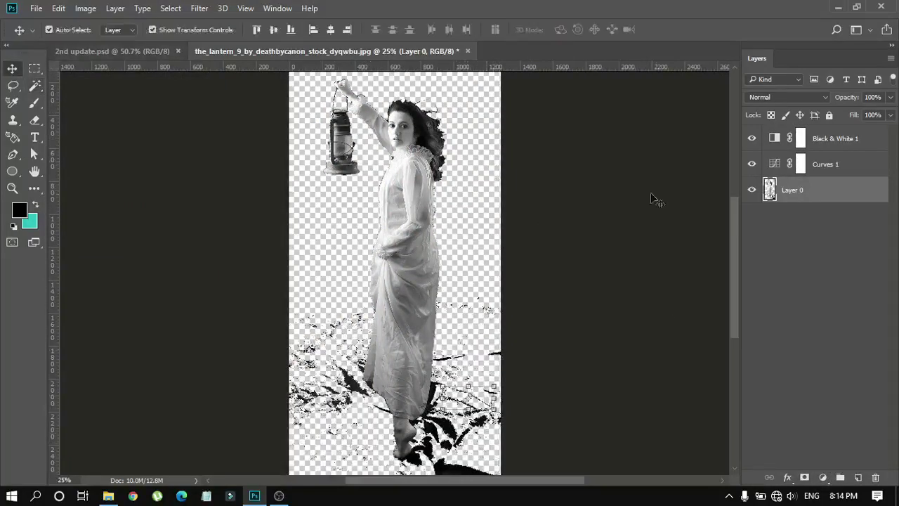
left_click(826, 164)
left_click(837, 139, "shift")
right_click(839, 162)
left_click(703, 172)
left_click(407, 196)
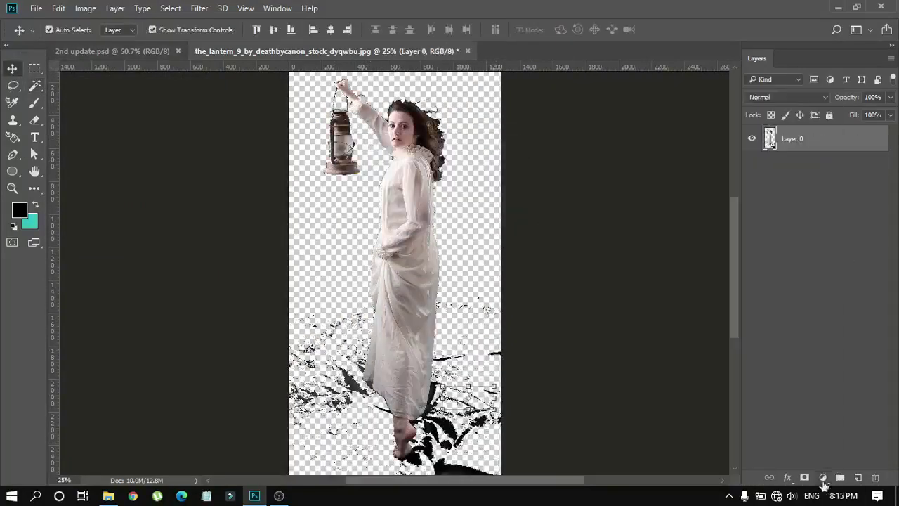
Step: Add a b00000 red Solid Color fill below Layer 0 and reselect Layer 0
left_click(823, 477)
left_click(738, 191)
type("b000000")
key("Return")
left_click_drag(825, 139, 808, 172)
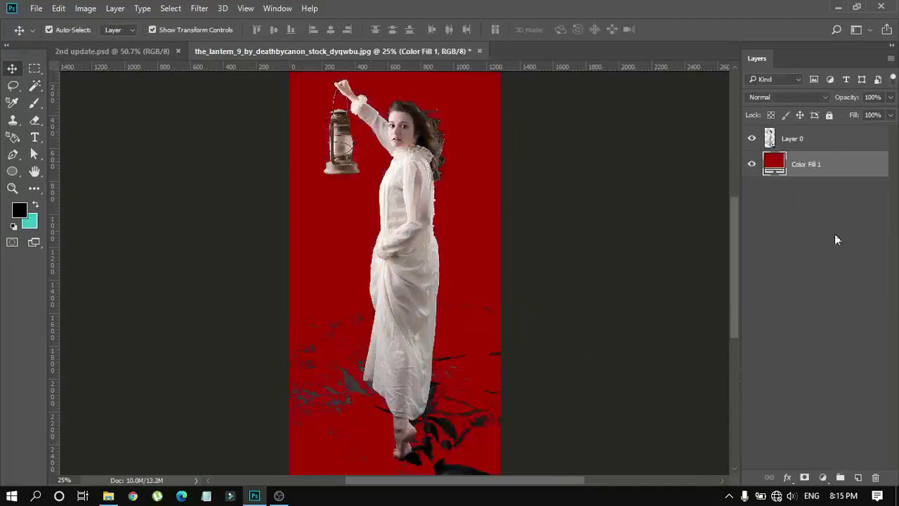
left_click(808, 139)
Step: Trace the gown's hem and the woman's foot with the Pen tool
key("p")
scroll(401, 161, "up", 2, "alt")
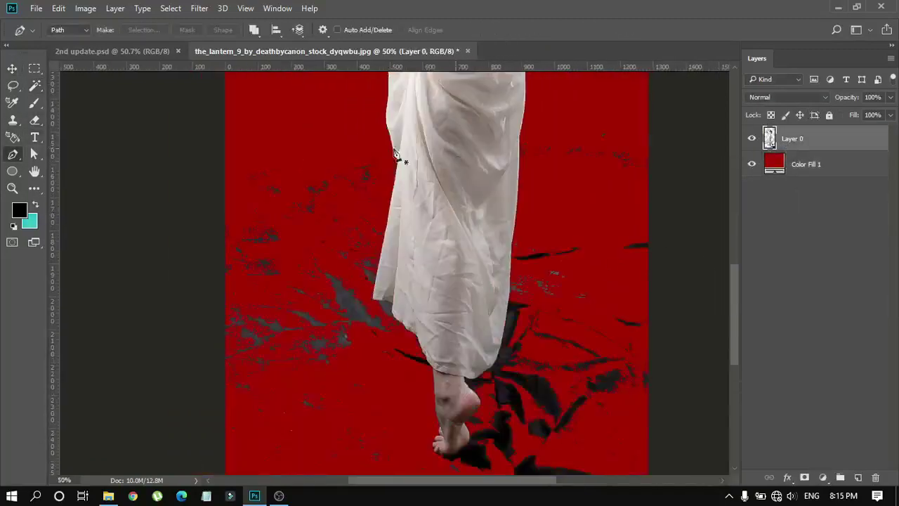
scroll(426, 181, "up", 2, "alt")
left_click_drag(444, 216, 506, 163)
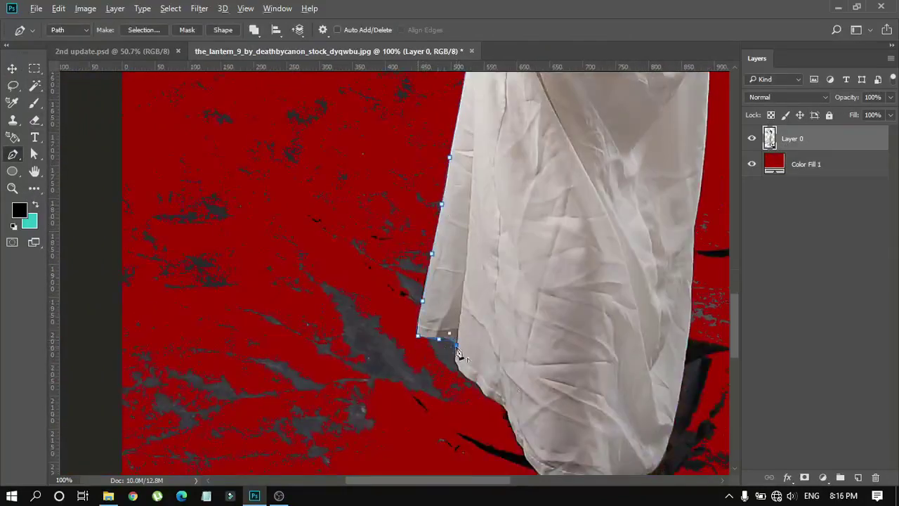
left_click_drag(458, 355, 489, 186)
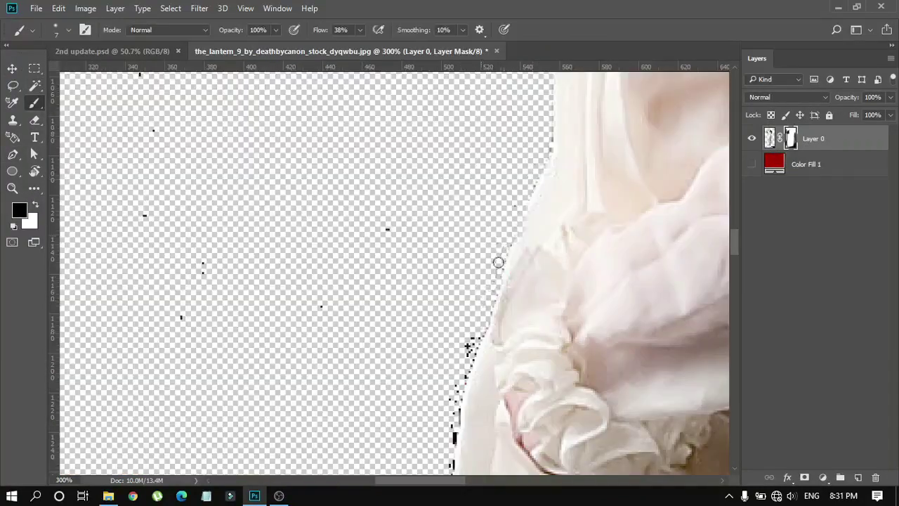
scroll(176, 171, "up", 1)
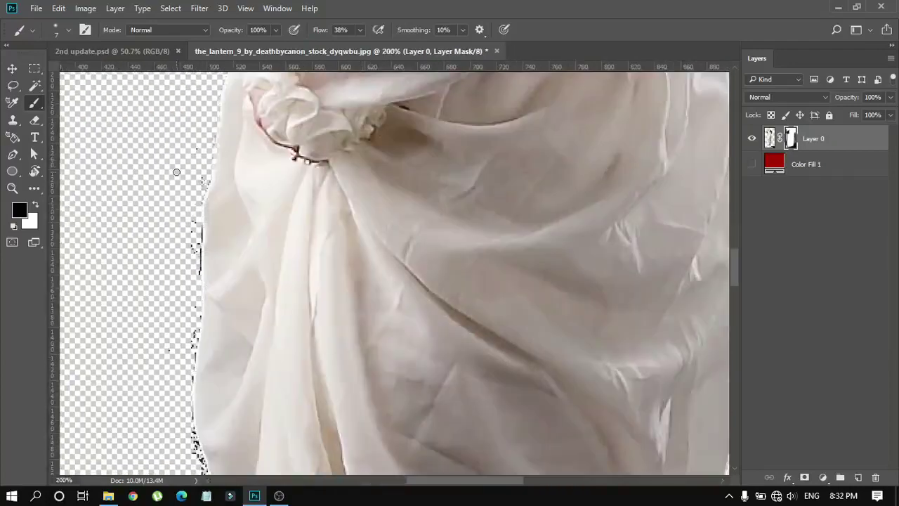
scroll(241, 367, "up", 1)
scroll(314, 291, "up", 1)
scroll(323, 326, "up", 1)
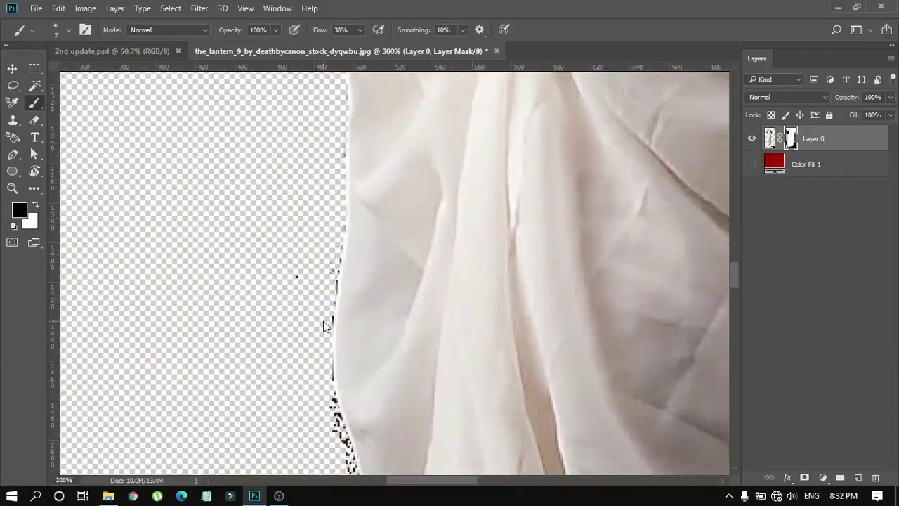
Step: Trace the gown's left and right edges, then switch to the 2nd update composite
left_click_drag(334, 288, 366, 229)
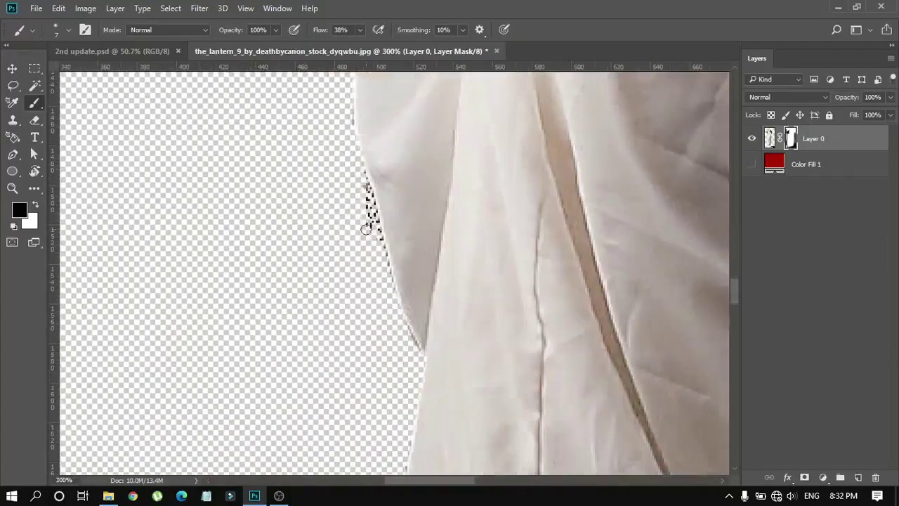
scroll(391, 365, "down", 5)
scroll(450, 261, "up", 5)
scroll(380, 377, "down", 1)
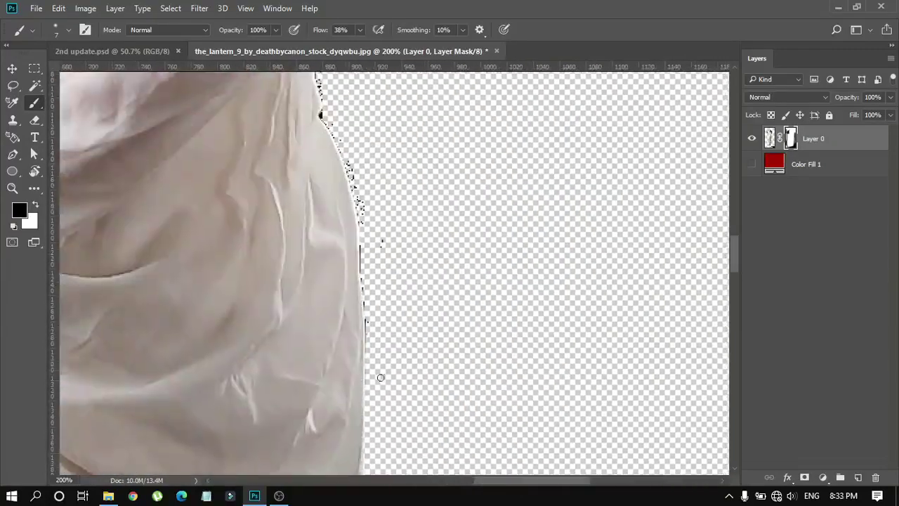
left_click_drag(368, 248, 331, 361)
left_click_drag(367, 331, 394, 279)
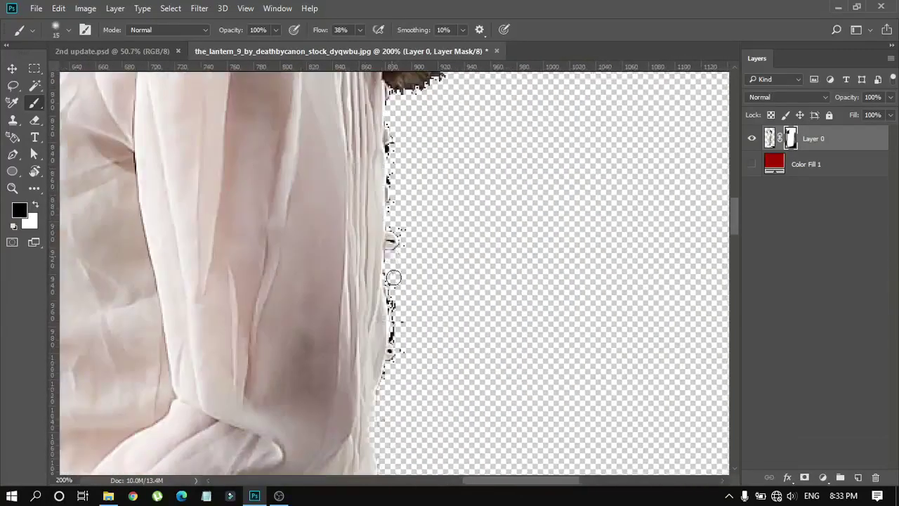
scroll(477, 365, "up", 5)
scroll(477, 365, "up", 5)
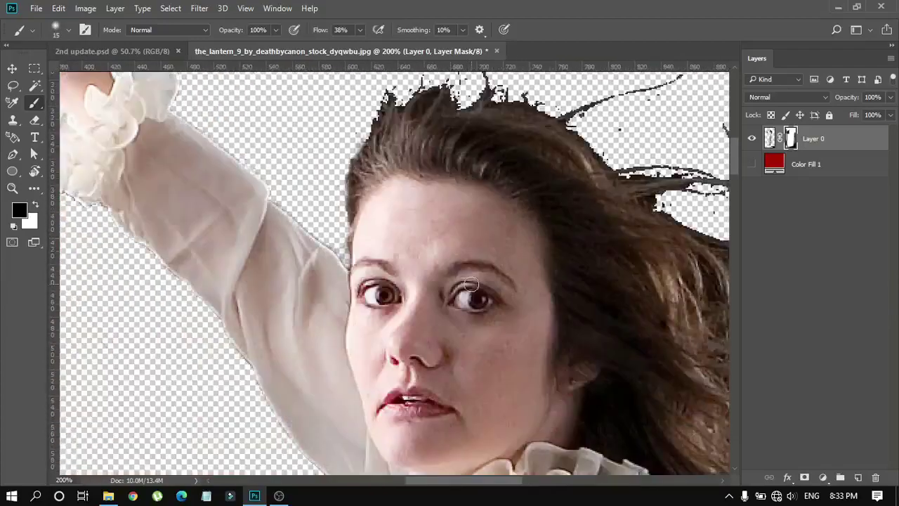
key("ctrl+0")
key("v")
left_click(122, 51)
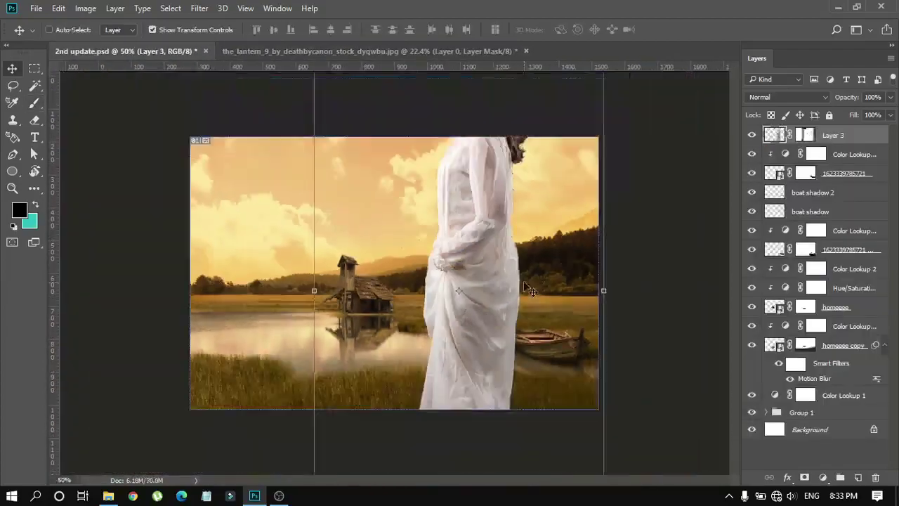
Step: Scale the woman down to about 76% and set her standing in the rowboat
left_click(279, 495)
left_click(820, 7)
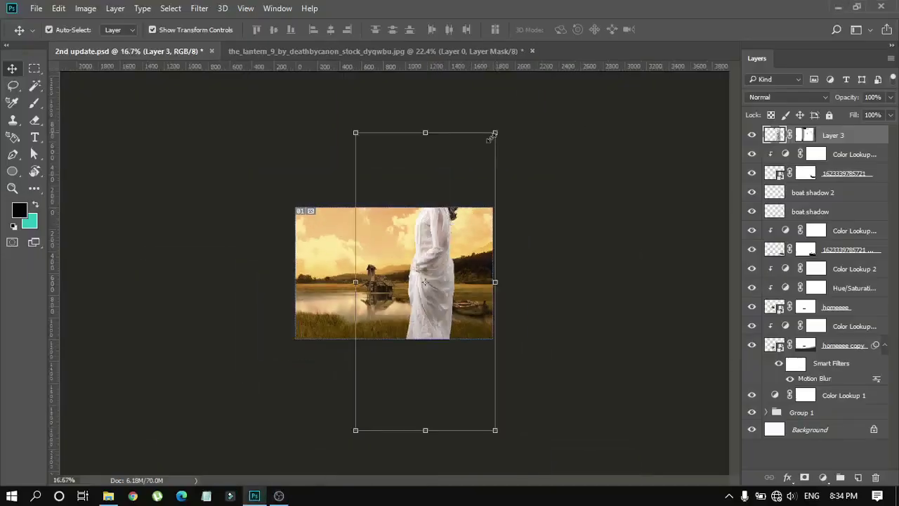
left_click_drag(489, 139, 443, 237)
key("Return")
key("ctrl+0")
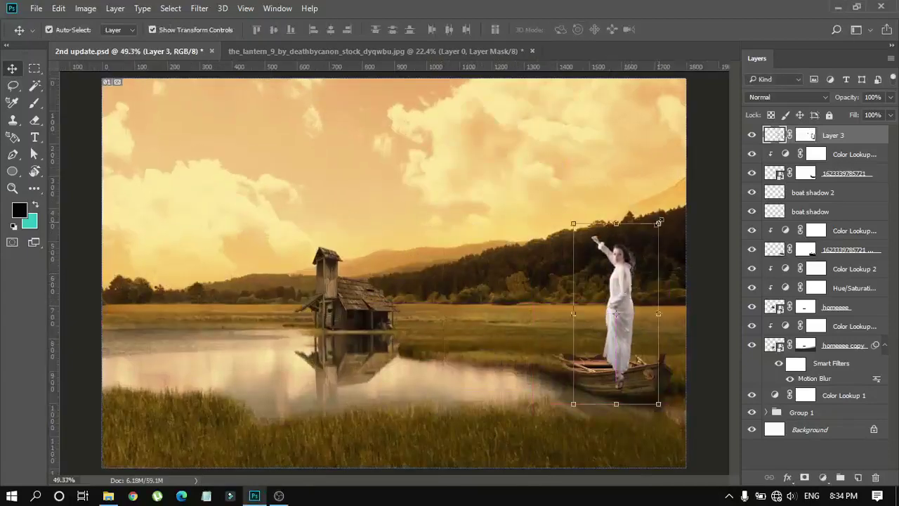
left_click_drag(658, 222, 644, 248)
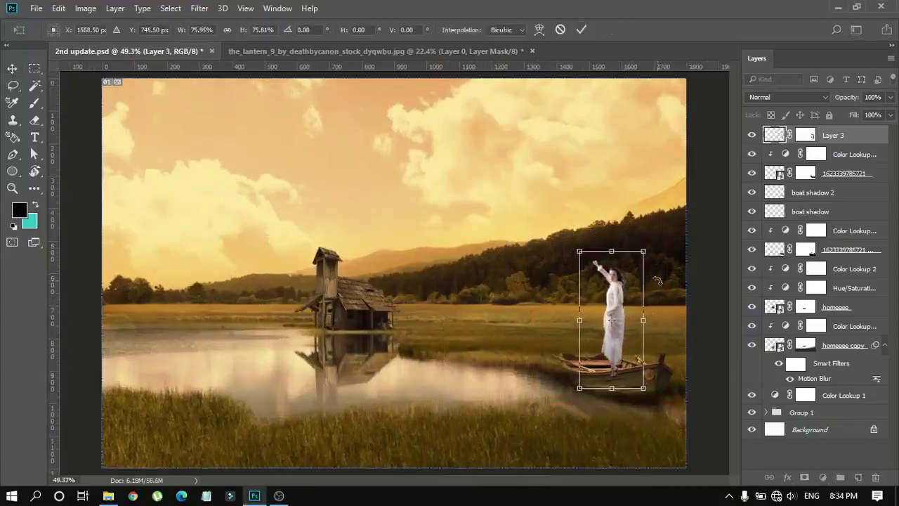
left_click_drag(614, 302, 613, 307)
key("Return")
scroll(693, 326, "up", 2)
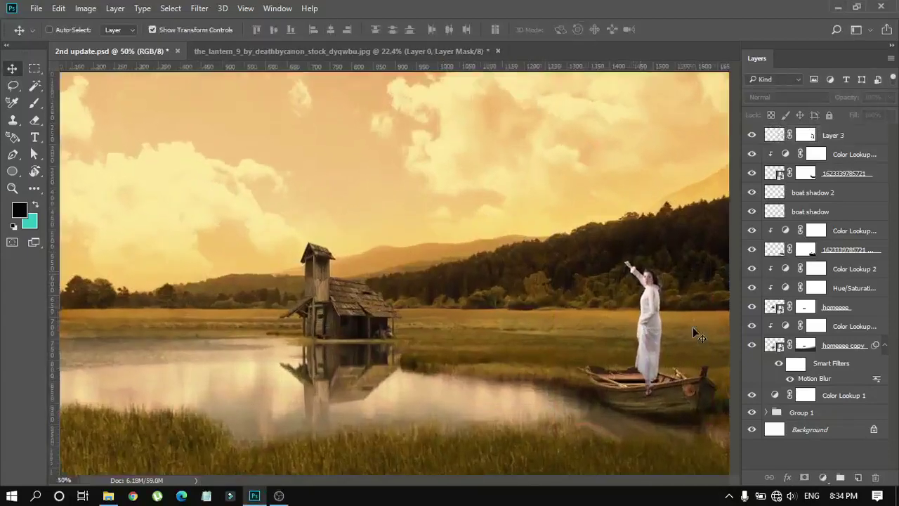
scroll(693, 327, "up", 2)
scroll(695, 344, "up", 2)
Step: On Layer 3's mask, paint out the woman's feet behind the rowboat's gunwale at reduced opacity
scroll(699, 363, "up", 2)
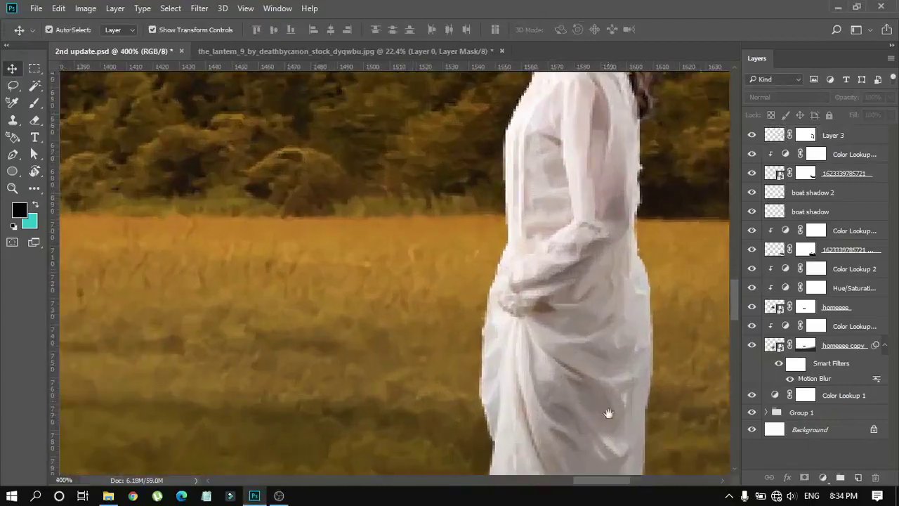
left_click_drag(606, 412, 510, 185)
left_click(806, 135)
key("b")
right_click(369, 153)
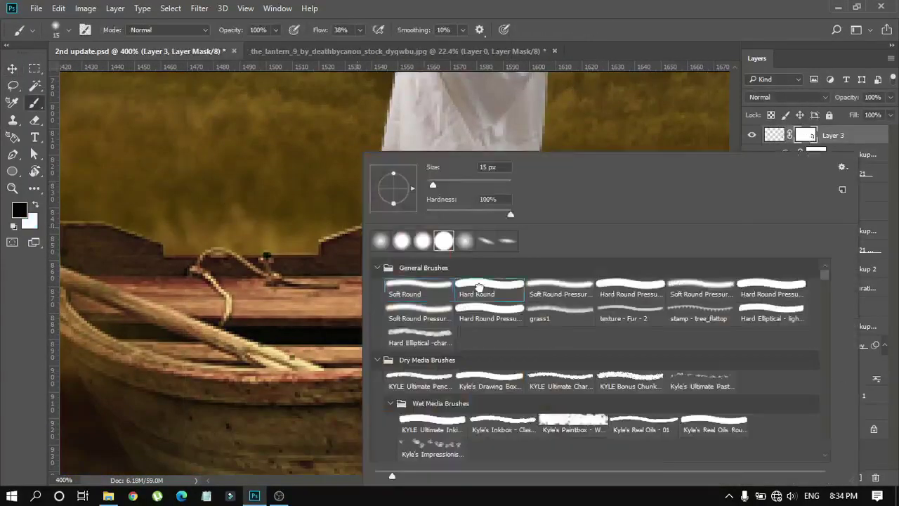
key("Escape")
type("66")
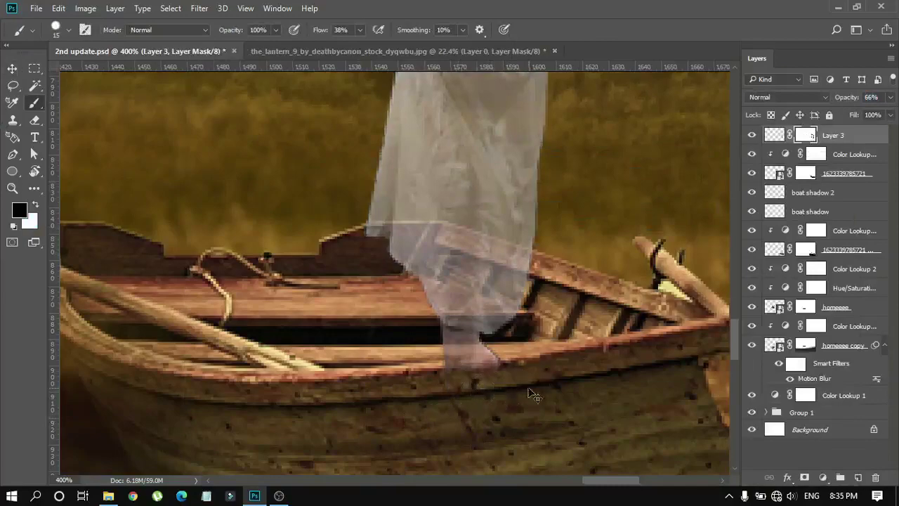
scroll(532, 396, "up", 3)
type("46")
key("bracketleft")
key("bracketleft")
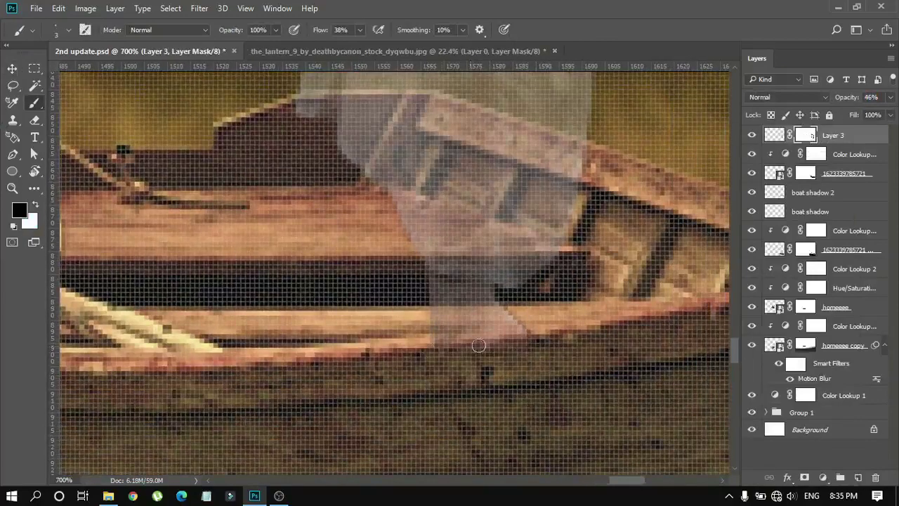
key("0")
Step: Frame the woman's head and hair and lower the brush opacity for soft edge masking
key("ctrl+0")
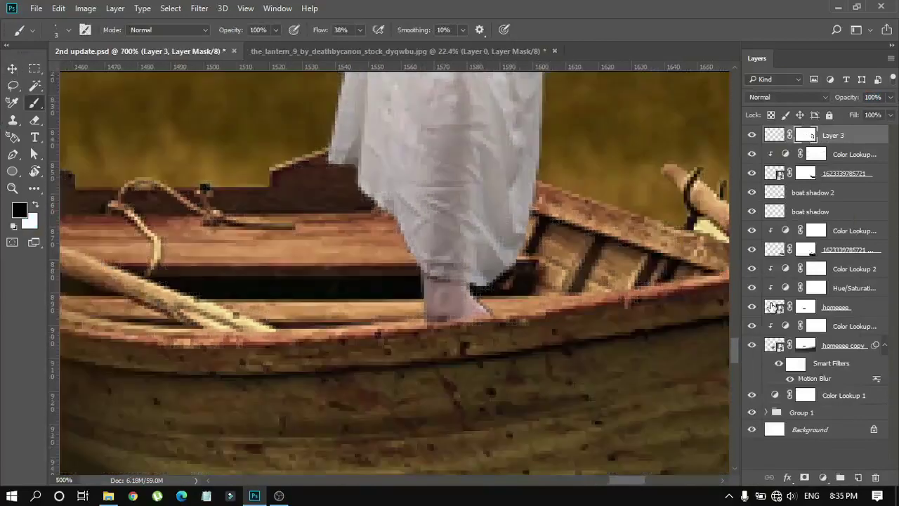
scroll(483, 316, "up", 5)
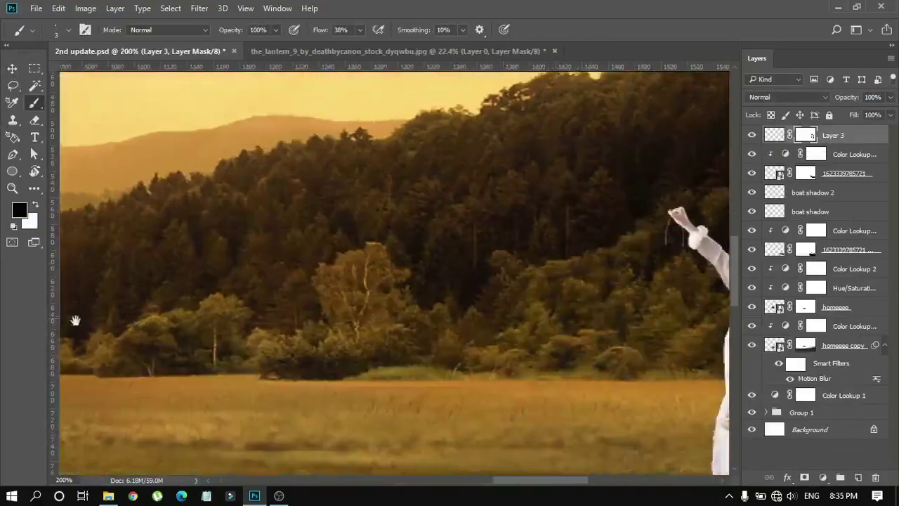
scroll(521, 348, "up", 3)
left_click_drag(521, 348, 491, 273)
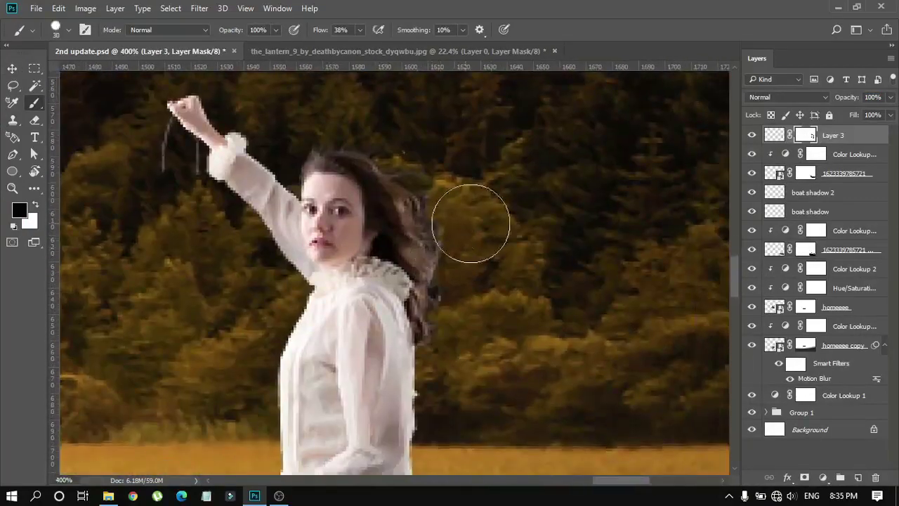
key("2")
key("1")
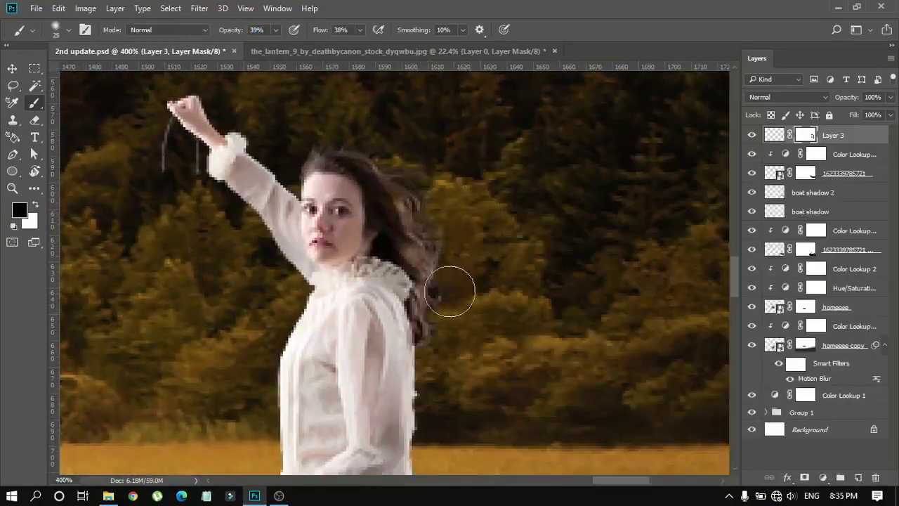
Step: Switch to Layer 3's pixels and the Smudge tool with a 10 px brush
left_click(774, 135)
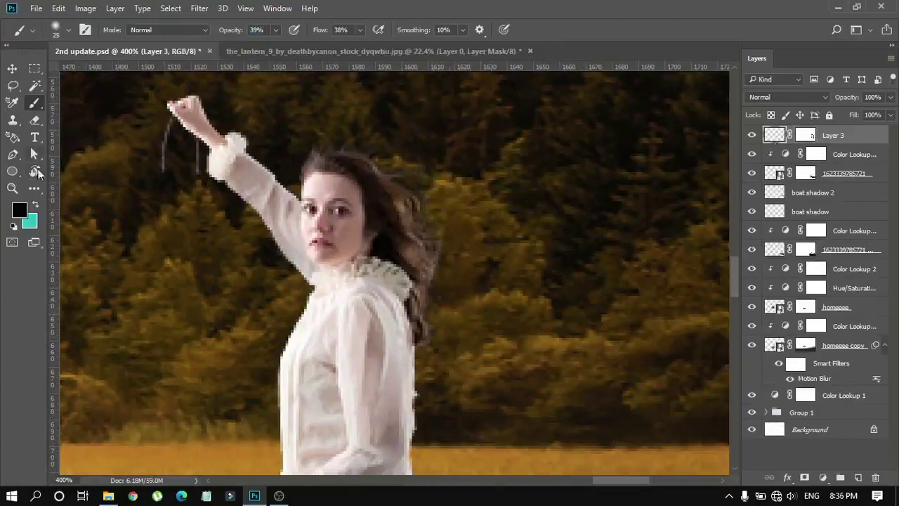
left_click(34, 188)
left_click(98, 383)
right_click(426, 244)
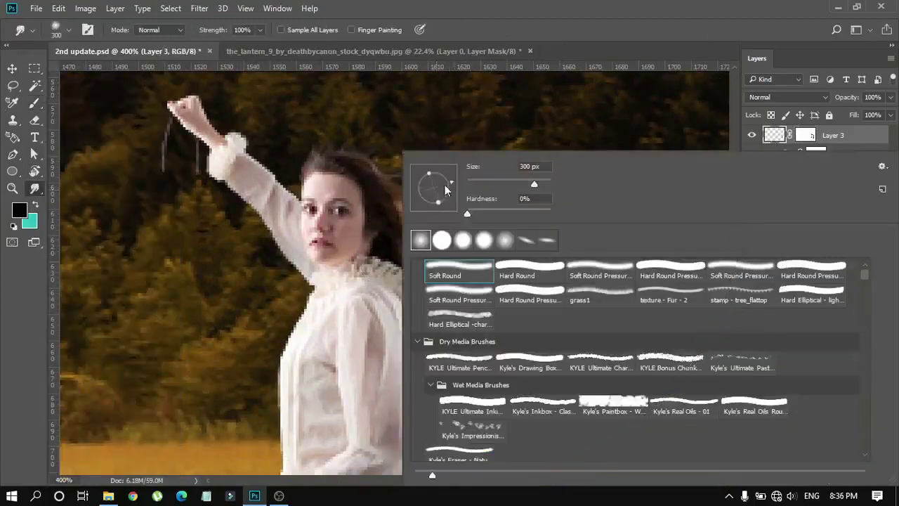
left_click(443, 12)
key("bracketleft")
key("bracketleft")
key("bracketleft")
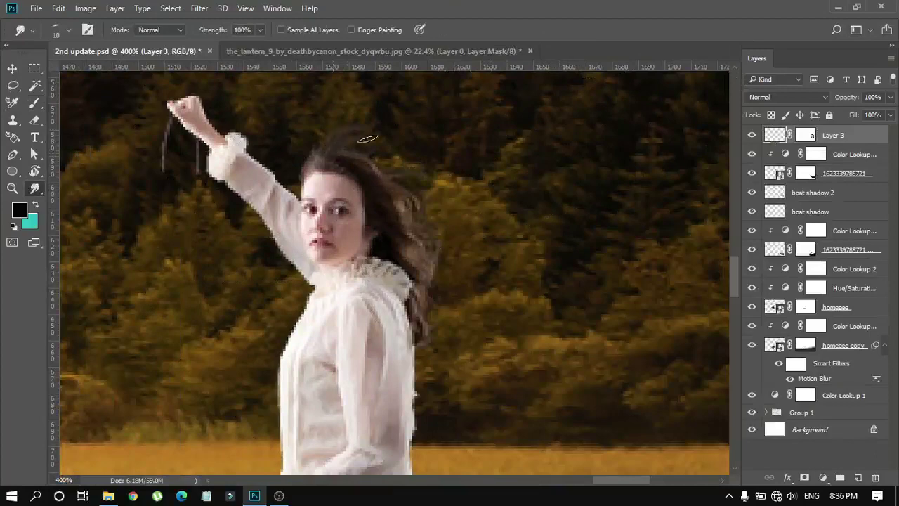
Step: Smudge fine hair strands out from the woman's head into the trees
right_click(398, 149)
left_click(348, 137)
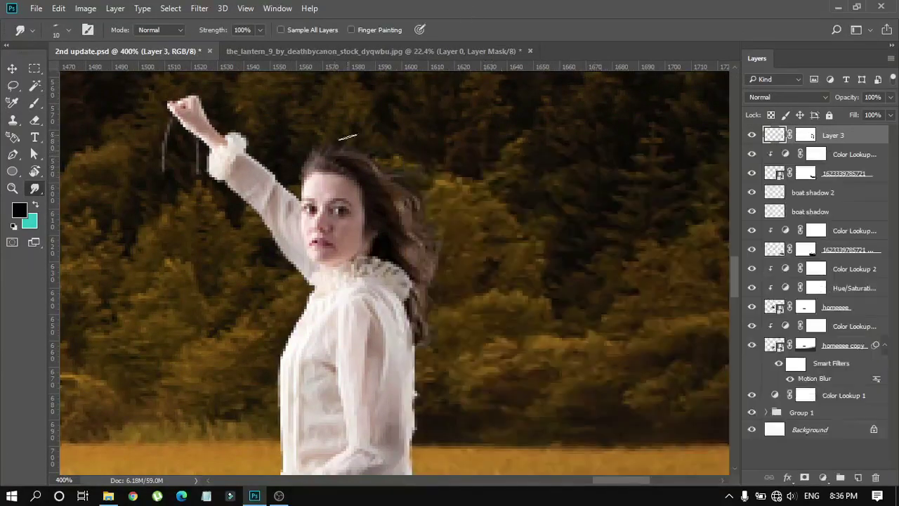
right_click(451, 180)
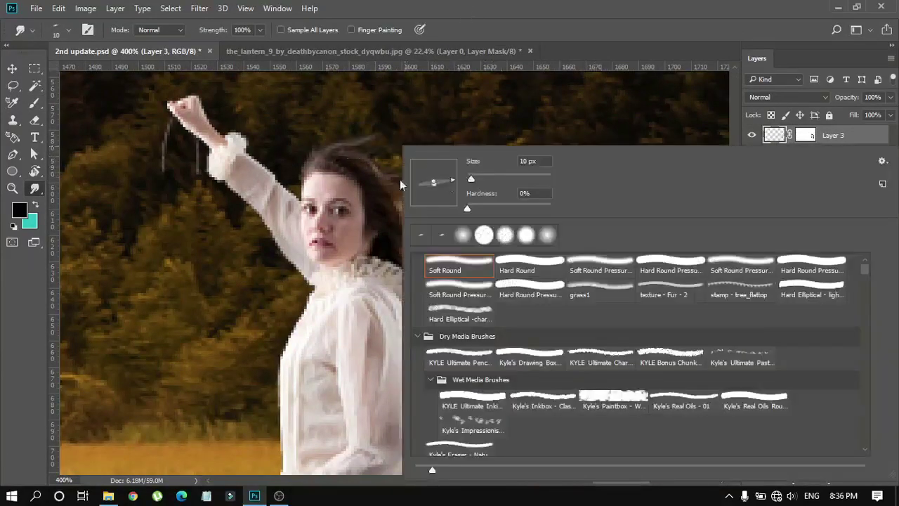
left_click(342, 152)
right_click(404, 158)
left_click(388, 161)
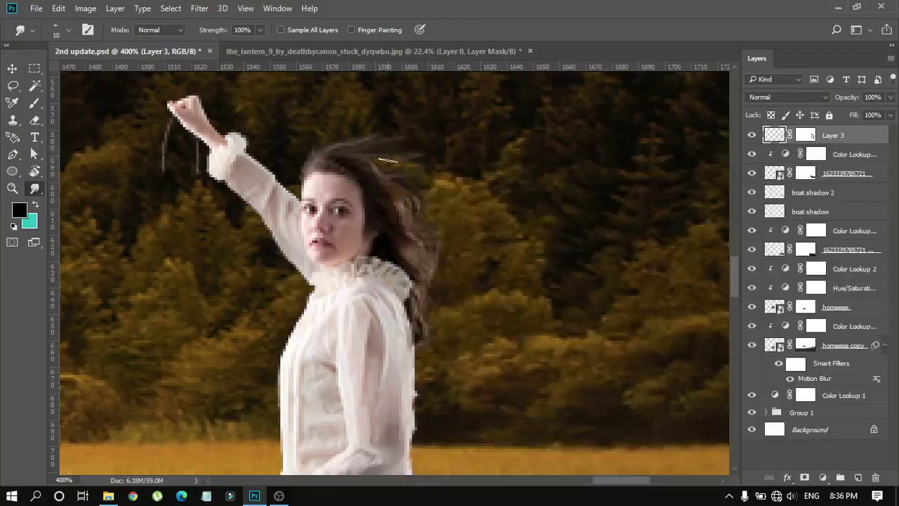
right_click(452, 187)
key("Escape")
Step: Add a Hue/Saturation adjustment clipped to Layer 3: Hue +6, Saturation +59, Lightness -28
key("ctrl+0")
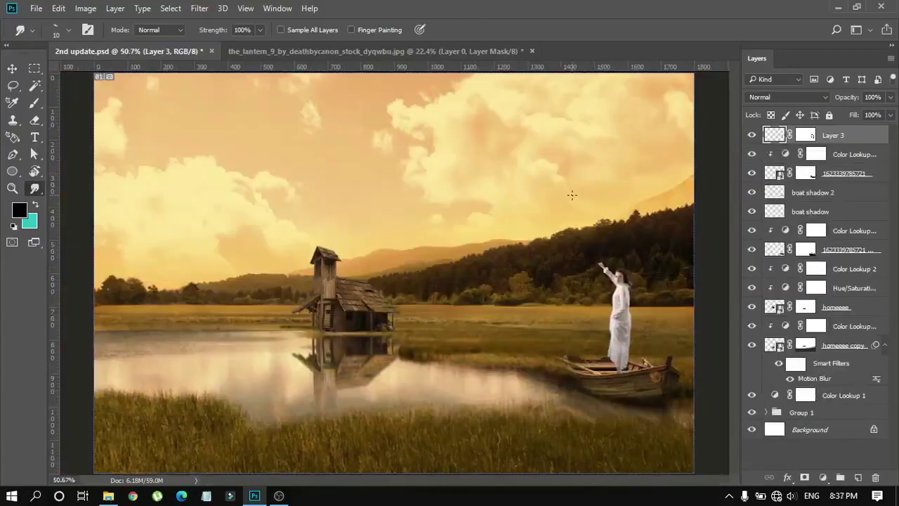
left_click(823, 477)
left_click(744, 319)
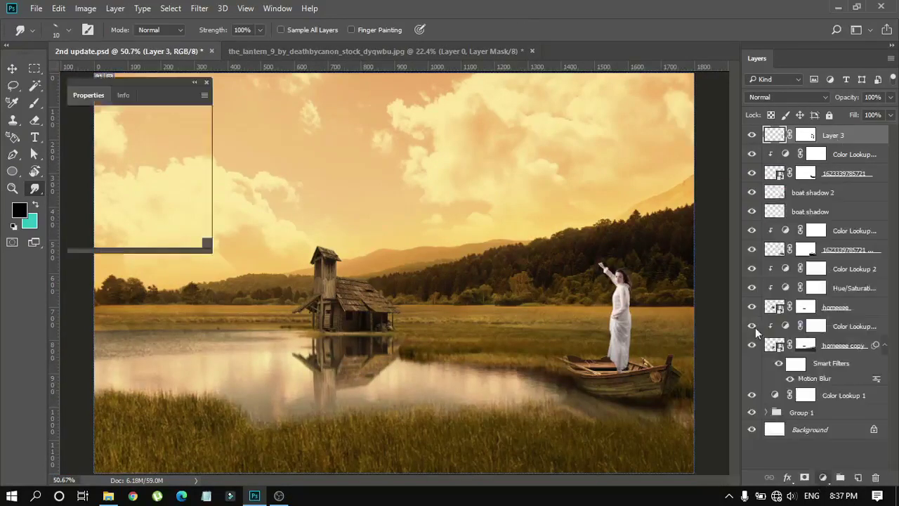
mouse_move(134, 184)
left_mouse_down()
mouse_move(97, 184)
mouse_move(142, 185)
mouse_move(118, 210)
left_mouse_up()
left_click(111, 240)
scroll(141, 203, "down", 1)
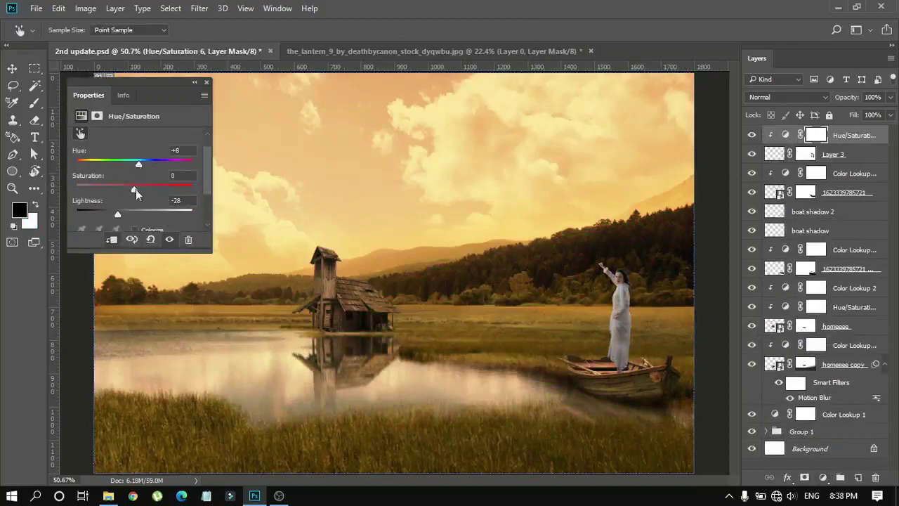
Step: Alt-drag a copy of the Color Lookup layer to the top at 41% opacity
key("v")
left_click(710, 191)
left_click(854, 249)
left_click_drag(851, 253, 823, 135)
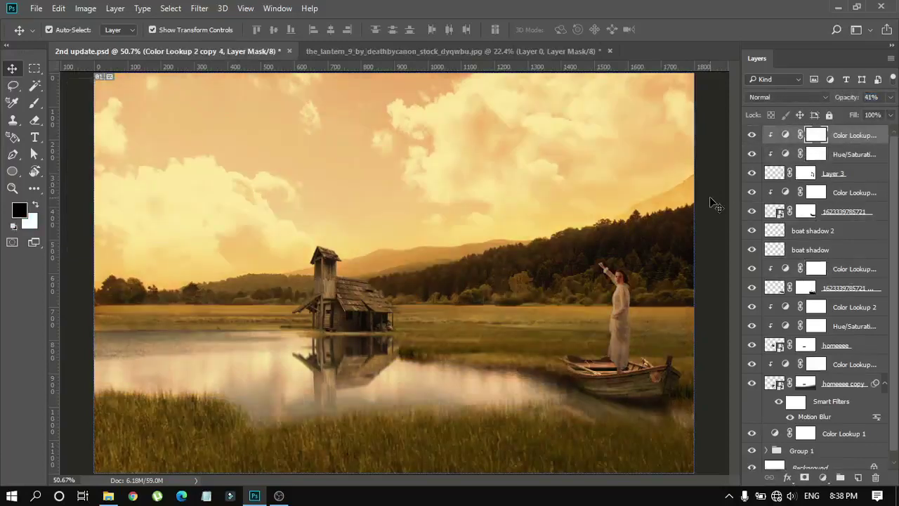
left_click(778, 175)
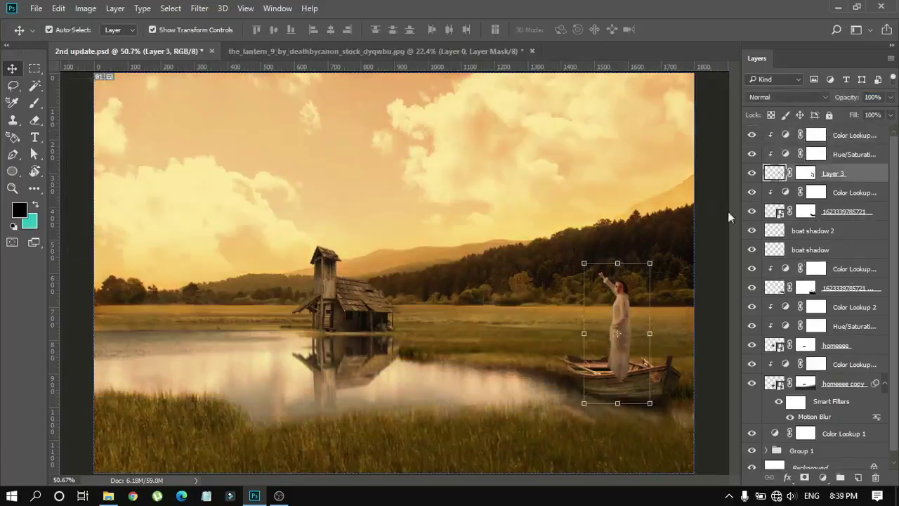
Step: Zoom to the rowboat and mask the woman's dress at the boat edge, with her layer at 50% opacity
key("ctrl+1")
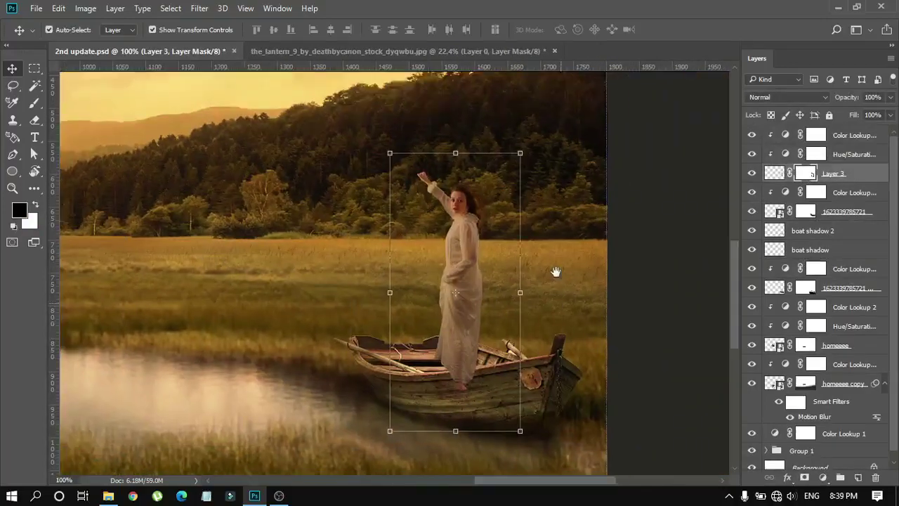
scroll(553, 240, "up", 5)
left_click_drag(846, 96, 814, 105)
key("b")
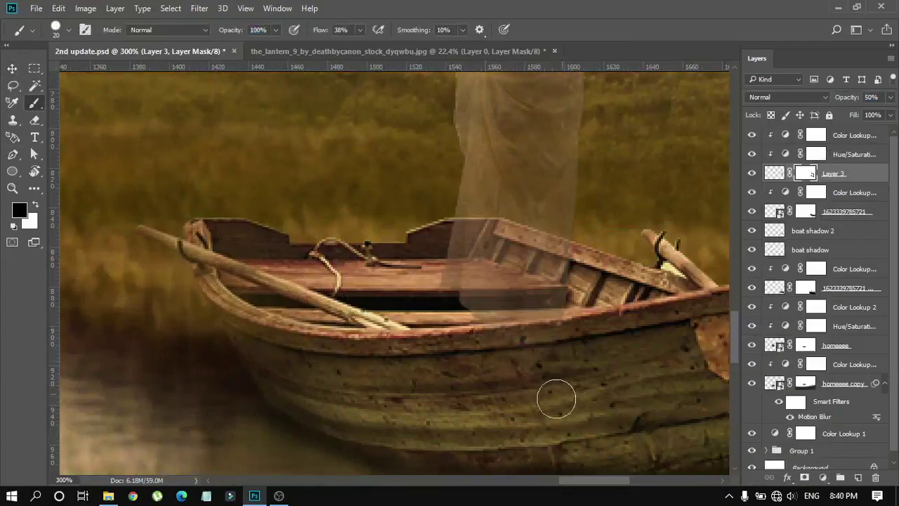
key("v")
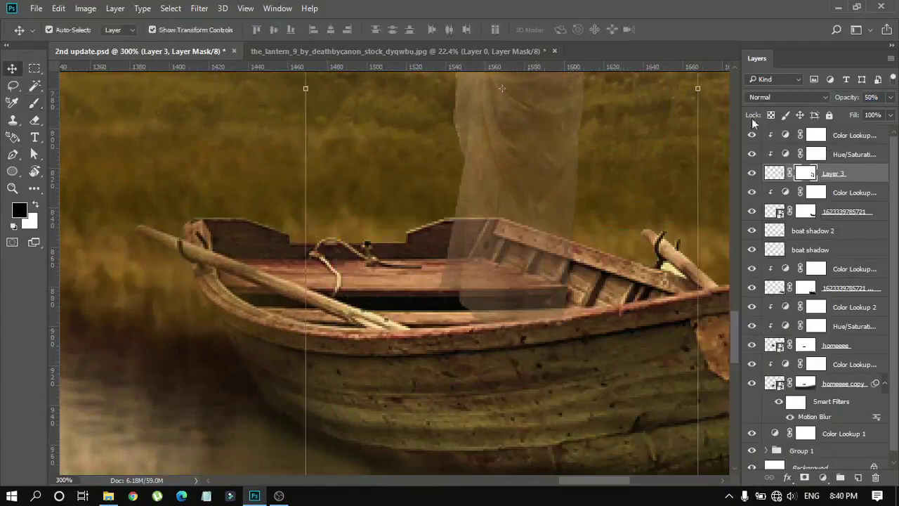
key("0")
key("ctrl+0")
key("alt+bracketright")
key("alt+bracketright")
Step: Add a clipped Layer 4 and paint soft shading over the lower-right grass
key("ctrl+shift+alt+n")
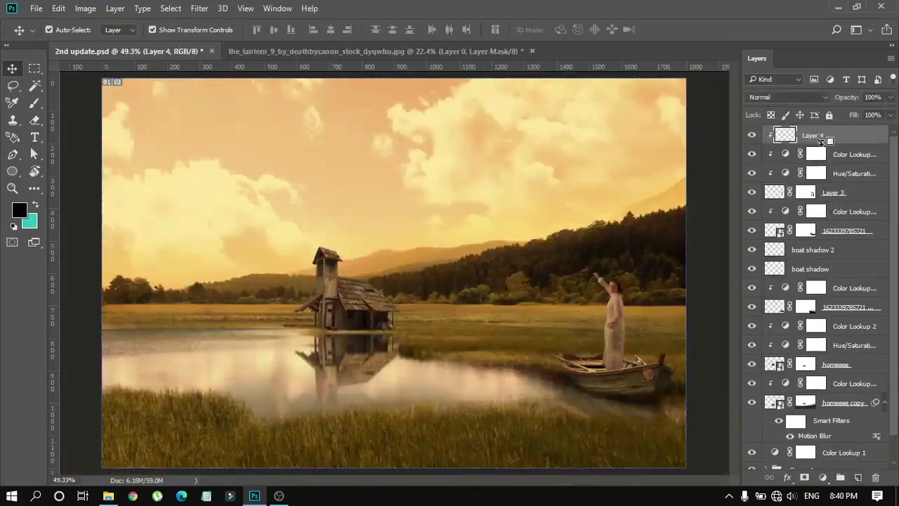
key("b")
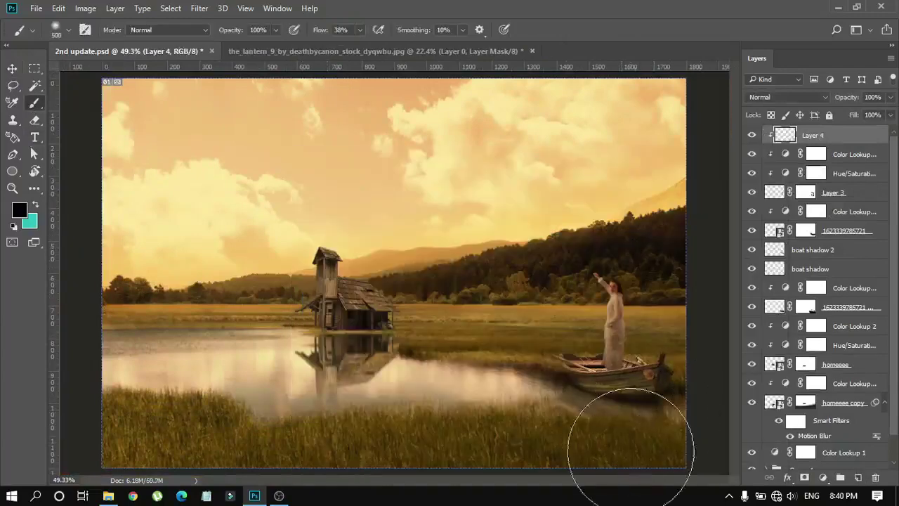
left_click_drag(538, 437, 428, 393)
key("v")
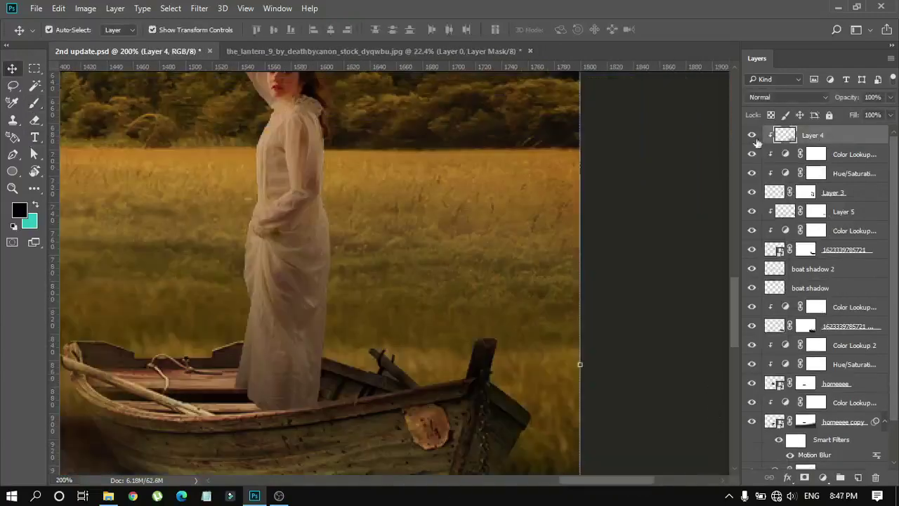
left_click(851, 215)
Step: Add another layer above Layer 4 and paint more shading at 39% brush opacity
left_click(859, 478)
key("b")
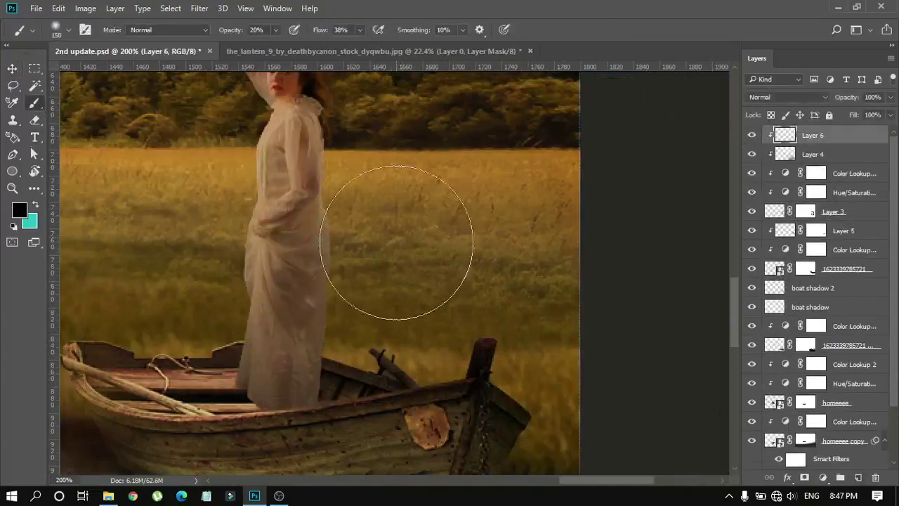
key("3")
key("9")
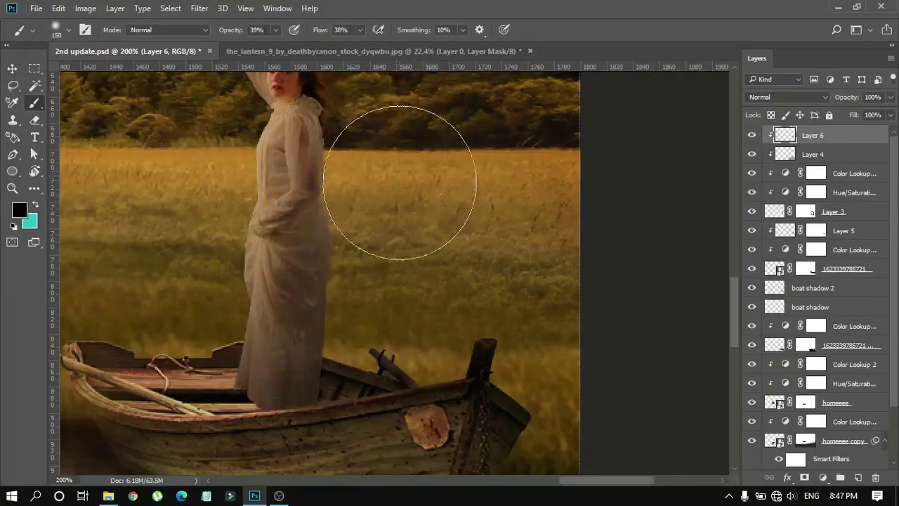
key("v")
key("ctrl+0")
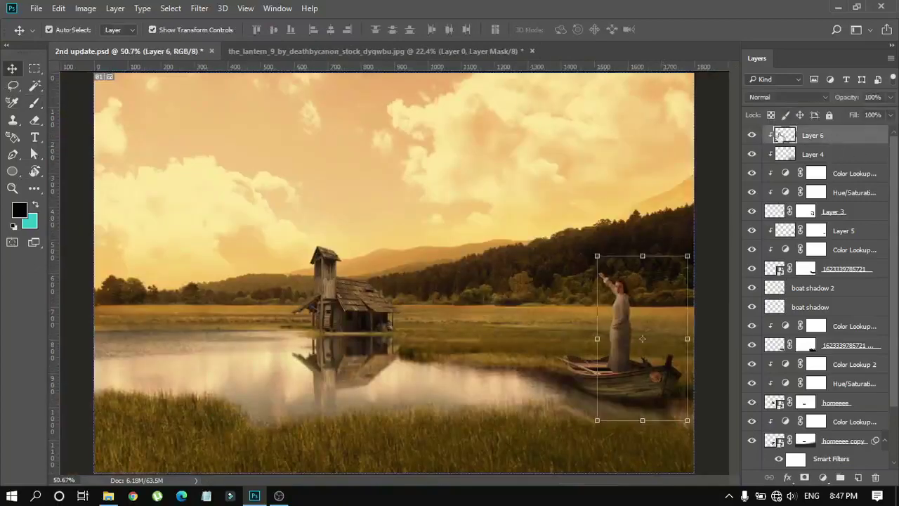
left_click(711, 191)
Step: Close the lantern image, save the composite, and open the rose vase PNG
left_click(344, 50)
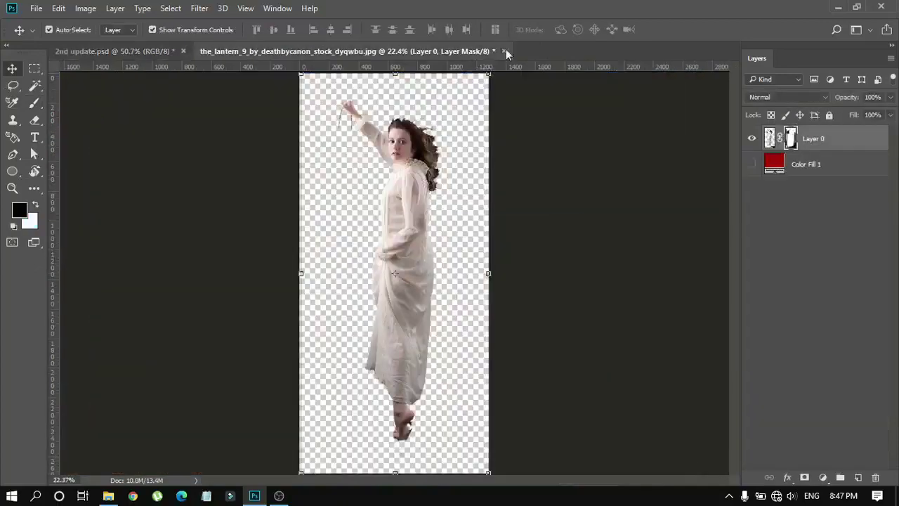
left_click(503, 51)
left_click(36, 7)
left_click(42, 141)
left_click(108, 495)
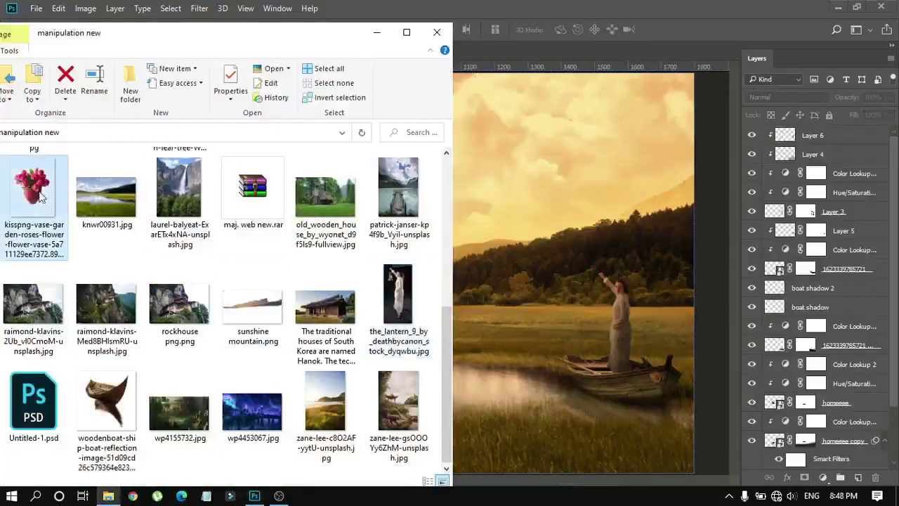
left_click(510, 140)
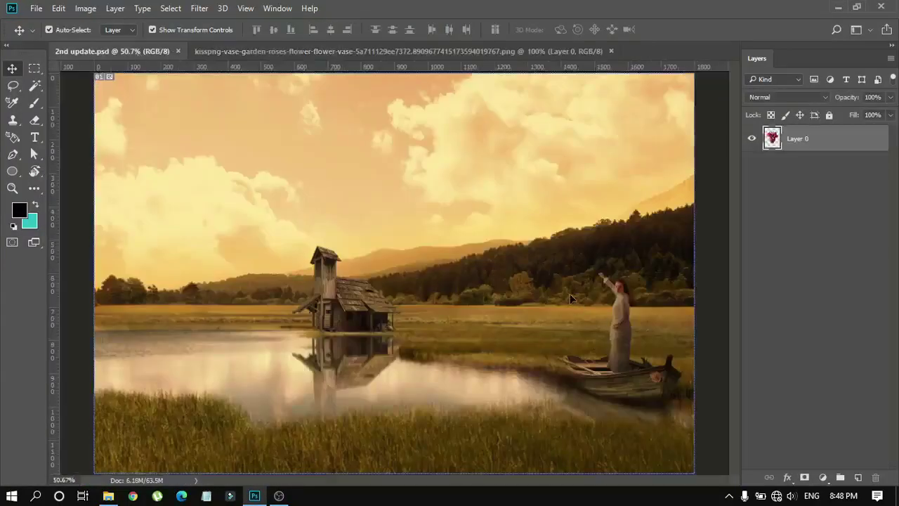
Step: Drag the rose vase into 2nd update.psd and scale it down small
left_click_drag(368, 233, 592, 278)
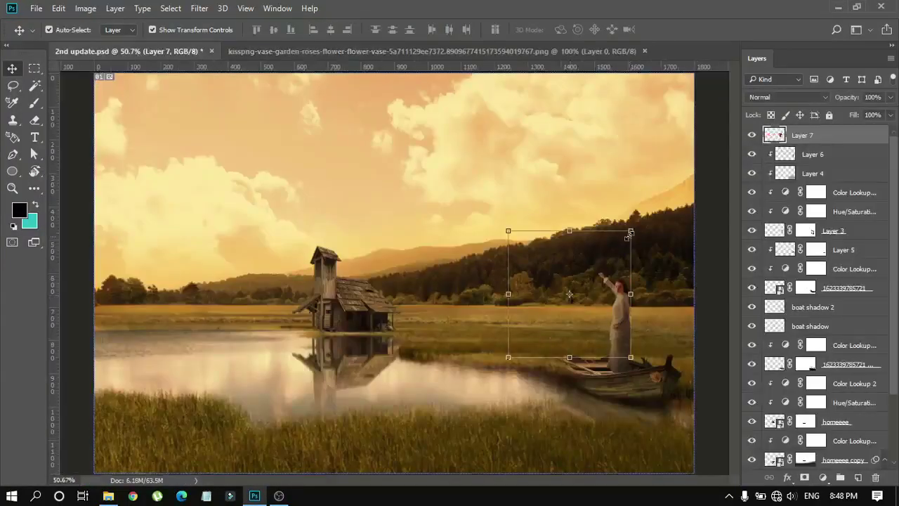
key("ctrl+t")
left_click_drag(630, 230, 594, 278)
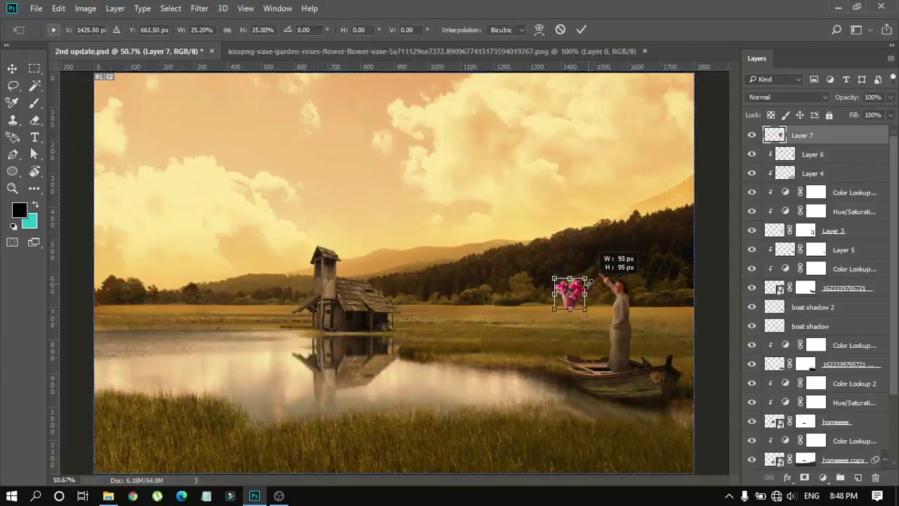
left_click(580, 29)
key("ctrl+plus")
scroll(658, 356, "up", 4)
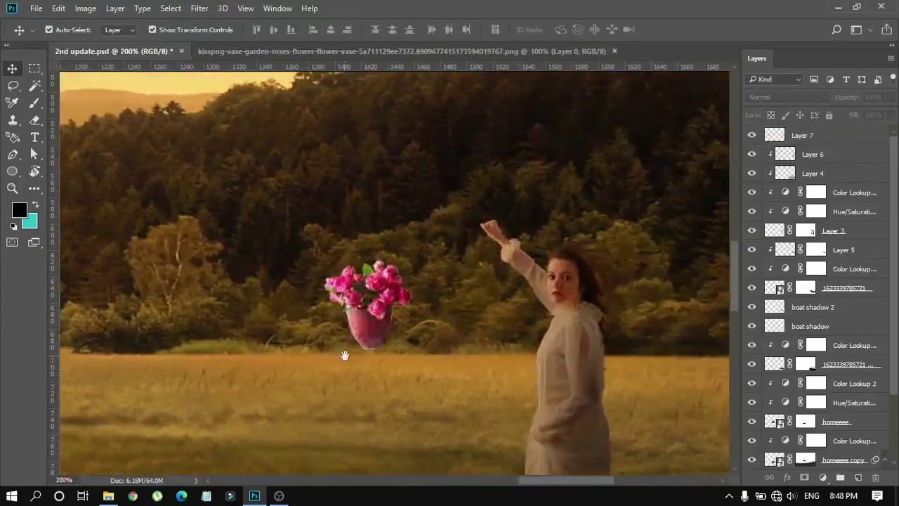
left_click(351, 330, "ctrl")
scroll(638, 260, "up", 2)
left_click_drag(638, 252, 595, 288)
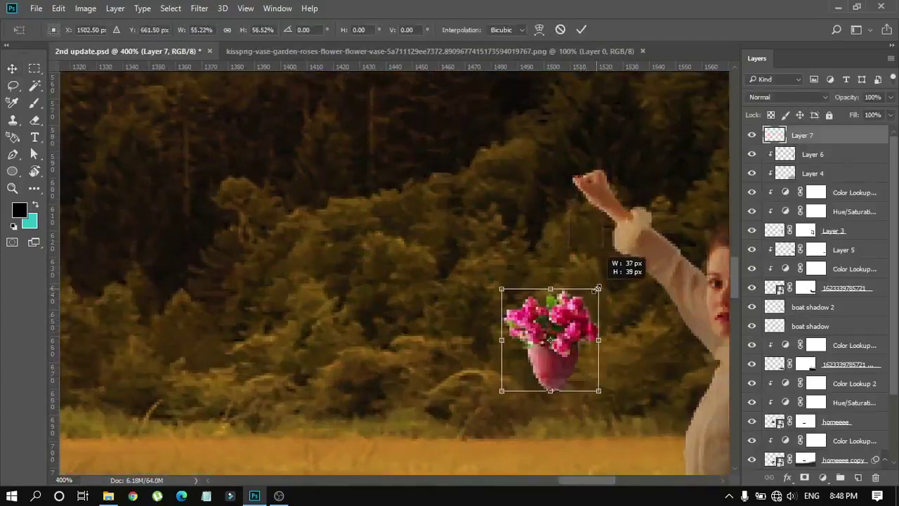
key("Return")
Step: Add a clipped layer above Layer 6 and move the vase into the woman's raised hand
left_click(814, 154)
key("ctrl+shift+alt+n")
key("b")
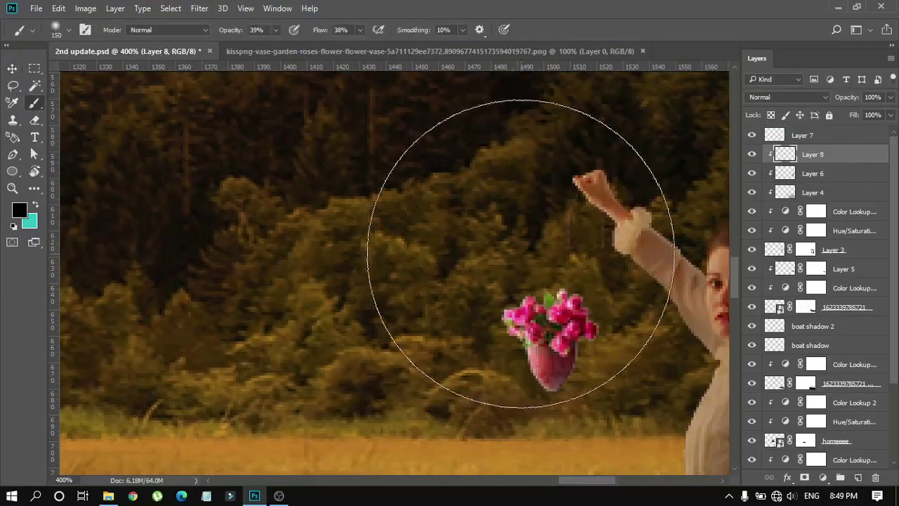
key("bracketleft")
key("bracketleft")
key("bracketleft")
key("bracketleft")
key("bracketleft")
key("bracketleft")
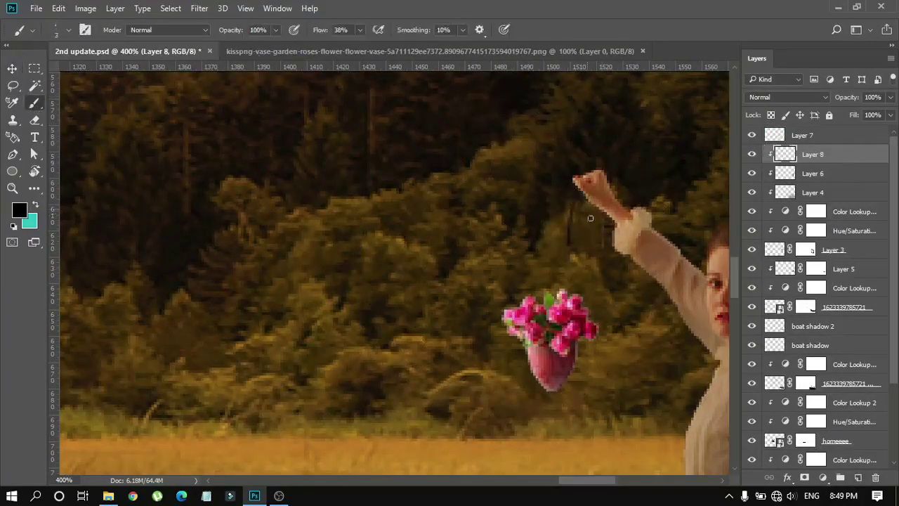
left_click(12, 68)
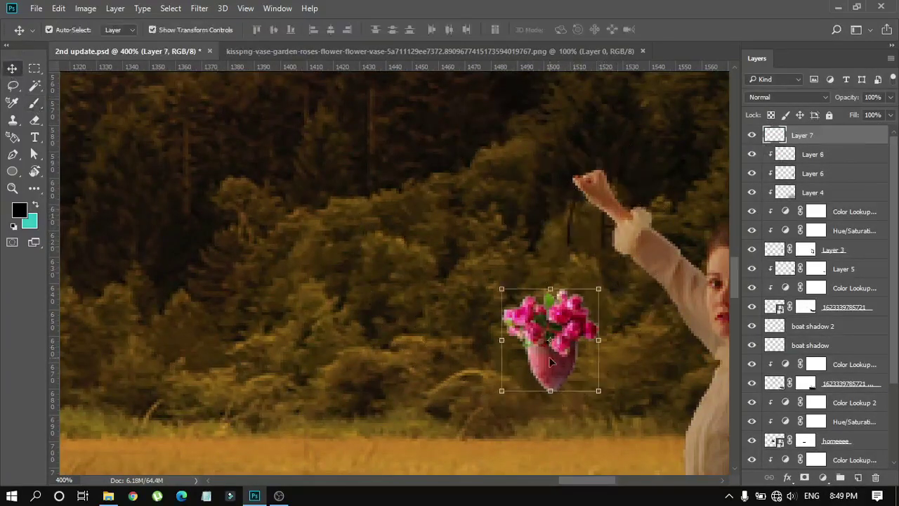
mouse_move(550, 358)
left_mouse_down()
mouse_move(582, 282)
mouse_move(584, 297)
left_mouse_up()
key("Return")
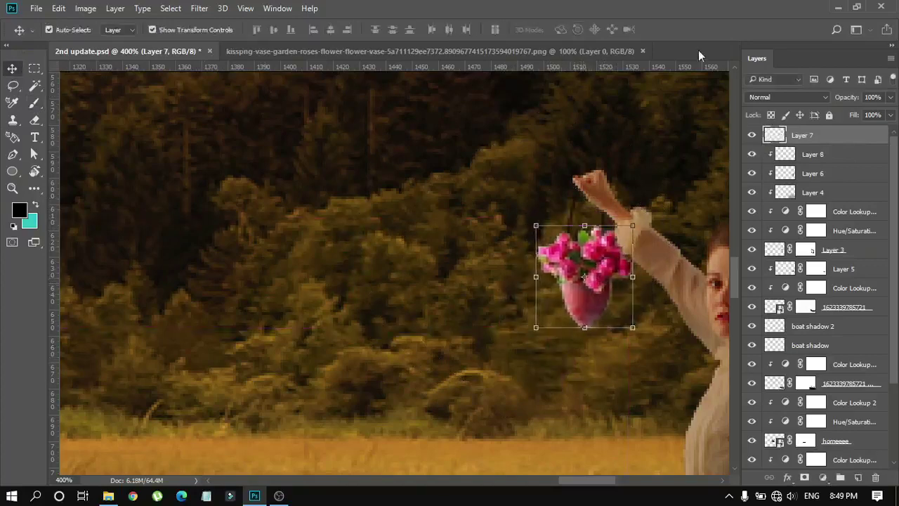
key("ctrl+0")
Step: Clip a copy of the Color Lookup grading to the vase and add a clipped, masked Layer 9
left_click(854, 212)
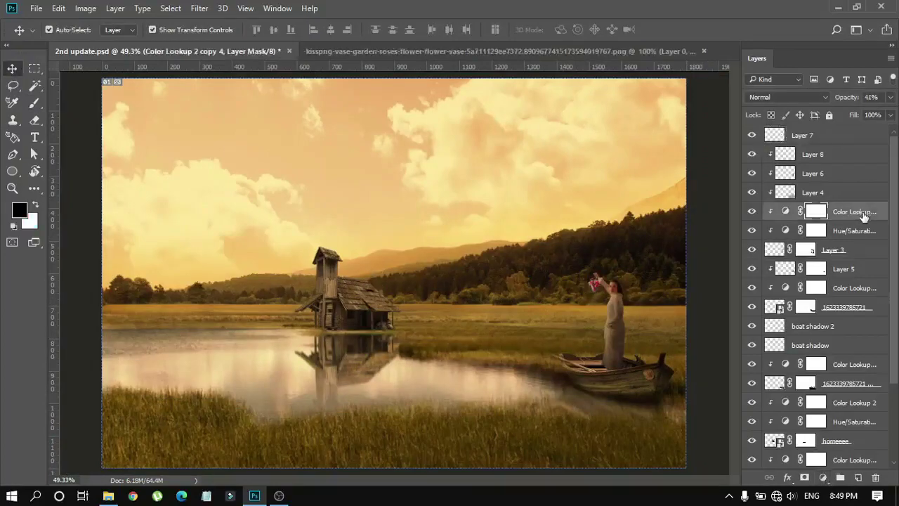
left_click_drag(854, 212, 842, 134)
key("ctrl+alt+g")
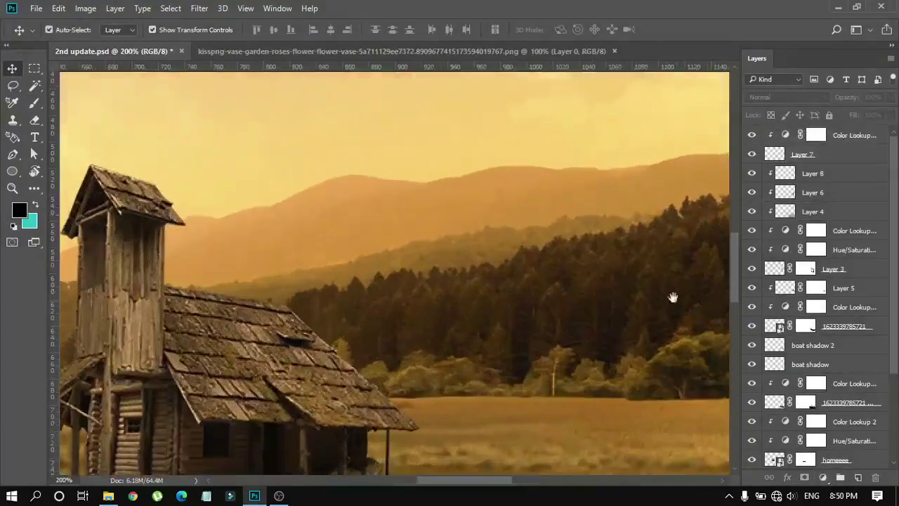
scroll(672, 297, "up", 5)
left_click(808, 174)
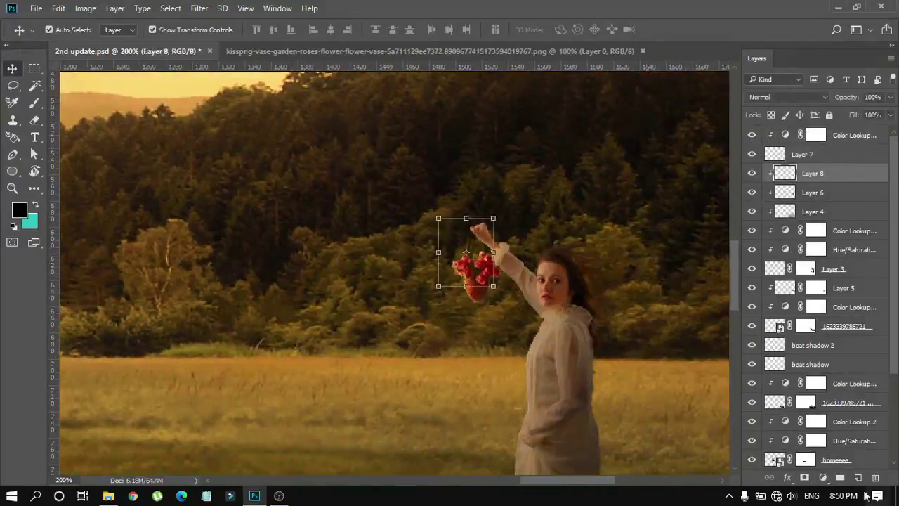
key("ctrl+shift+alt+n")
key("b")
key("bracketright")
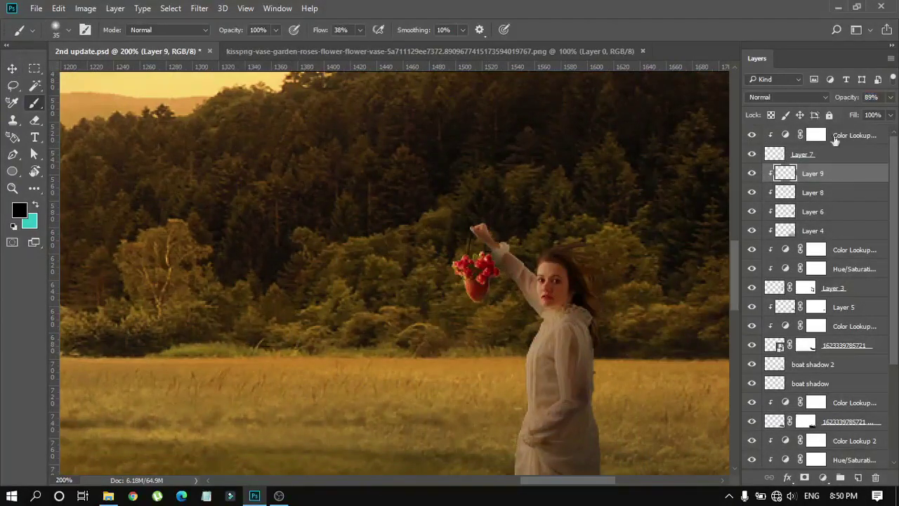
left_click(804, 477)
Step: Add another clipped layer and paint the vase flowers a deep sampled red
key("v")
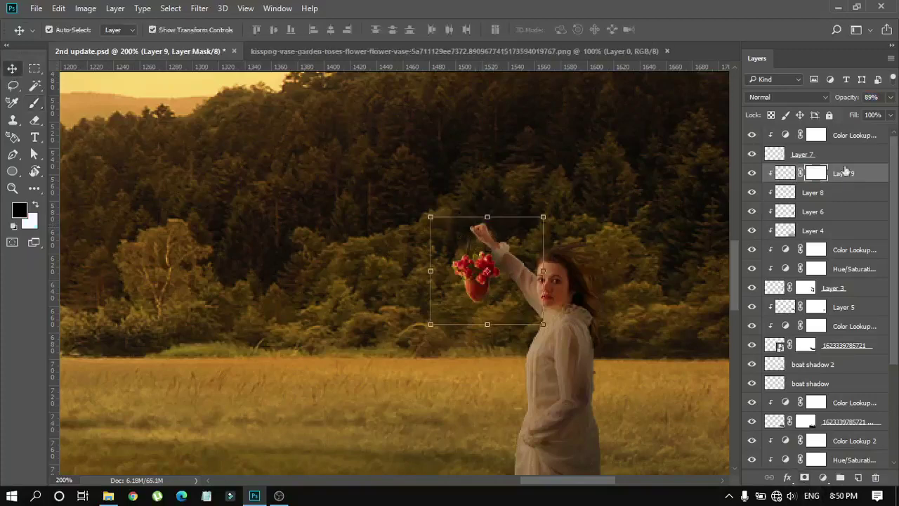
key("alt+period")
key("ctrl+shift+alt+n")
key("ctrl+plus")
left_click_drag(410, 337, 339, 329)
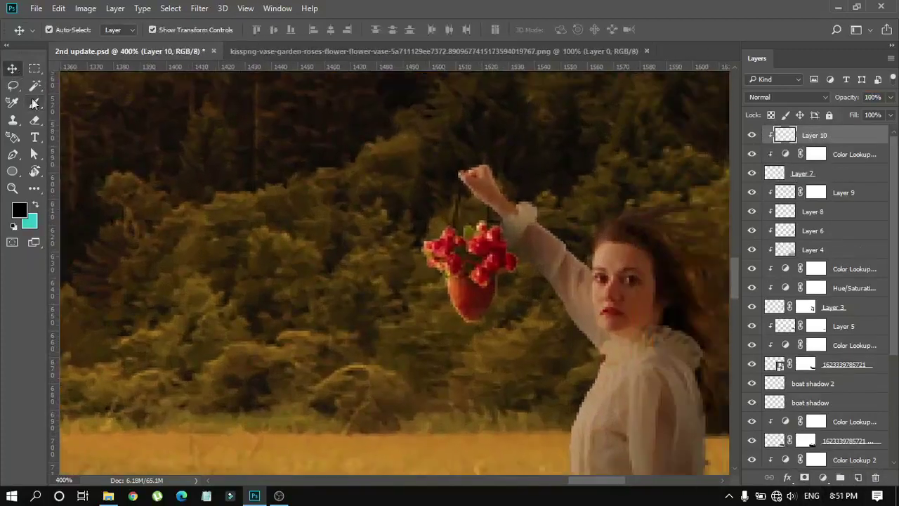
key("b")
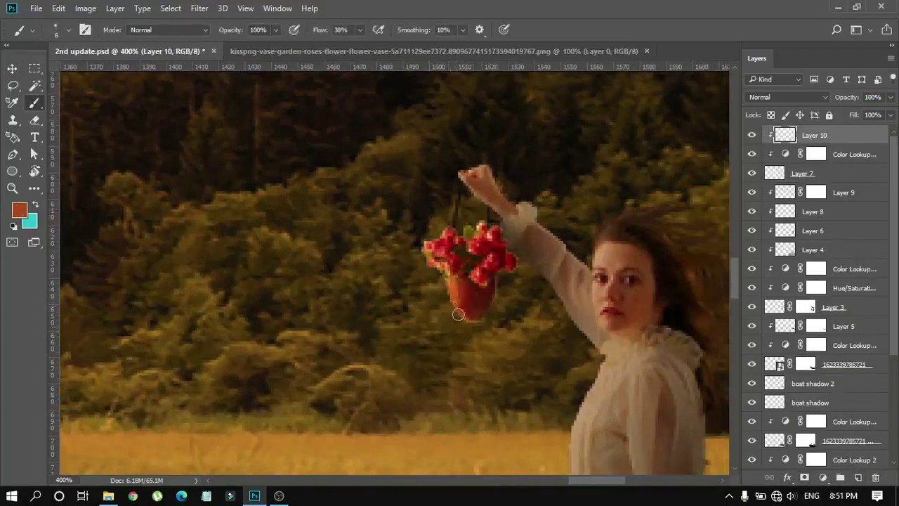
left_click(485, 295, "alt")
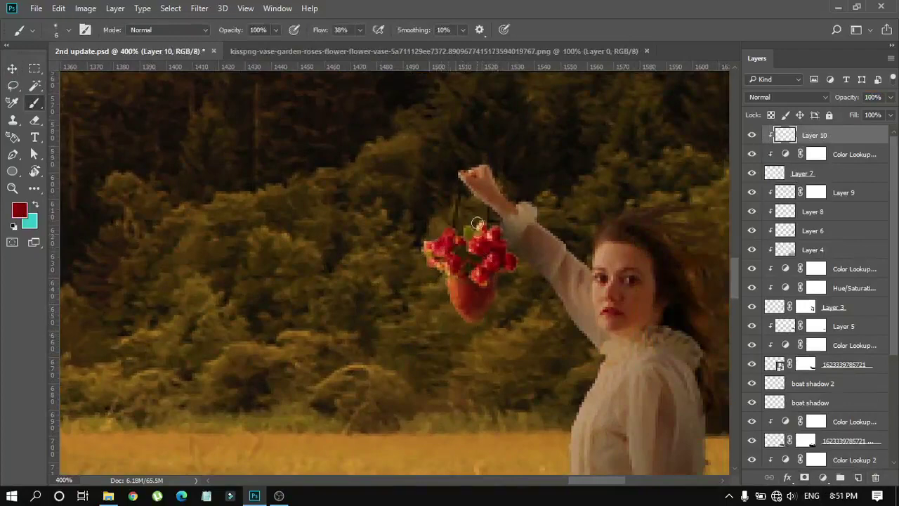
key("v")
key("ctrl+0")
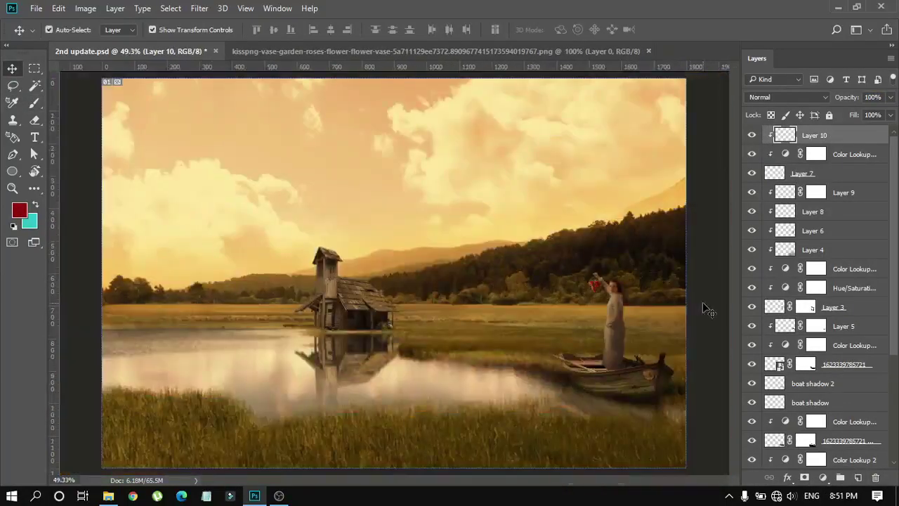
Step: Close the separate vase image and save the composite
left_click(708, 308)
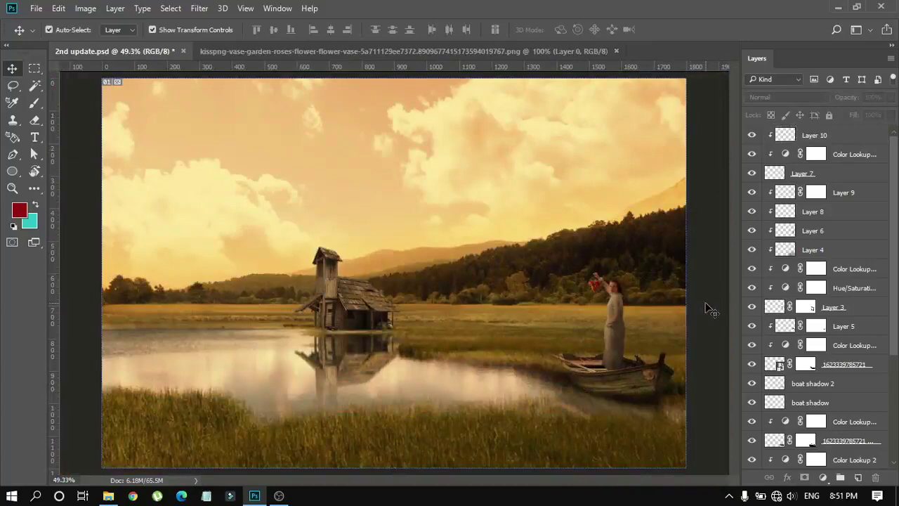
left_click(616, 50)
left_click(36, 8)
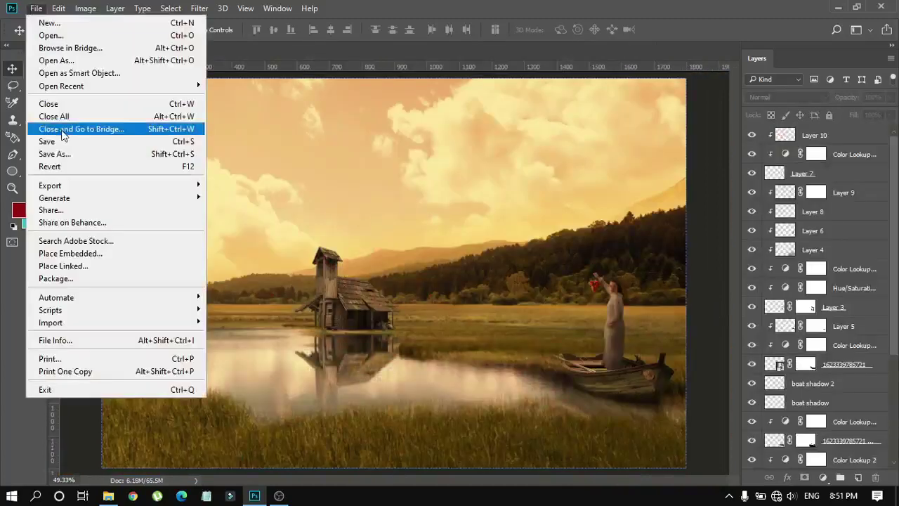
left_click(169, 139)
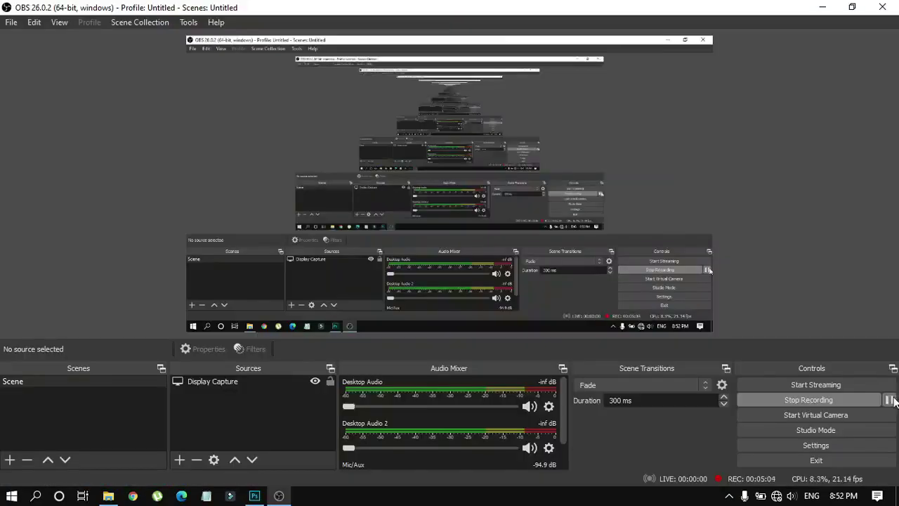
left_click(826, 6)
Step: Change Color Fill 1 to yellow-orange ffc000
scroll(819, 439, "down", 5)
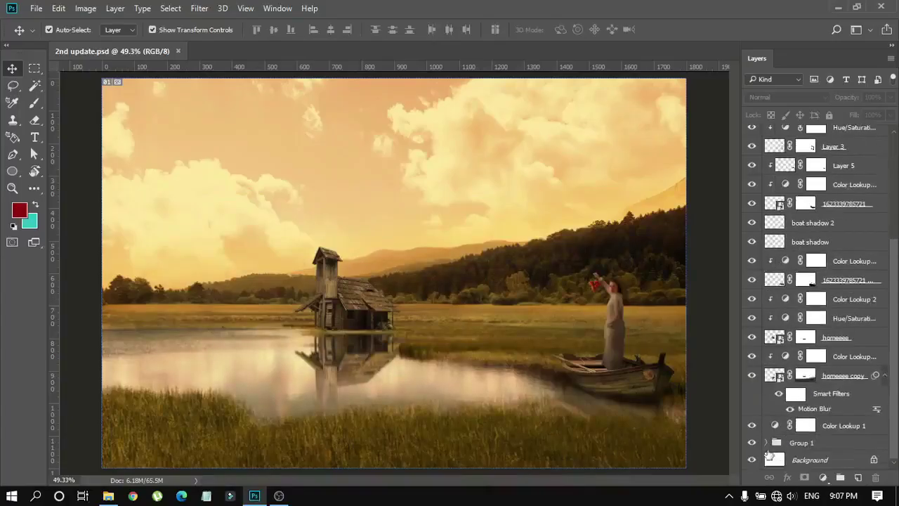
left_click(785, 424)
left_click(865, 98)
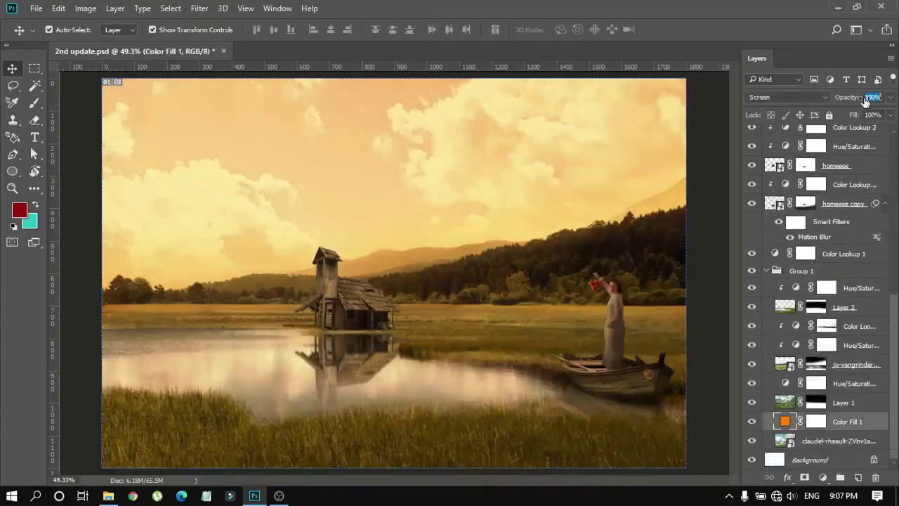
left_click(755, 366)
double_click(786, 422)
left_click_drag(307, 105, 624, 97)
left_click(688, 264)
left_click_drag(688, 264, 686, 270)
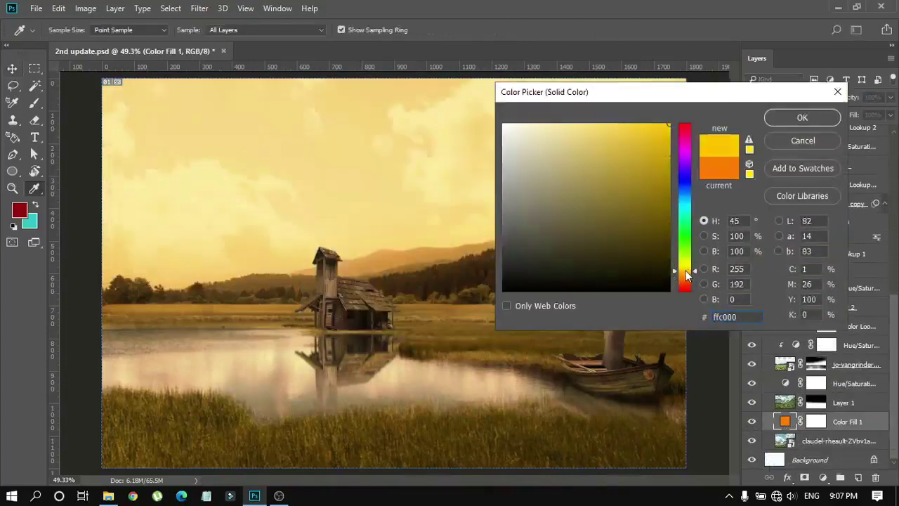
key("Return")
Step: Duplicate the yellow fill above Layer 2 at 39% opacity
left_click_drag(785, 422, 855, 319)
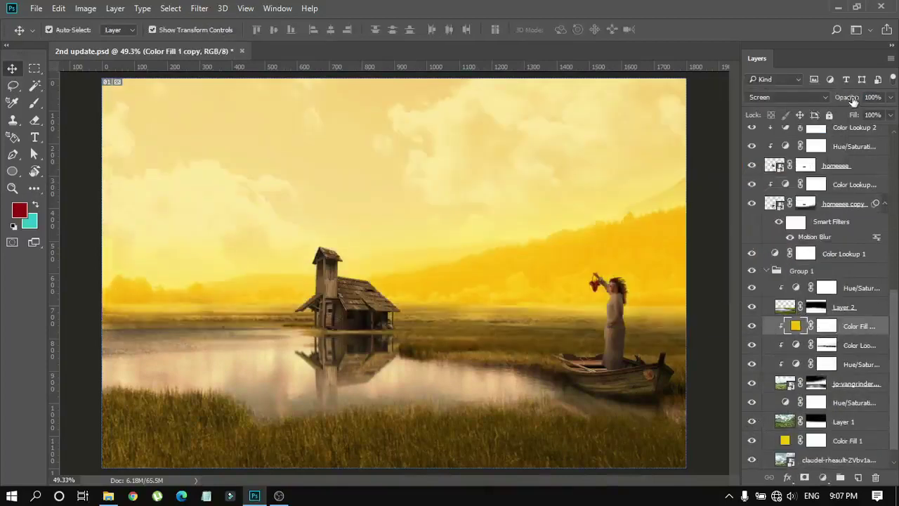
left_click_drag(852, 100, 796, 111)
left_click(710, 325)
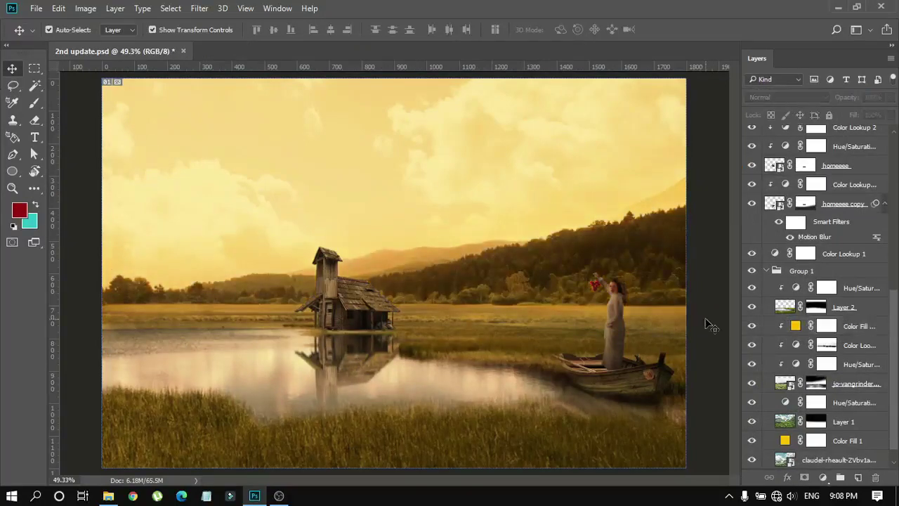
Step: Add a yellow Solid Color fill clipped to the house at 18% opacity
left_click(364, 314)
left_click(816, 184)
left_click(823, 477)
left_click(840, 200)
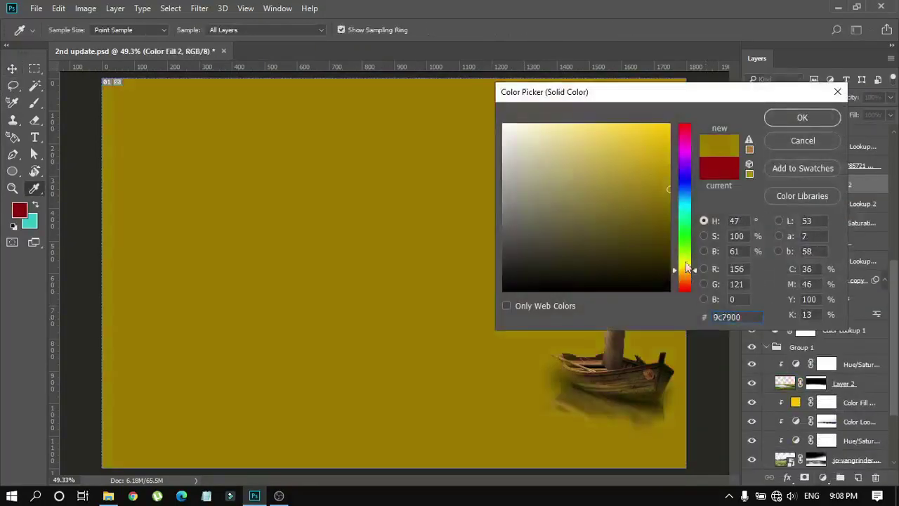
key("Return")
left_click(840, 201, "alt")
left_click_drag(846, 97, 801, 114)
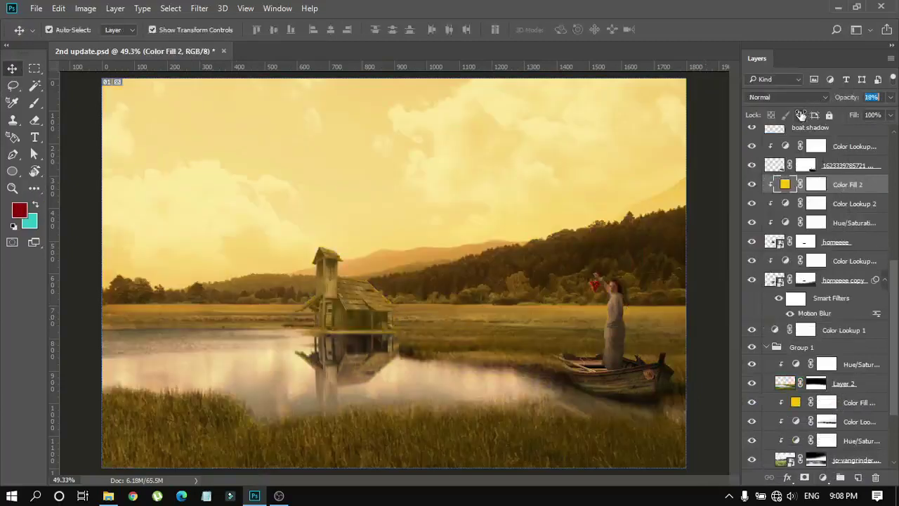
left_click(620, 320)
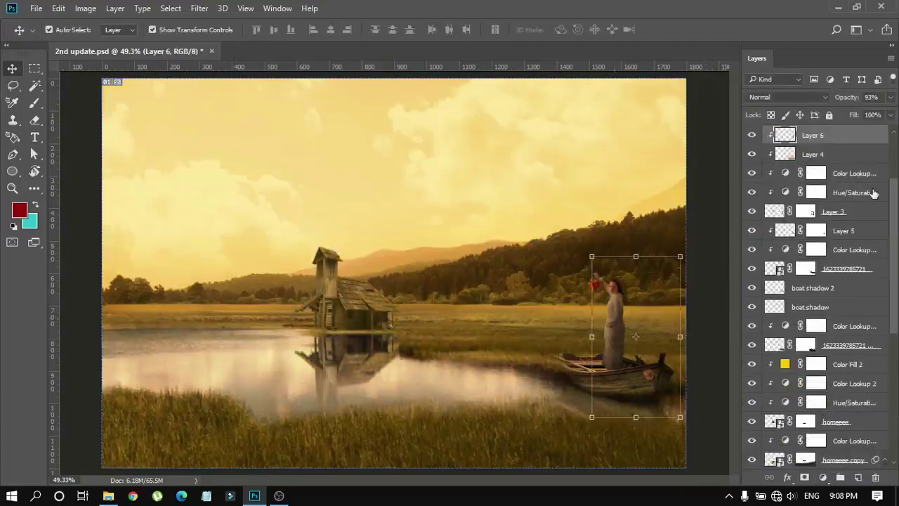
Step: Add a golden Solid Color fill clipped to Layer 9's woman, in Screen mode at 13% opacity
left_click(843, 172)
left_click(823, 476)
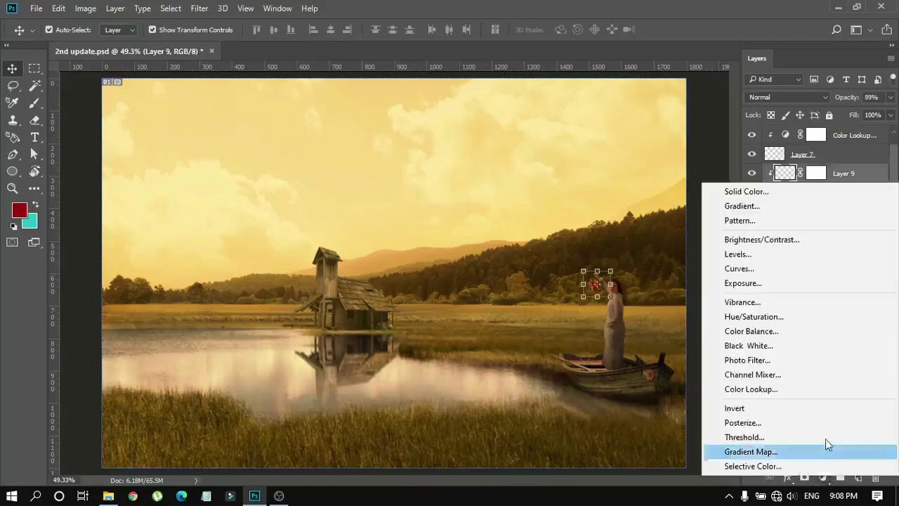
left_click(825, 192)
left_click_drag(687, 262, 687, 275)
key("Return")
key("ctrl+alt+g")
left_click(787, 97)
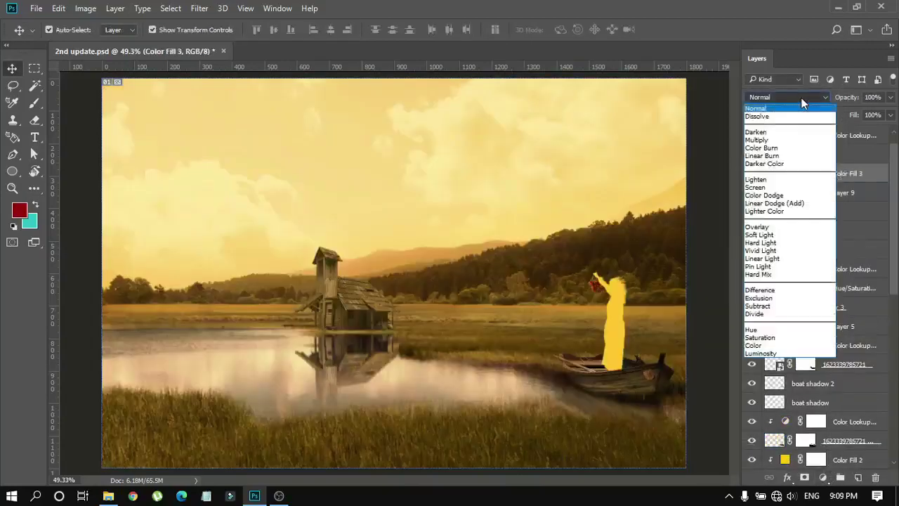
left_click(766, 207)
left_click_drag(846, 96, 799, 103)
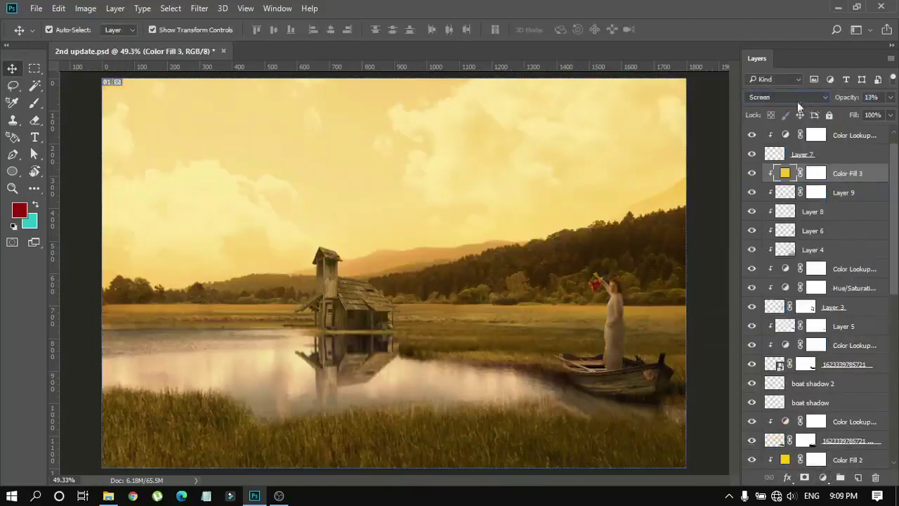
left_click(702, 281)
Step: Drop the house's Color Fill 2 to 5% opacity and open the image folder in File Explorer
scroll(702, 281, "up", 3)
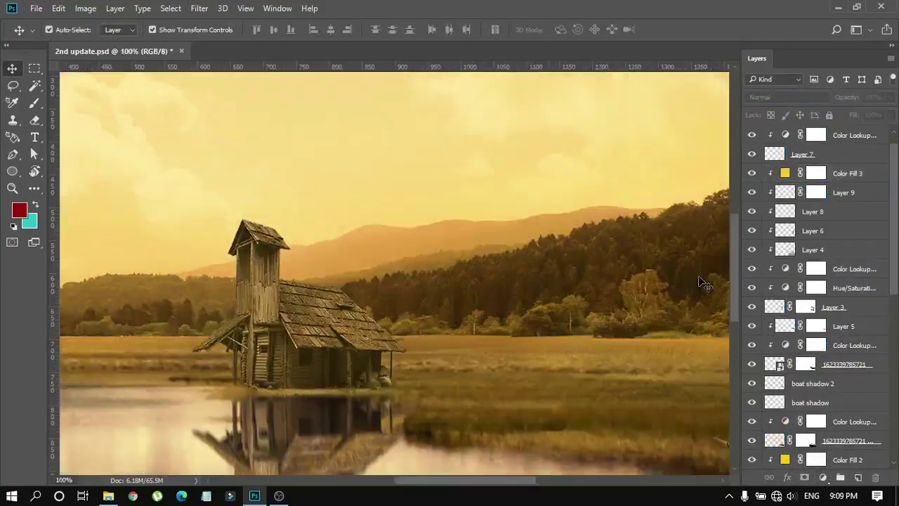
scroll(437, 305, "right", 3)
scroll(441, 313, "down", 3)
left_click(843, 383)
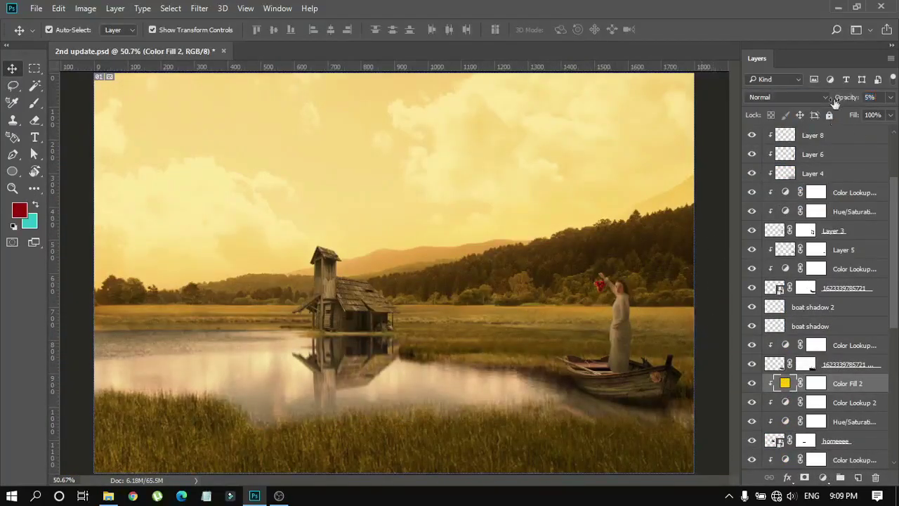
left_click(711, 234)
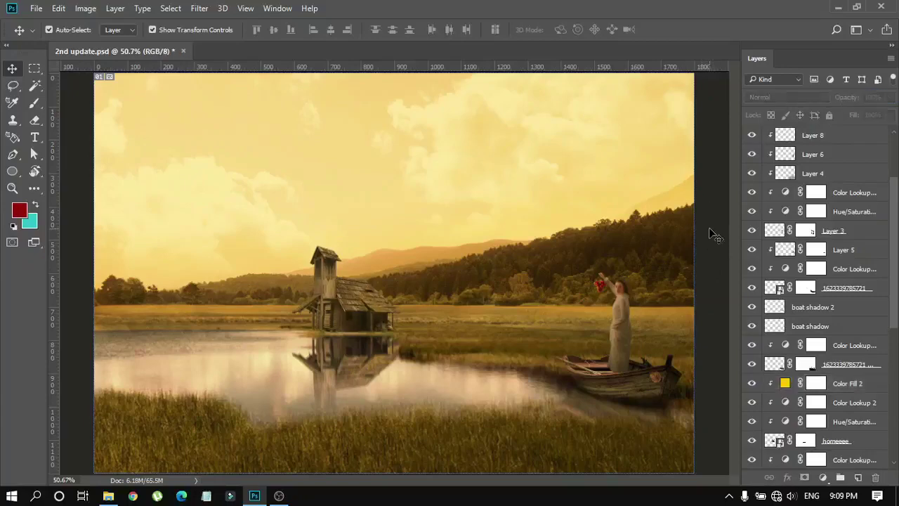
left_click(108, 496)
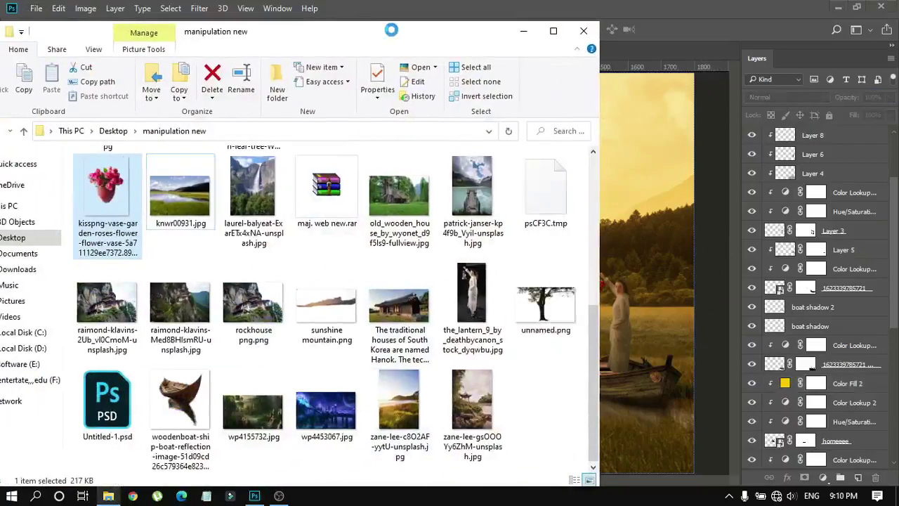
Step: Center the Explorer window and browse to D:\education\photoshop
mouse_move(232, 8)
left_mouse_down()
mouse_move(392, 35)
mouse_move(392, 17)
left_mouse_up()
scroll(524, 288, "up", 4)
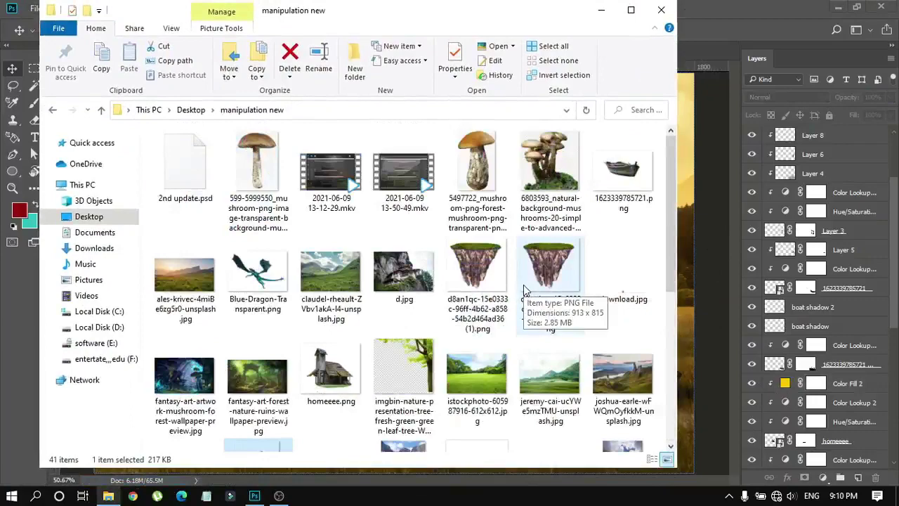
scroll(523, 288, "down", 4)
scroll(525, 283, "up", 4)
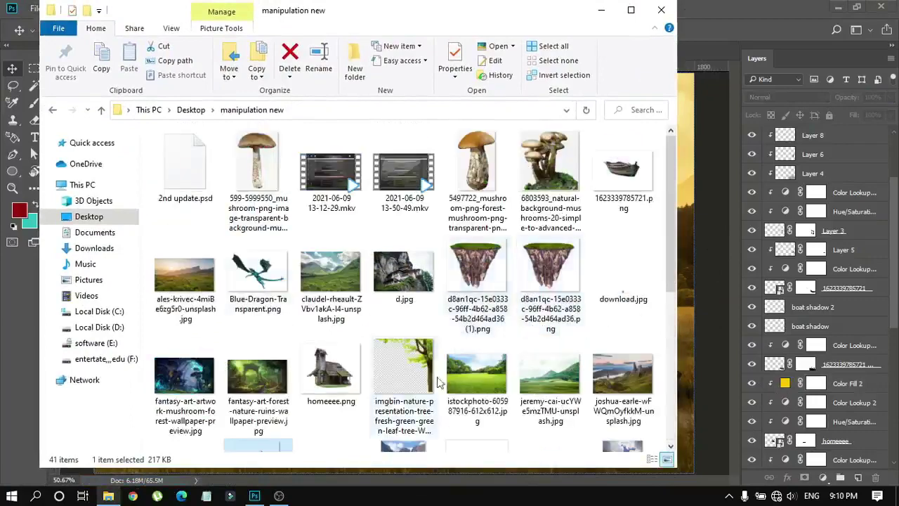
left_click(99, 327)
double_click(198, 195)
double_click(232, 349)
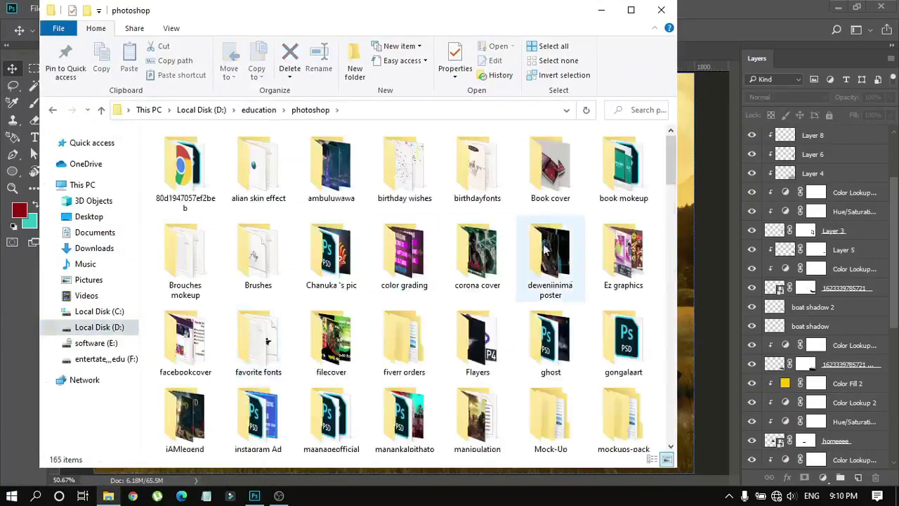
scroll(544, 249, "down", 5)
Step: Open the graveyard tree PNG from manipulation\old town night manip in Photoshop
double_click(477, 246)
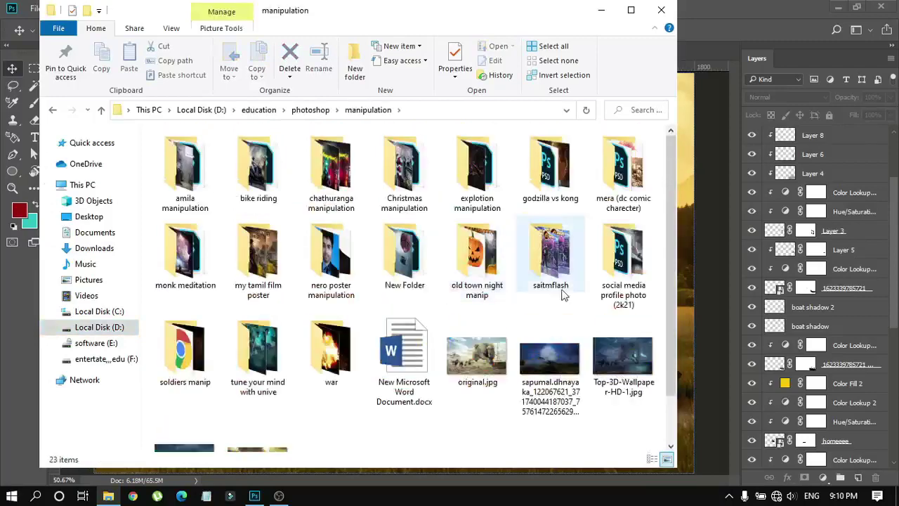
scroll(562, 295, "down", 2)
double_click(405, 205)
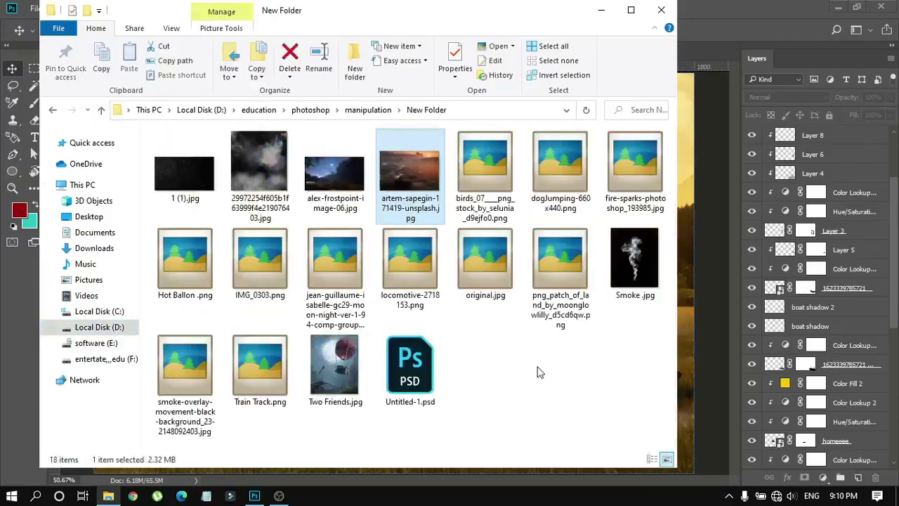
key("alt+Left")
double_click(432, 250)
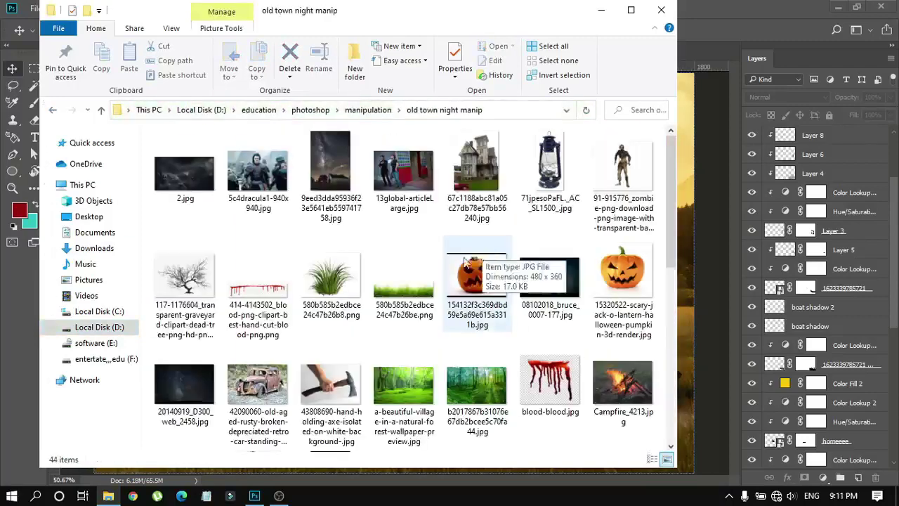
scroll(464, 262, "down", 5)
scroll(464, 262, "up", 5)
double_click(185, 281)
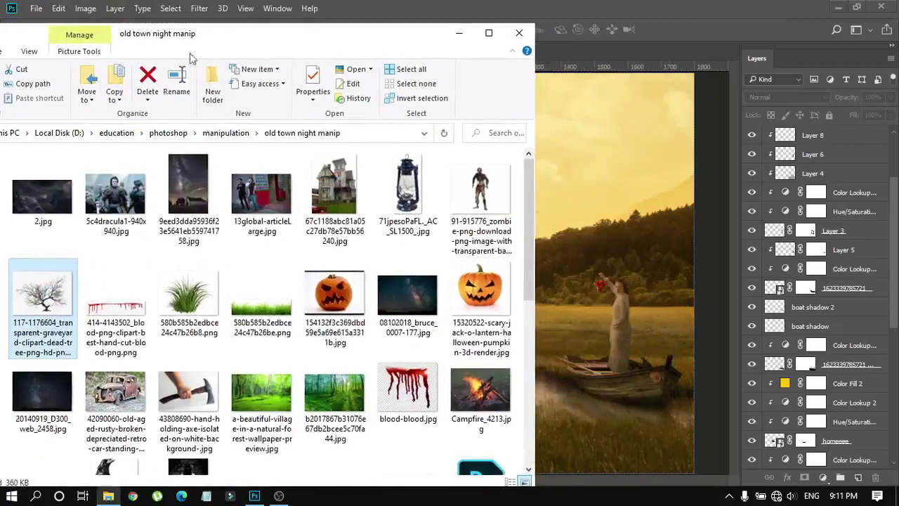
Step: Knock out the tree's white background using the Blend If This Layer white slider
key("w")
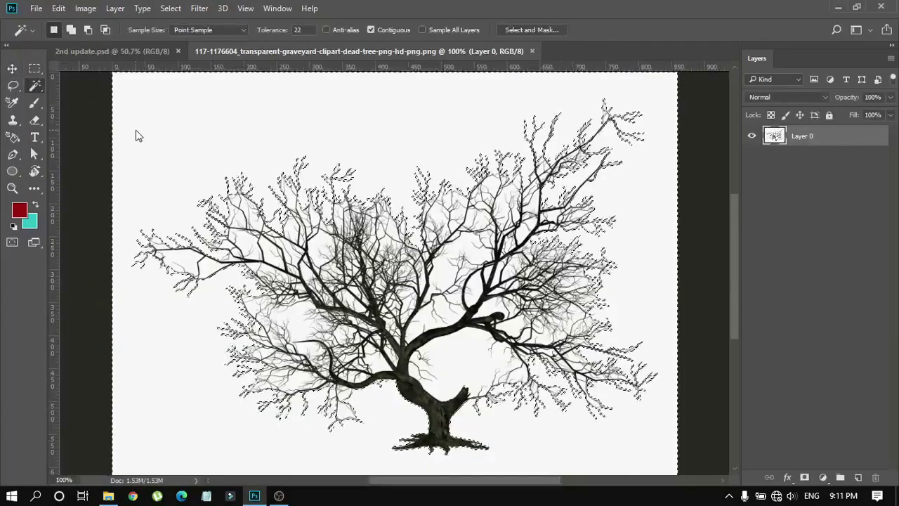
right_click(843, 136)
left_click(682, 2)
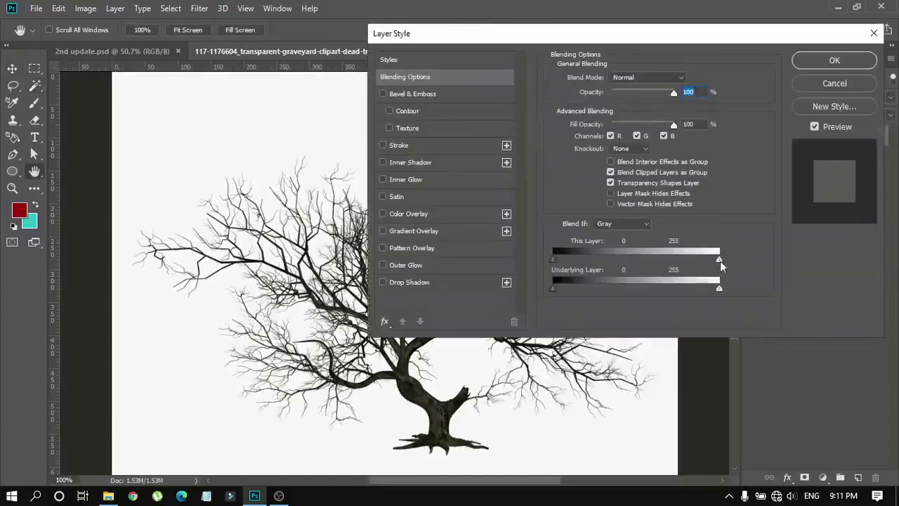
left_click_drag(720, 258, 695, 257)
left_click(833, 58)
Step: Save the transparent tree image as a PNG with Save As
key("v")
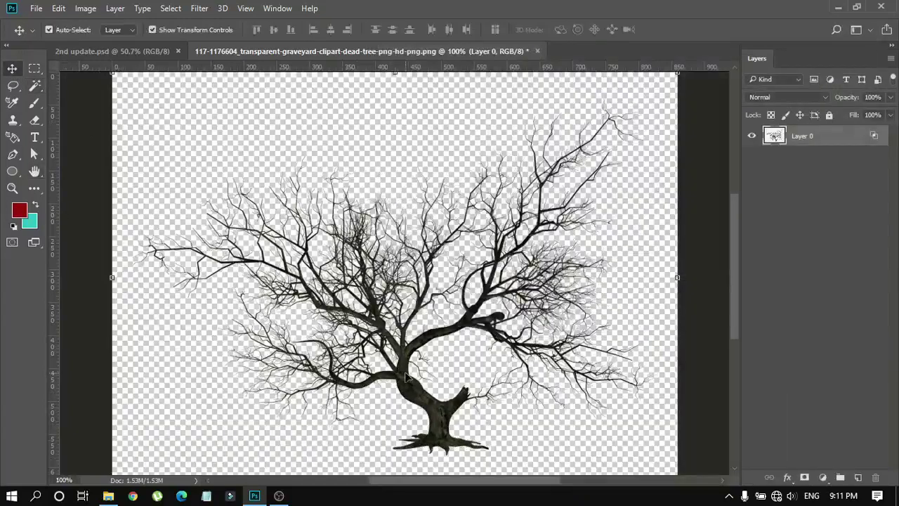
key("alt+f")
key("Escape")
key("ctrl+shift+s")
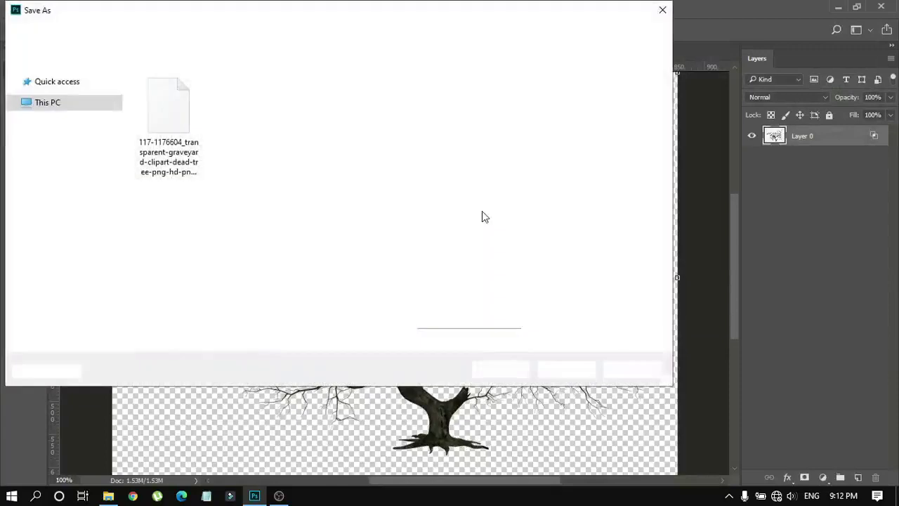
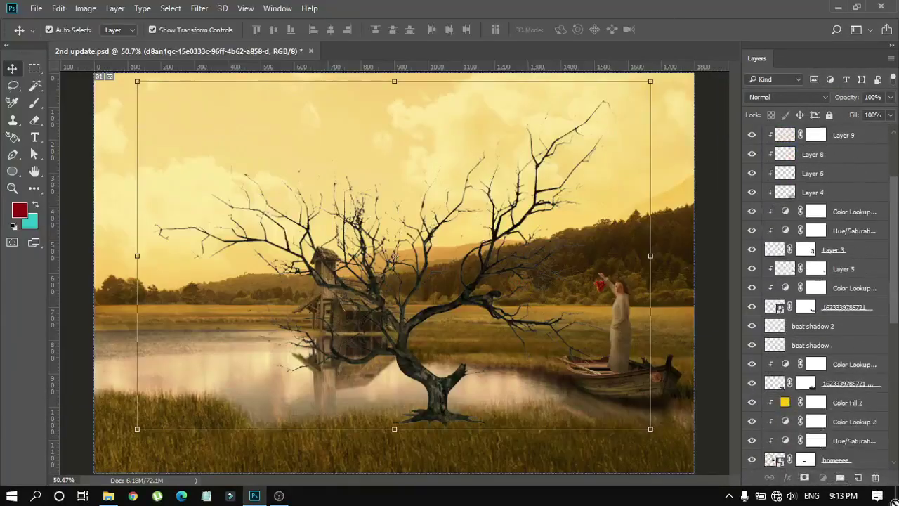
Step: Scale the bare tree to about a fifth, mirror it horizontally and place it behind the hut
mouse_move(849, 463)
left_mouse_down()
mouse_move(848, 415)
mouse_move(837, 420)
left_mouse_up()
mouse_move(652, 426)
left_mouse_down()
mouse_move(474, 311)
mouse_move(518, 342)
left_mouse_up()
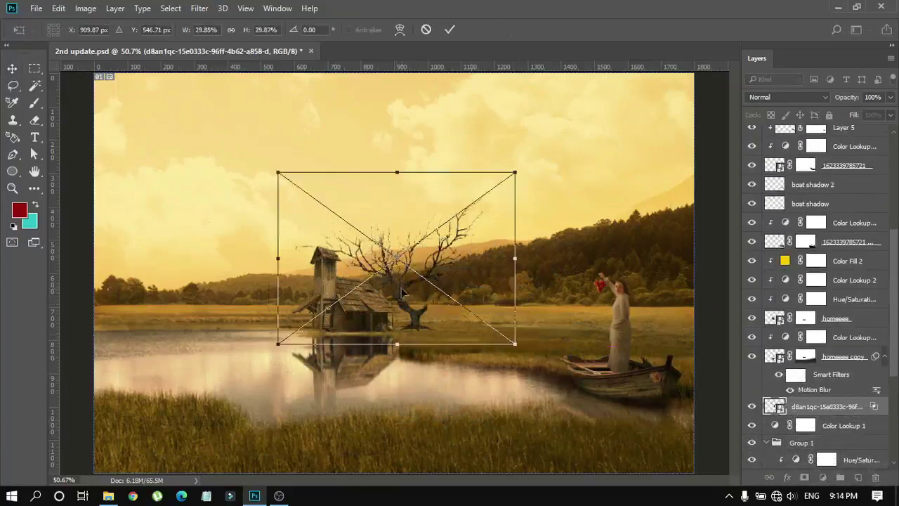
left_click_drag(410, 281, 349, 277)
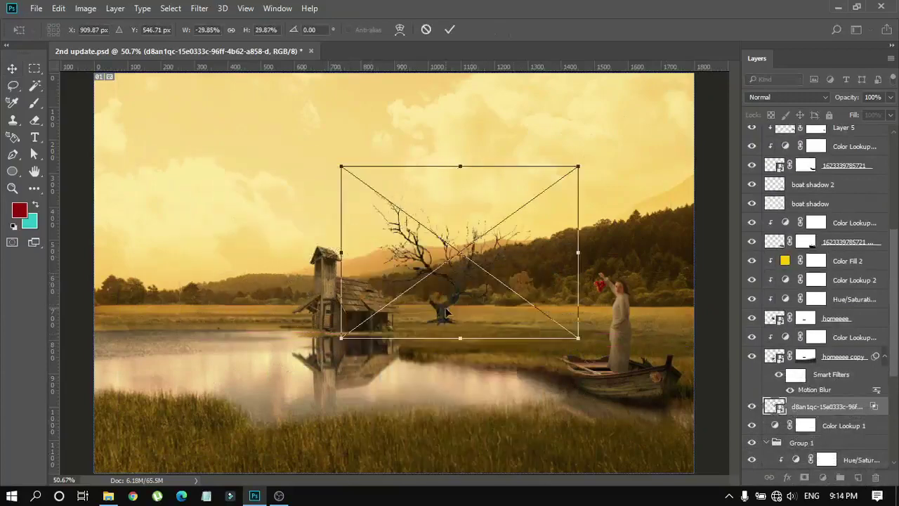
mouse_move(448, 312)
left_mouse_down()
mouse_move(363, 313)
mouse_move(387, 288)
left_mouse_up()
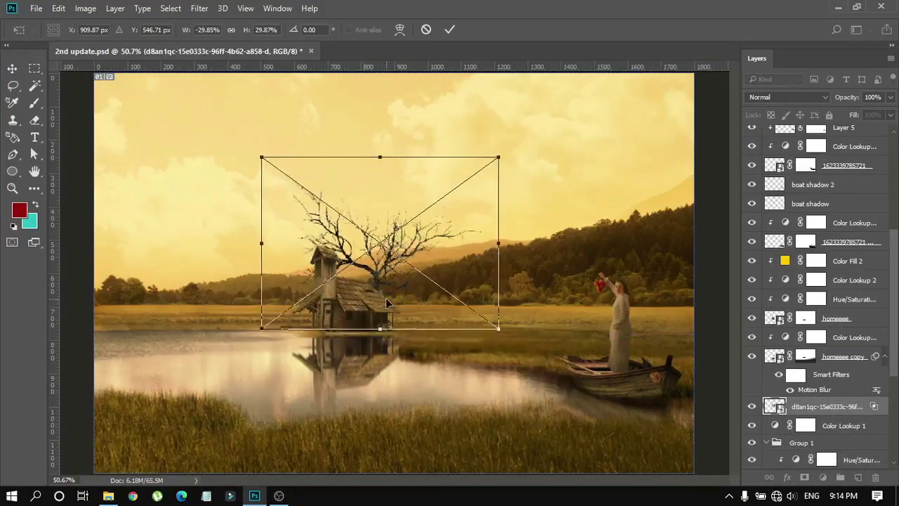
key("Return")
left_click(712, 176)
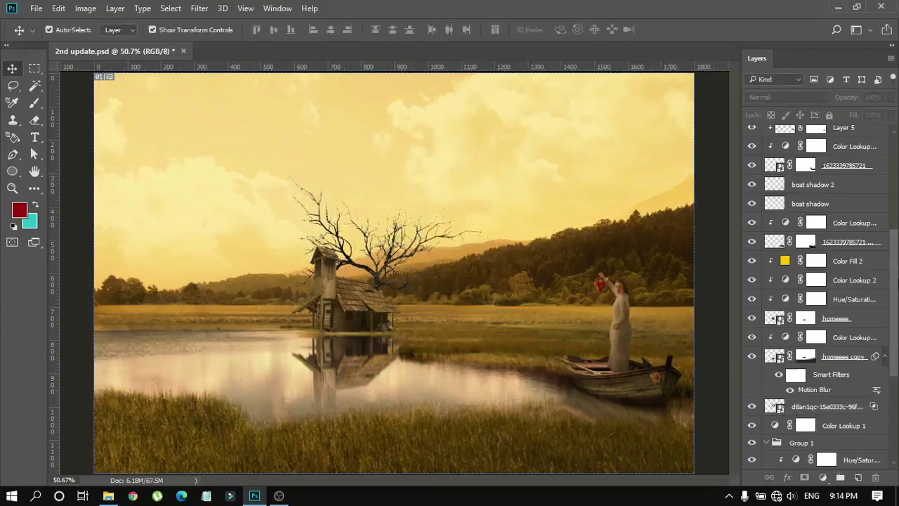
scroll(832, 356, "down", 1)
Step: Add a yellow Solid Color fill clipped to the bare tree and delete its layer mask
left_click(829, 386)
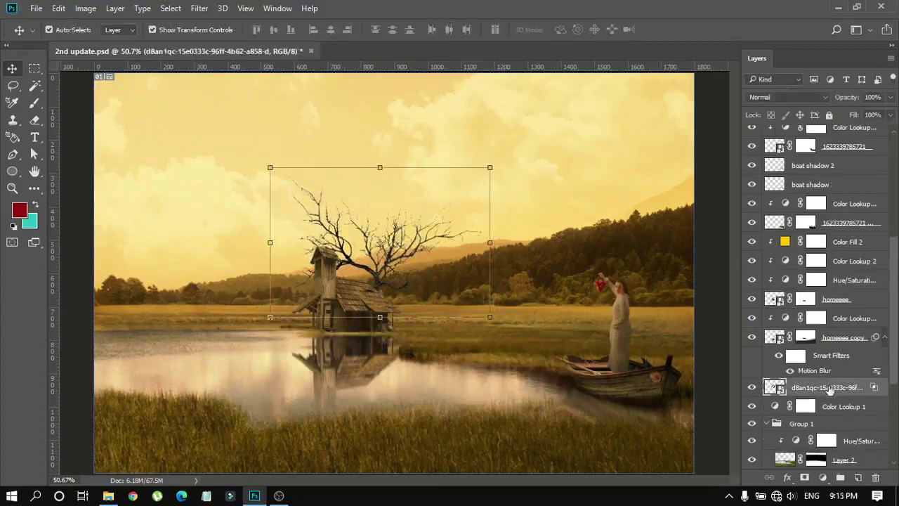
left_click(823, 477)
left_click(739, 196)
left_click(633, 138)
key("Return")
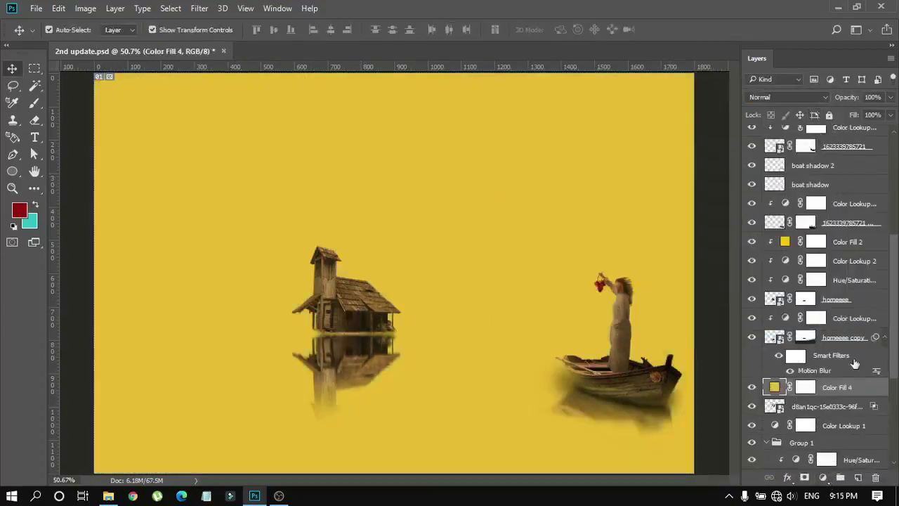
left_click(837, 397, "alt")
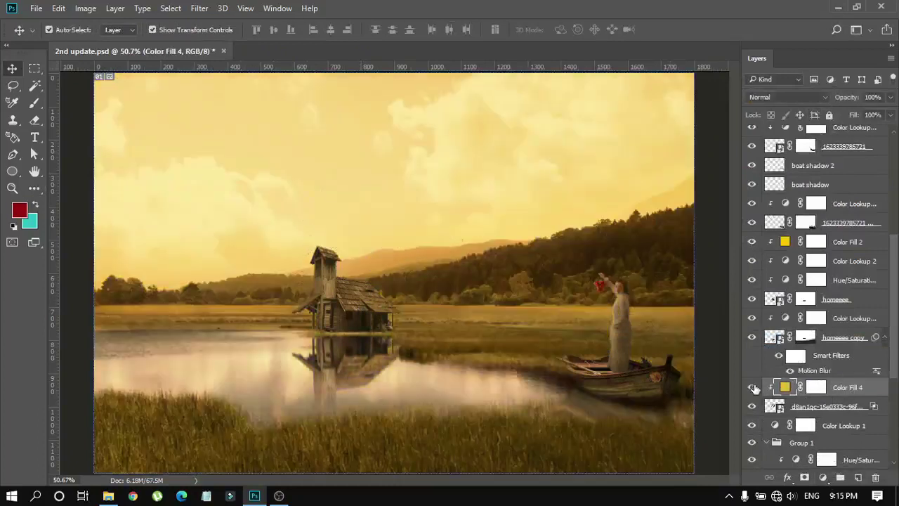
right_click(813, 391)
left_click(760, 277)
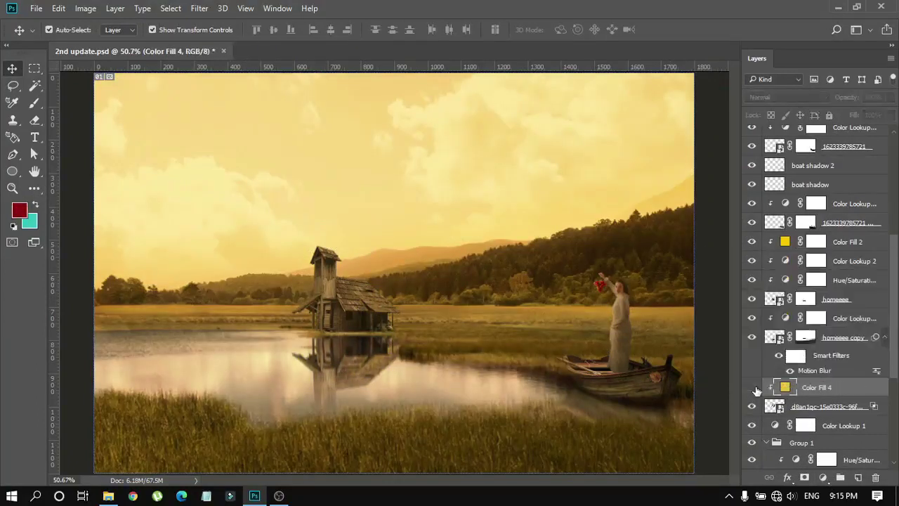
Step: Set the yellow fill to Overlay blending at 70% opacity
left_click(786, 97)
left_click(793, 178)
left_click(787, 97)
left_click(785, 188)
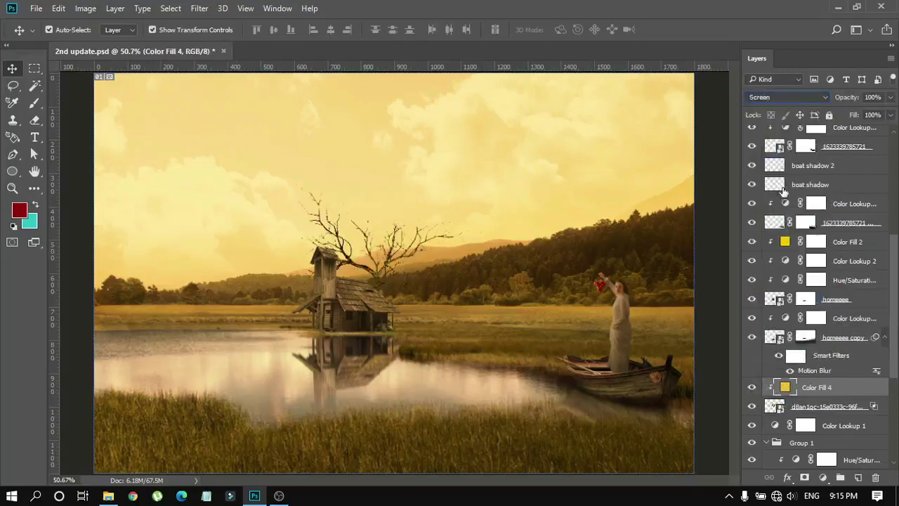
left_click(786, 97)
left_click(780, 230)
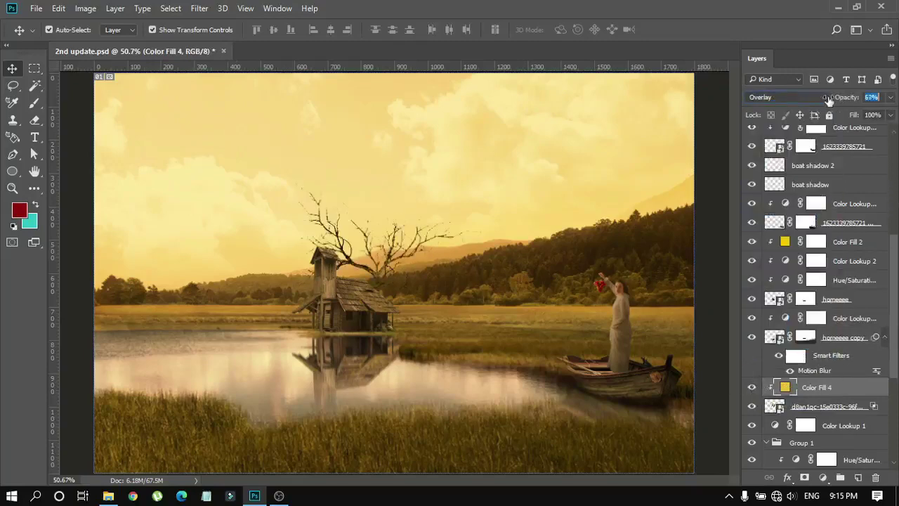
left_click(826, 99)
left_click_drag(849, 99, 854, 101)
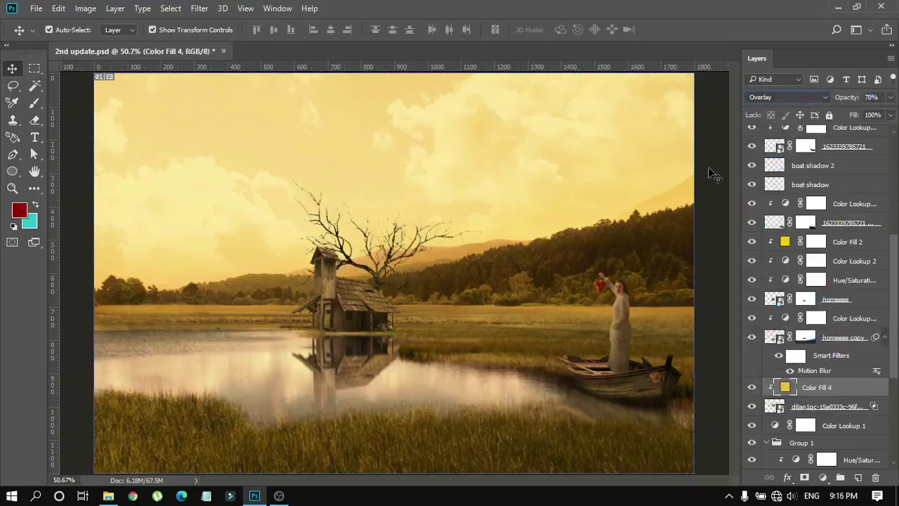
Step: Apply a slight Gaussian blur of 0.5 to the bare tree layer
left_click(826, 406)
left_click(198, 8)
left_click(414, 208)
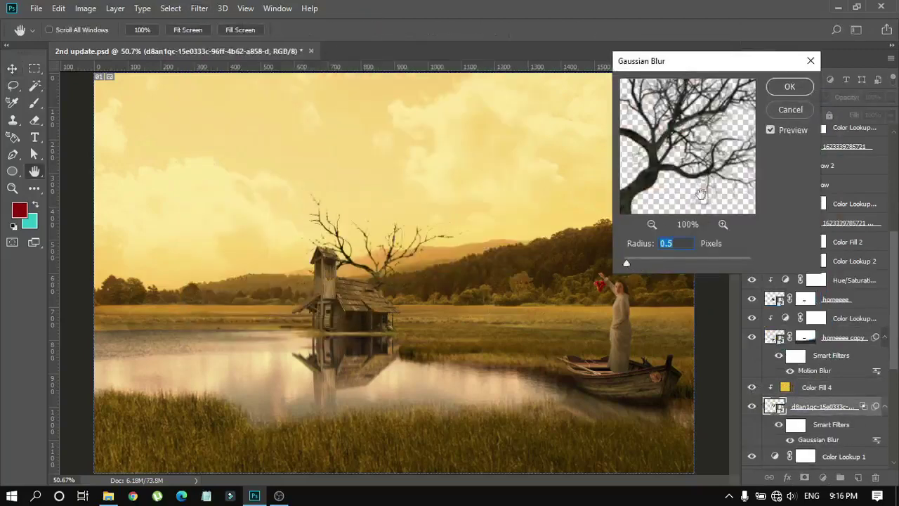
key("Return")
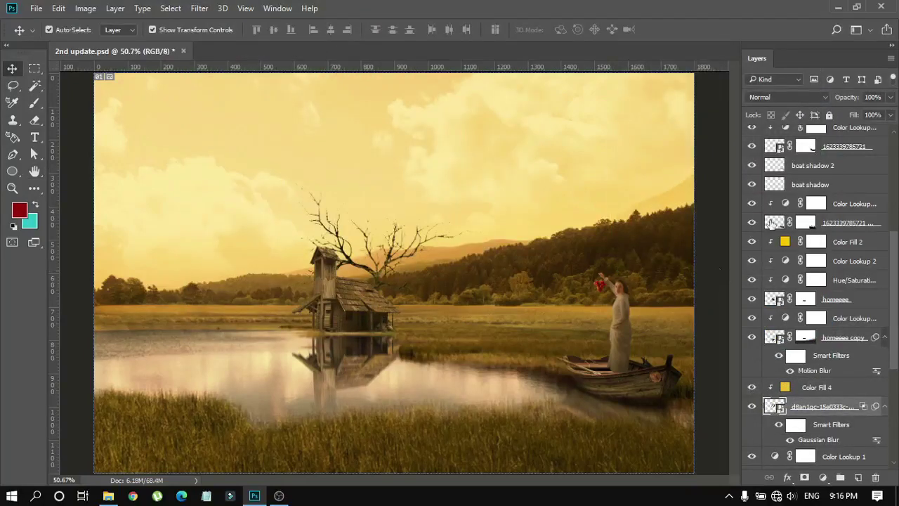
scroll(815, 225, "up", 5)
Step: Bring the bare tree image from the old town night manip folder into the lakeside composite
left_click(815, 135)
left_click(108, 495)
left_click(89, 110)
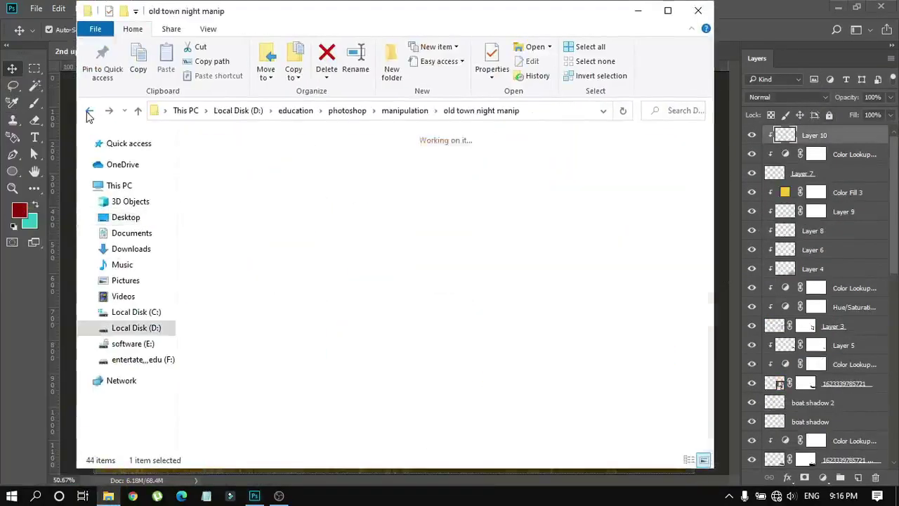
scroll(534, 351, "down", 5)
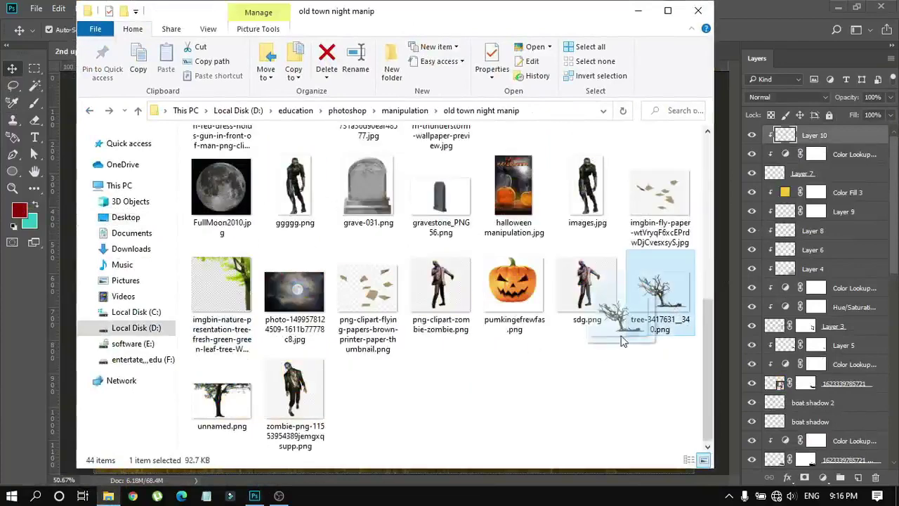
left_click_drag(622, 340, 732, 50)
left_click_drag(393, 281, 228, 371)
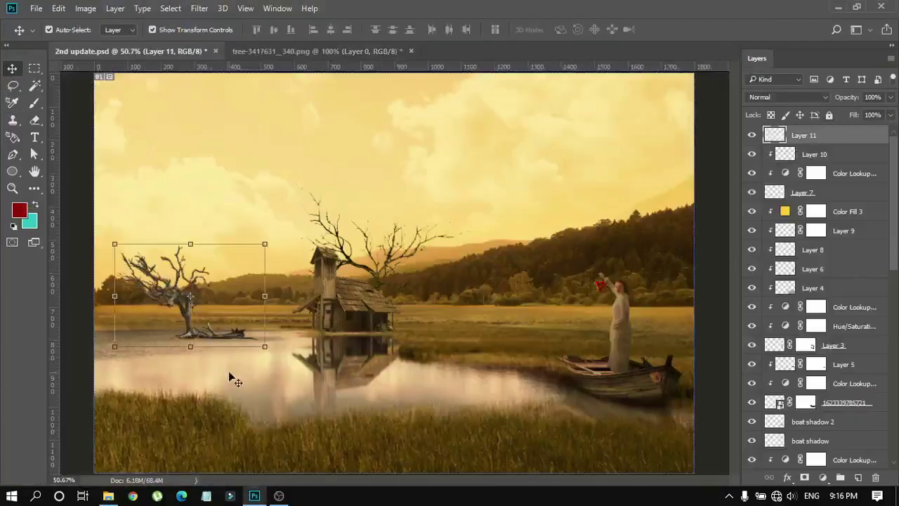
Step: Enlarge the new tree to about 170% and place it on the lower-left lakeshore
mouse_move(169, 330)
left_mouse_down()
mouse_move(573, 362)
mouse_move(558, 361)
left_mouse_up()
left_click_drag(632, 377, 716, 492)
mouse_move(597, 407)
left_mouse_down()
mouse_move(140, 337)
mouse_move(130, 352)
left_mouse_up()
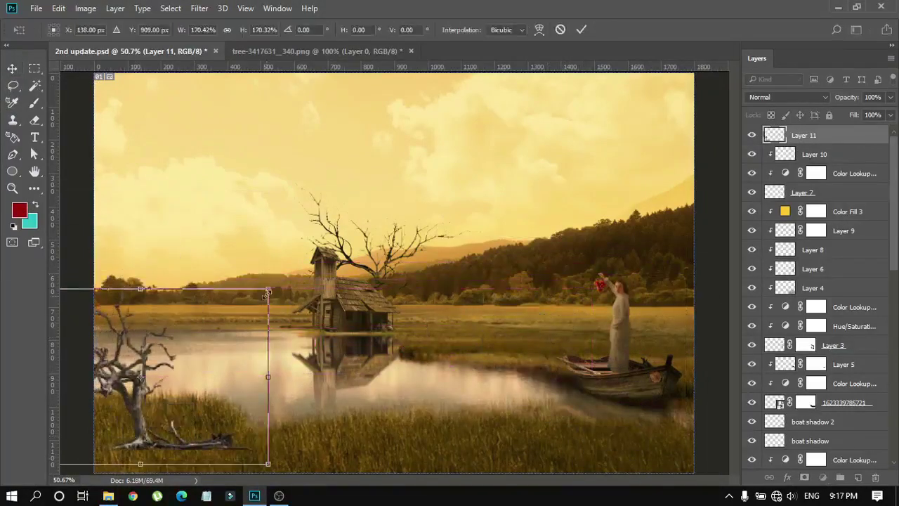
left_click_drag(245, 305, 309, 260)
left_click_drag(156, 441, 150, 420)
key("Return")
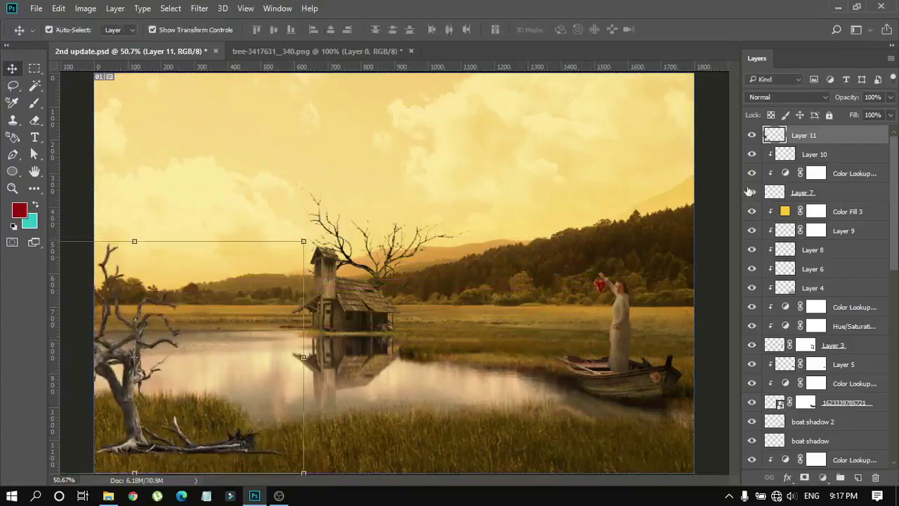
Step: Add a layer mask to the foreground tree and blend its base into the grass with a soft round brush
left_click(805, 476)
key("b")
right_click(290, 273)
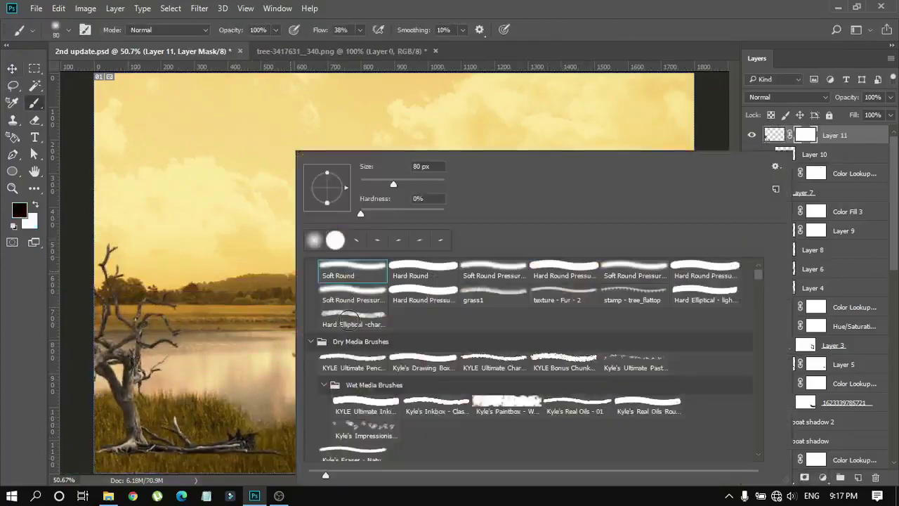
double_click(315, 240)
key("ctrl+1")
scroll(462, 277, "down", 5)
scroll(462, 277, "left", 5)
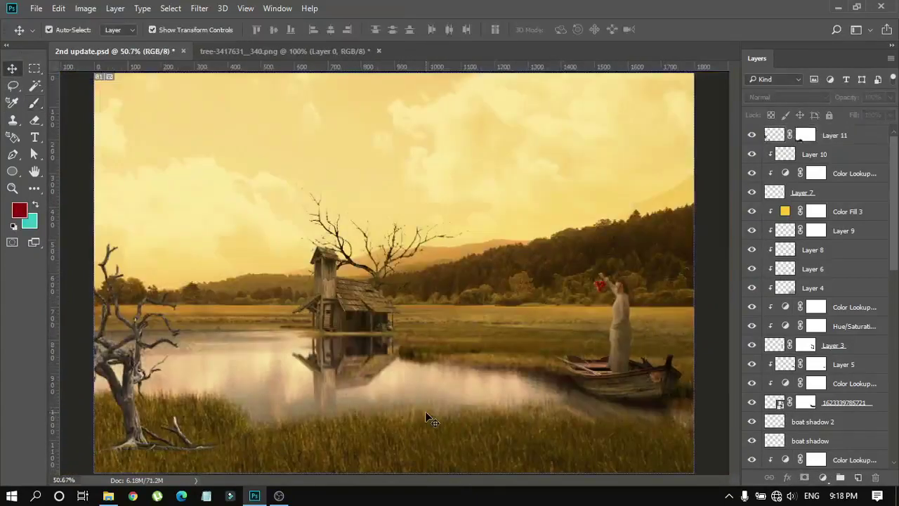
Step: Add a yellow Solid Color fill clipped to the foreground tree in Overlay mode
left_click(834, 135)
left_click(823, 476)
left_click(730, 188)
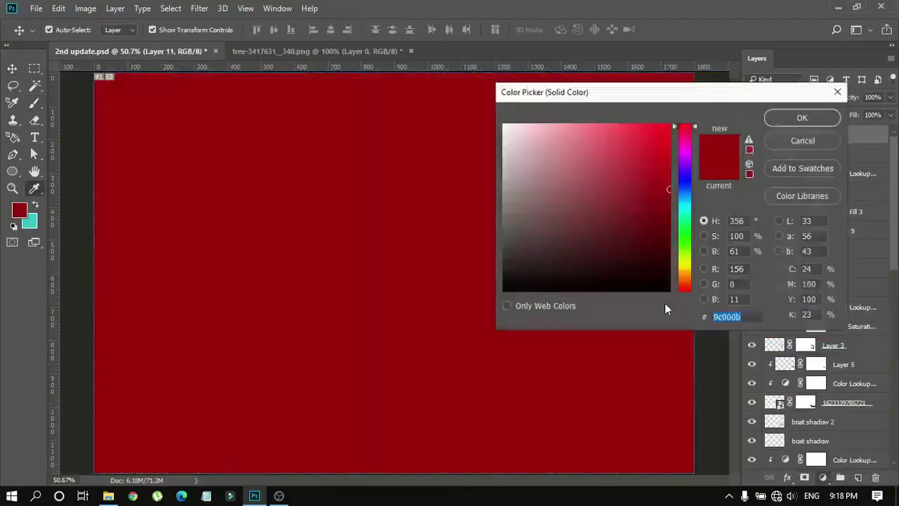
left_click(638, 124)
left_click(803, 116)
left_click(787, 97)
left_click(773, 251)
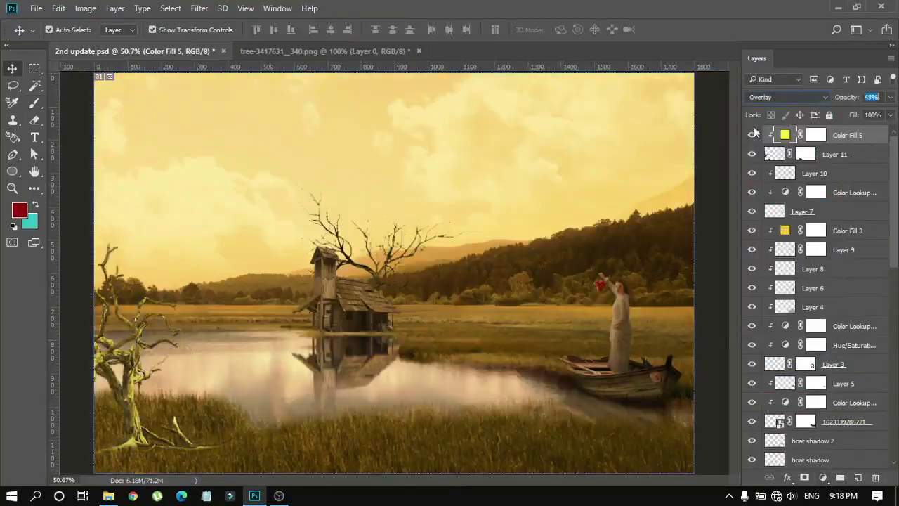
Step: Reopen the tree-images folder and pick the leafy green tree image
left_click(711, 214)
left_click(108, 496)
left_click(211, 235)
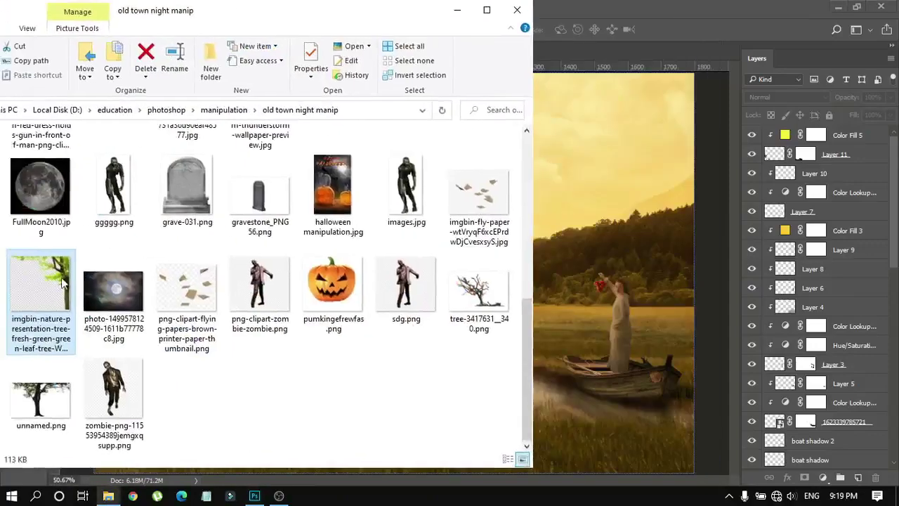
Step: Open the leafy tree image as its own document and adjust its Blend If bright-tone slider
left_click_drag(64, 281, 611, 210)
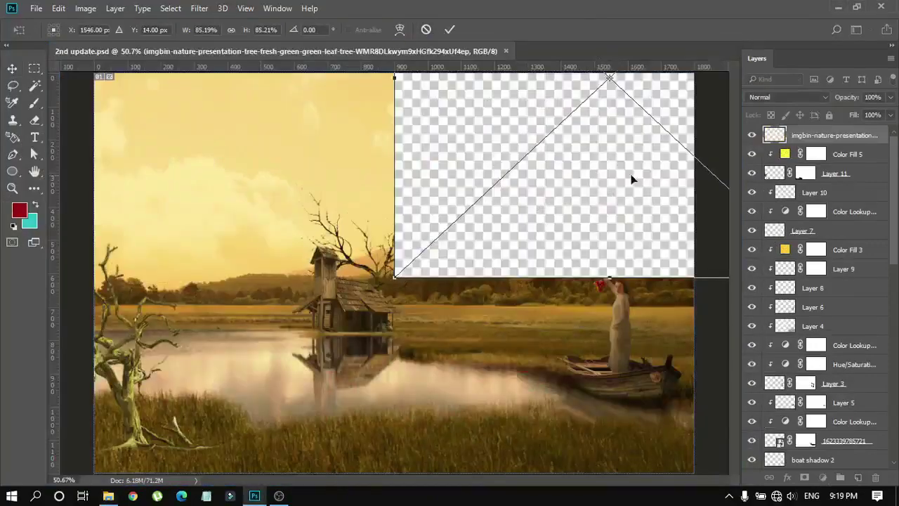
key("Escape")
left_click(108, 496)
left_click_drag(58, 271, 597, 57)
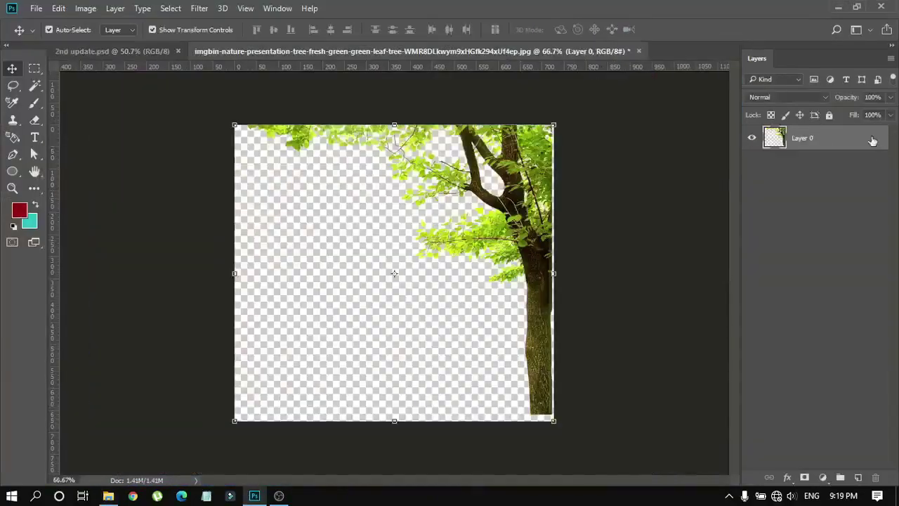
right_click(843, 140)
left_click(590, 86)
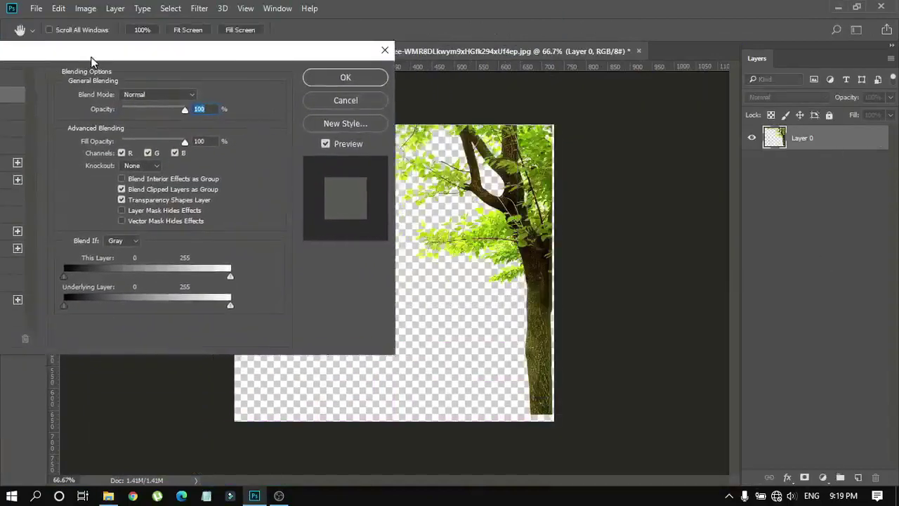
left_click_drag(230, 305, 164, 305)
key("Return")
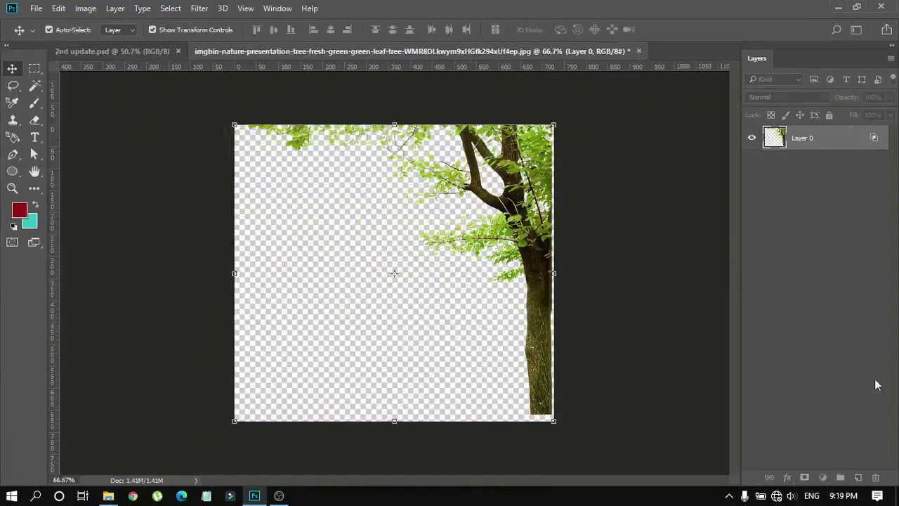
Step: Add a black fill beneath the leafy tree and make the tree's brightest tones transparent
left_click(822, 477)
left_click(730, 191)
left_click(520, 291)
left_click(803, 116)
left_click_drag(836, 138, 854, 184)
left_click(800, 138)
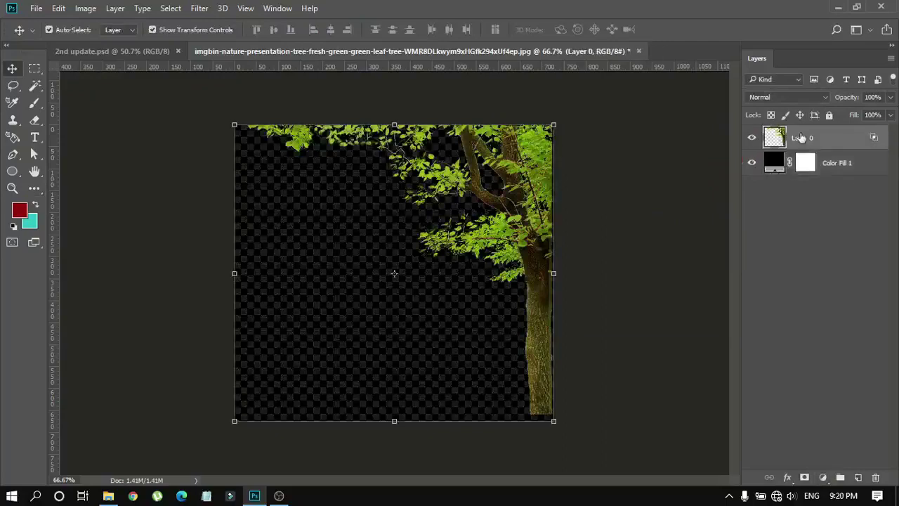
right_click(833, 142)
left_click(589, 86)
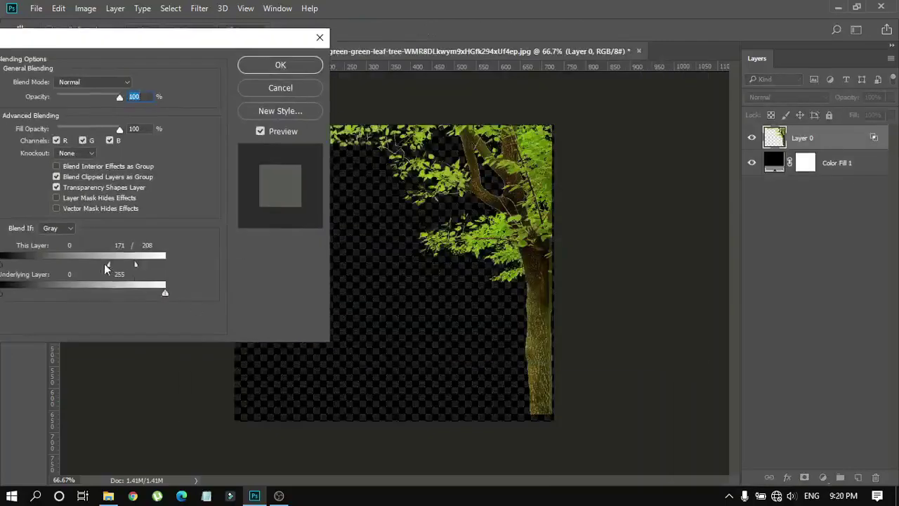
left_click_drag(106, 265, 78, 265)
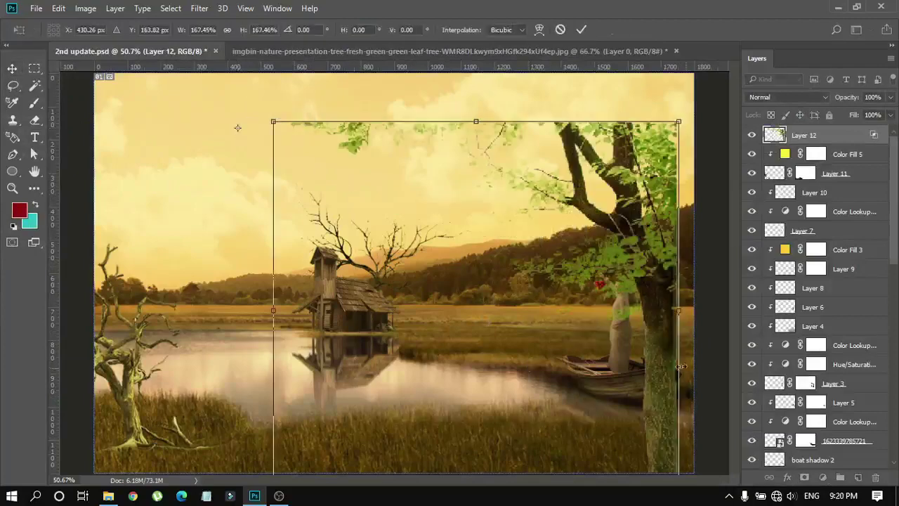
Step: Enlarge the leafy tree and shift it up to the right edge of the scene
mouse_move(682, 366)
left_mouse_down()
mouse_move(696, 295)
mouse_move(690, 185)
left_mouse_up()
key("Return")
key("ctrl+t")
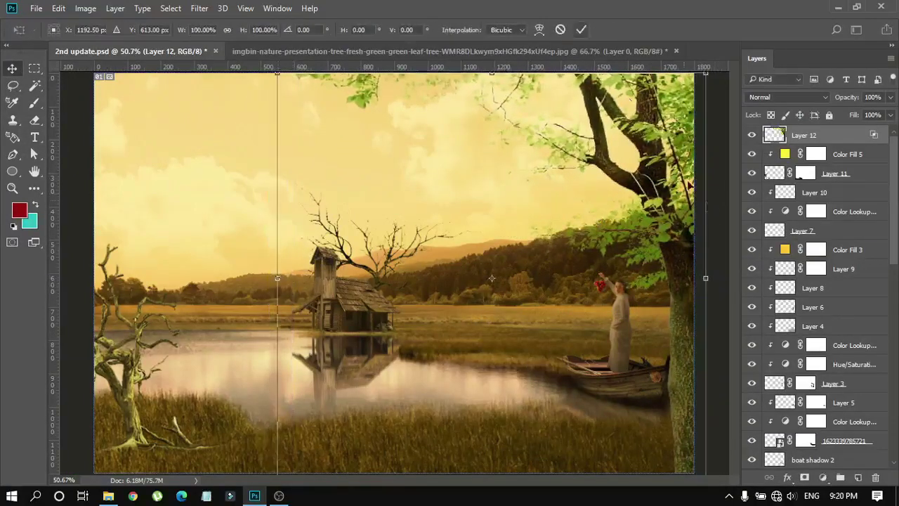
key("Escape")
left_click(76, 116)
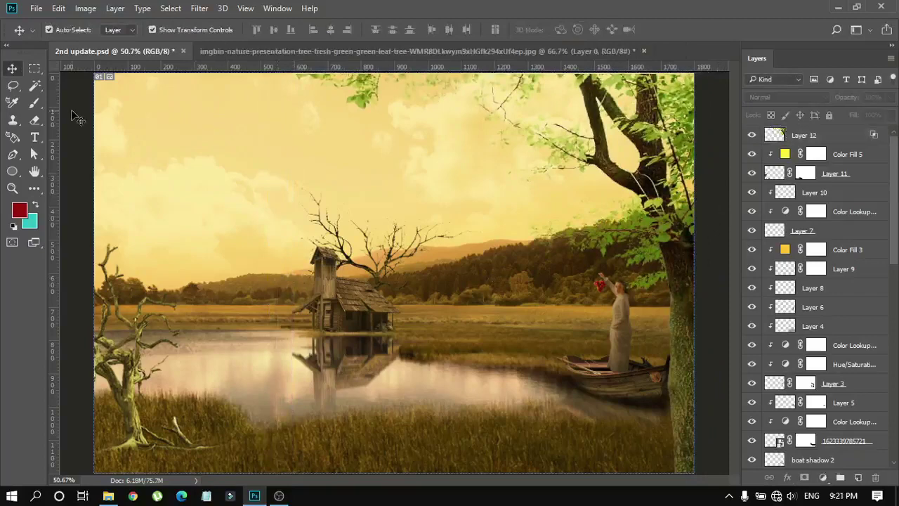
Step: Try rotating the tree about five degrees and warping it, then cancel the transform
key("ctrl+minus")
key("ctrl+minus")
key("ctrl+minus")
key("ctrl+t")
left_click_drag(516, 361, 520, 351)
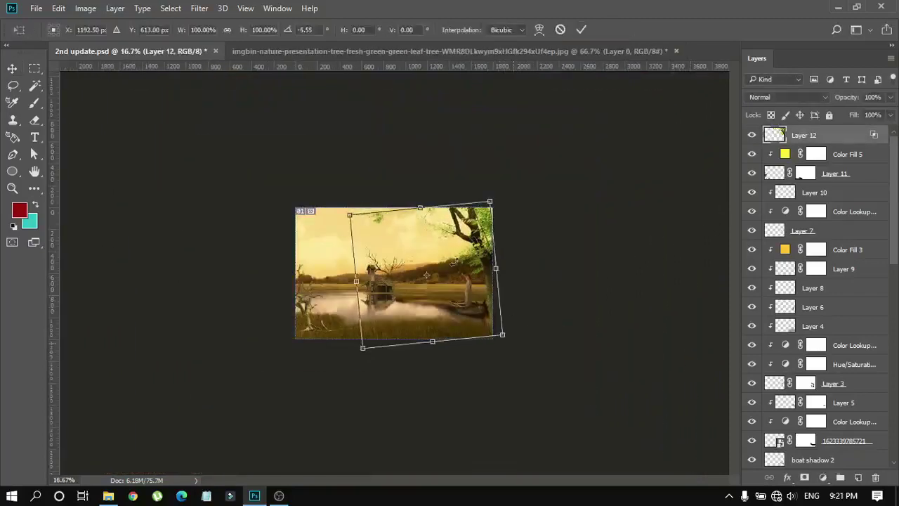
right_click(472, 232)
left_click(506, 333)
left_click_drag(349, 213, 343, 198)
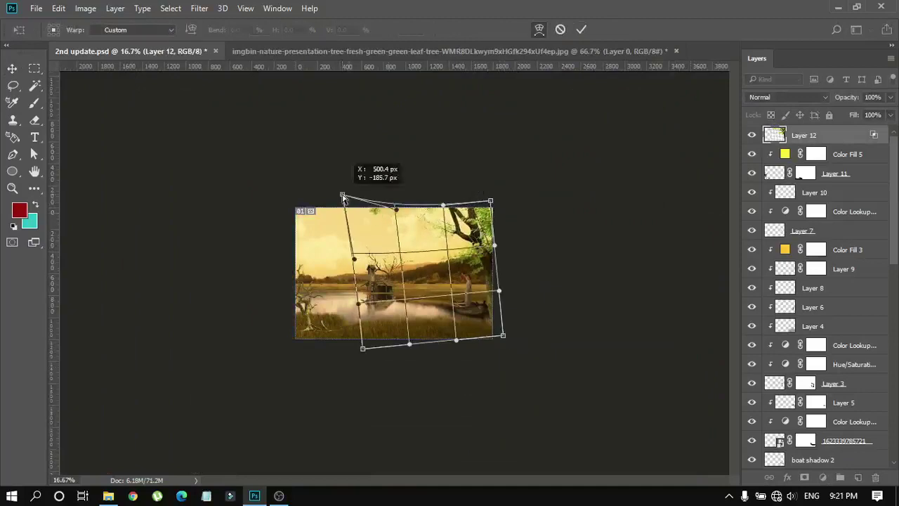
key("Escape")
key("ctrl+0")
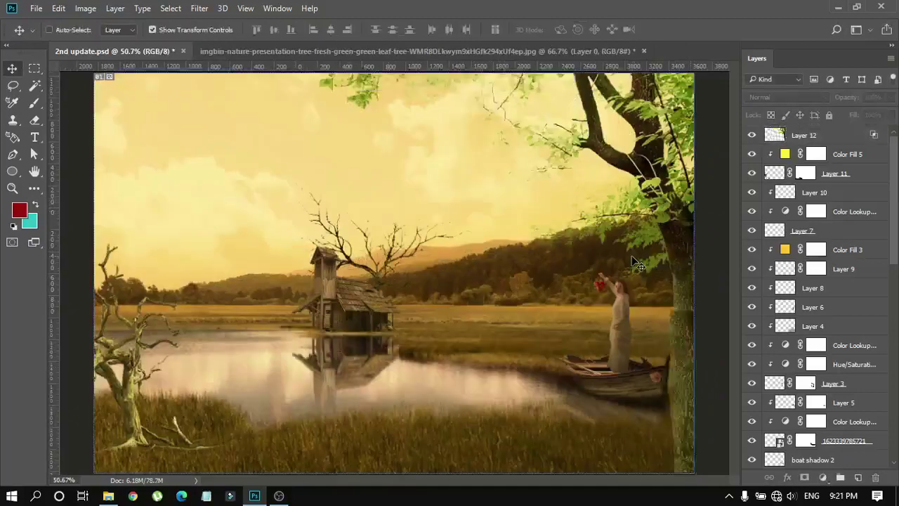
Step: Add a Hue/Saturation adjustment clipped to the tree with lowered saturation
left_click(823, 477)
left_click(762, 317)
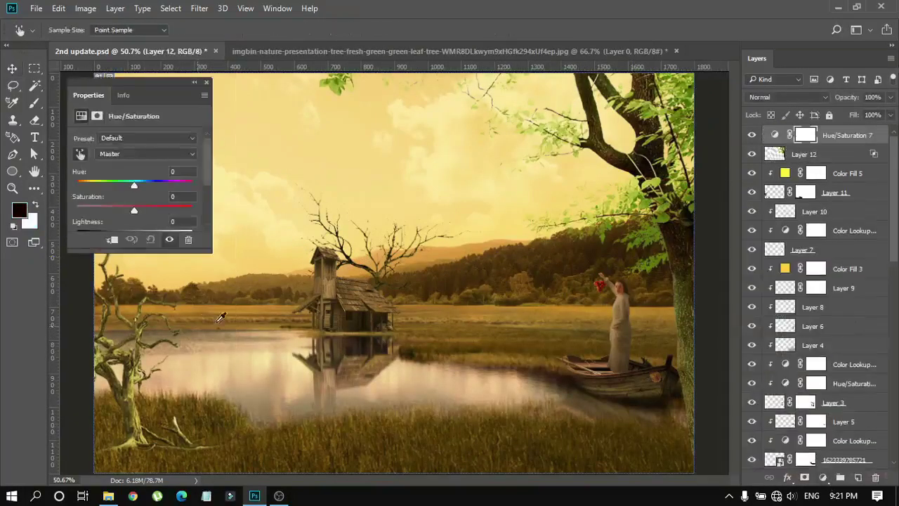
mouse_move(134, 198)
left_mouse_down()
mouse_move(113, 201)
mouse_move(125, 200)
mouse_move(126, 177)
left_mouse_up()
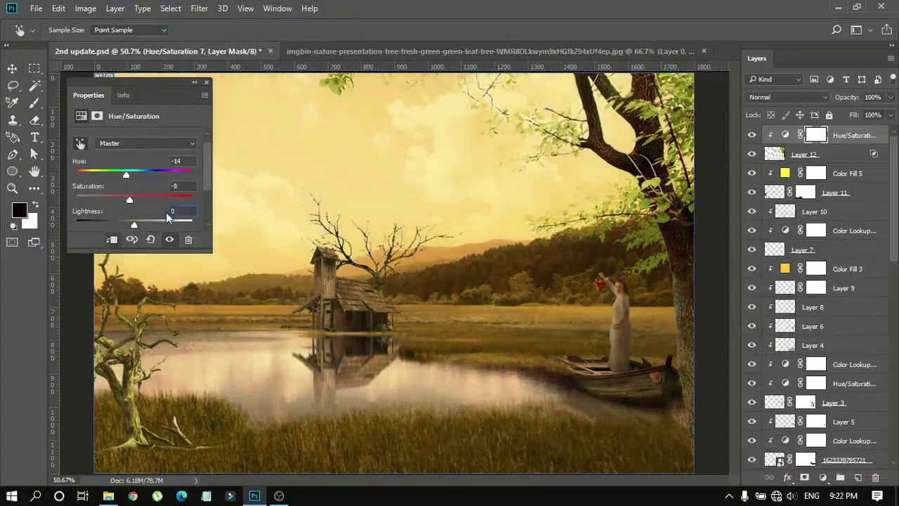
left_click(207, 82)
key("v")
left_click(704, 234)
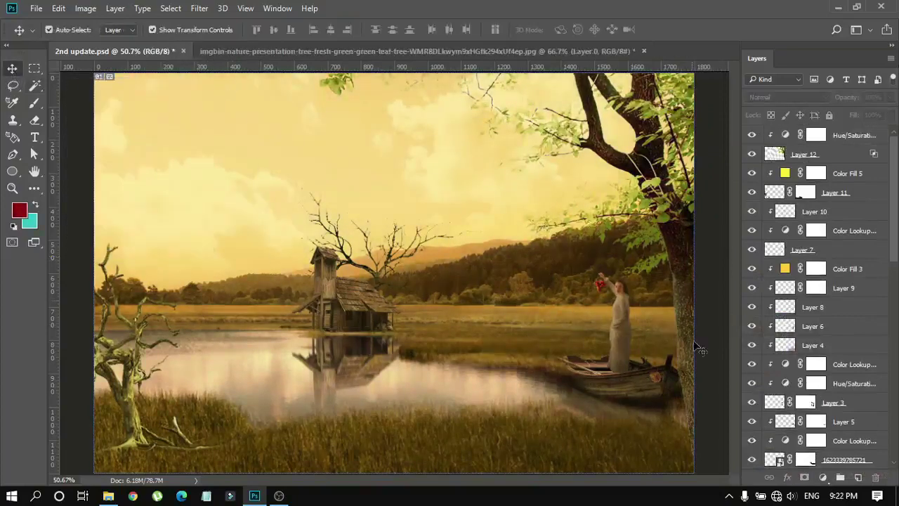
left_click(814, 153)
Step: Save the leafy tree image as tree2.png in the Desktop manipulation new folder
left_click(341, 52)
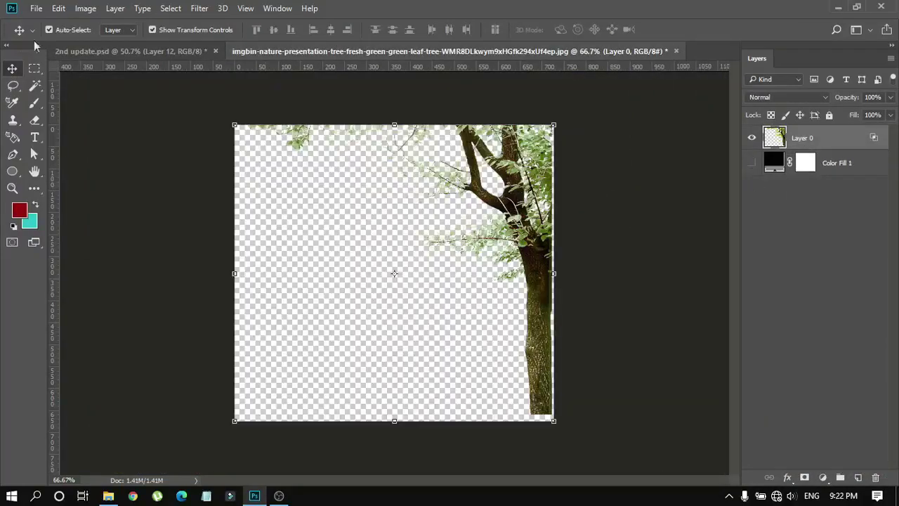
left_click(36, 8)
left_click(66, 150)
left_click(54, 113)
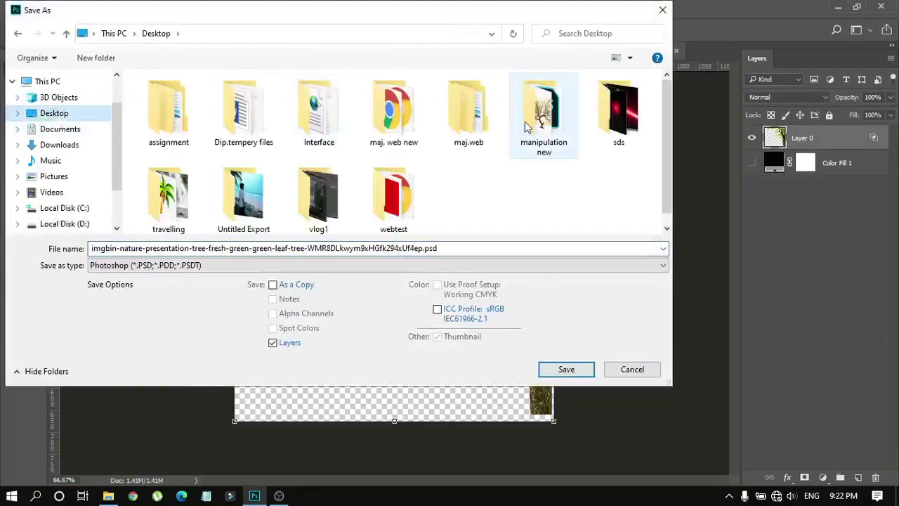
double_click(526, 125)
type("tree2")
left_click(211, 264)
left_click(155, 447)
left_click(566, 368)
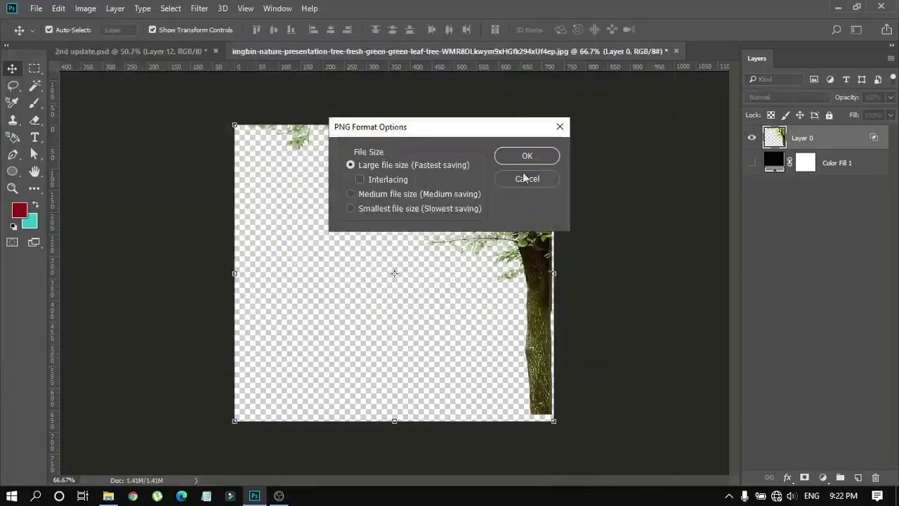
left_click(526, 156)
Step: Place tree2.png from the manipulation new folder into the lakeside composite
left_click(108, 495)
scroll(71, 257, "up", 5)
left_click(49, 217)
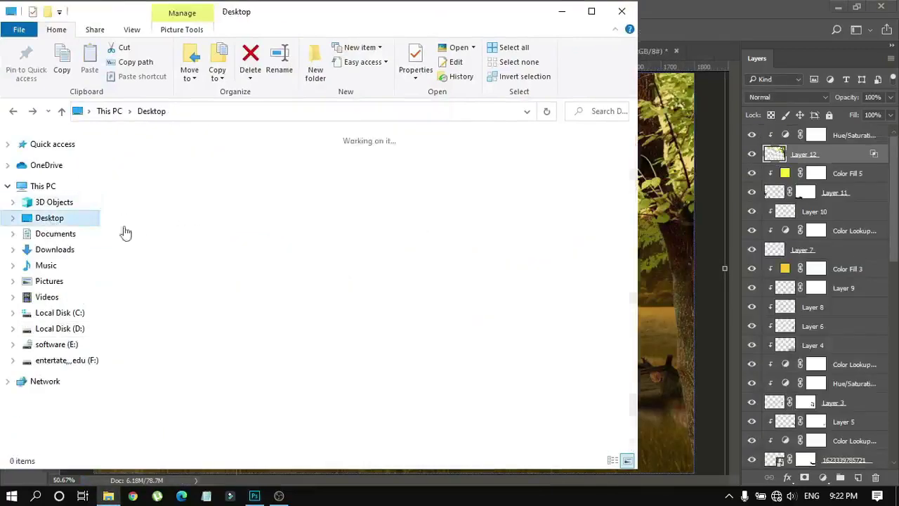
double_click(498, 185)
scroll(366, 281, "down", 5)
scroll(365, 281, "down", 5)
left_click_drag(145, 284, 664, 287)
Step: Delete the old tree layer, then stretch tree2 taller and tilt it slightly along the right edge
left_click(451, 29)
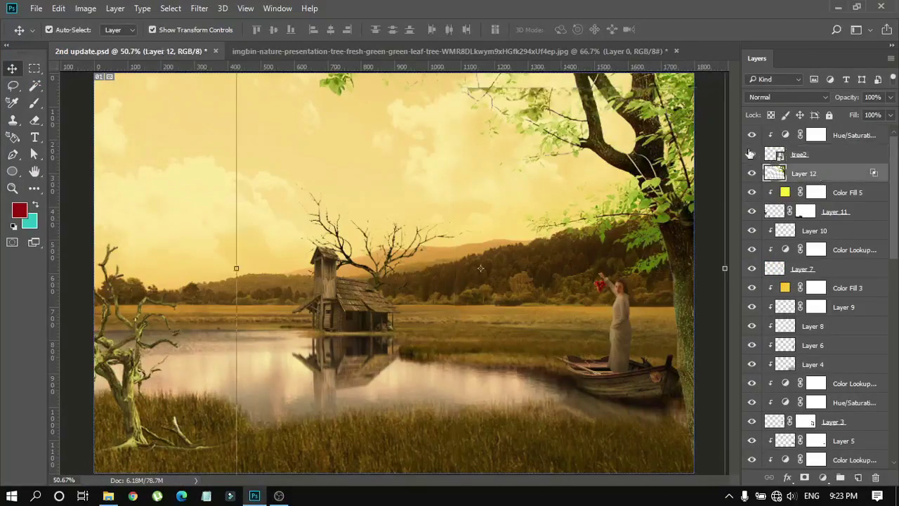
key("Delete")
left_click(815, 154)
key("ctrl+minus")
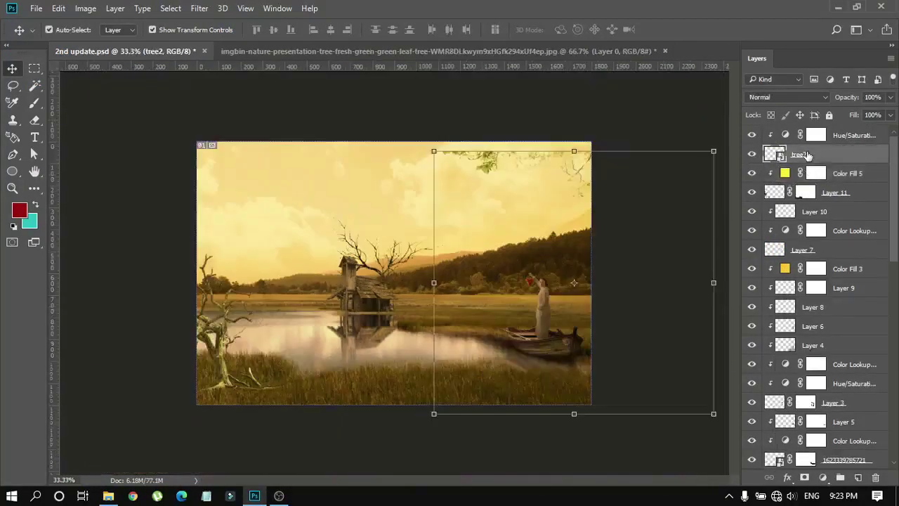
left_click_drag(534, 281, 461, 273)
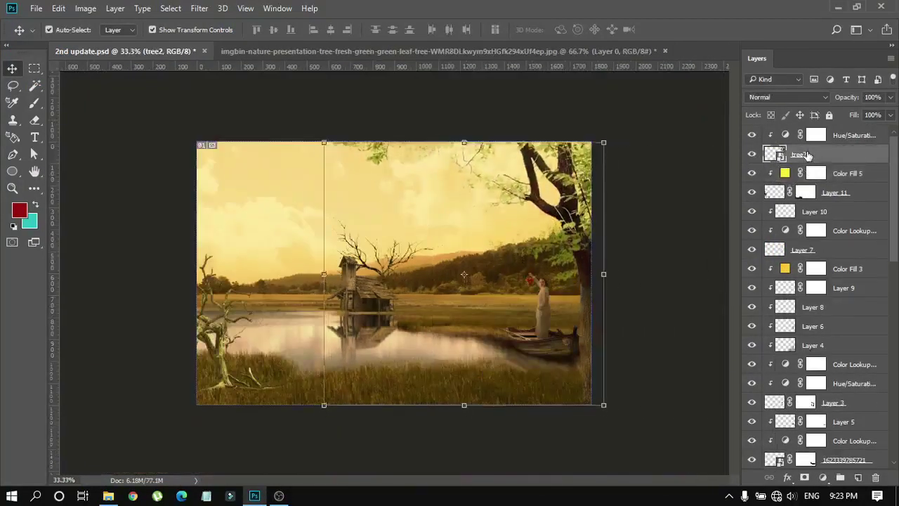
left_click_drag(462, 406, 464, 418)
left_click_drag(603, 416, 612, 406)
left_click_drag(462, 142, 465, 132)
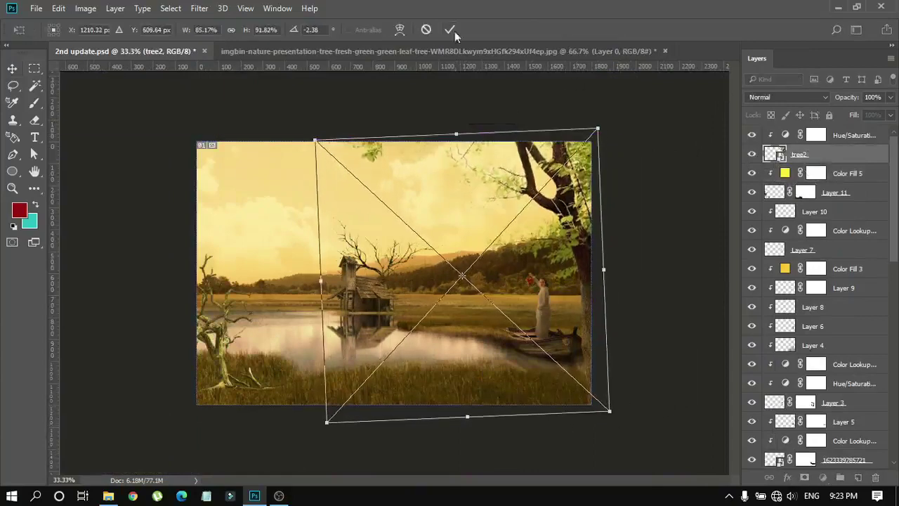
left_click(451, 30)
key("ctrl+0")
Step: Add a new clipped empty layer above the Hue/Saturation, ready to paint with default black/white colours
left_click(843, 134)
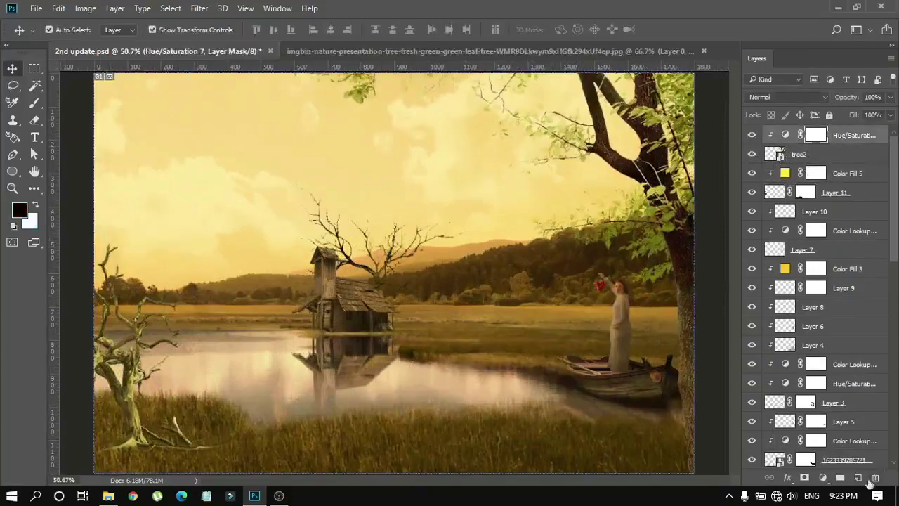
key("ctrl+shift+alt+n")
key("b")
key("d")
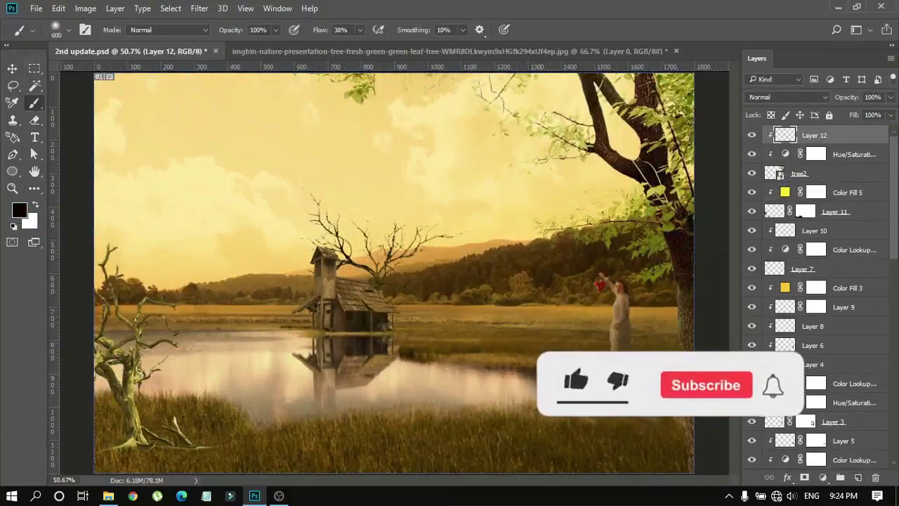
key("ctrl+minus")
key("ctrl+minus")
key("ctrl+minus")
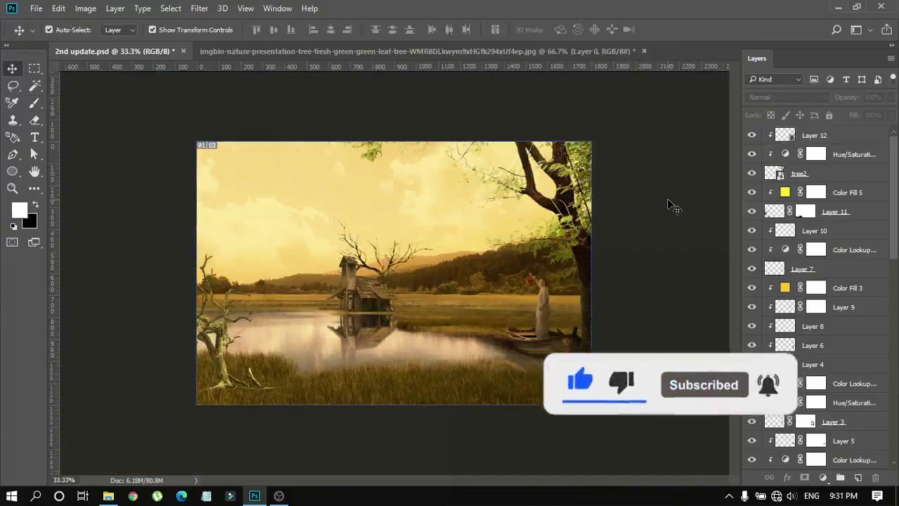
Step: Add a new empty layer named mist1 above the Color Fill layer in the group
scroll(847, 237, "down", 3)
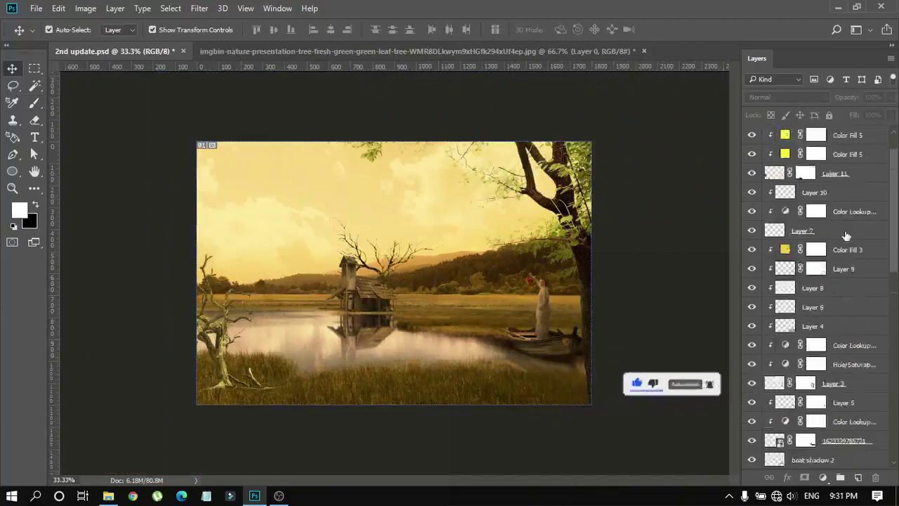
scroll(829, 267, "down", 4)
scroll(801, 288, "down", 4)
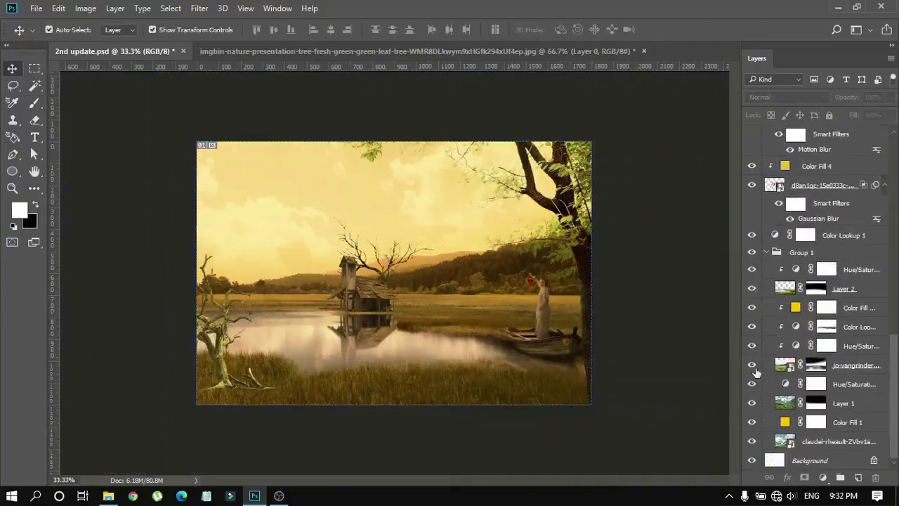
left_click(855, 310)
left_click(858, 478)
type("mist")
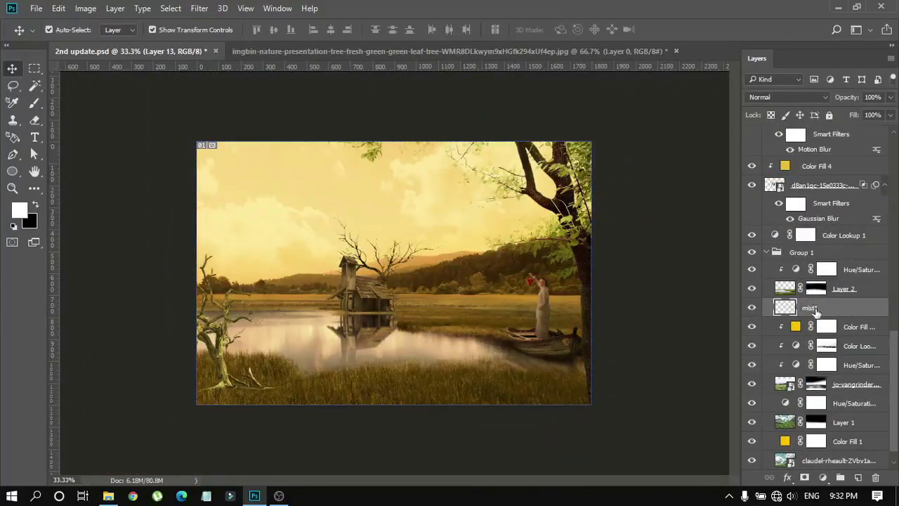
key("Return")
Step: Paint faint pale yellow mist along the horizon with a textured cloud brush
key("b")
right_click(267, 211)
scroll(597, 401, "down", 2)
scroll(597, 406, "down", 2)
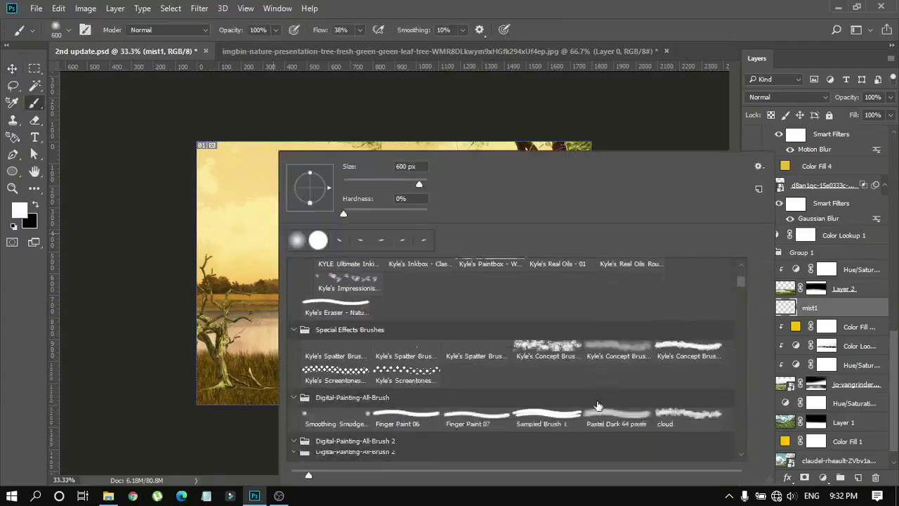
double_click(597, 406)
left_click(20, 209)
left_click(588, 141)
left_click(803, 116)
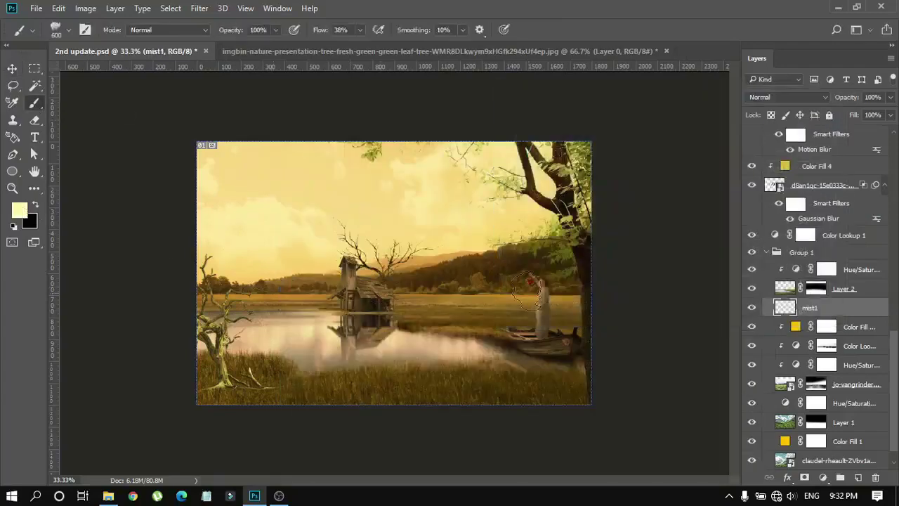
left_click_drag(541, 281, 572, 235)
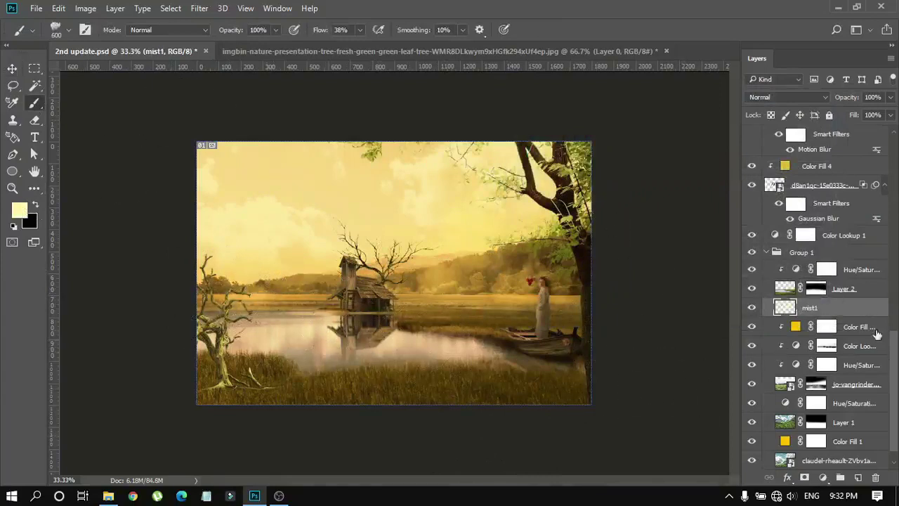
Step: Toggle Layer 1 and Layer 2 visibility to compare the scene
scroll(877, 334, "down", 1)
left_click(785, 402)
left_click(751, 402)
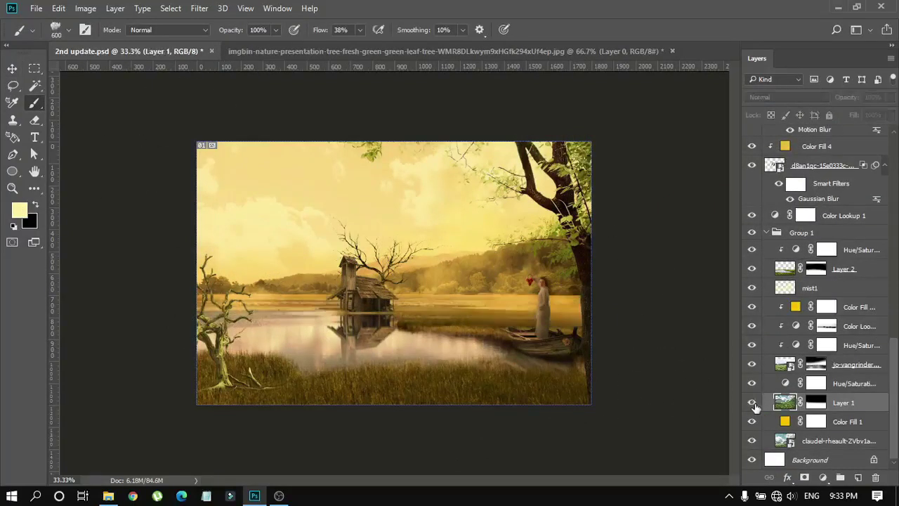
left_click(808, 440)
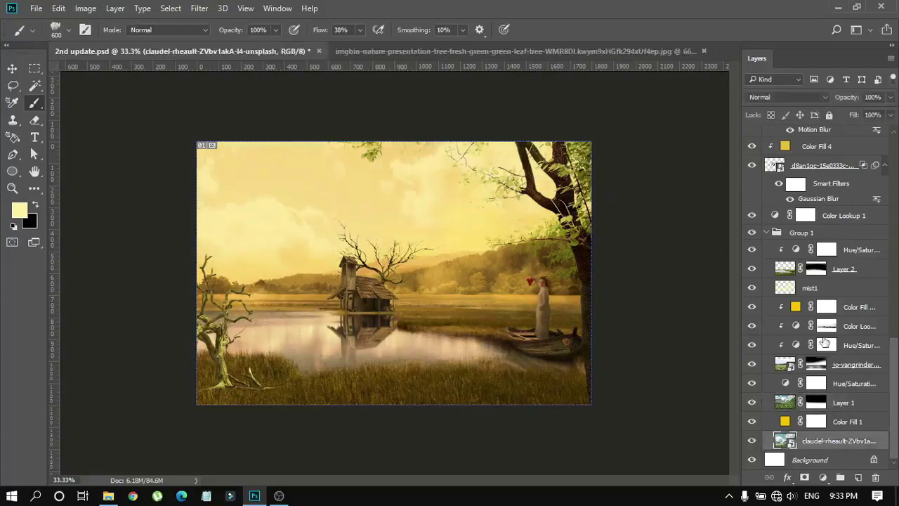
left_click(750, 269)
left_click(750, 269)
Step: Create a mist2 layer above Group 1's Hue/Saturation and paint soft mist across the lake
left_click(843, 249)
key("ctrl+shift+alt+n")
double_click(822, 250)
key("Return")
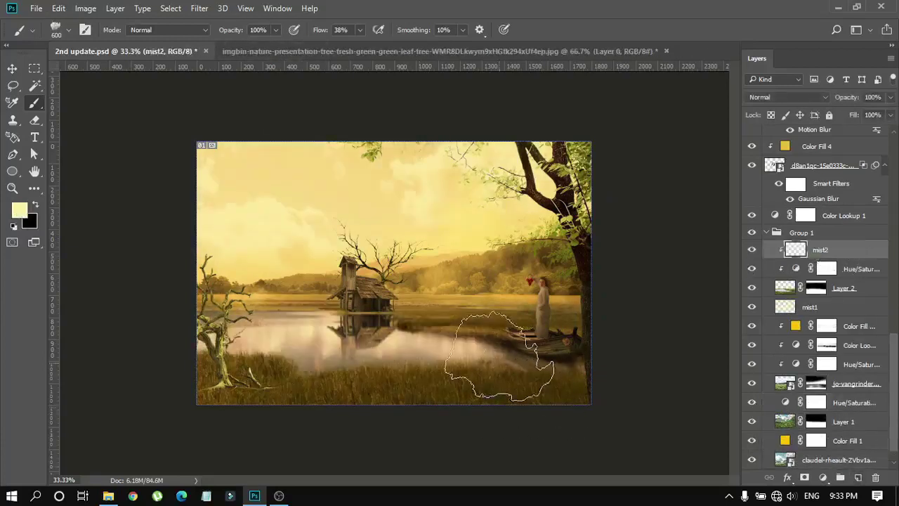
key("bracketleft")
key("bracketleft")
left_click_drag(288, 358, 449, 351)
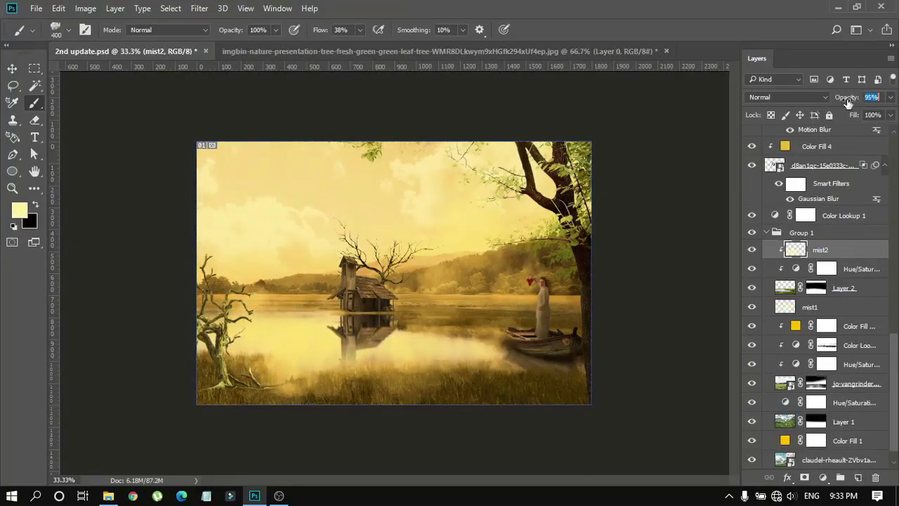
Step: Add a layer mask to mist2 with black and white colours, then deselect
left_click(804, 477)
key("x")
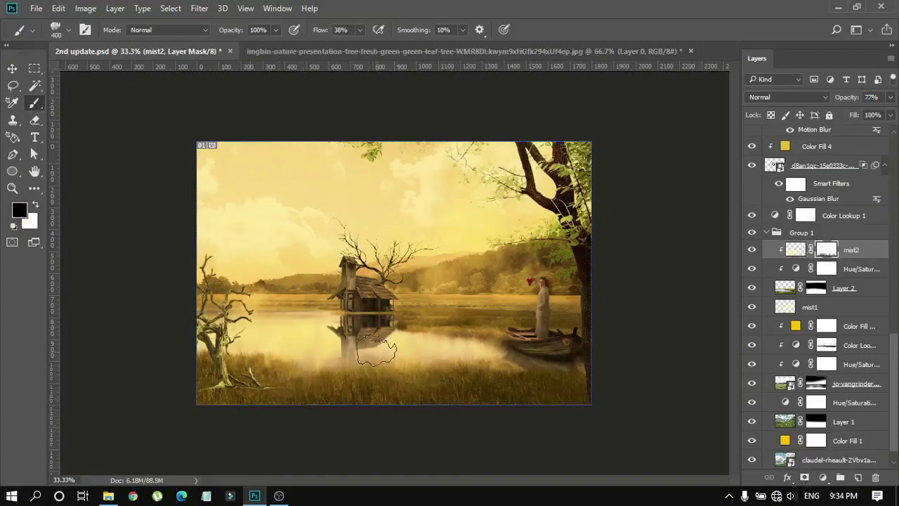
key("v")
left_click(650, 313)
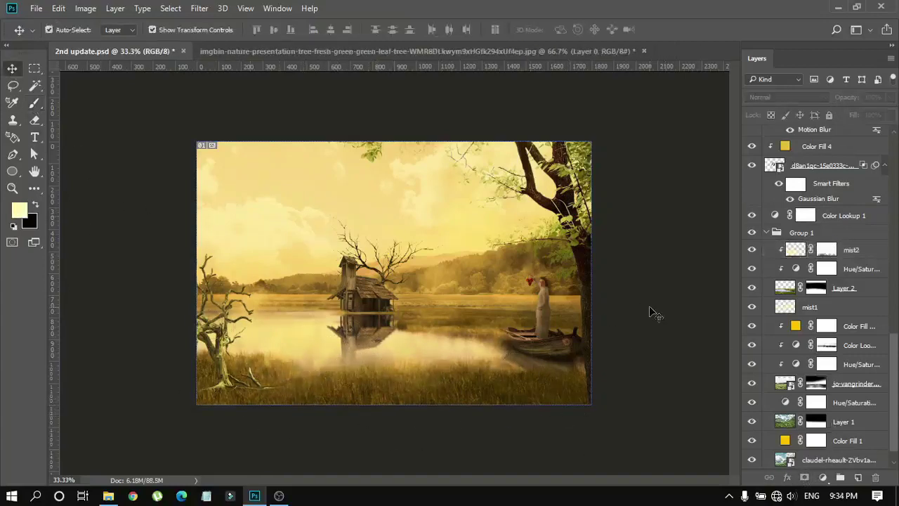
Step: Name the new top layer mist3
scroll(836, 309, "up", 5)
scroll(843, 267, "up", 5)
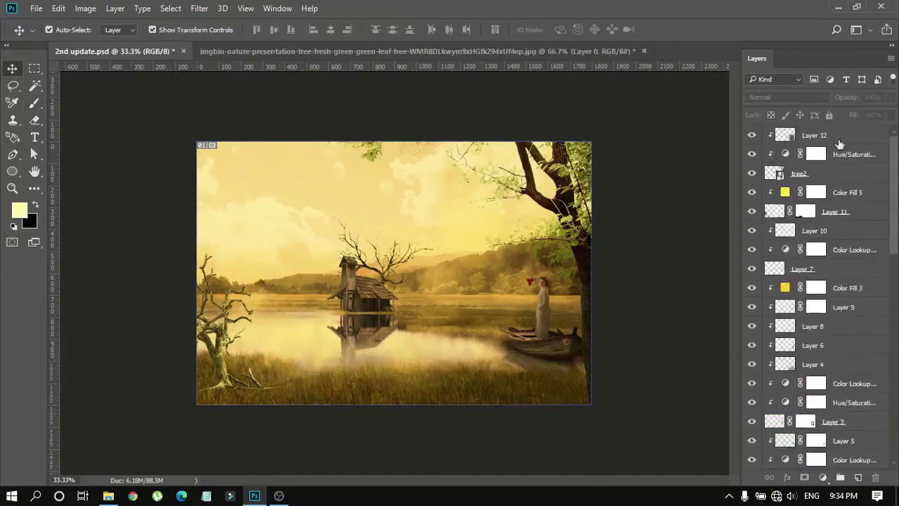
left_click(796, 134)
type("3")
key("Return")
Step: Paint pale mist over the lower scene and right side, lowering mist3 to about 31% opacity
key("b")
mouse_move(204, 351)
left_mouse_down()
mouse_move(260, 391)
mouse_move(393, 393)
left_mouse_up()
left_click_drag(555, 211, 544, 400)
left_click_drag(858, 101, 828, 116)
key("v")
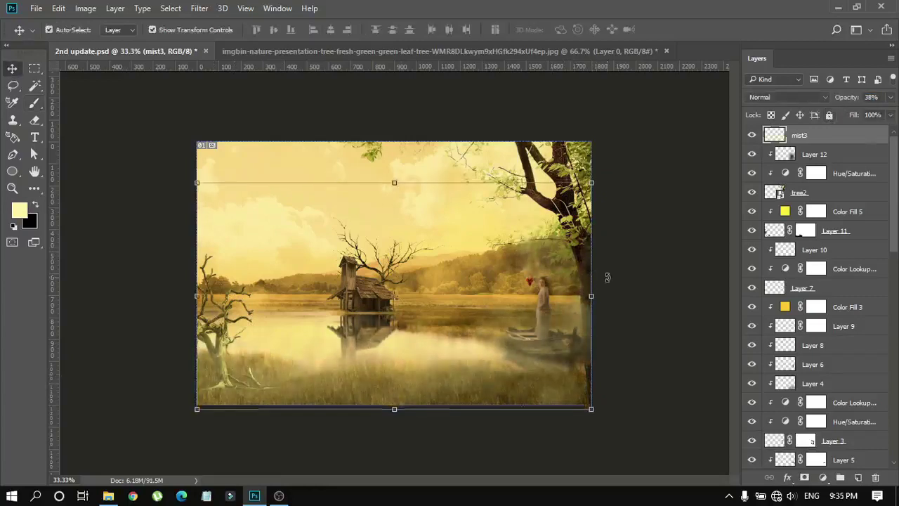
left_click(653, 304)
left_click(808, 138)
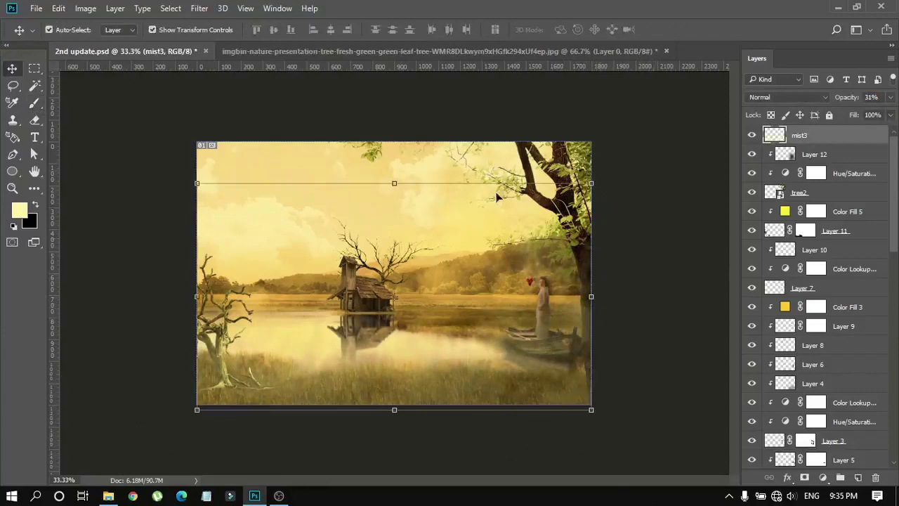
left_click(684, 256)
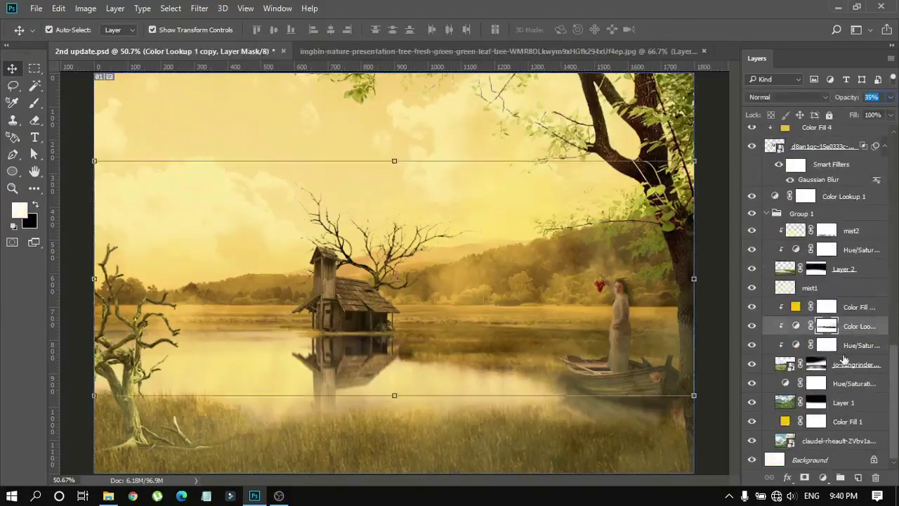
Step: Compare and then hide the Color Lookup adjustment in Group 1
scroll(853, 224, "up", 5)
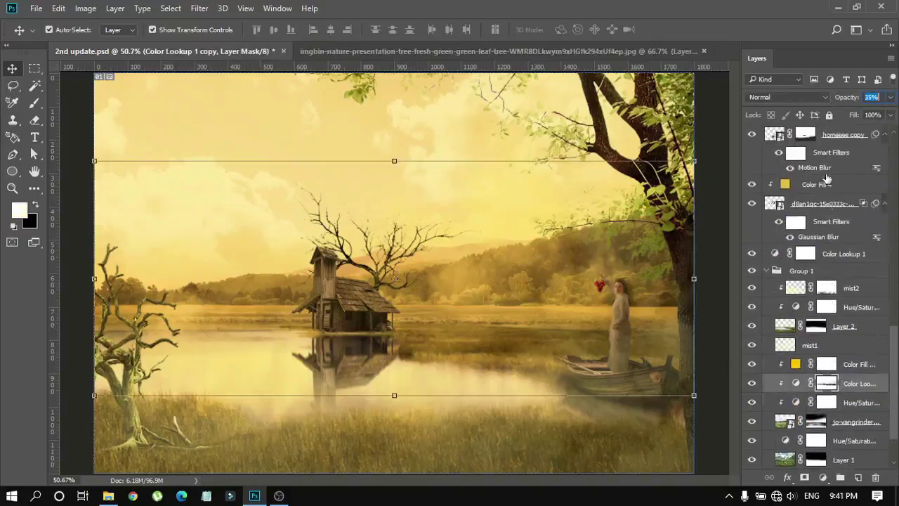
left_click(846, 174)
scroll(856, 140, "up", 5)
left_click(855, 134)
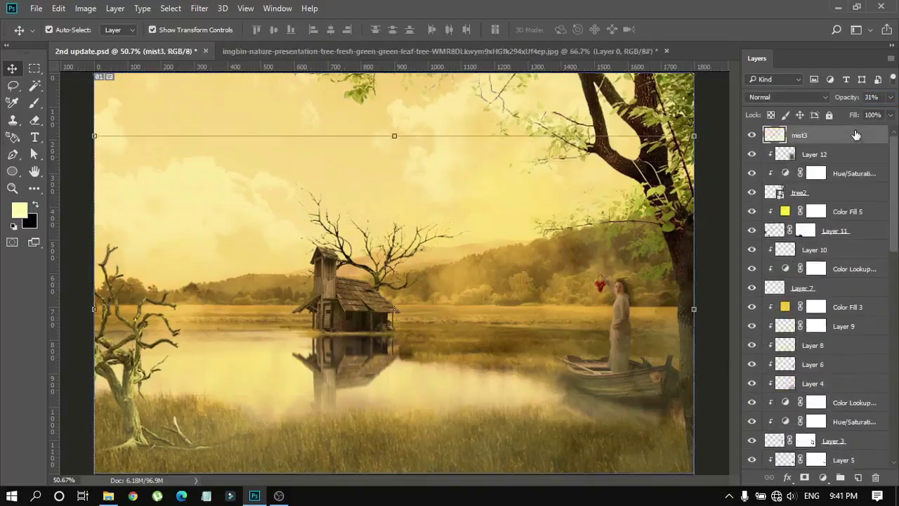
scroll(871, 259, "down", 5)
scroll(860, 302, "down", 5)
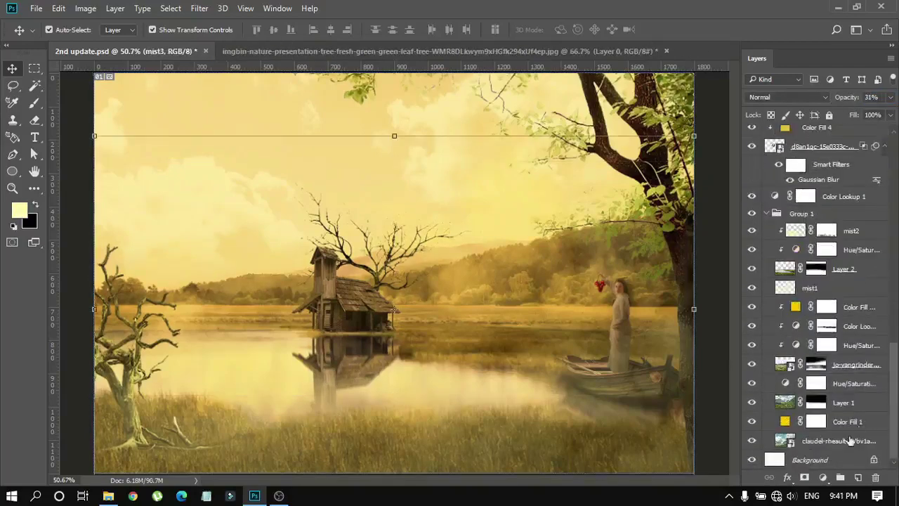
left_click(827, 326)
left_click(752, 327)
left_click(752, 326)
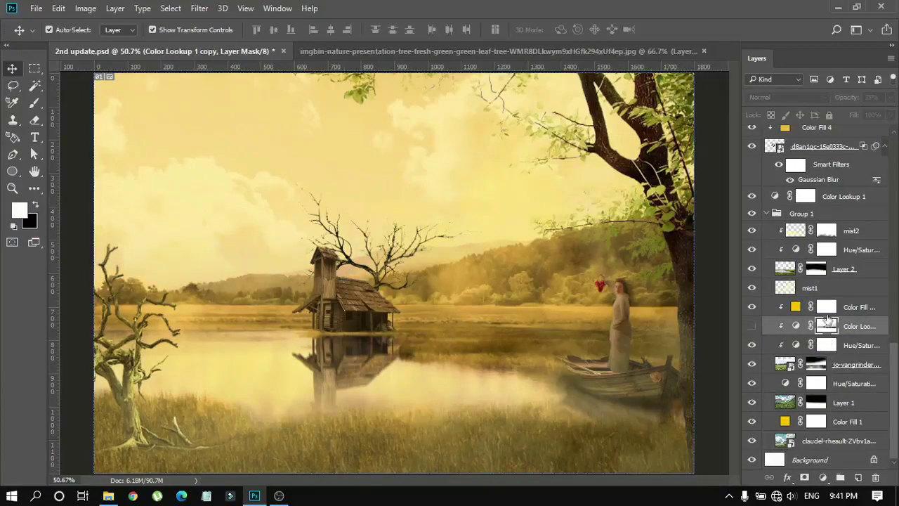
scroll(829, 320, "up", 1)
left_click(805, 215)
left_click_drag(845, 97, 846, 99)
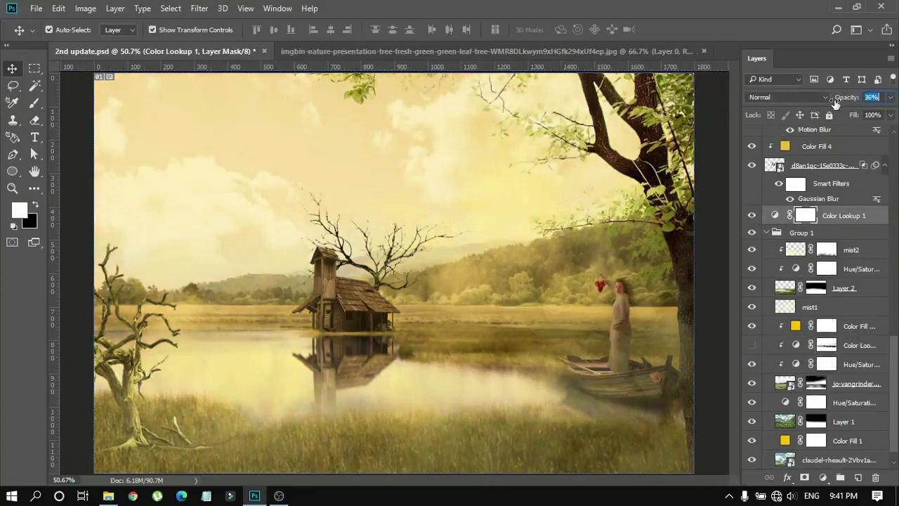
Step: Check the Color Fill 4, Color Fill 1 copy, Color Fill 2 and Color Fill 3 layers
left_click(842, 146)
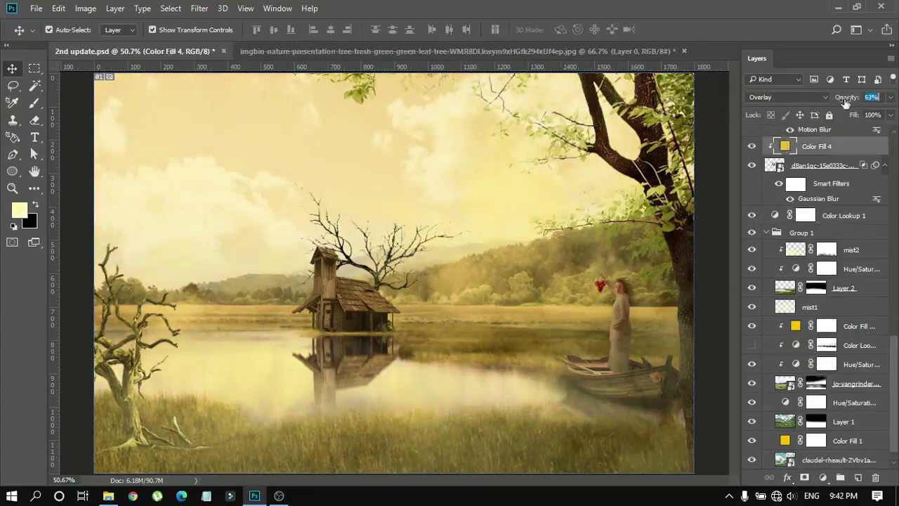
left_click(763, 330)
scroll(808, 281, "up", 3)
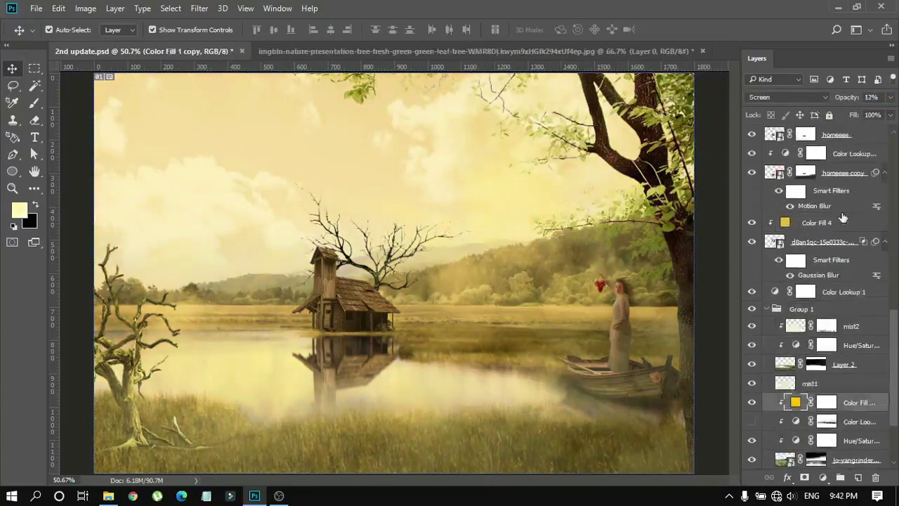
scroll(843, 218, "up", 4)
left_click(828, 154)
scroll(857, 211, "up", 3)
scroll(857, 211, "up", 3)
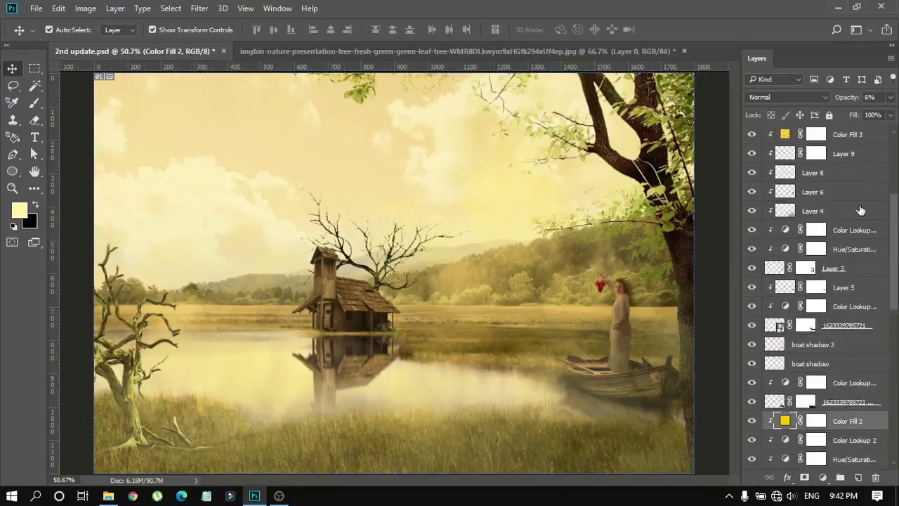
scroll(860, 210, "up", 2)
left_click(852, 192)
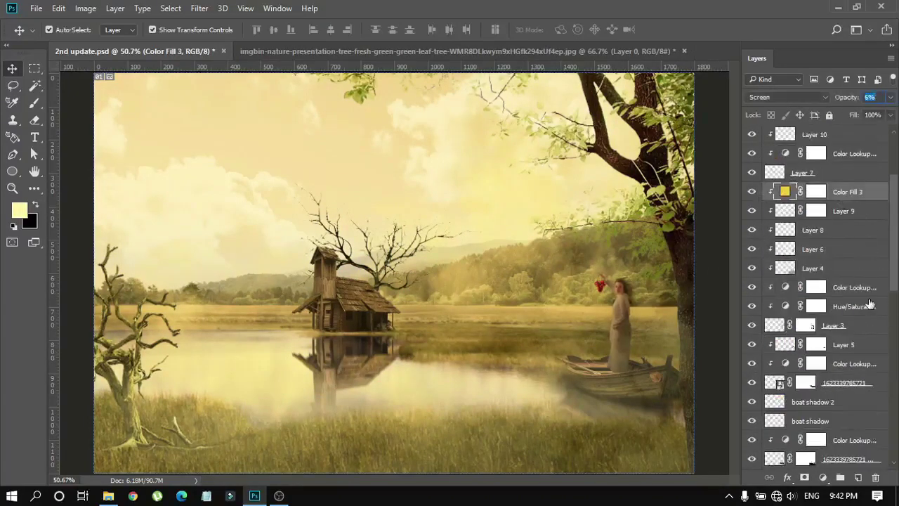
Step: Zoom to 100% to inspect the woman in the boat, then fit the whole image
key("ctrl+plus")
key("ctrl+plus")
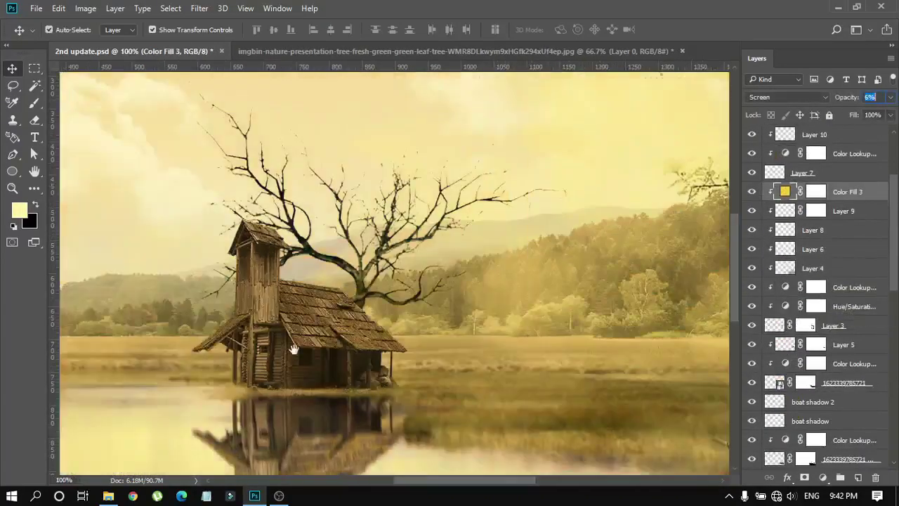
left_click_drag(293, 349, 85, 352)
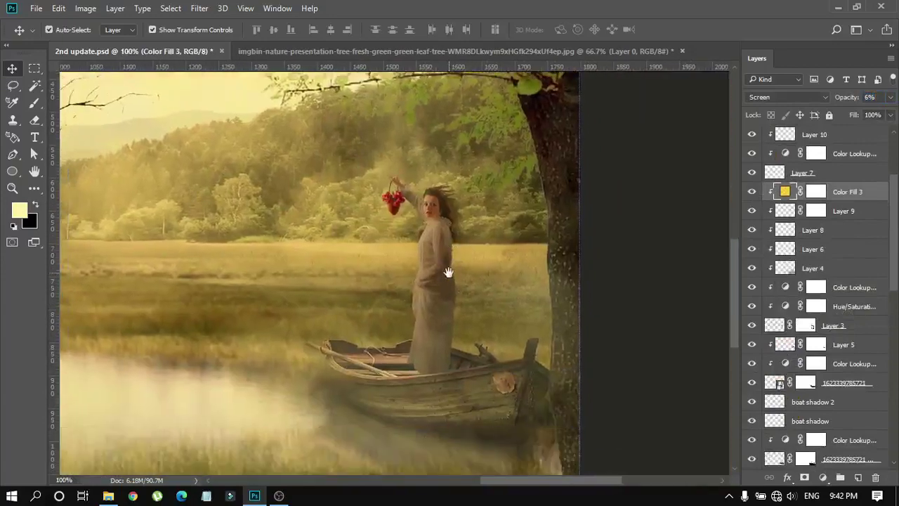
left_click_drag(445, 377, 528, 272)
left_click_drag(204, 292, 526, 303)
key("ctrl+0")
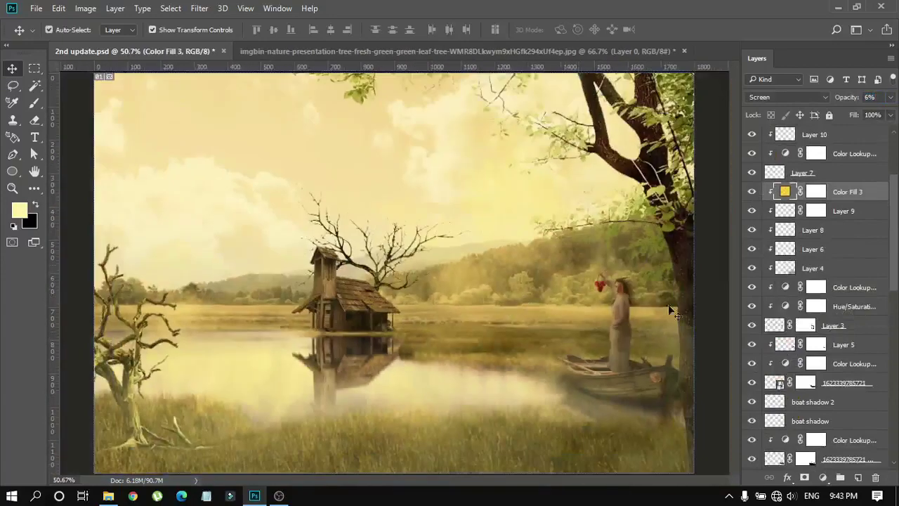
Step: Open Gaussian Blur for the jo-vangrinderbeek mountain layer
scroll(815, 358, "down", 5)
scroll(814, 359, "down", 5)
left_click(783, 383)
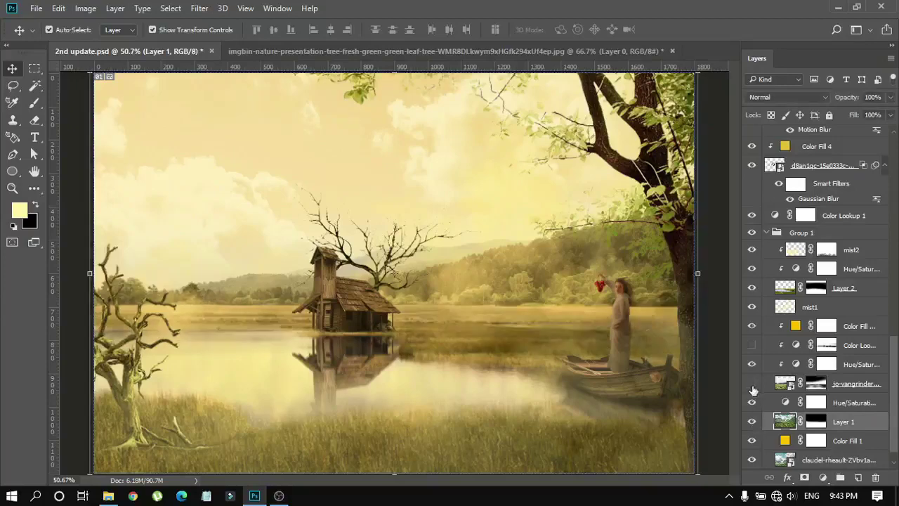
left_click(199, 9)
left_click(414, 203)
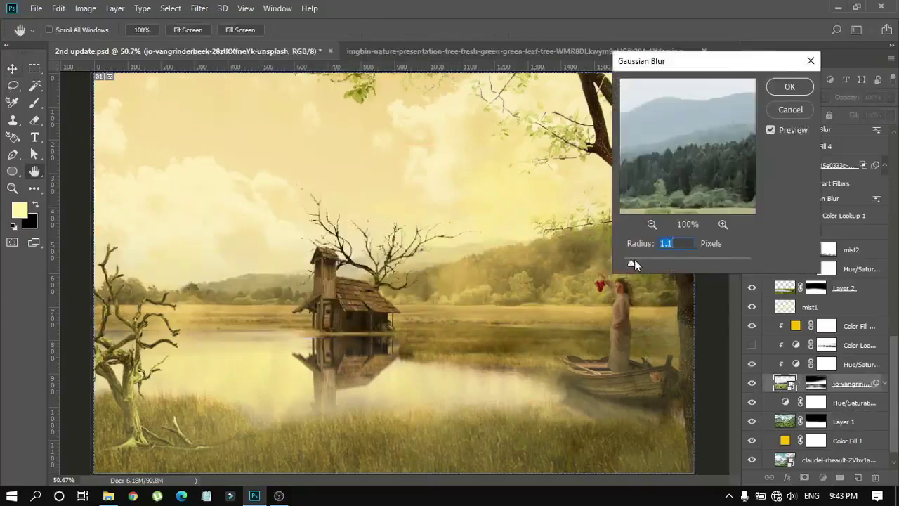
Step: Apply the roughly 1.1-pixel Gaussian Blur to the mountain layer
key("Return")
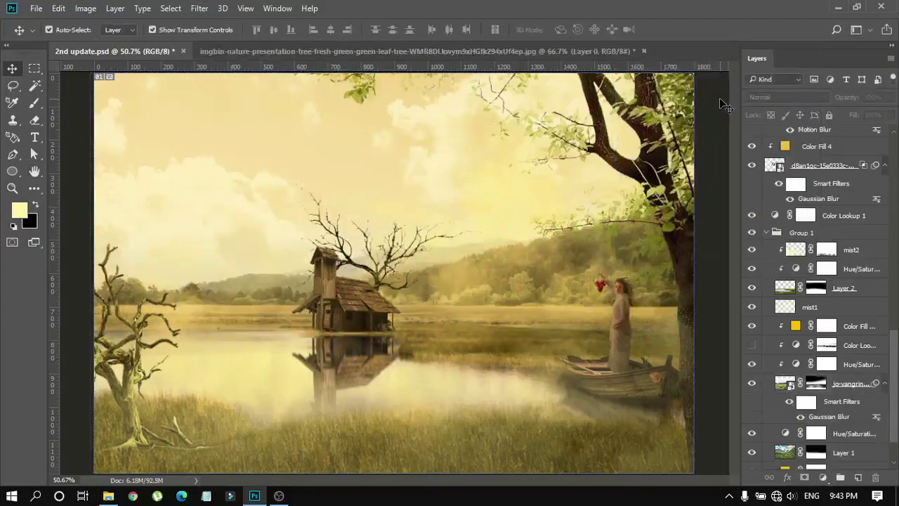
scroll(815, 281, "up", 5)
scroll(815, 211, "up", 5)
Step: Paint black on Layer 11's mask to fade the fallen branches at the dead tree's base
left_click(805, 156)
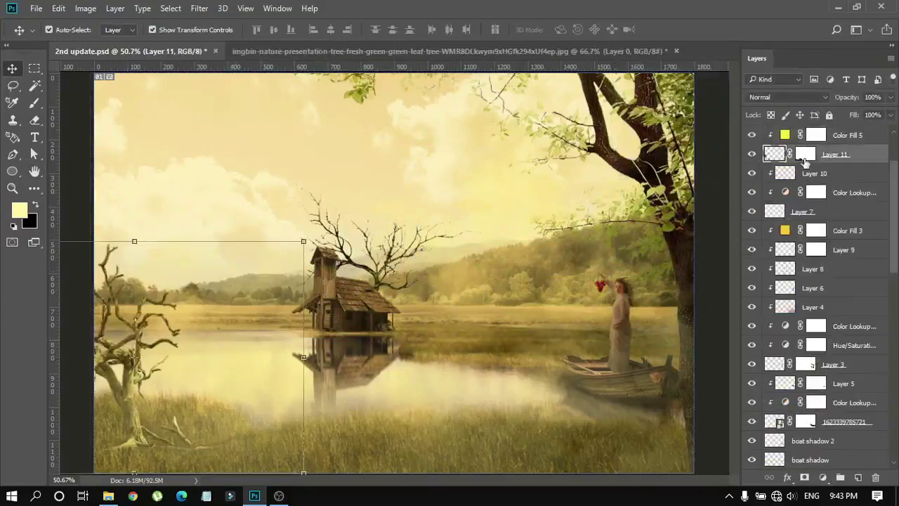
left_click(805, 156)
key("b")
key("ctrl+plus")
key("ctrl+plus")
key("ctrl+plus")
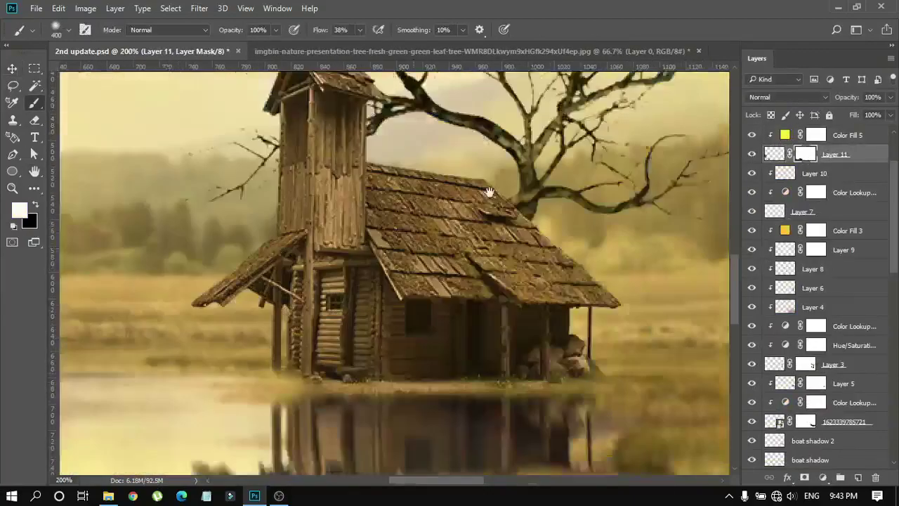
scroll(490, 191, "left", 10)
key("bracketleft")
key("bracketleft")
key("bracketleft")
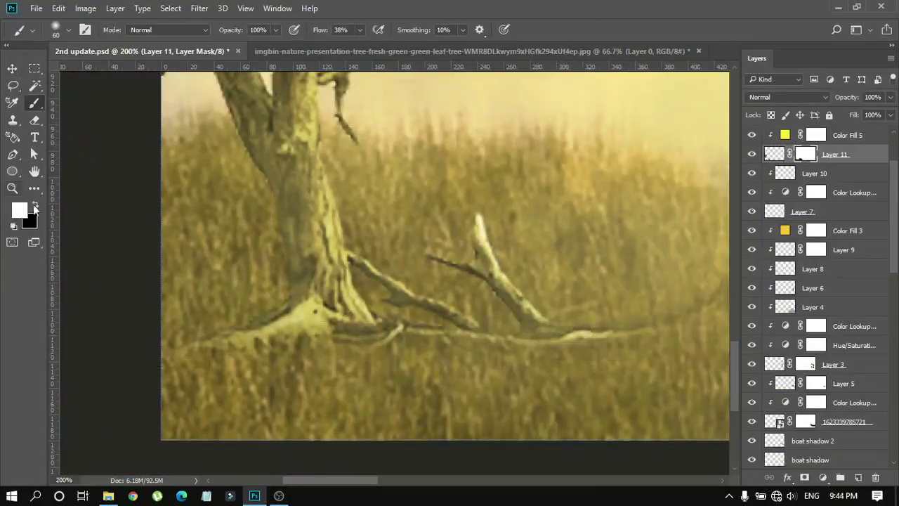
left_click_drag(485, 225, 529, 364)
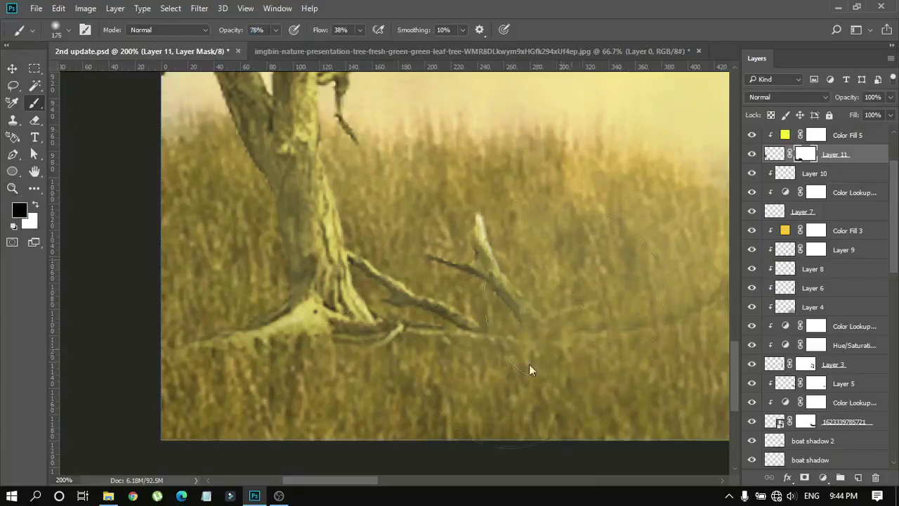
left_click_drag(351, 260, 451, 354)
key("v")
key("ctrl+0")
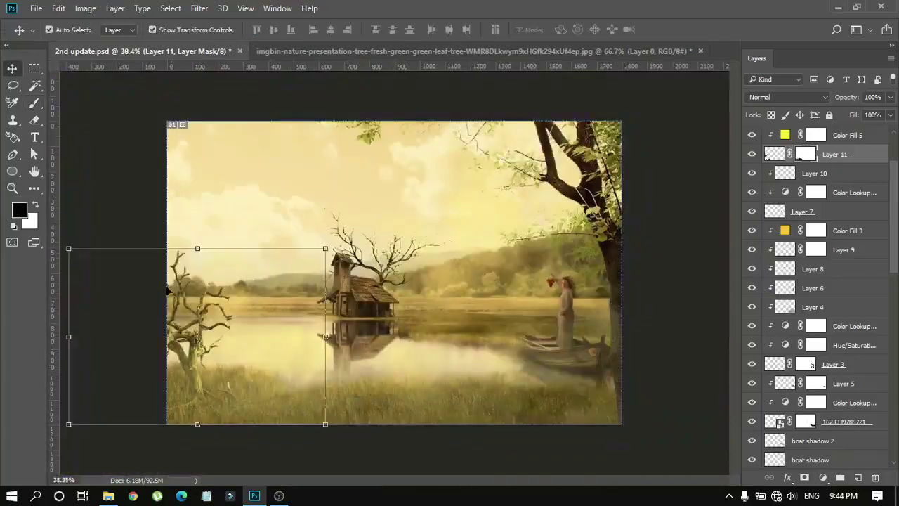
key("b")
key("v")
left_click(695, 353)
scroll(838, 295, "up", 2)
scroll(837, 295, "up", 2)
left_click(751, 135)
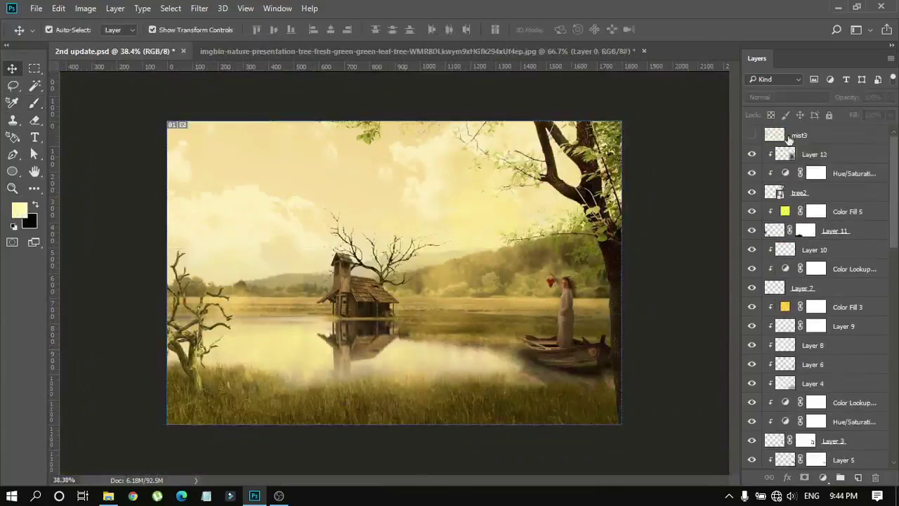
left_click(801, 134)
scroll(843, 210, "down", 5)
scroll(860, 242, "down", 4)
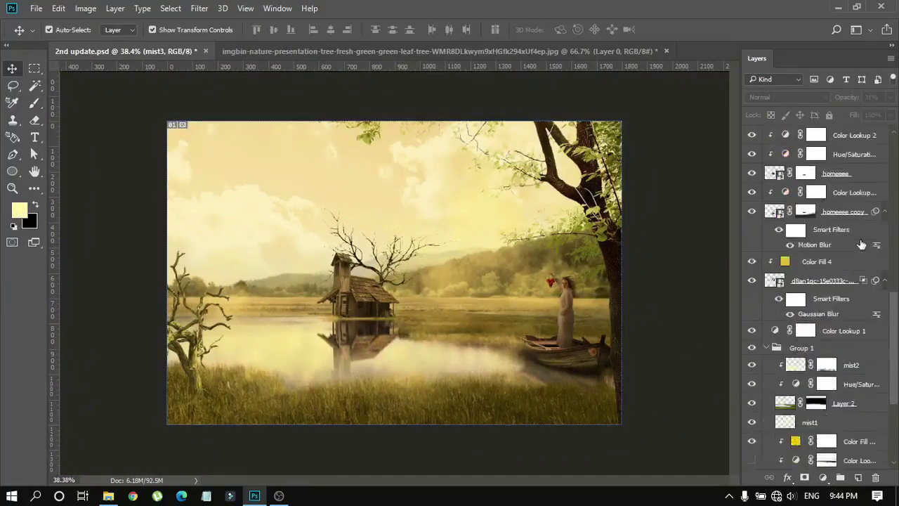
scroll(861, 243, "down", 4)
left_click(751, 346)
scroll(842, 347, "up", 2)
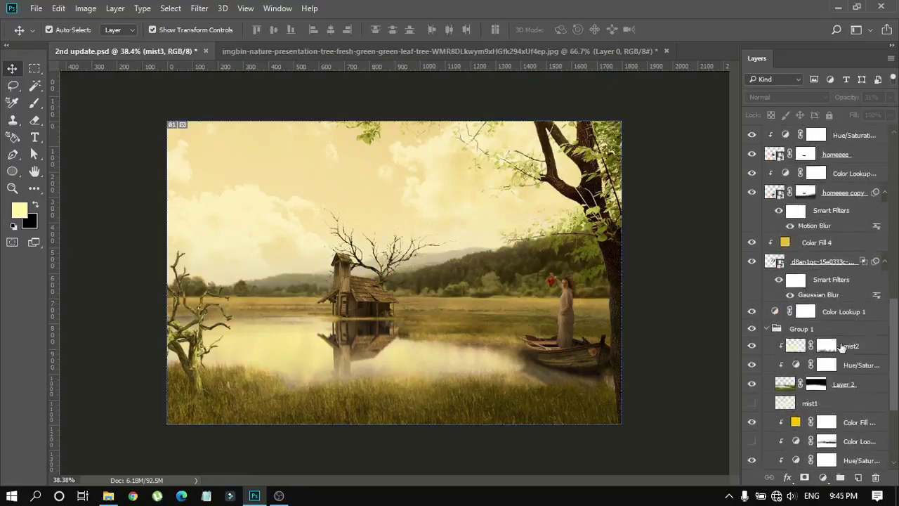
scroll(841, 345, "up", 4)
scroll(840, 346, "up", 4)
scroll(838, 345, "up", 3)
scroll(839, 345, "down", 3)
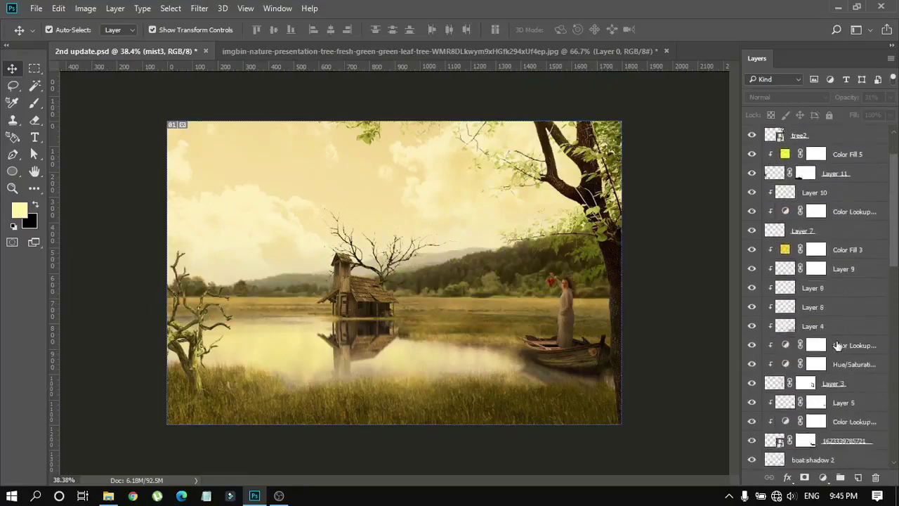
scroll(838, 345, "down", 3)
scroll(835, 344, "down", 3)
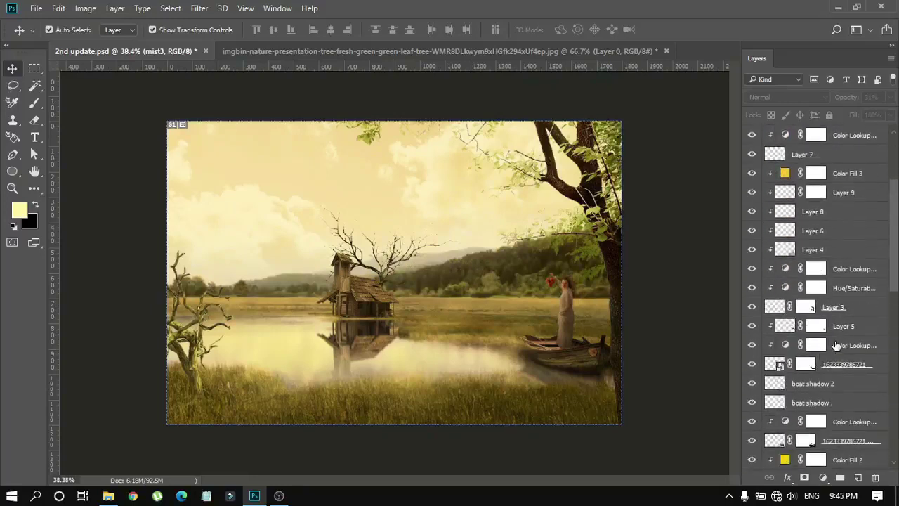
scroll(835, 344, "down", 3)
scroll(833, 345, "down", 4)
scroll(832, 345, "down", 3)
scroll(832, 344, "down", 9)
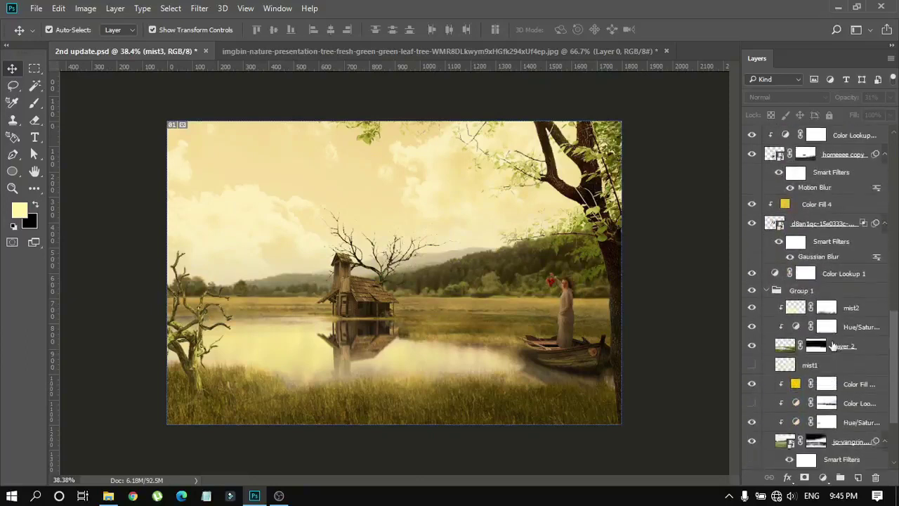
Step: Show mist1 and set up a smaller soft brush with a near-white cream colour
left_click(751, 364)
left_click(808, 364)
key("e")
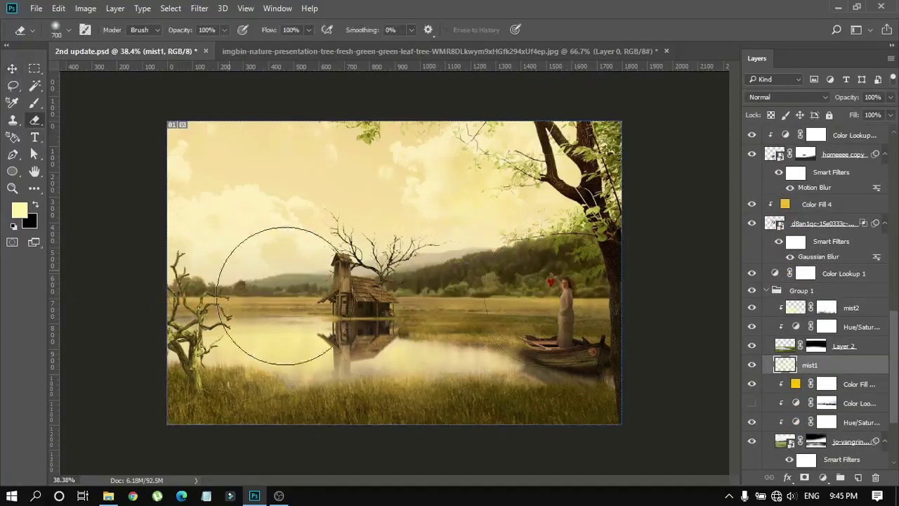
key("b")
right_click(402, 149)
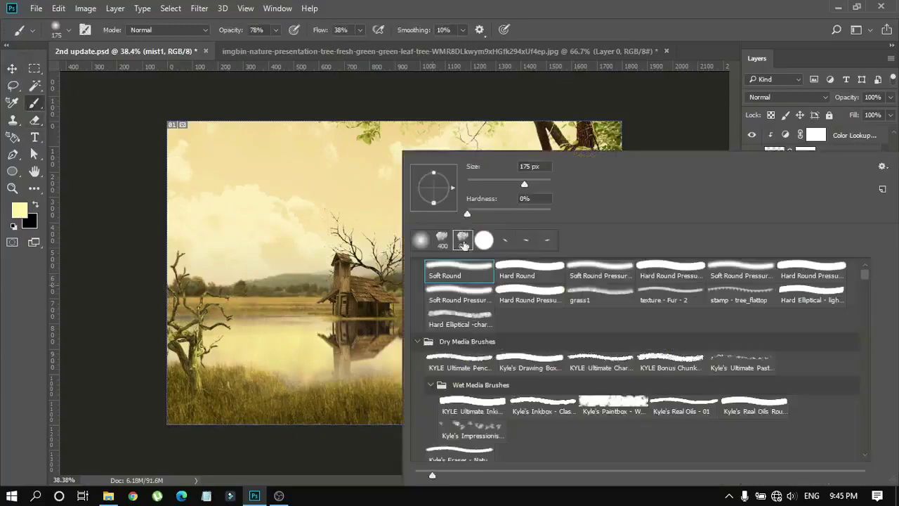
key("Escape")
key("bracketleft")
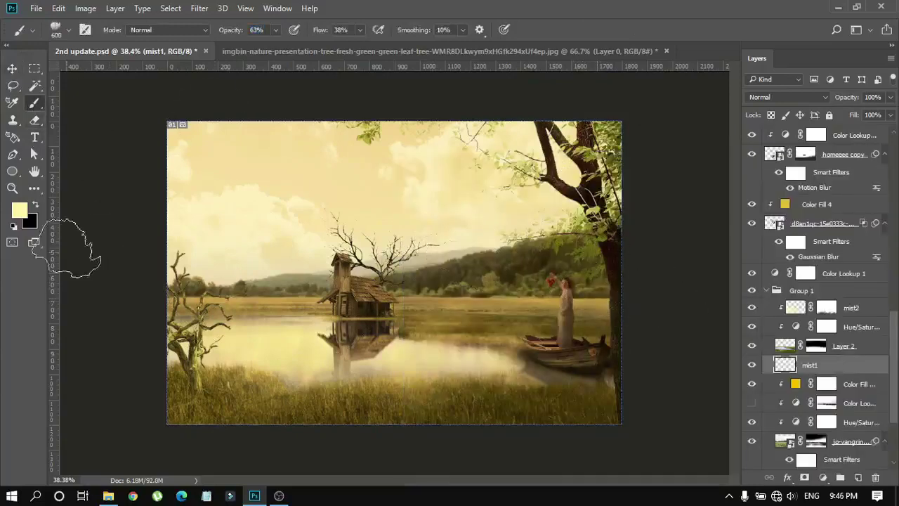
left_click(19, 209)
left_click(504, 126)
left_click(803, 114)
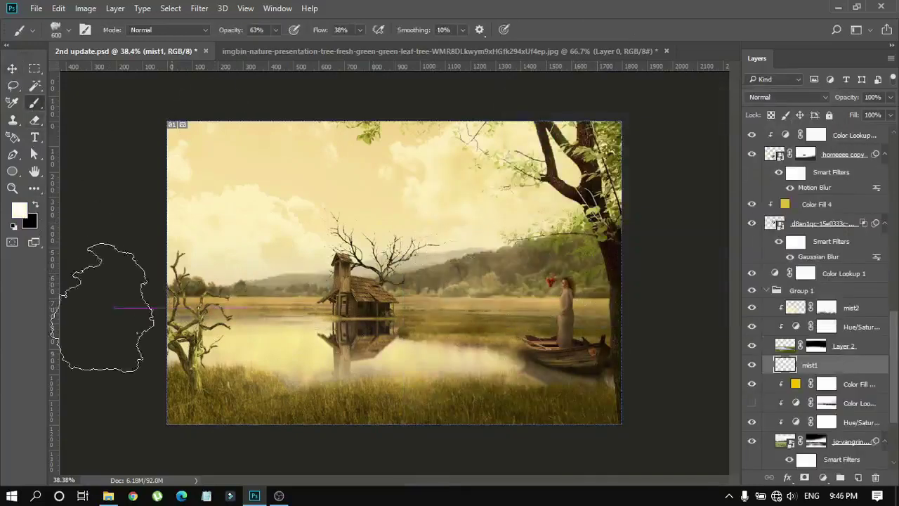
Step: Turn on mist3 and paint soft cream mist over the lower grass
scroll(798, 302, "up", 2)
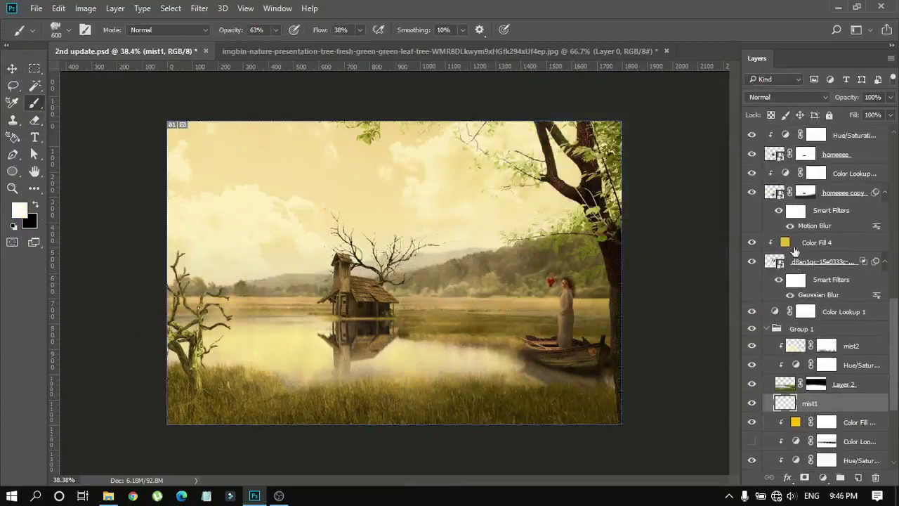
scroll(796, 281, "up", 3)
scroll(793, 260, "up", 3)
scroll(790, 242, "up", 3)
left_click(799, 135)
left_click(751, 135)
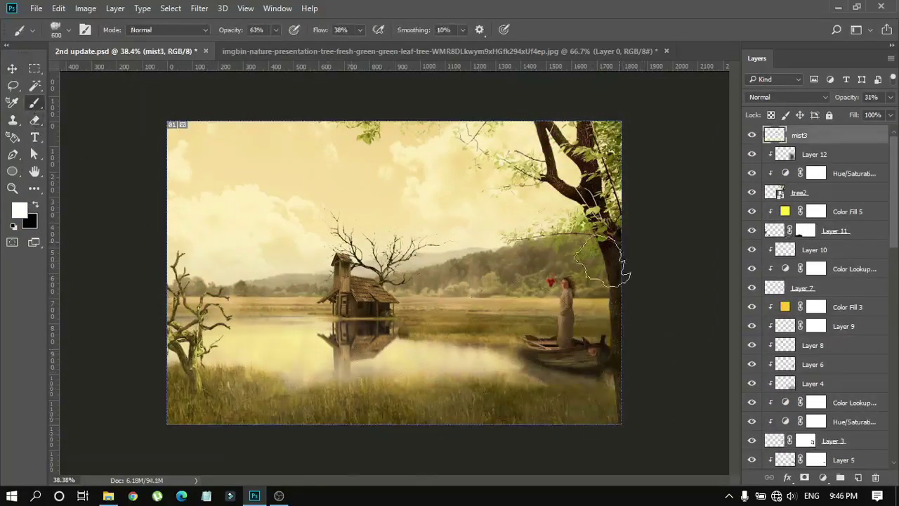
left_click_drag(447, 418, 519, 421)
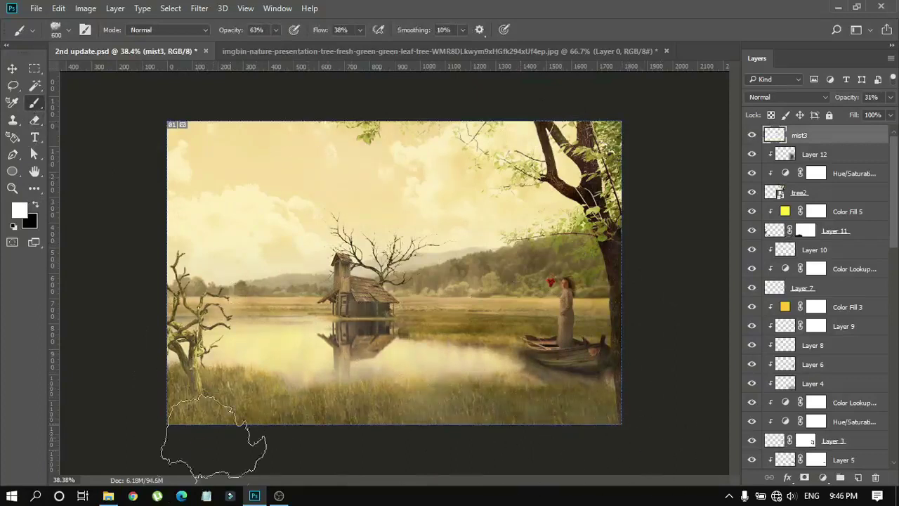
Step: With mist3 selected, browse File Explorer to the Desktop's manipulation new folder
key("v")
left_click(680, 284)
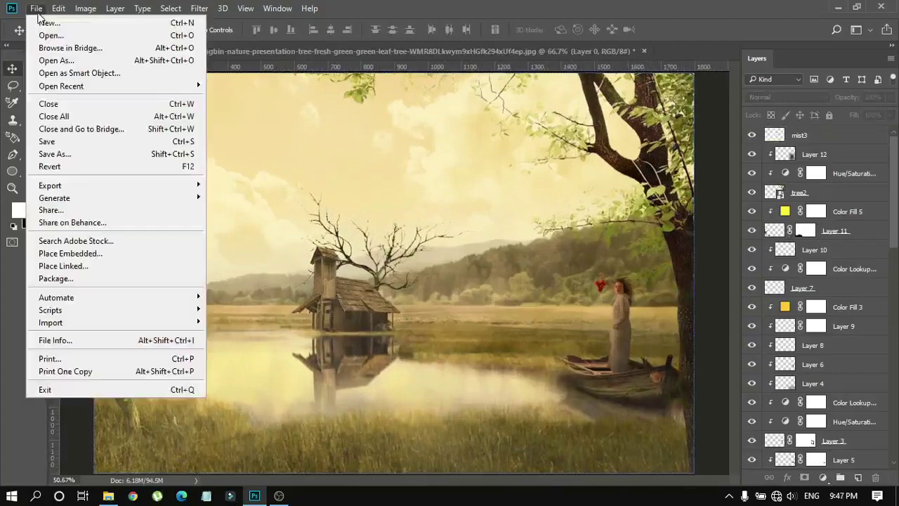
left_click(887, 137)
left_click(108, 495)
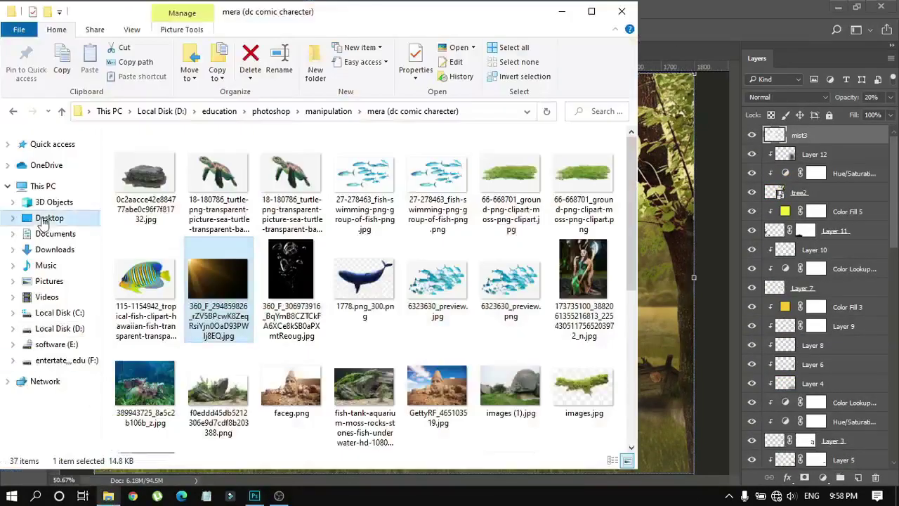
left_click(49, 217)
double_click(490, 220)
Step: Drag the sunlight-rays PNG into the composite, scale it down at left and commit
scroll(316, 281, "down", 5)
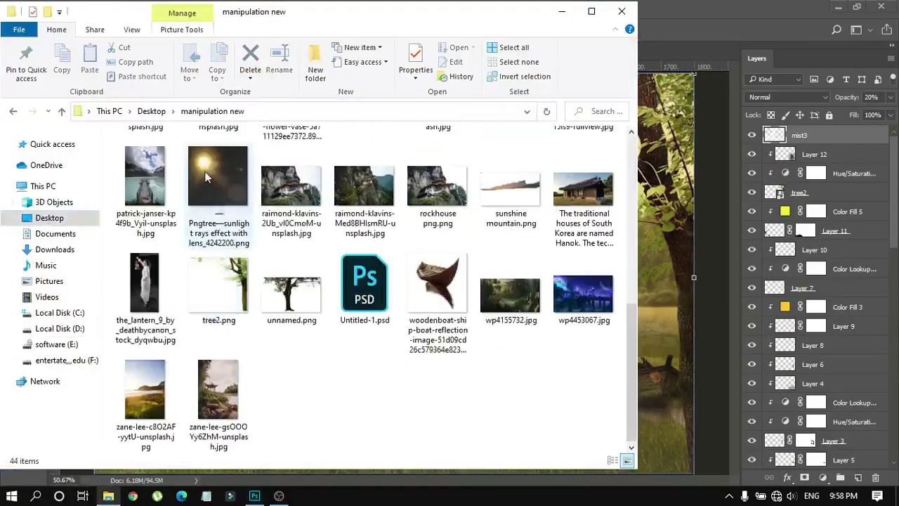
left_click_drag(281, 20, 46, 22)
left_click_drag(532, 213, 532, 213)
mouse_move(467, 147)
left_mouse_down()
mouse_move(361, 237)
mouse_move(174, 288)
left_mouse_up()
key("Return")
Step: Set the sunlight layer to Screen blend and enlarge it toward the left horizon
left_click(788, 97)
left_click(755, 192)
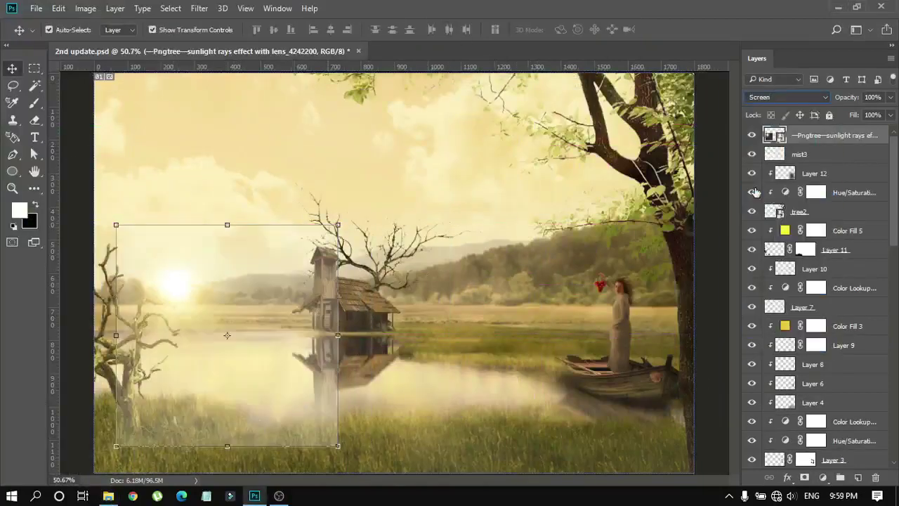
left_click_drag(338, 225, 372, 194)
left_click_drag(194, 274, 201, 271)
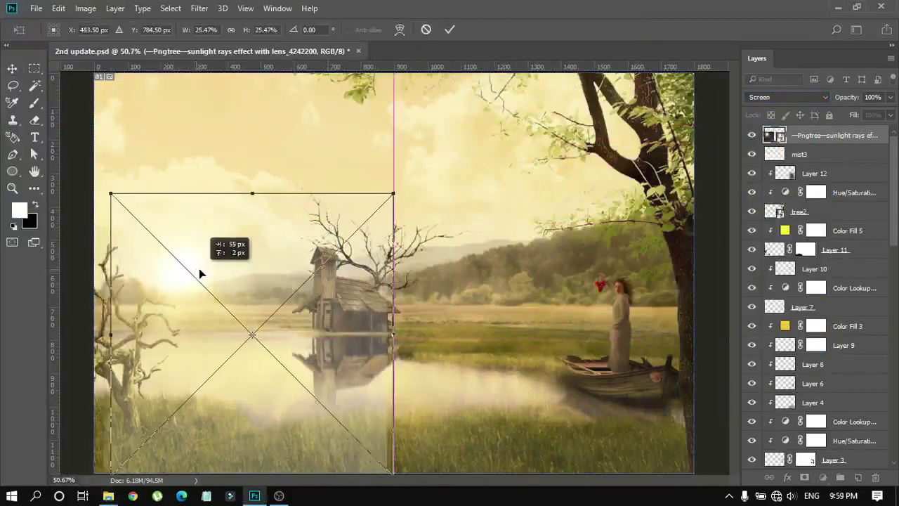
key("Return")
Step: Add a Hue/Saturation adjustment shifting the sunlight's hue and raising saturation
left_click(823, 477)
left_click(737, 335)
mouse_move(520, 208)
left_mouse_down()
mouse_move(532, 211)
mouse_move(500, 188)
left_mouse_up()
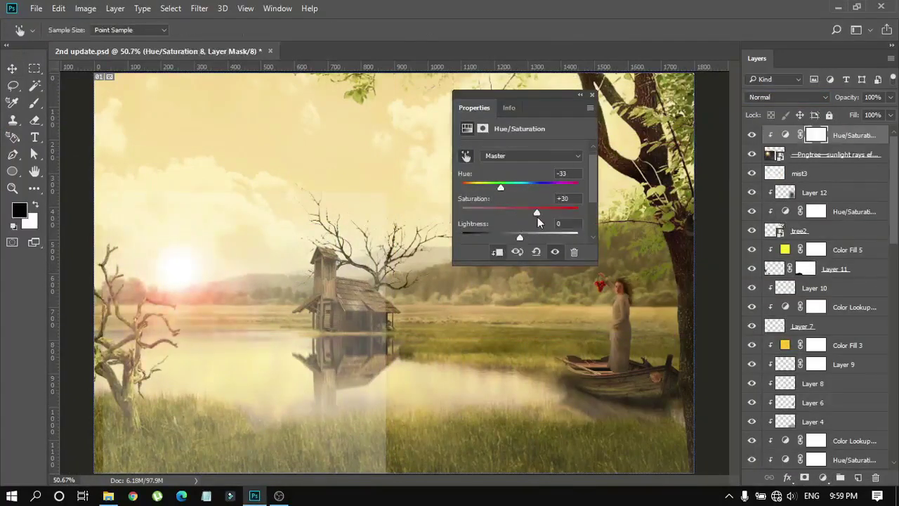
left_click(590, 96)
Step: Paint black on the sunlight mask to hide its boxy edge over the lower-left grass
left_click(806, 154)
key("b")
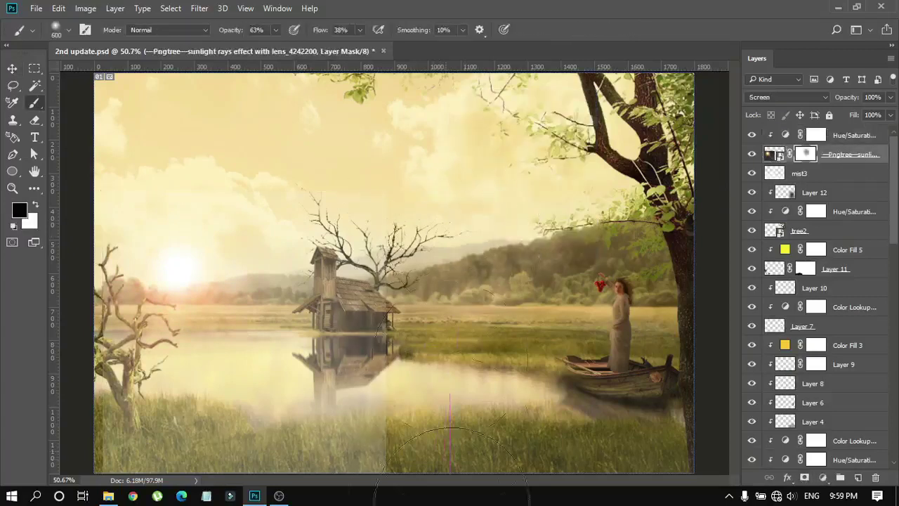
key("0")
left_click_drag(421, 442, 113, 435)
key("bracketright")
key("bracketright")
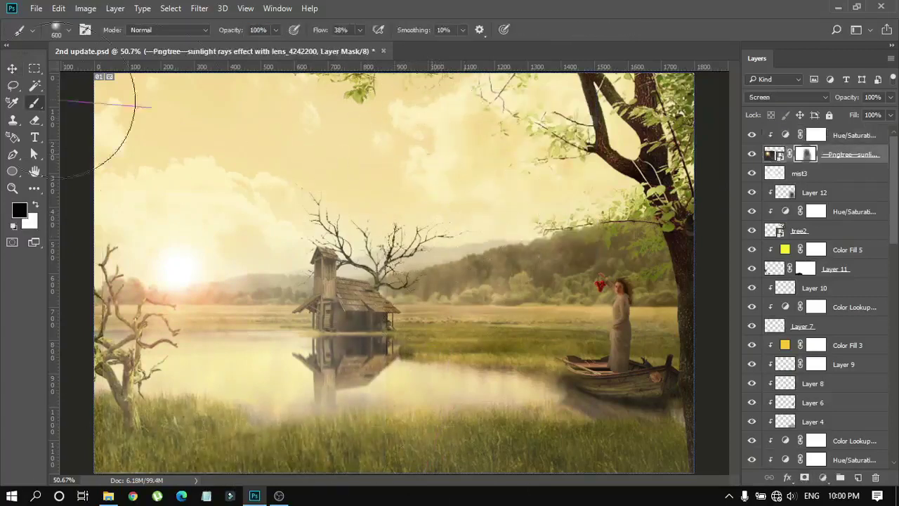
Step: Scale the sunlight glow larger and review the Hue/Saturation settings
key("ctrl+t")
left_click_drag(382, 185, 416, 167)
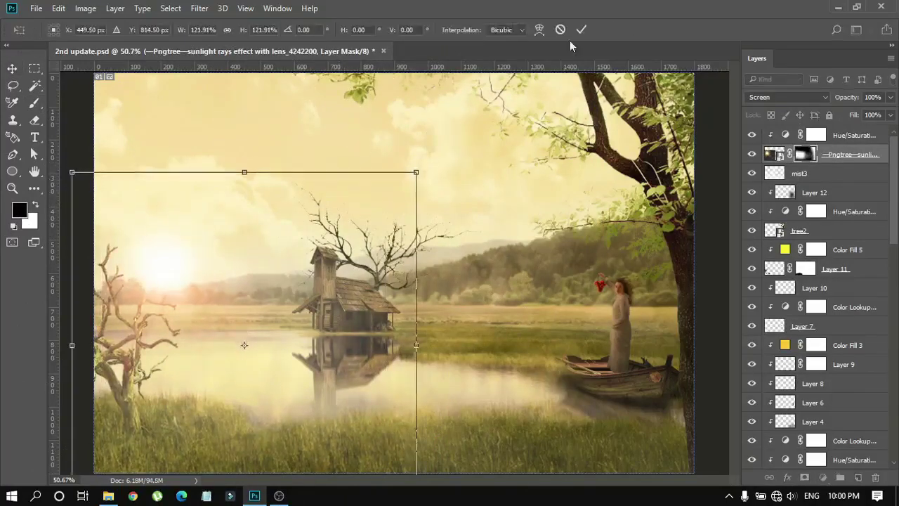
key("Return")
key("alt+bracketright")
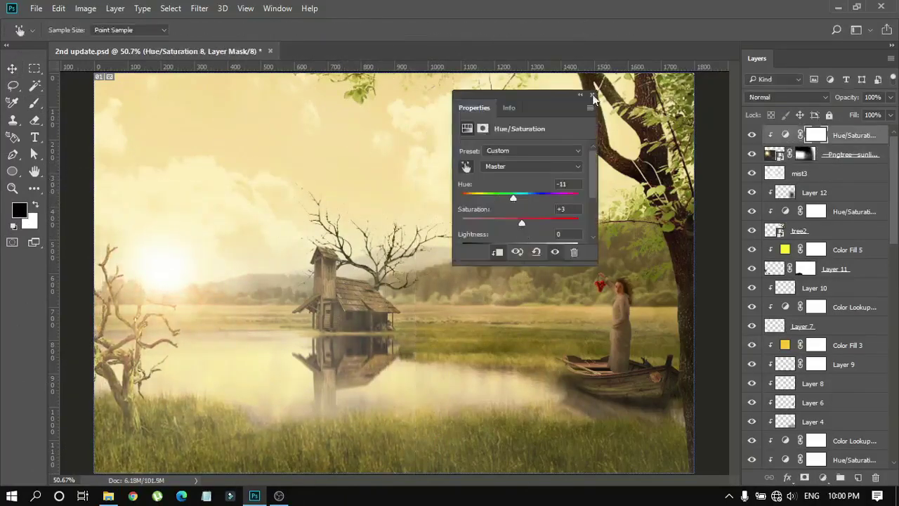
left_click(592, 95)
key("v")
key("alt+bracketleft")
key("ctrl+t")
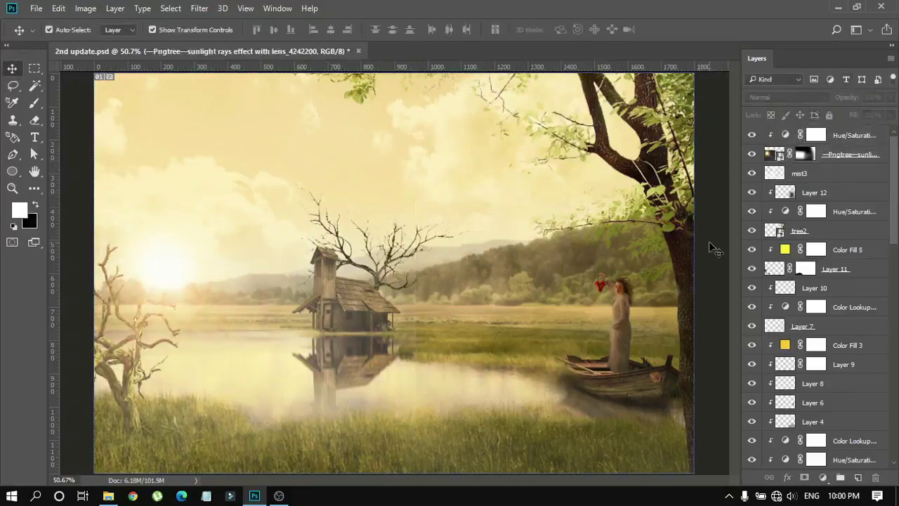
Step: Add a pale cream Solid Color fill layer, Color Fill 6
left_click(713, 249)
scroll(815, 295, "down", 5)
scroll(814, 295, "down", 3)
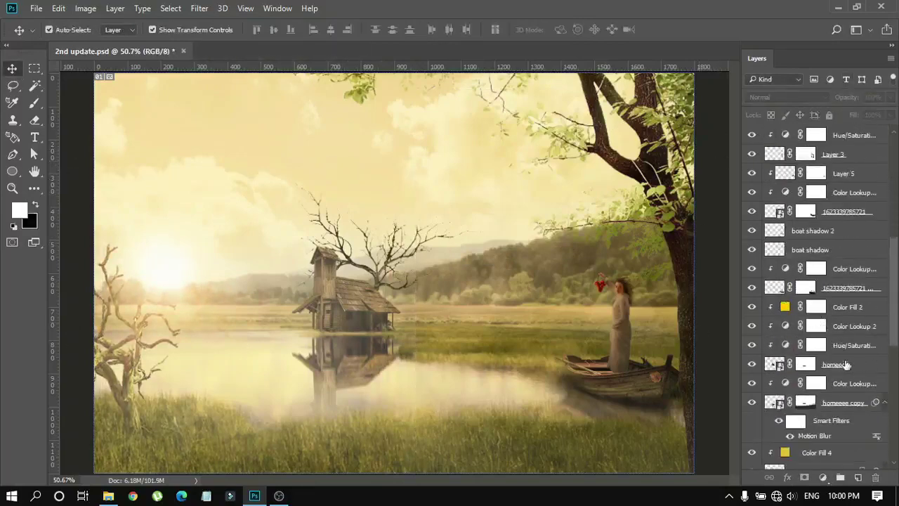
left_click(843, 364)
left_click(823, 476)
left_click(746, 190)
left_click(584, 124)
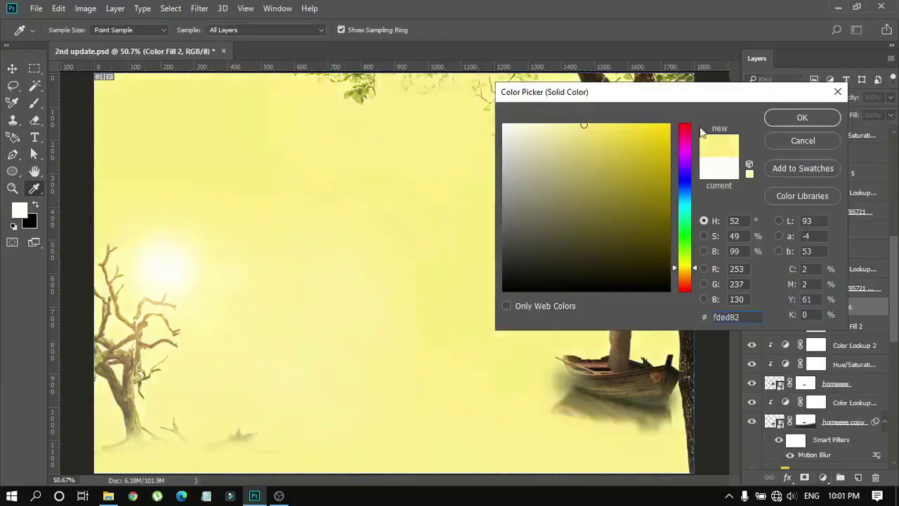
left_click(554, 125)
left_click(803, 116)
Step: Clip Color Fill 6 to the layer below and fill its mask with black
left_click(829, 310, "alt")
key("x")
key("alt+BackSpace")
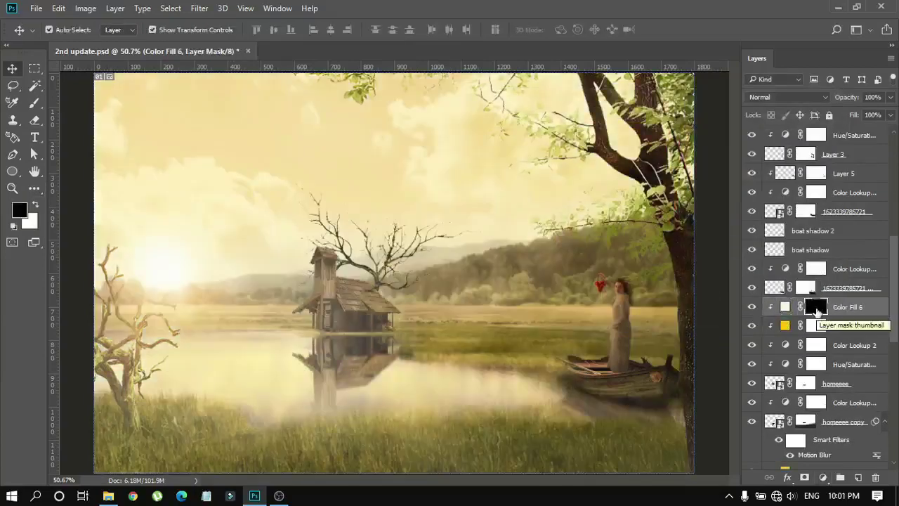
left_click(34, 103)
Step: Zoom in on the house tower and paint white with a fine brush along the roof's top edge
key("ctrl+plus")
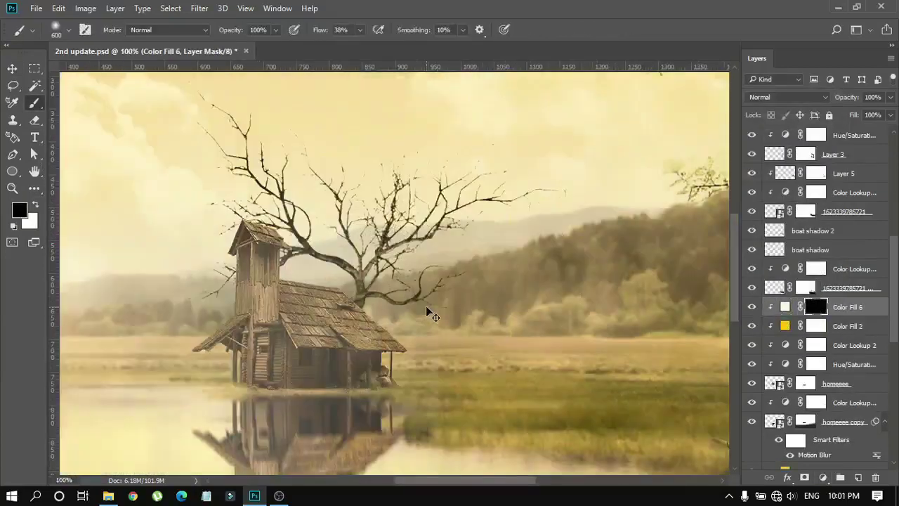
key("ctrl+plus")
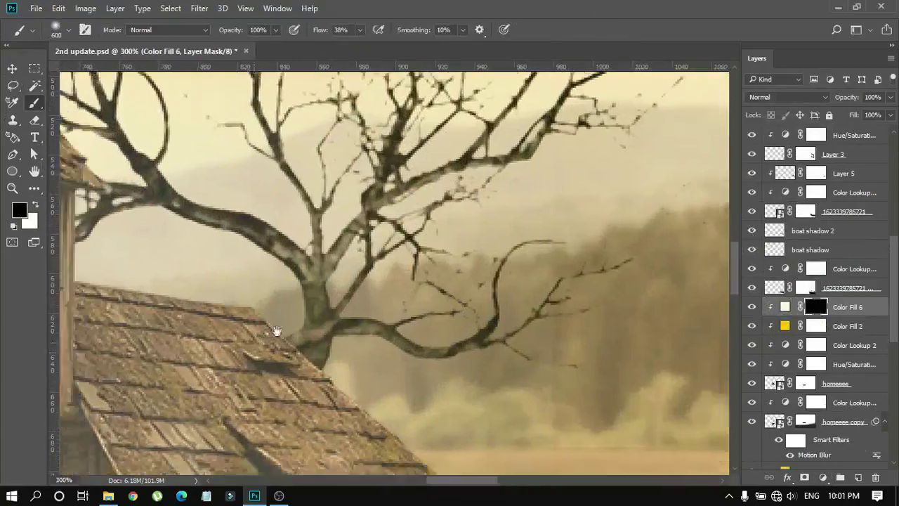
left_click_drag(285, 315, 489, 266)
key("x")
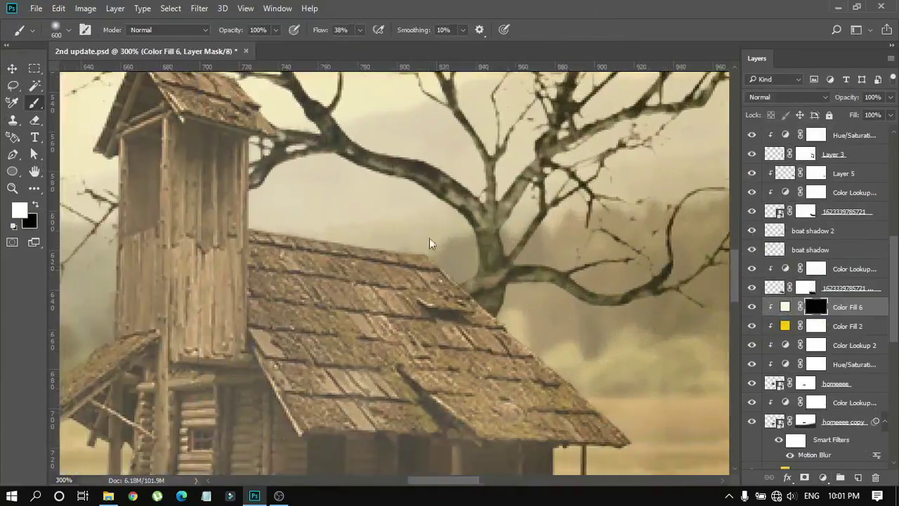
key("bracketleft")
key("bracketleft")
key("bracketleft")
left_click_drag(432, 265, 261, 232)
key("ctrl+0")
key("ctrl+plus")
key("ctrl+plus")
key("ctrl+plus")
key("ctrl+plus")
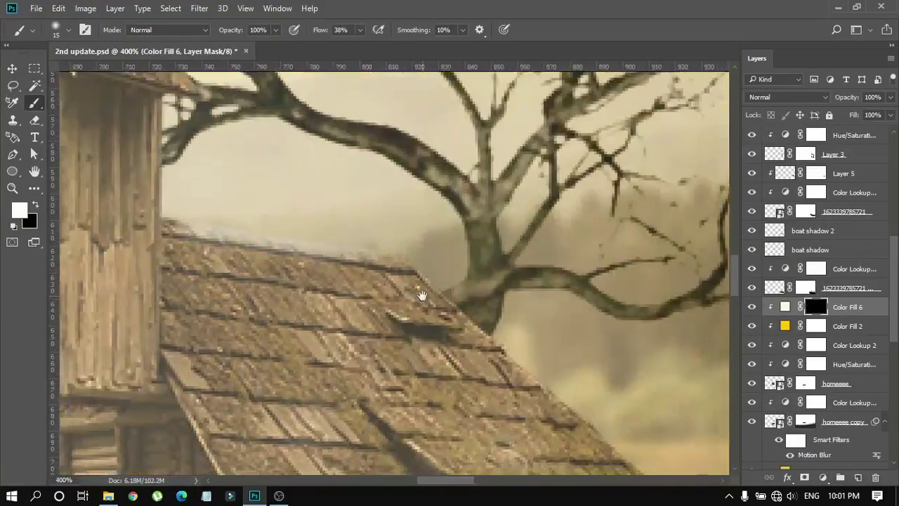
Step: Change Color Fill 6 to yellow and paint yellow light along the roof edge
double_click(785, 306)
left_click(732, 140)
left_click(803, 116)
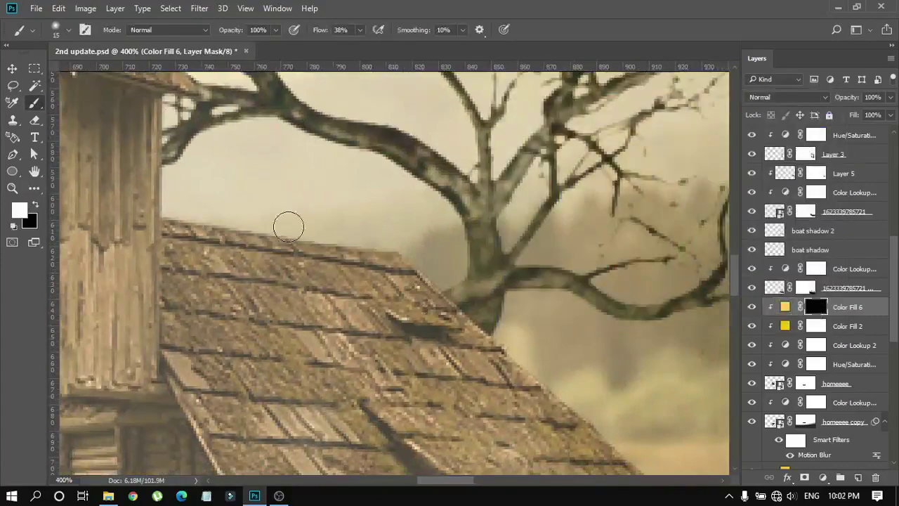
left_click_drag(289, 226, 420, 244)
key("ctrl+0")
key("ctrl+plus")
key("ctrl+plus")
key("ctrl+plus")
Step: Set Color Fill 6 to Overlay blending and frame the wooden tower
key("ctrl+plus")
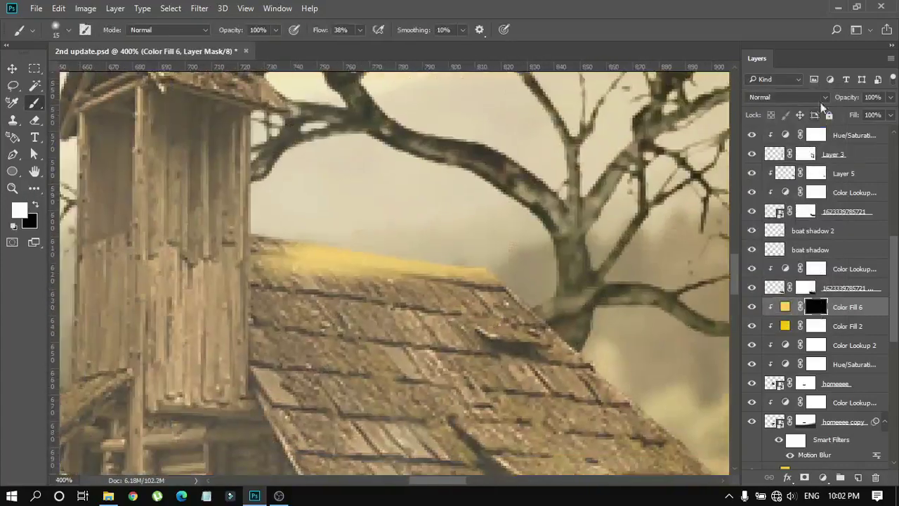
left_click(787, 97)
left_click(780, 286)
key("ctrl+0")
key("ctrl+plus")
key("ctrl+plus")
key("ctrl+plus")
key("ctrl+plus")
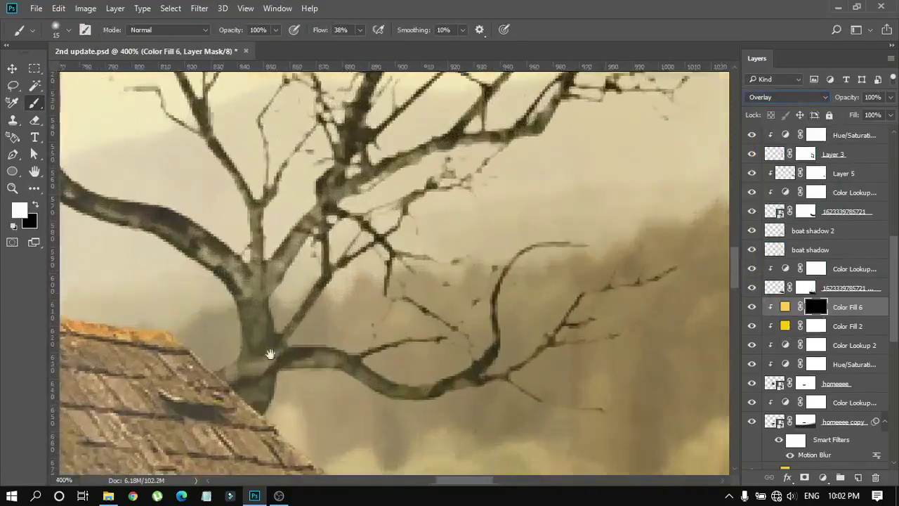
left_click_drag(270, 354, 653, 337)
Step: Set the brush to size 45 at full opacity and work over the tower and porch roofs
right_click(360, 150)
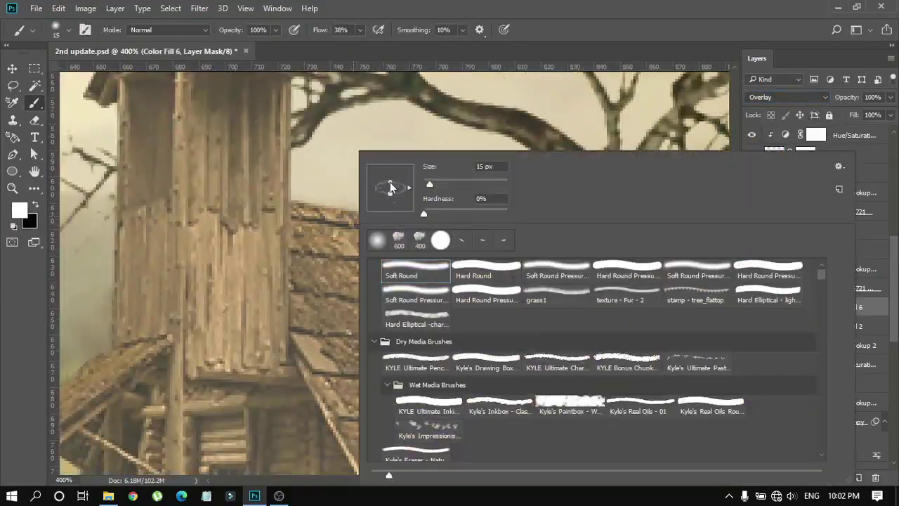
left_click(358, 210)
right_click(407, 221)
left_click(344, 204)
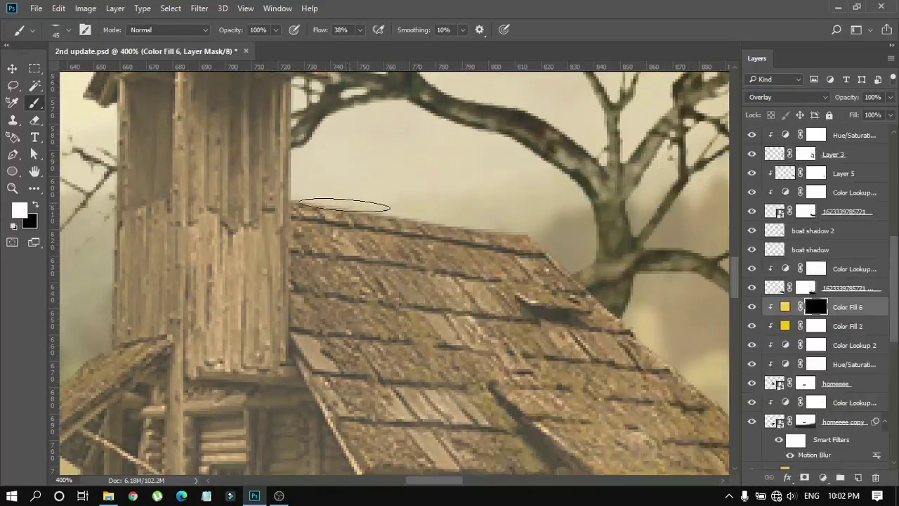
left_click_drag(401, 201, 425, 362)
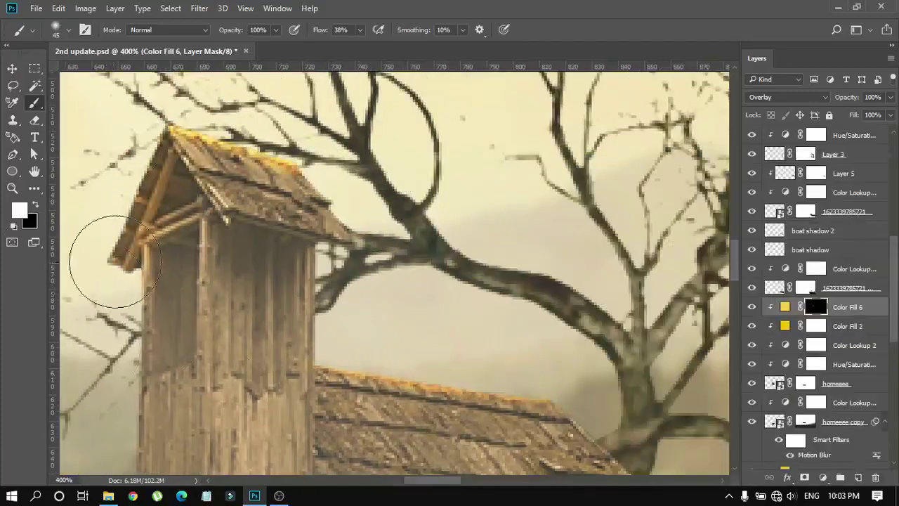
left_click_drag(110, 261, 282, 271)
left_click_drag(295, 112, 358, 422)
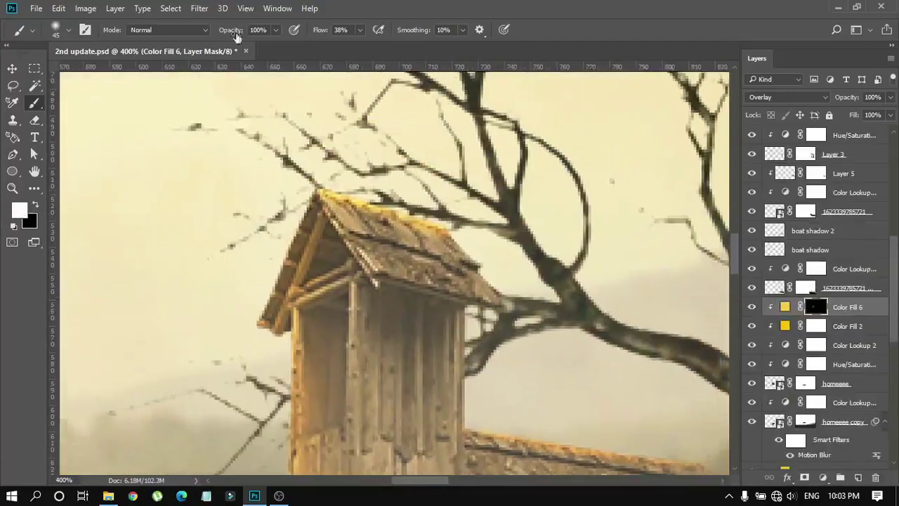
key("0")
left_click_drag(456, 289, 197, 35)
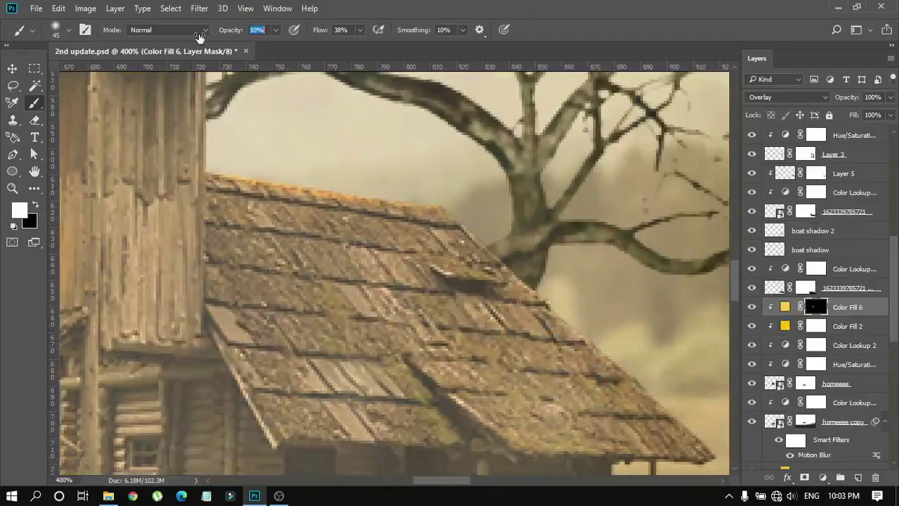
Step: Lower the brush opacity and frame the tower top for softer painting
key("ctrl+0")
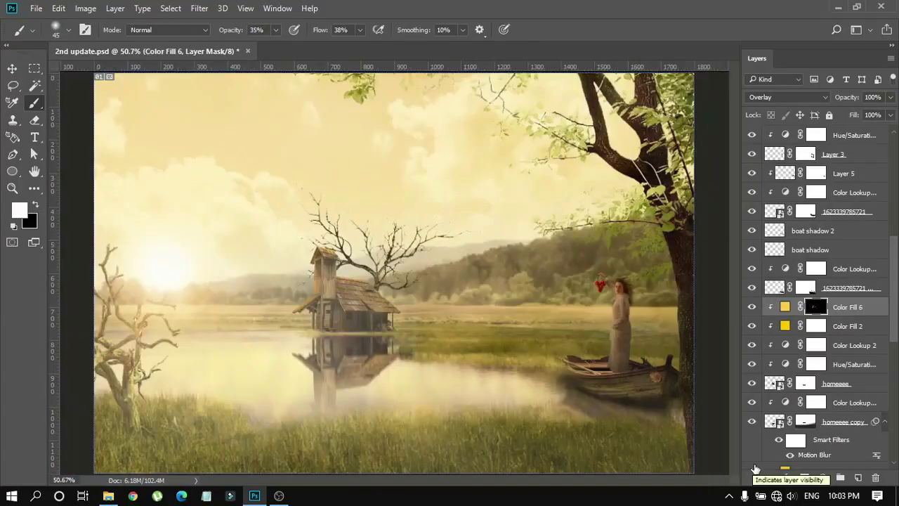
scroll(305, 303, "up", 5)
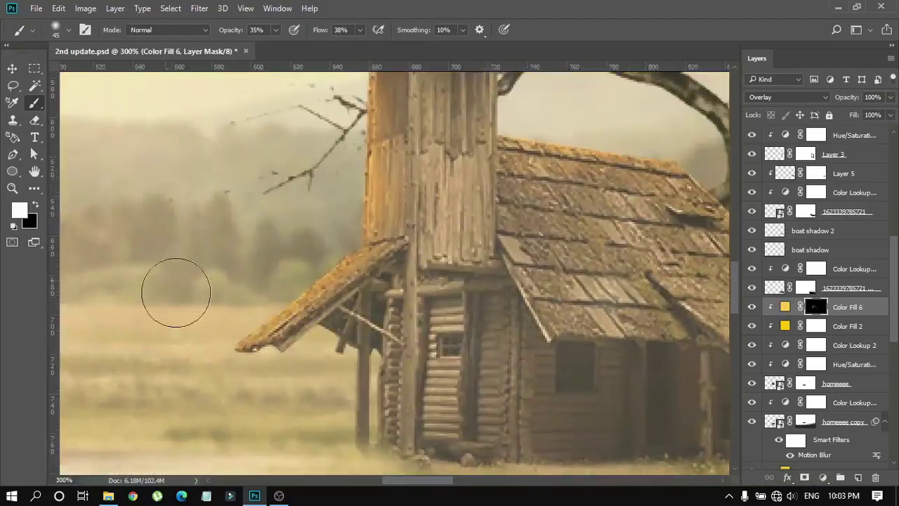
key("1")
key("9")
left_click_drag(408, 201, 462, 278)
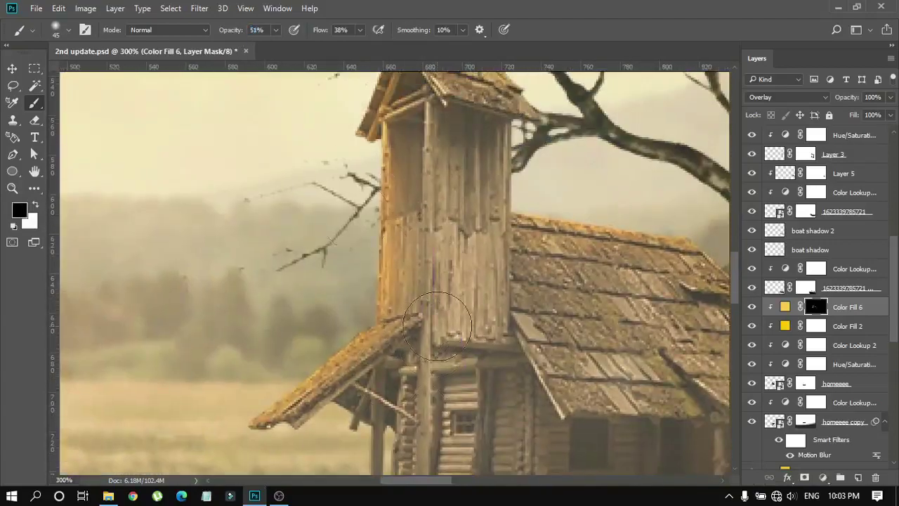
scroll(281, 184, "up", 1)
Step: Switch to white paint, fit the image, and reselect the Color Fill 6 layer
key("x")
scroll(482, 246, "down", 2)
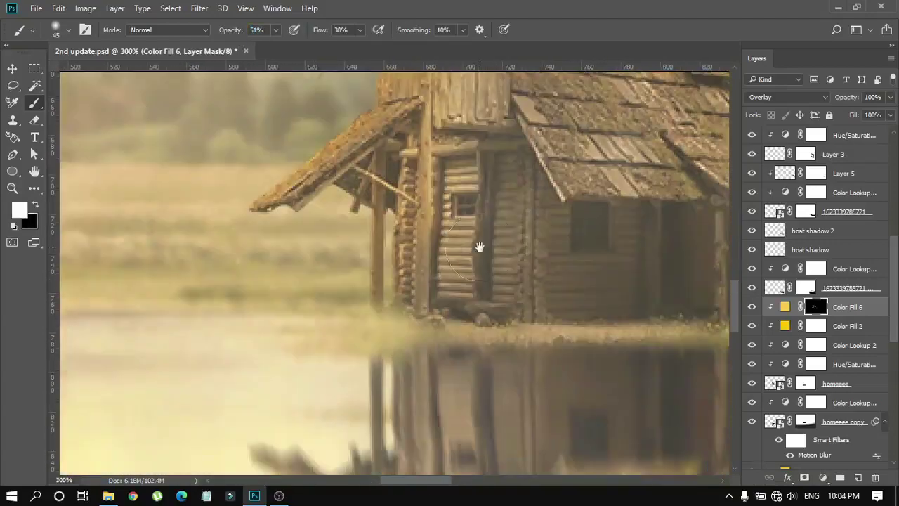
key("ctrl+0")
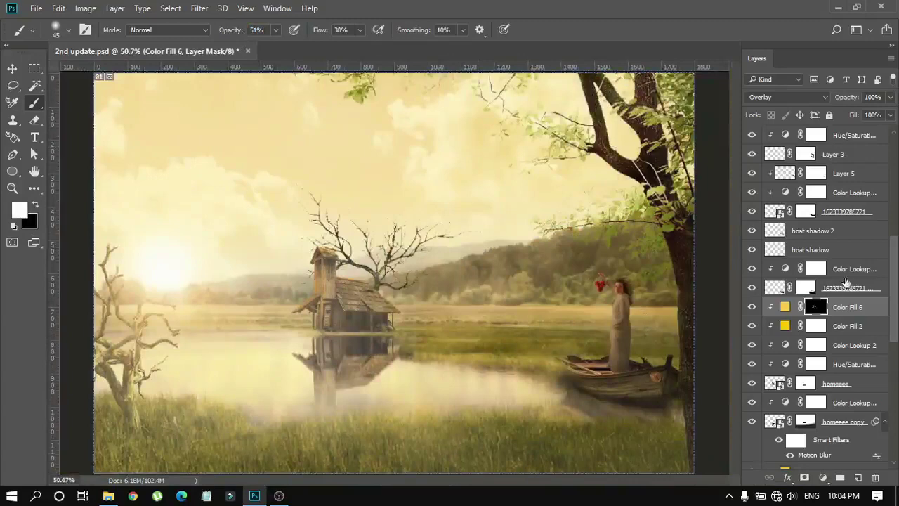
scroll(846, 282, "down", 3)
left_click(775, 428)
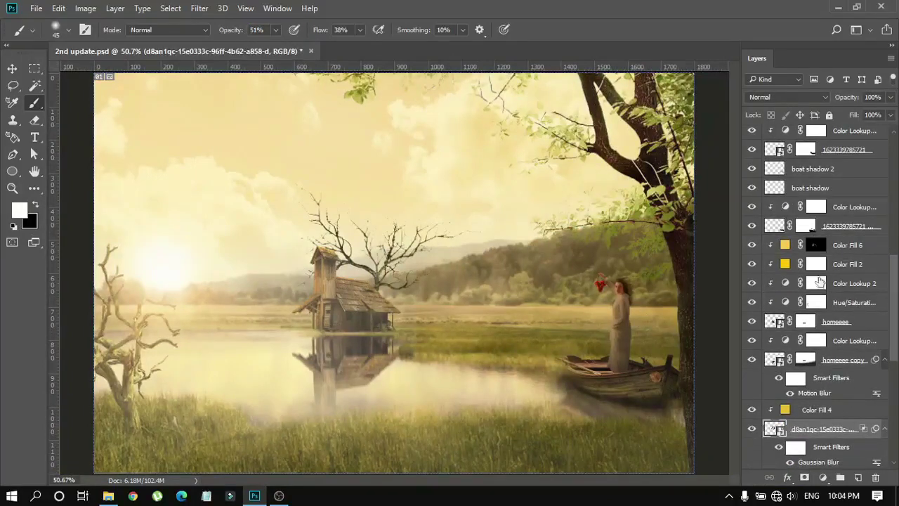
double_click(785, 245)
key("Escape")
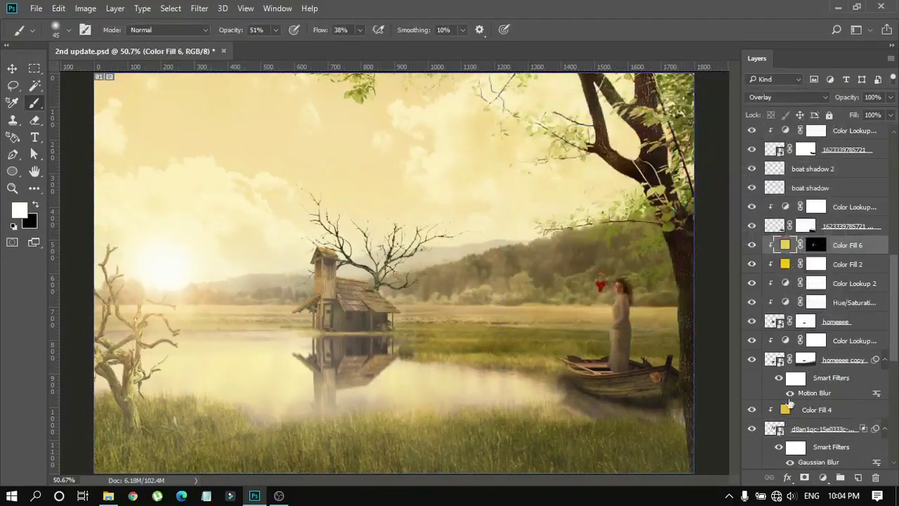
Step: Add a yellow Solid Color fill clipped to the layer below, with an inverted mask
left_click(817, 410)
left_click(824, 477)
left_click(730, 188)
left_click(616, 127)
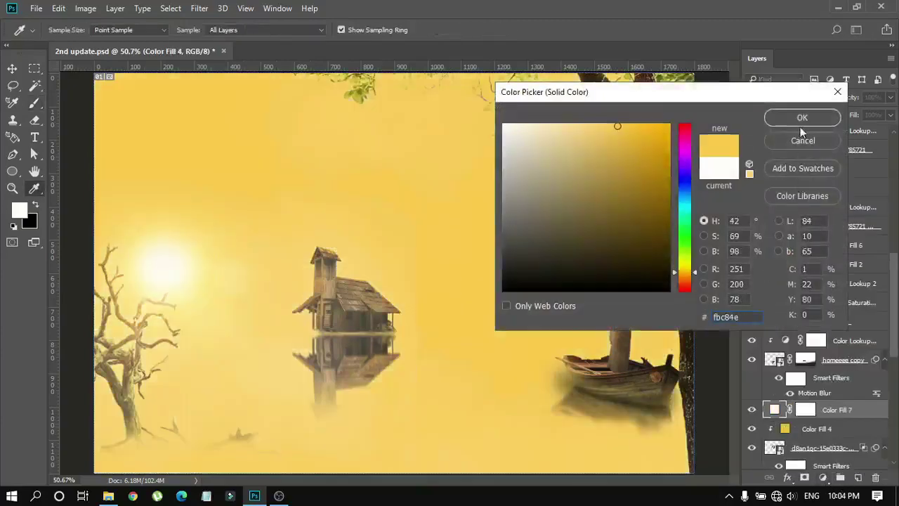
key("Return")
left_click(826, 414, "alt")
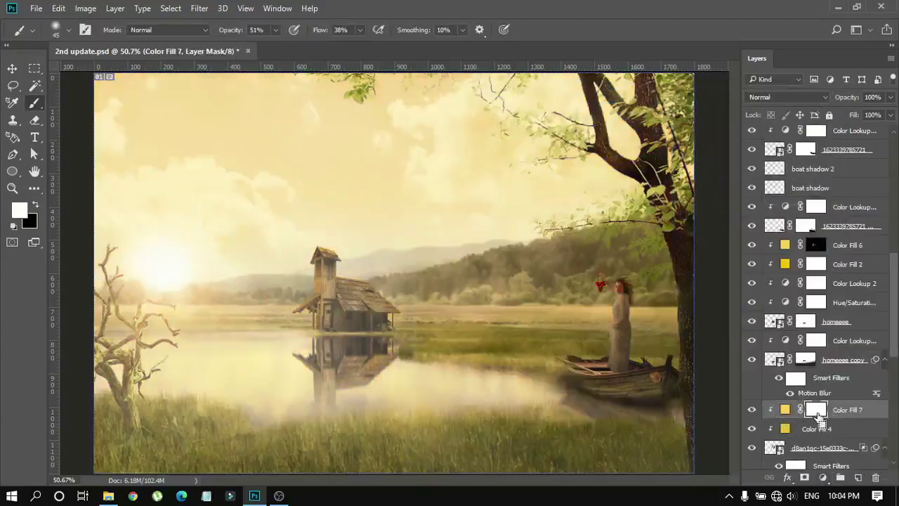
key("ctrl+i")
Step: Paint golden light onto the roof and trunk and set the fill to Overlay
key("ctrl+plus")
key("ctrl+plus")
key("ctrl+plus")
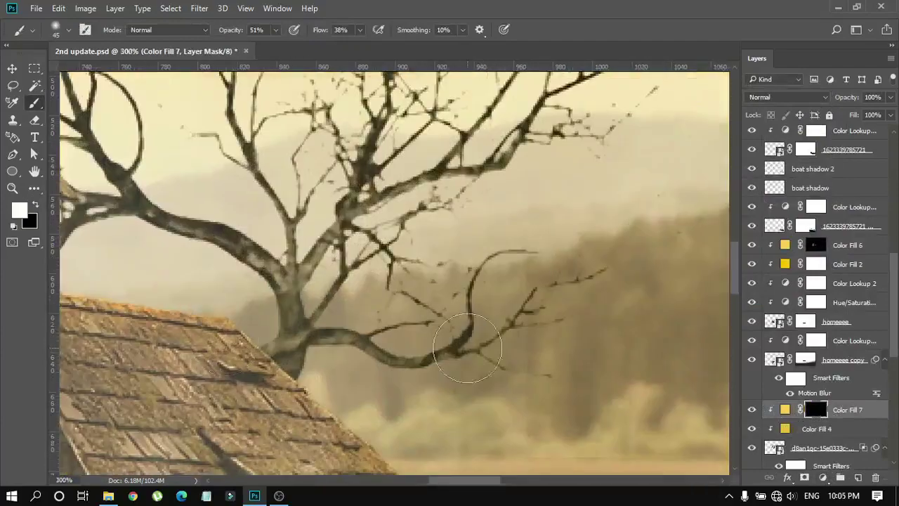
key("ctrl+plus")
mouse_move(363, 355)
left_mouse_down()
mouse_move(210, 260)
mouse_move(388, 349)
left_mouse_up()
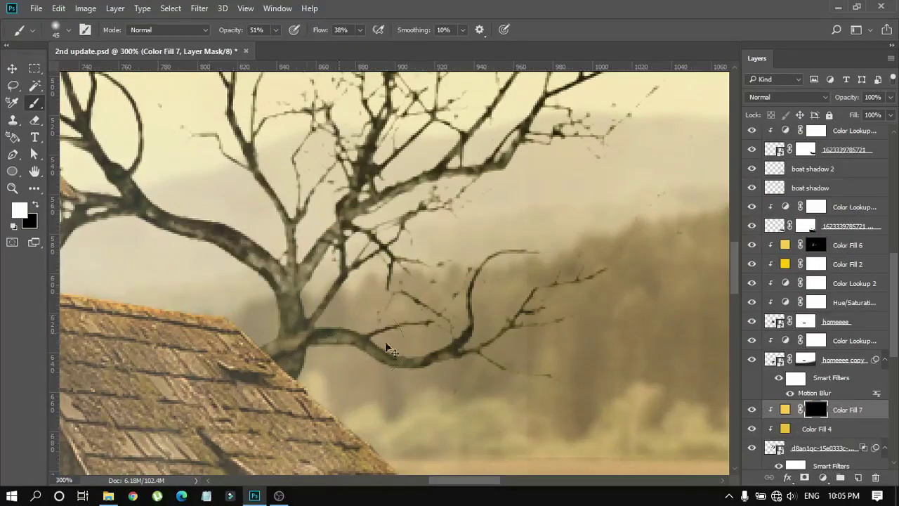
left_click(787, 98)
left_click(766, 229)
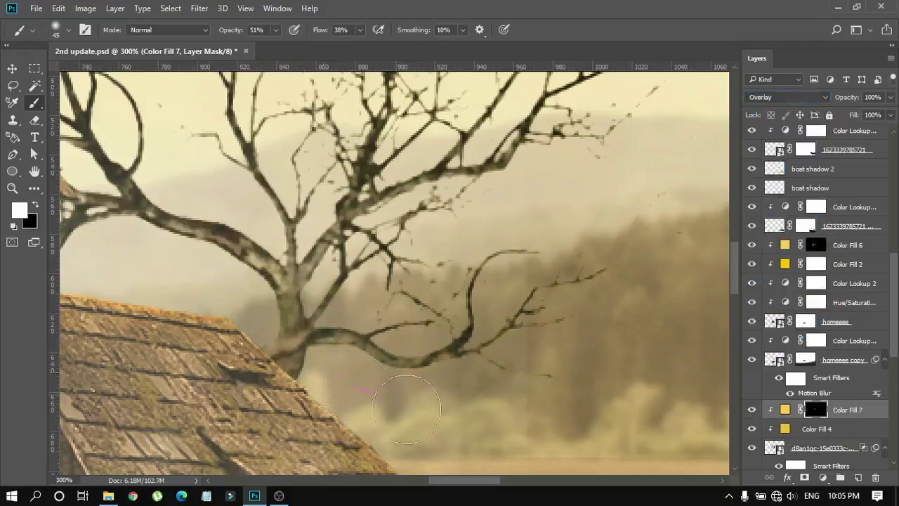
left_click_drag(81, 292, 278, 335)
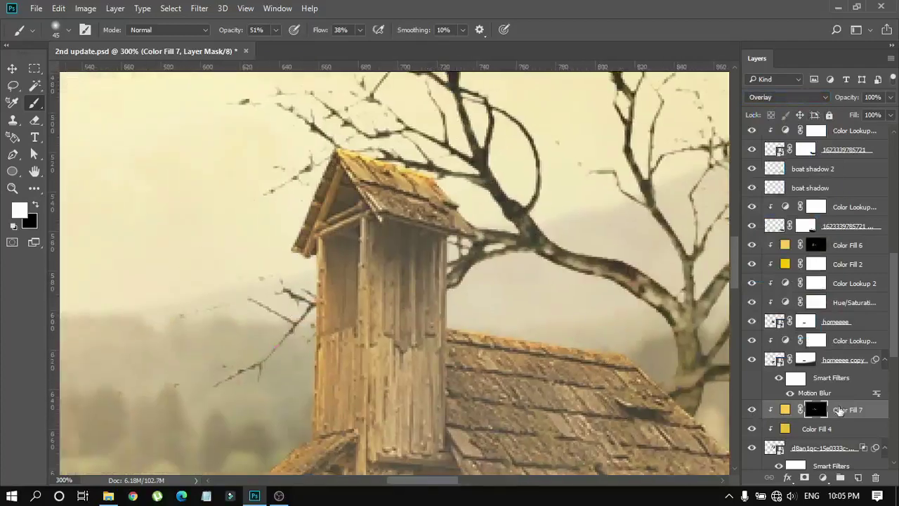
key("ctrl+z")
key("ctrl+z")
key("ctrl+z")
Step: Pick a light yellow paint colour and enlarge the brush to 300
left_click(19, 210)
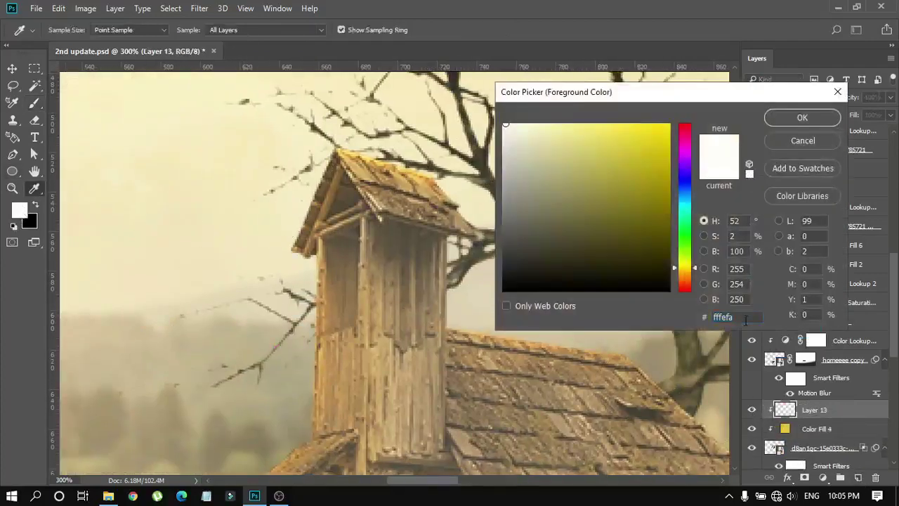
left_click(572, 137)
left_click(802, 114)
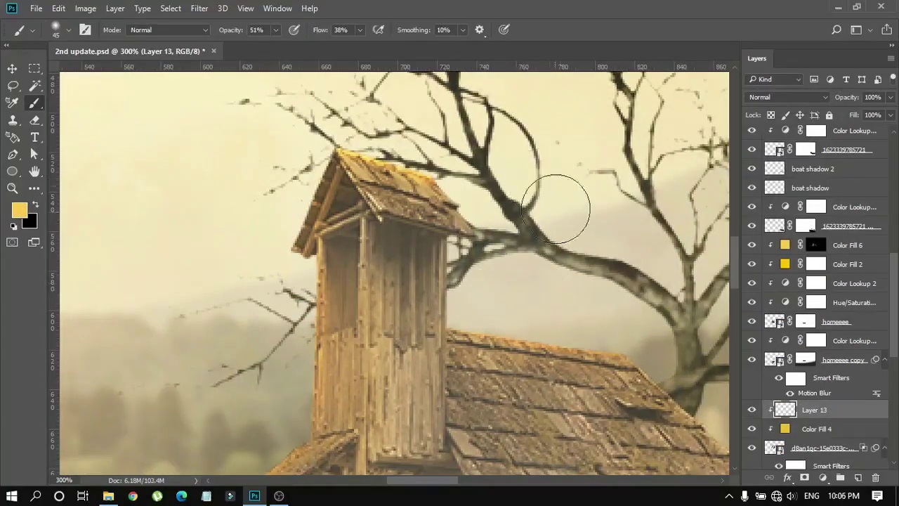
left_click_drag(569, 201, 347, 125)
key("ctrl+0")
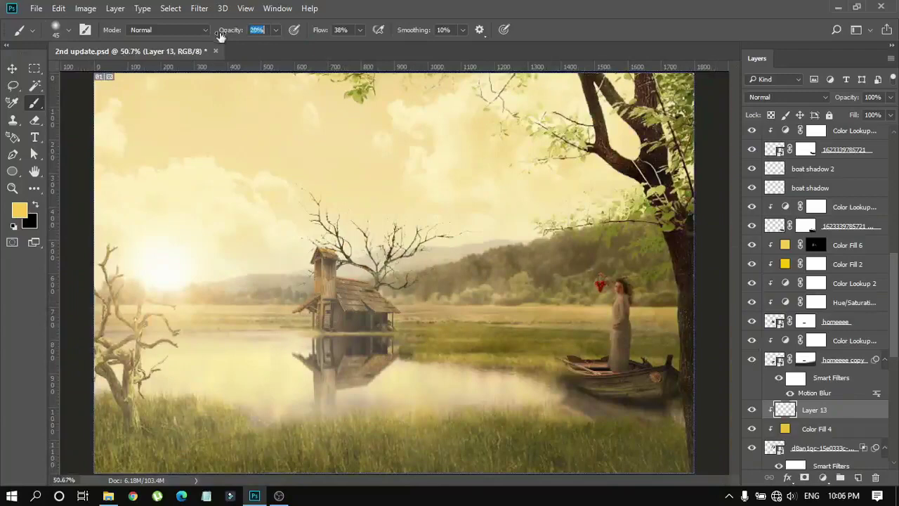
key("bracketright")
key("bracketright")
key("bracketright")
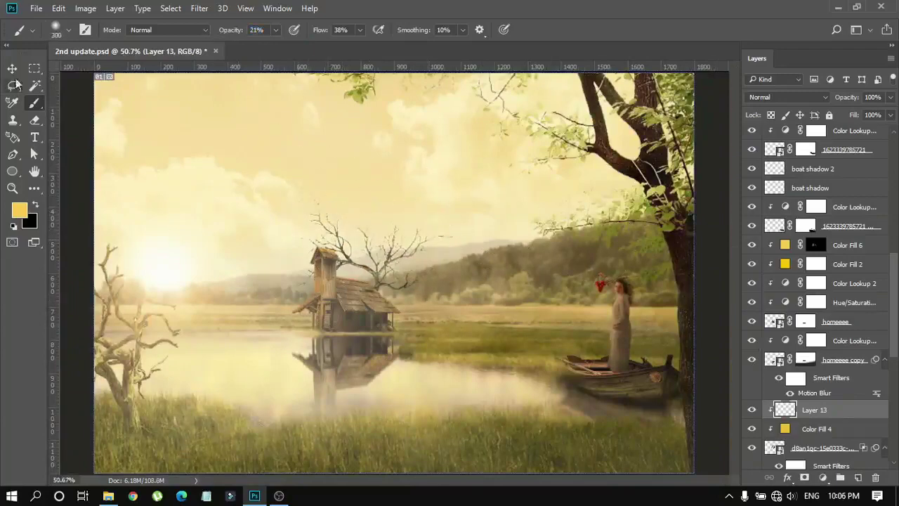
left_click(12, 69)
left_click(720, 325)
scroll(814, 281, "up", 5)
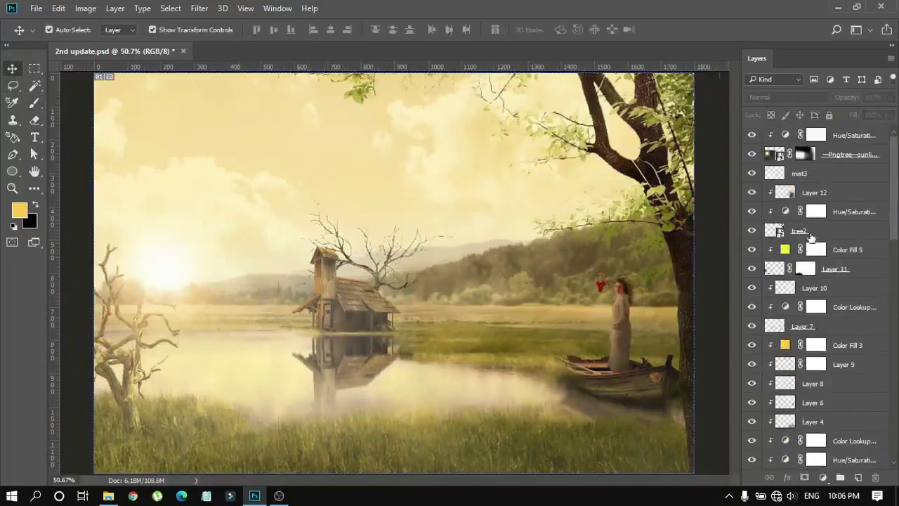
Step: Add a yellow Solid Color fill clipped to Layer 12, set to Overlay with an inverted mask
left_click(808, 192)
left_click(823, 477)
left_click(748, 195)
key("Return")
left_click(809, 199, "alt")
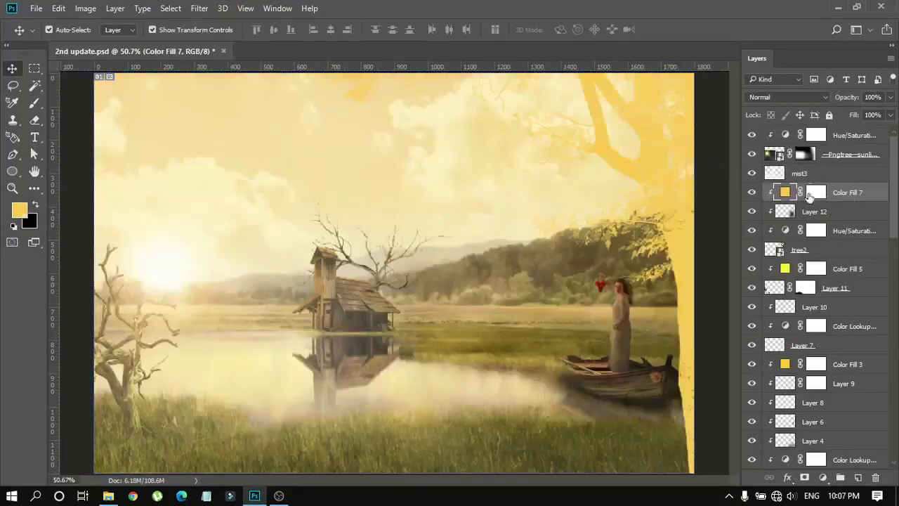
key("shift+alt+o")
key("ctrl+i")
key("b")
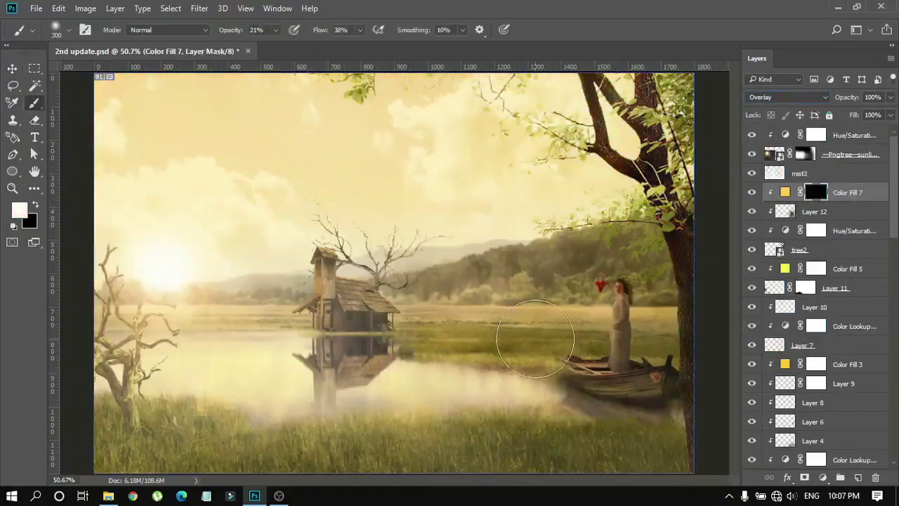
Step: Set the brush opacity to 48% while surveying the boat, sky and big tree
key("ctrl+plus")
left_click_drag(557, 377, 242, 277)
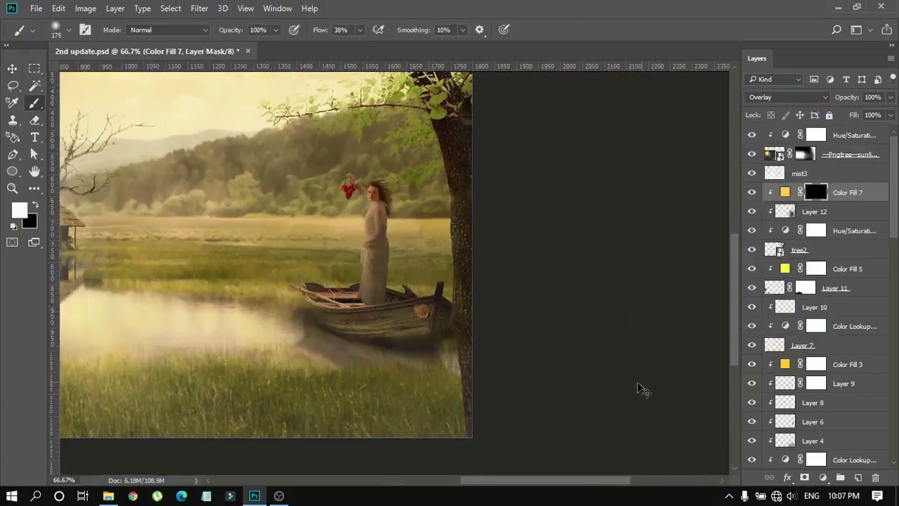
left_click_drag(432, 304, 439, 203)
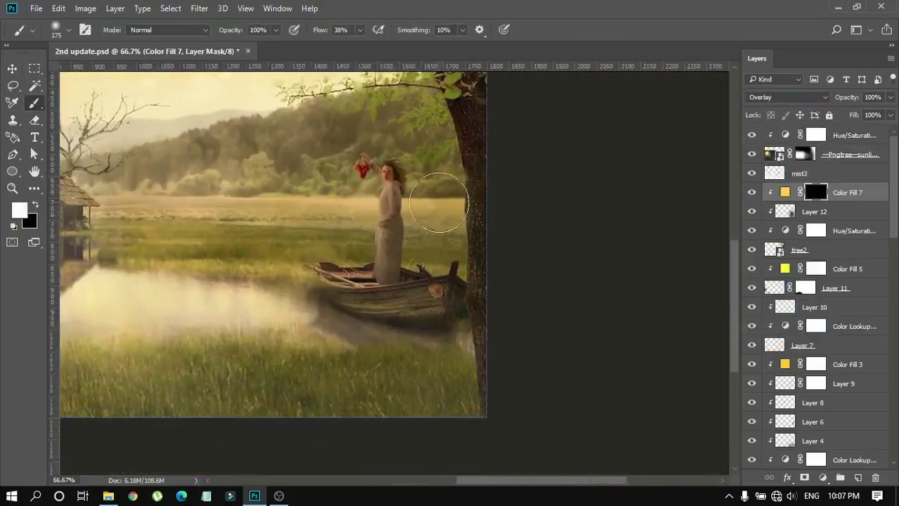
key("4")
key("8")
left_click_drag(457, 150, 407, 169)
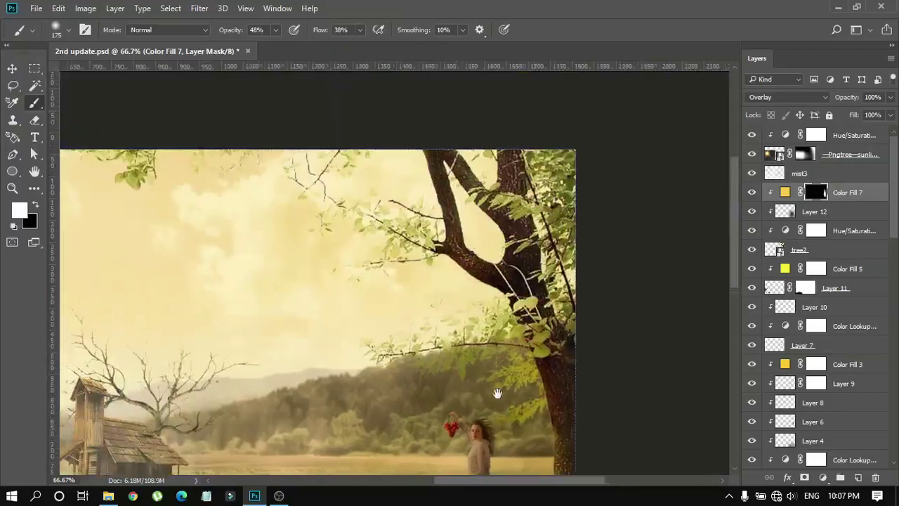
key("ctrl+0")
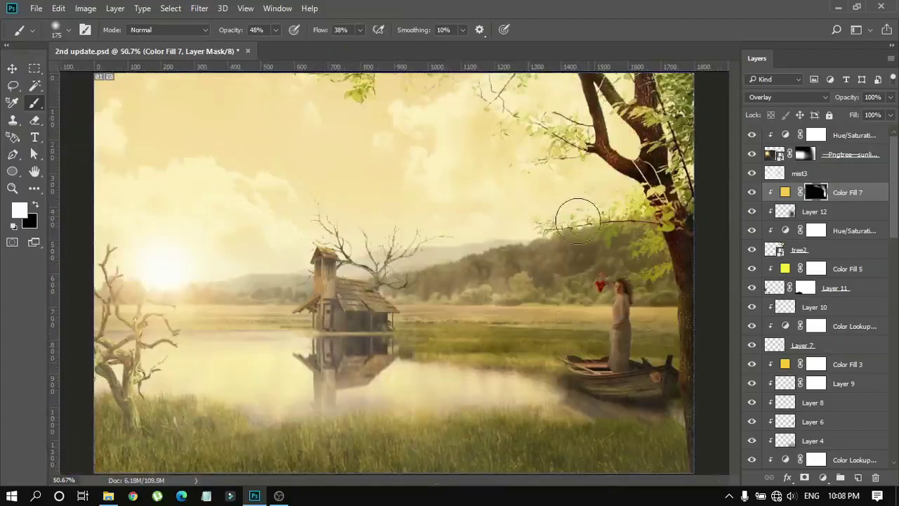
Step: Switch to the Move tool and deselect the Color Fill 7 layer
left_click(11, 68)
left_click(719, 334)
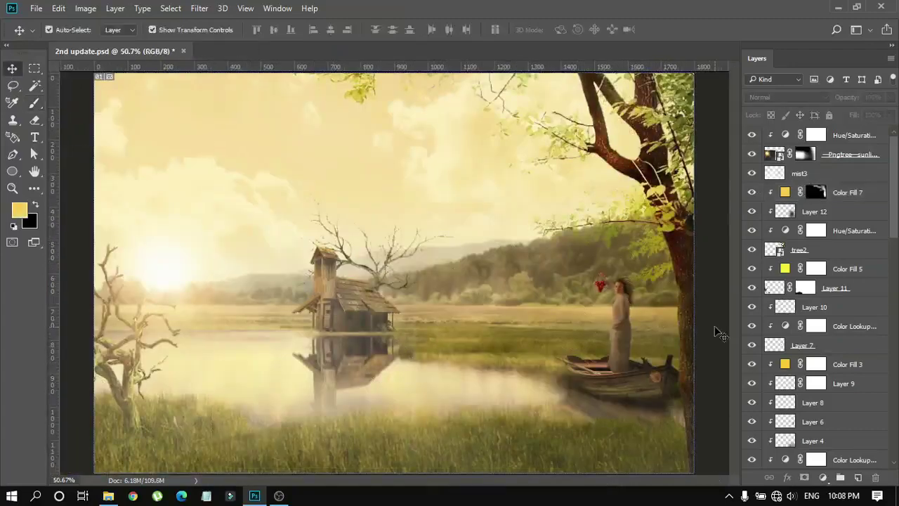
left_click(829, 188)
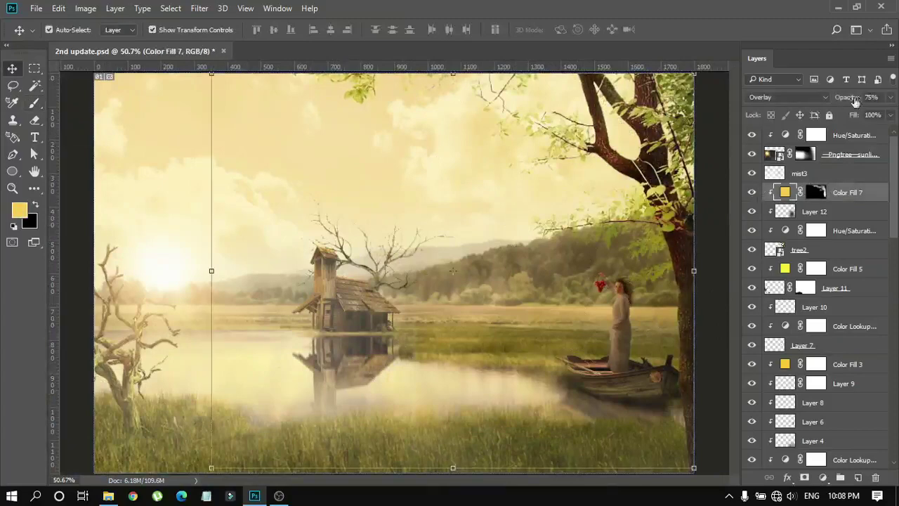
left_click(716, 198)
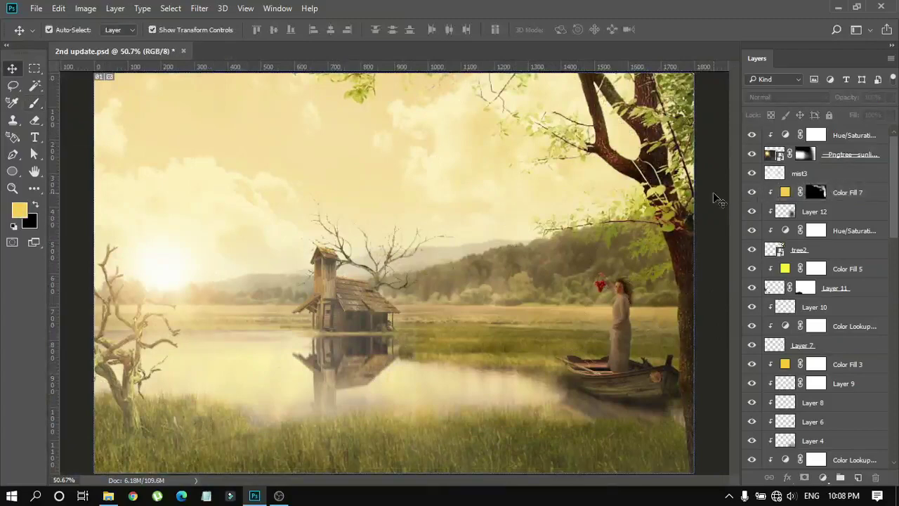
Step: Zoom in on the house and bare tree and select Layer 13
key("ctrl+plus")
key("ctrl+plus")
key("ctrl+plus")
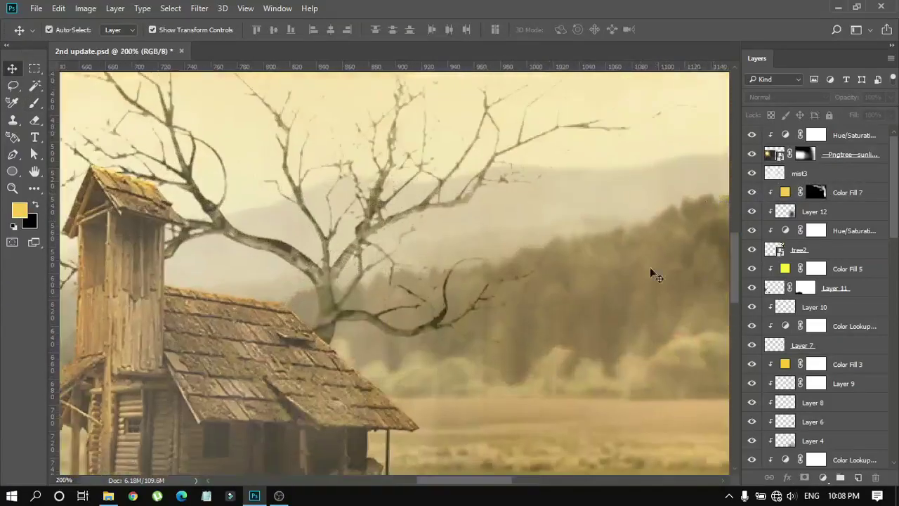
scroll(842, 316, "down", 3)
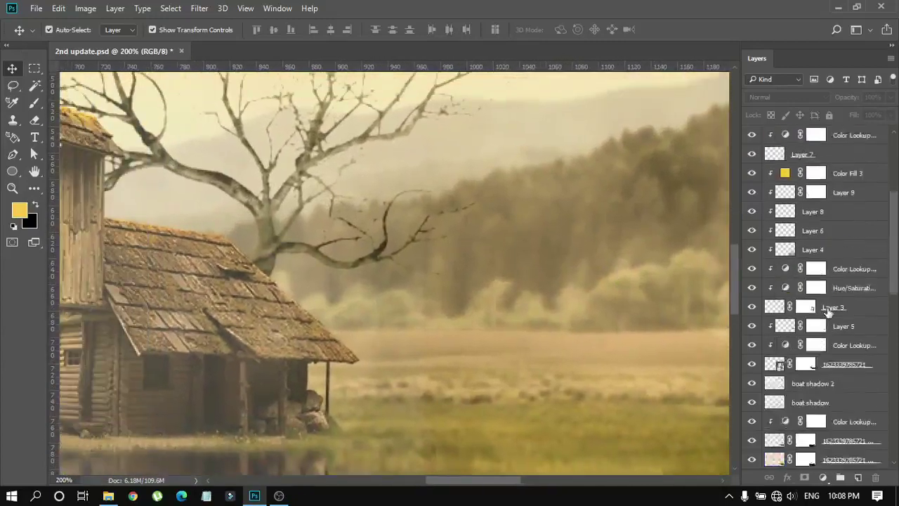
scroll(829, 337, "down", 3)
scroll(815, 351, "down", 2)
left_click(815, 376)
left_click(759, 359)
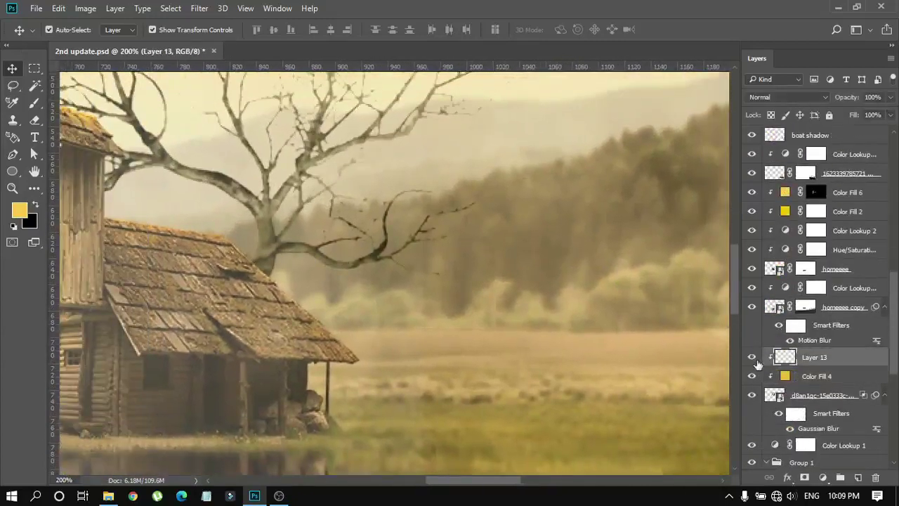
Step: Try a yellow fill, undo it, and create empty Layer 14 above Layer 13
left_click(823, 477)
left_click(758, 199)
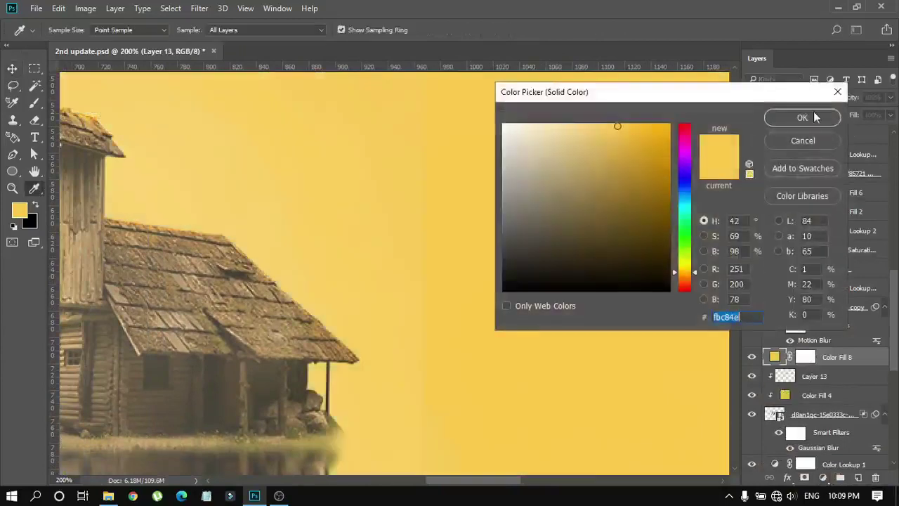
left_click(801, 114)
key("ctrl+z")
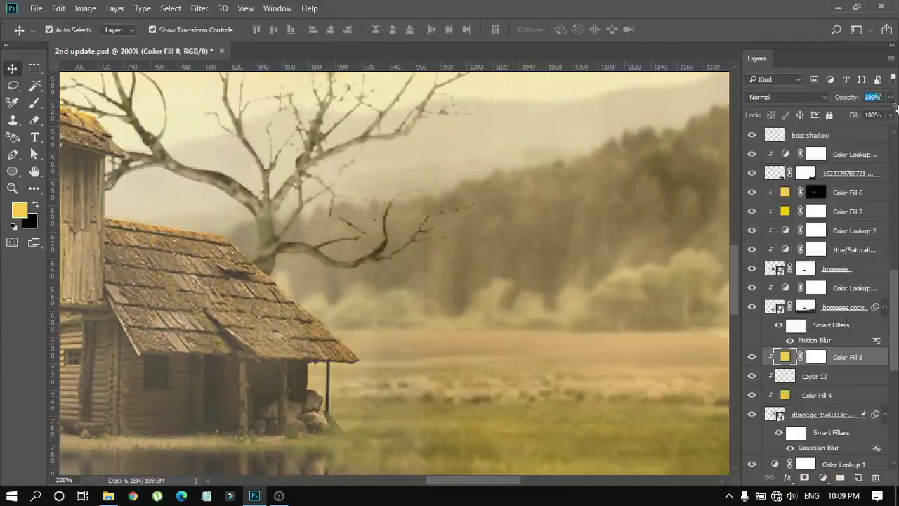
left_click(858, 477)
key("b")
key("v")
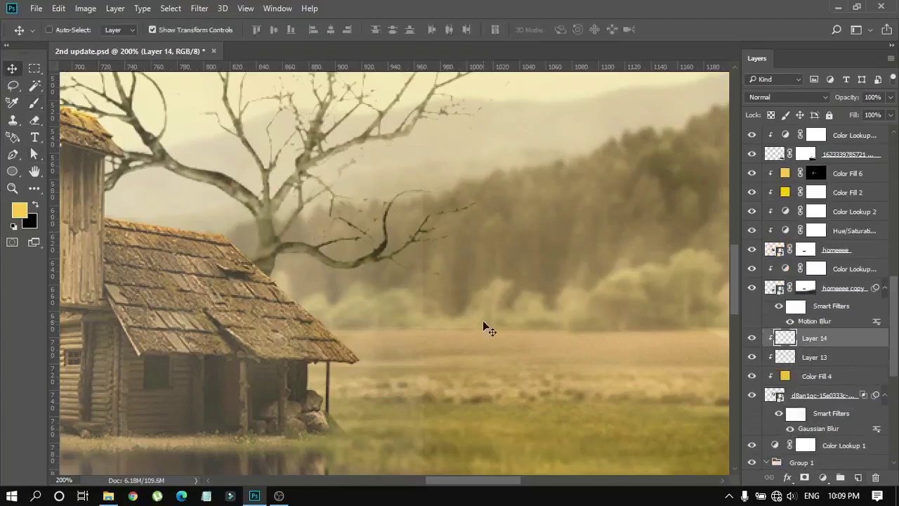
key("ctrl+0")
scroll(482, 321, "up", 2)
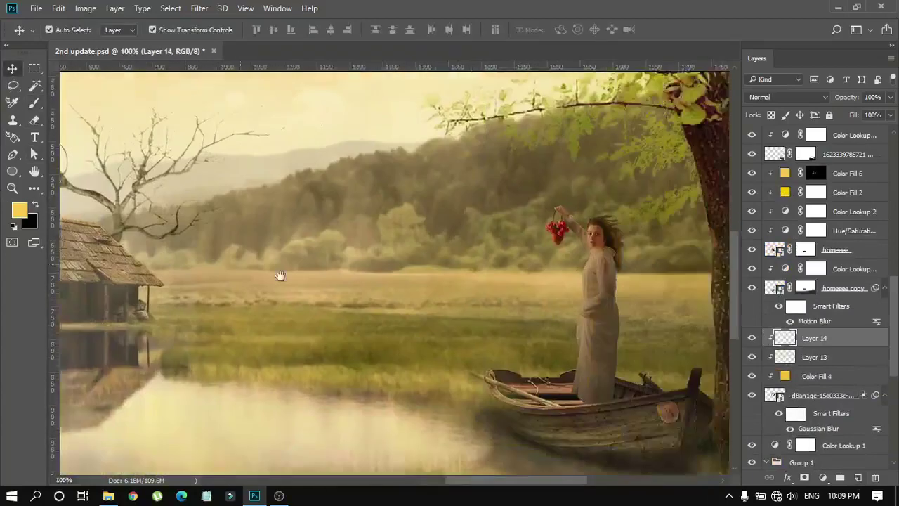
scroll(267, 267, "up", 1)
scroll(336, 217, "up", 1)
left_click_drag(336, 217, 318, 210)
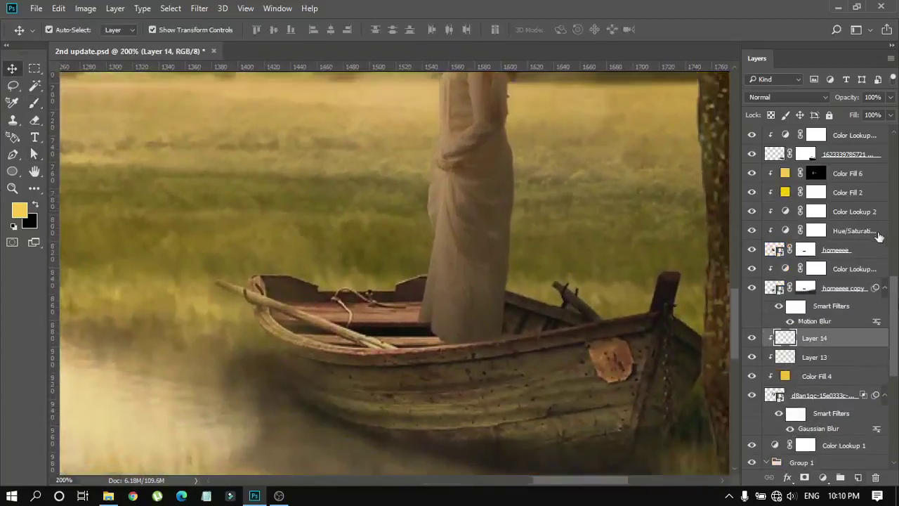
left_click(829, 155)
scroll(759, 182, "up", 2)
scroll(753, 176, "up", 3)
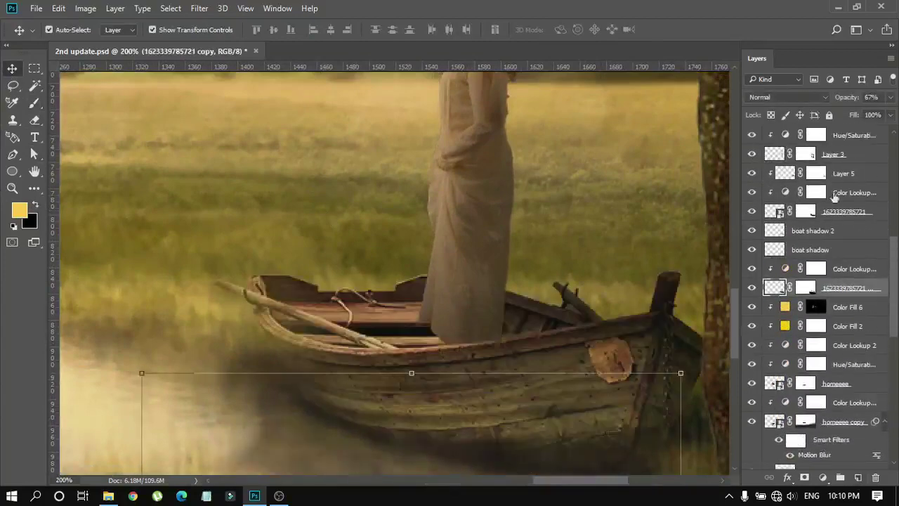
Step: Add a yellow Solid Color fill, Color Fill 8, with an inverted mask hiding it
left_click(823, 477)
left_click(745, 194)
left_click(800, 117)
key("ctrl+i")
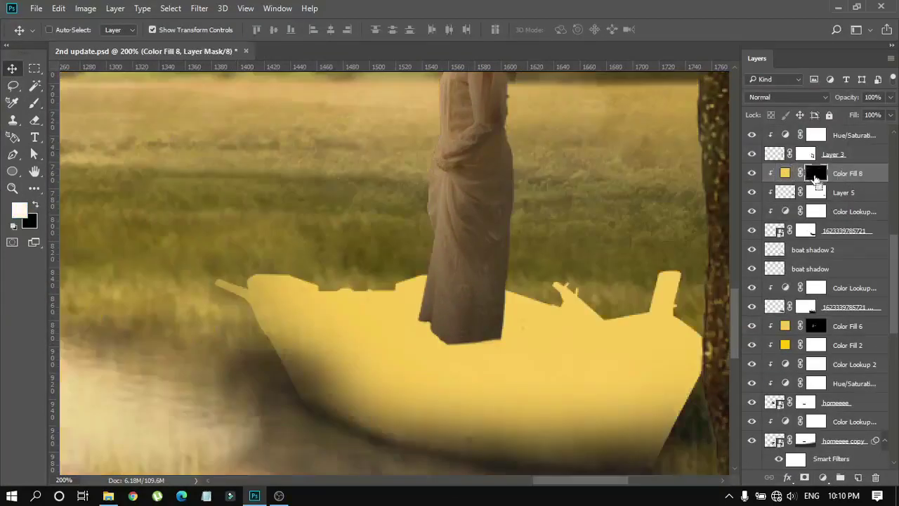
key("b")
key("x")
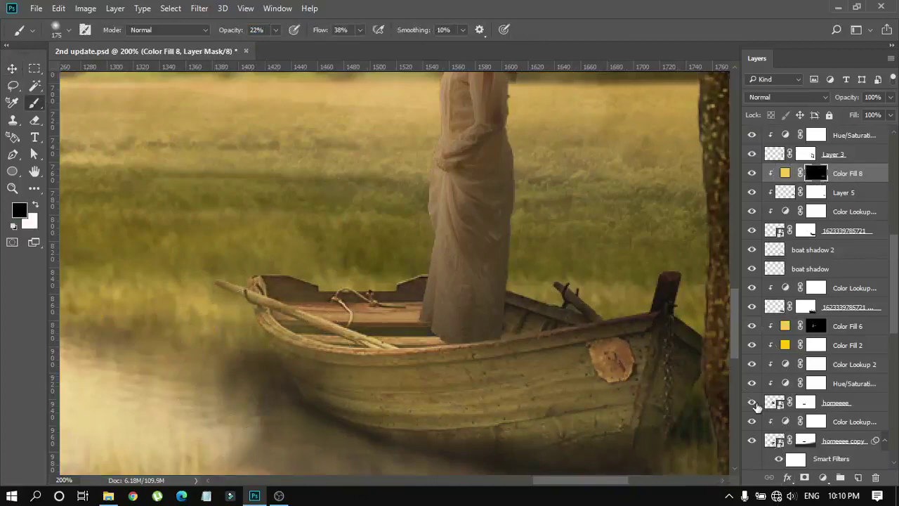
key("ctrl+minus")
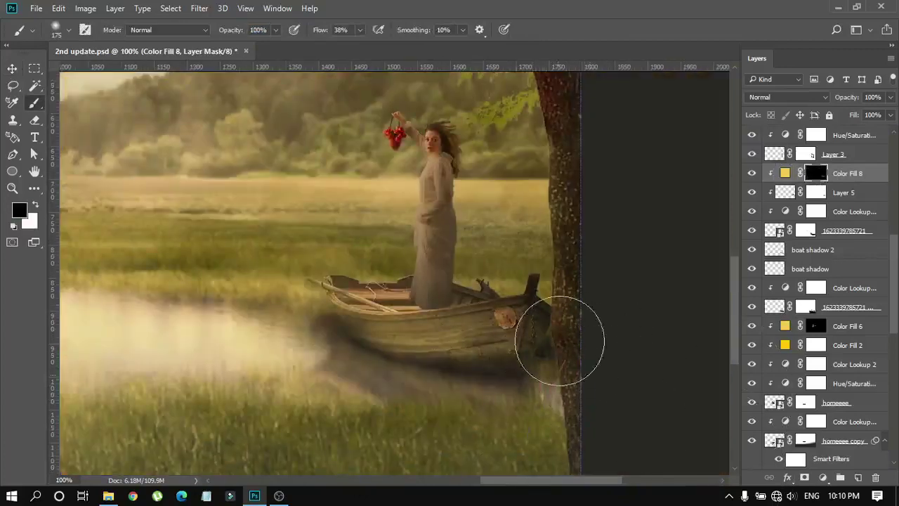
key("v")
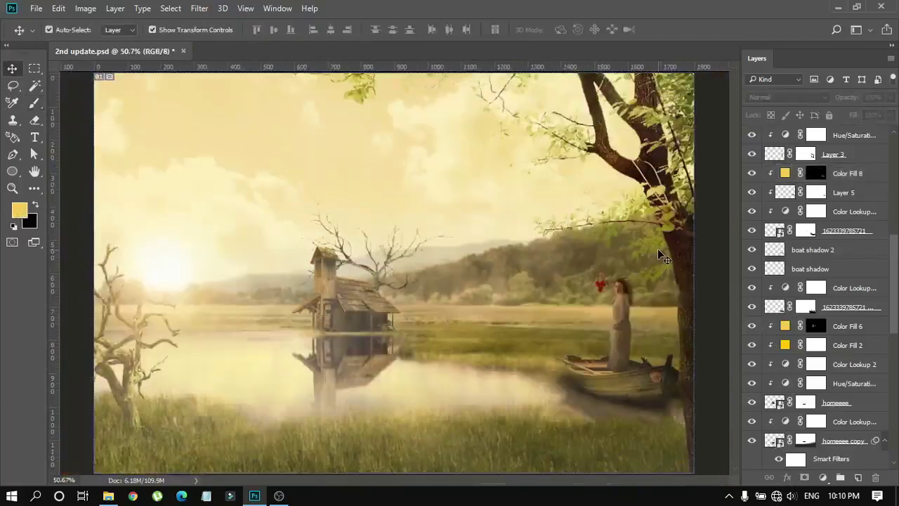
Step: Duplicate the yellow fill as Color Fill 9 and invert its mask, framing the woman
key("ctrl+plus")
key("ctrl+plus")
key("ctrl+plus")
left_click_drag(395, 325, 209, 183)
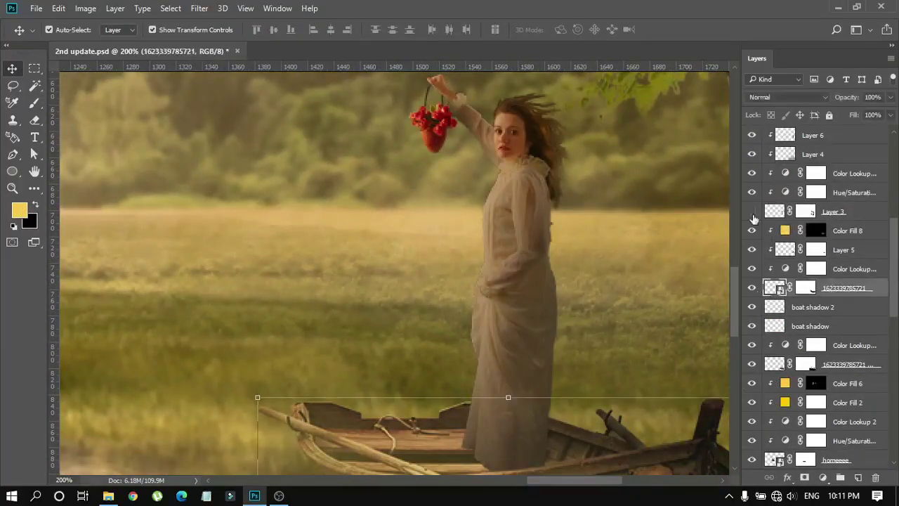
key("alt+bracketright")
key("alt+bracketright")
key("alt+bracketright")
key("ctrl+j")
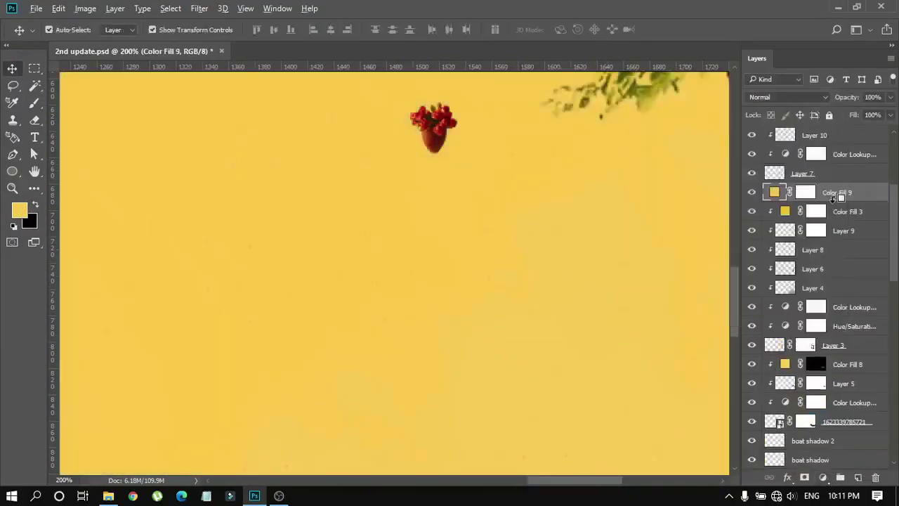
key("ctrl+i")
Step: Paint white on Color Fill 9's mask to warm the woman in the boat
key("b")
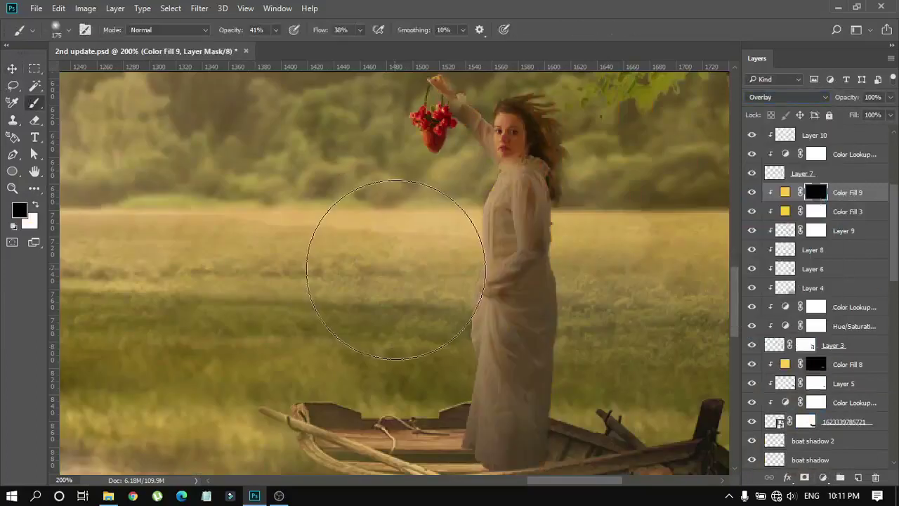
key("x")
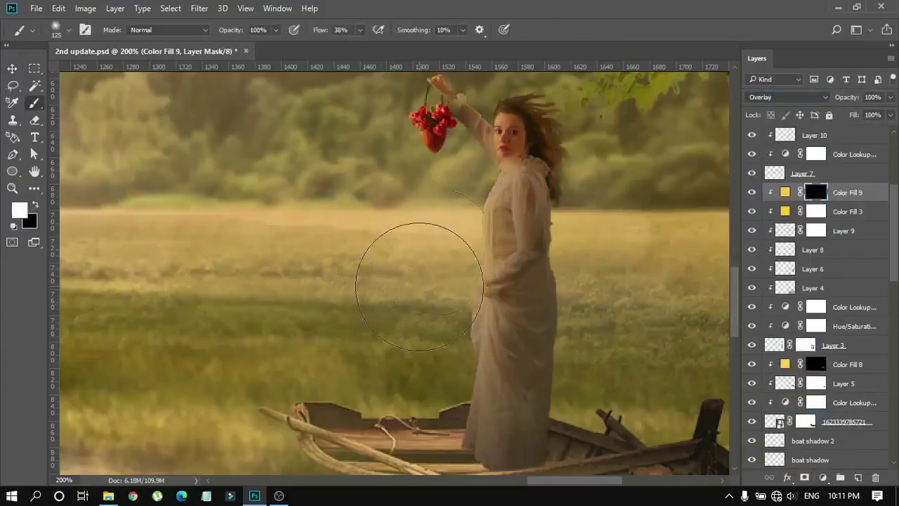
left_click_drag(401, 271, 381, 391)
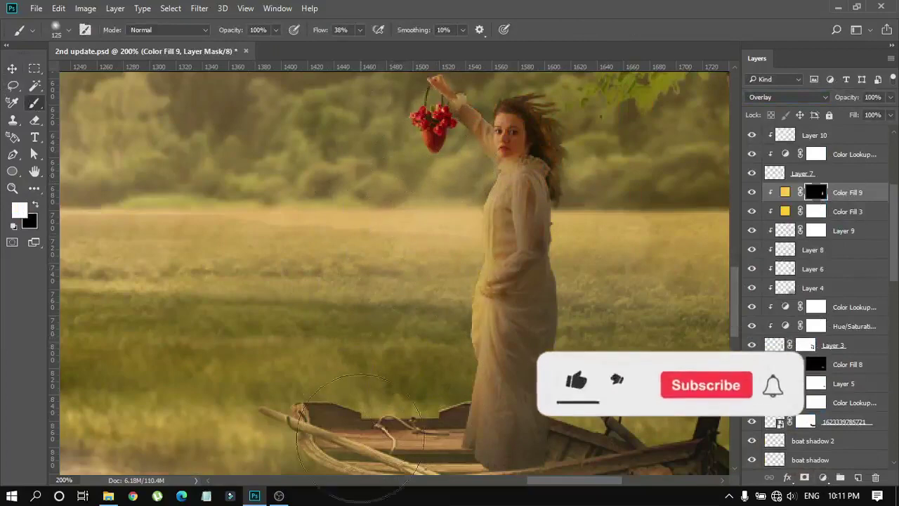
key("ctrl+0")
key("v")
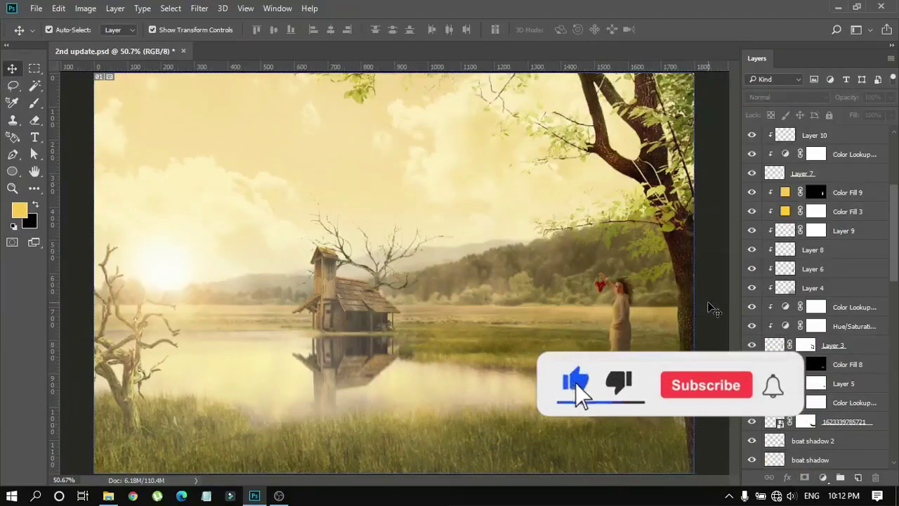
Step: On Layer 3 at 300% zoom, smudge the woman's hair outward into wind-blown strands with a 3 px brush
left_click(833, 344)
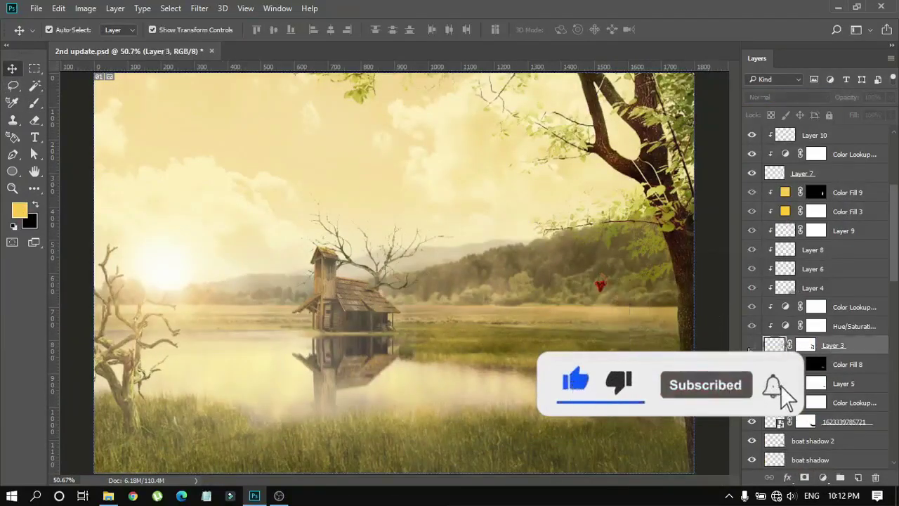
scroll(610, 325, "up", 5, "alt")
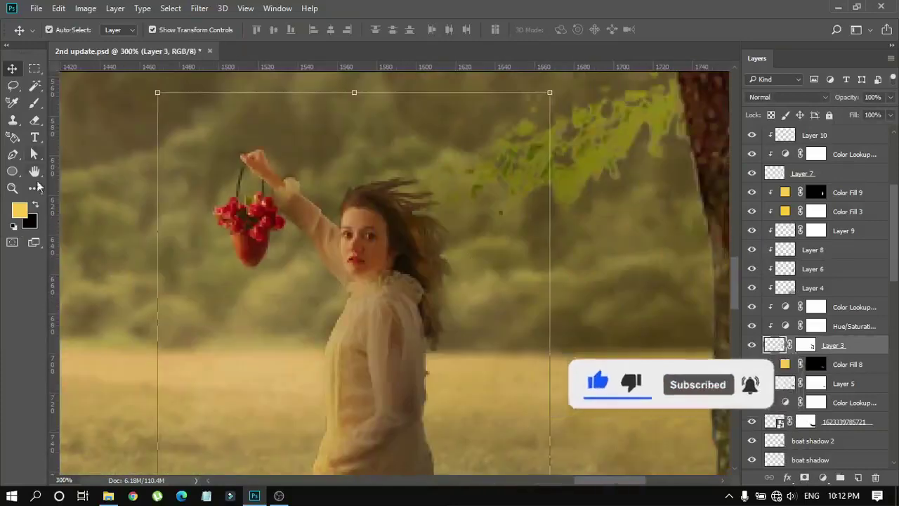
left_click(34, 102)
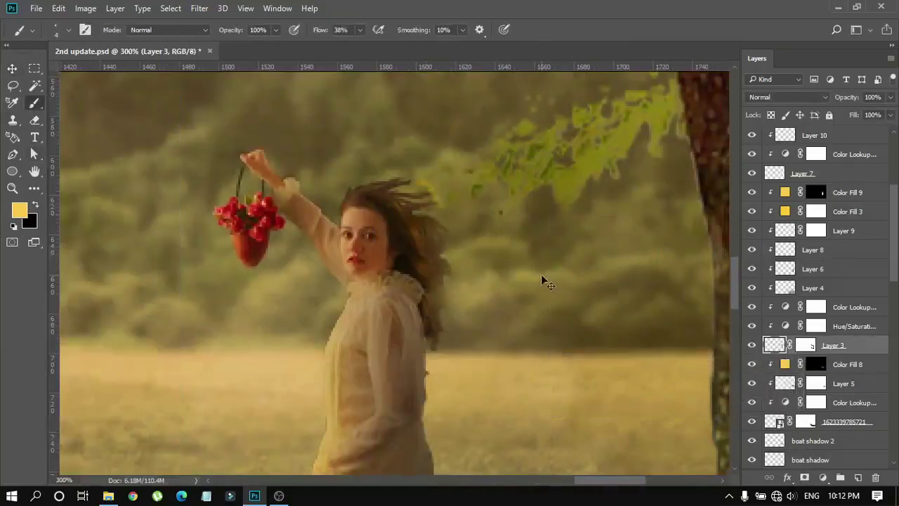
left_click(34, 189)
right_click(404, 181)
key("Escape")
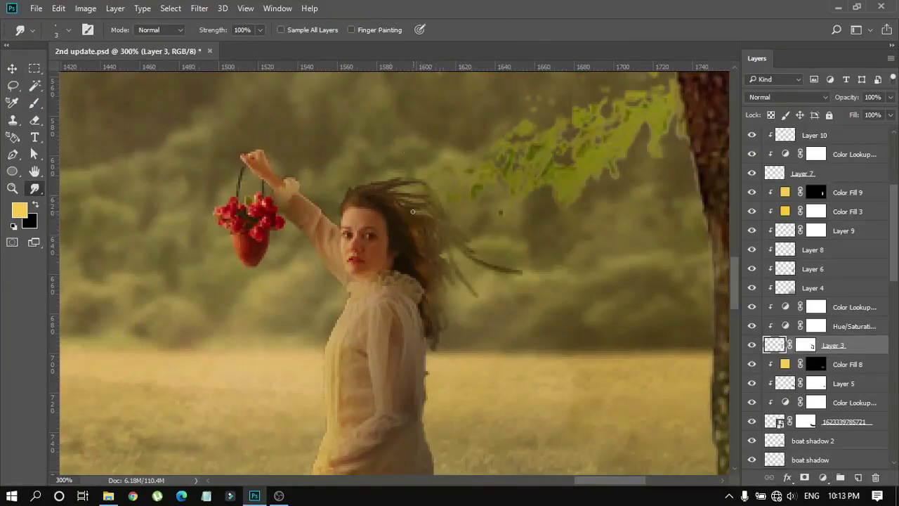
right_click(418, 213)
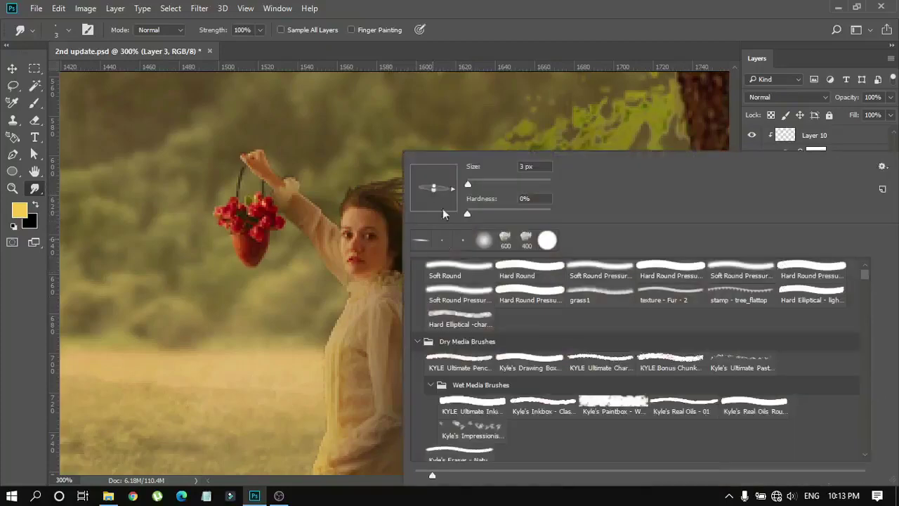
key("Escape")
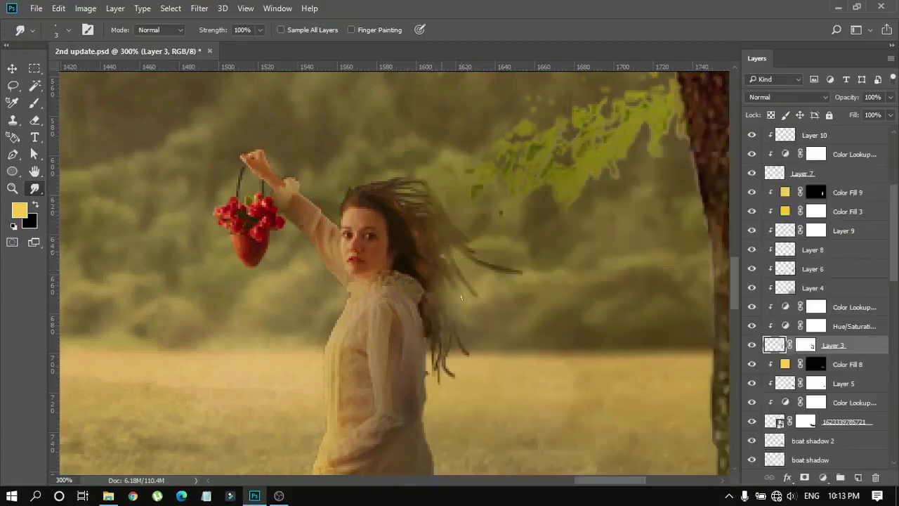
right_click(398, 201)
key("Escape")
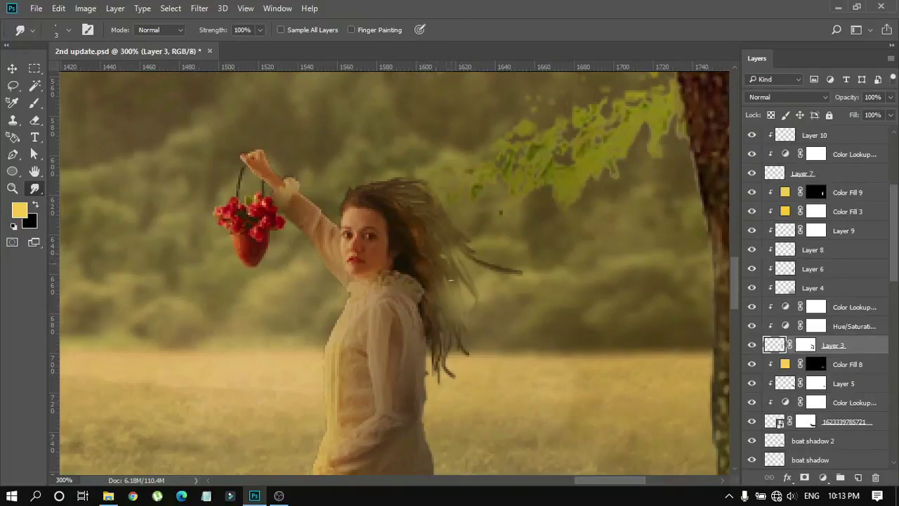
key("b")
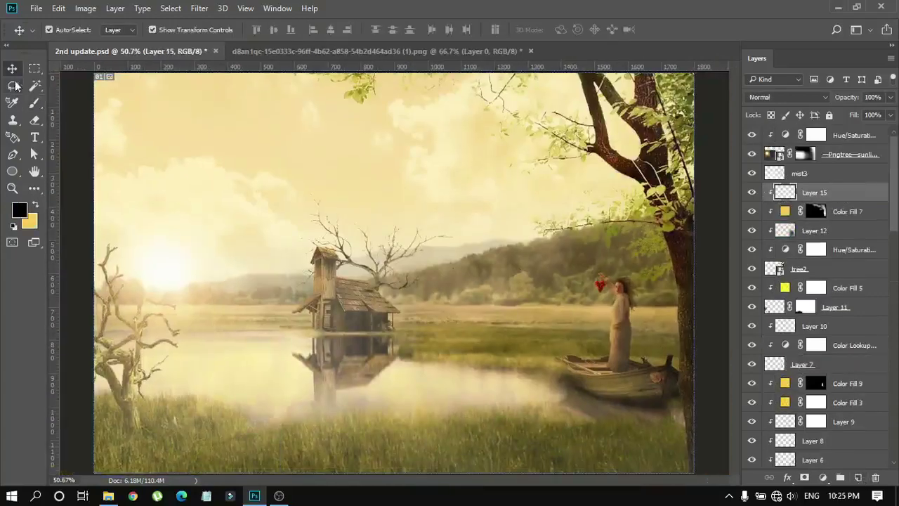
key("b")
key("ctrl+minus")
key("ctrl+minus")
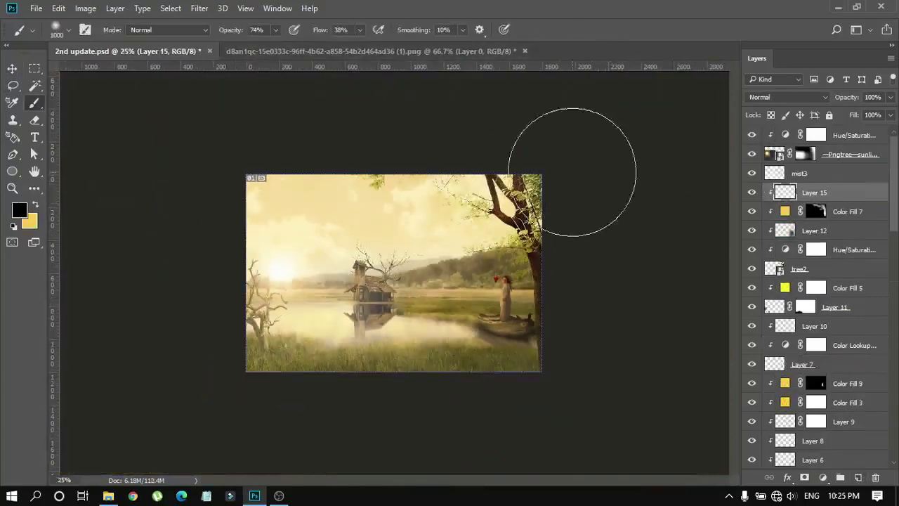
key("v")
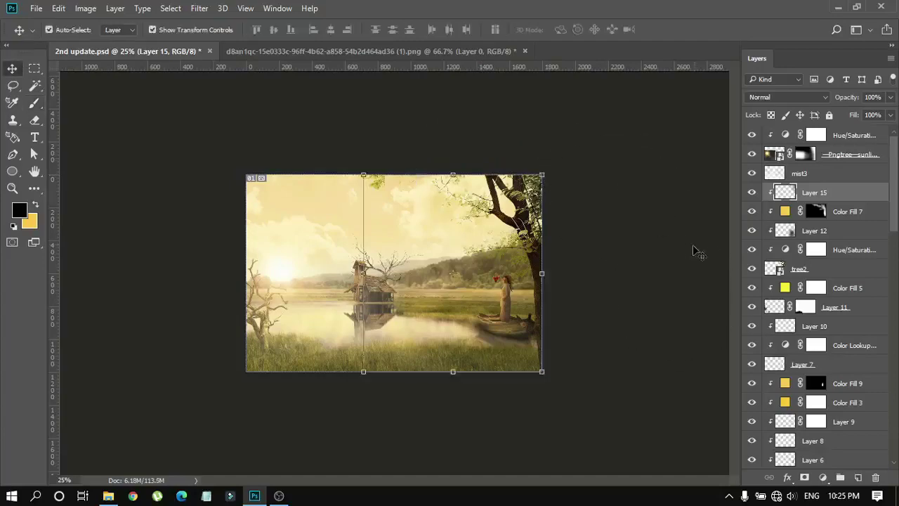
left_click(693, 247)
key("ctrl+0")
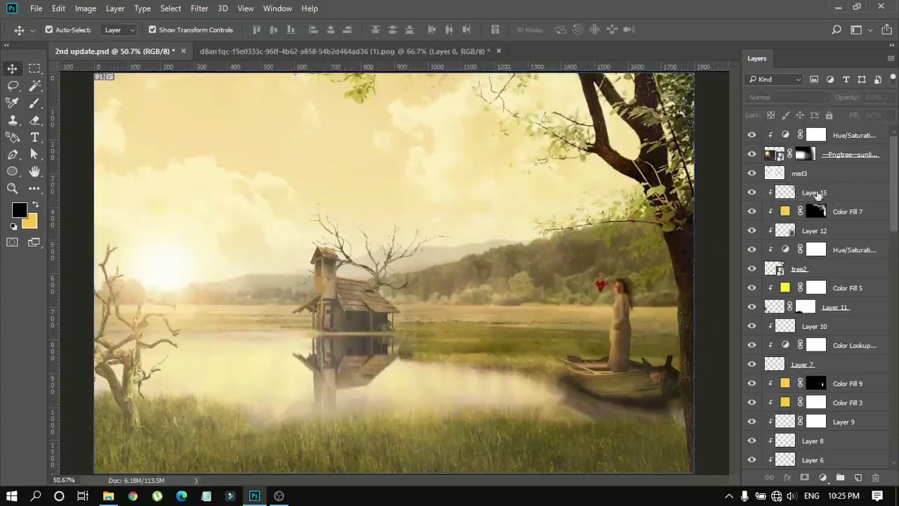
left_click(814, 193)
key("ctrl+minus")
key("b")
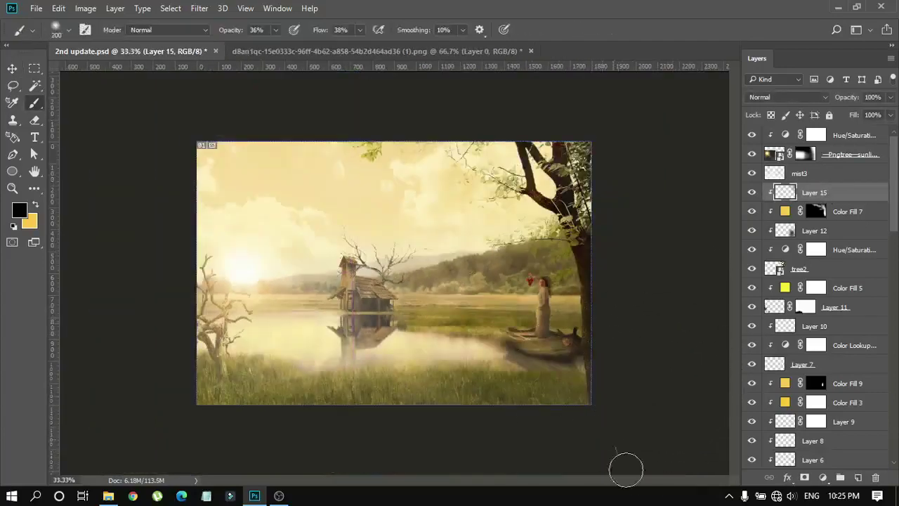
key("v")
left_click(679, 254)
key("ctrl+0")
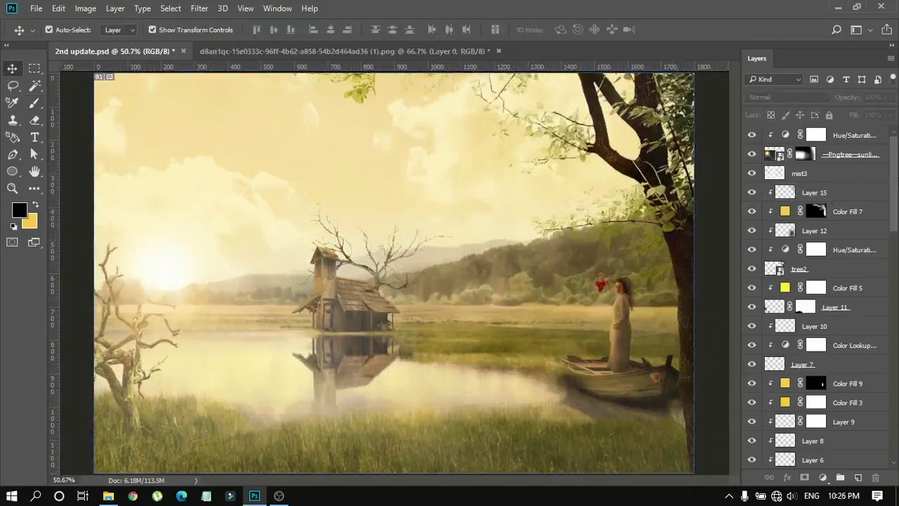
left_click(850, 135)
Step: Drag the Blue-Dragon PNG from the source folder into the composite
left_click(348, 51)
left_click(116, 51)
left_click(108, 428)
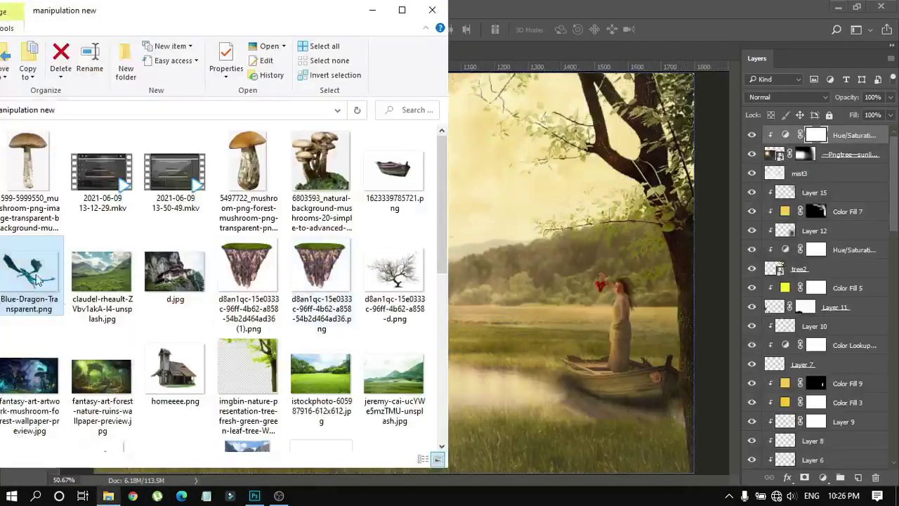
left_click_drag(39, 280, 492, 231)
Step: Scale, tilt and place the dragon in the upper-left sky
left_click_drag(655, 321, 457, 241)
left_click_drag(321, 204, 233, 178)
left_click_drag(390, 198, 399, 207)
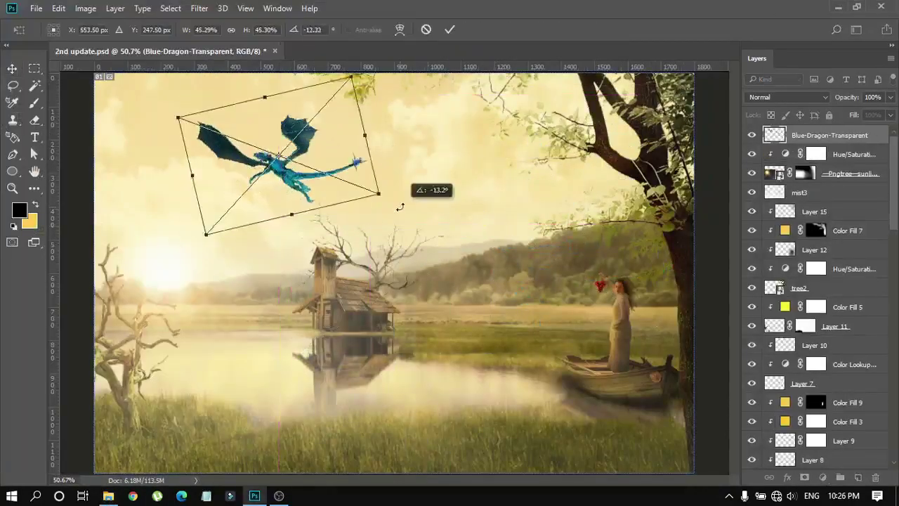
left_click_drag(316, 170, 301, 140)
key("Return")
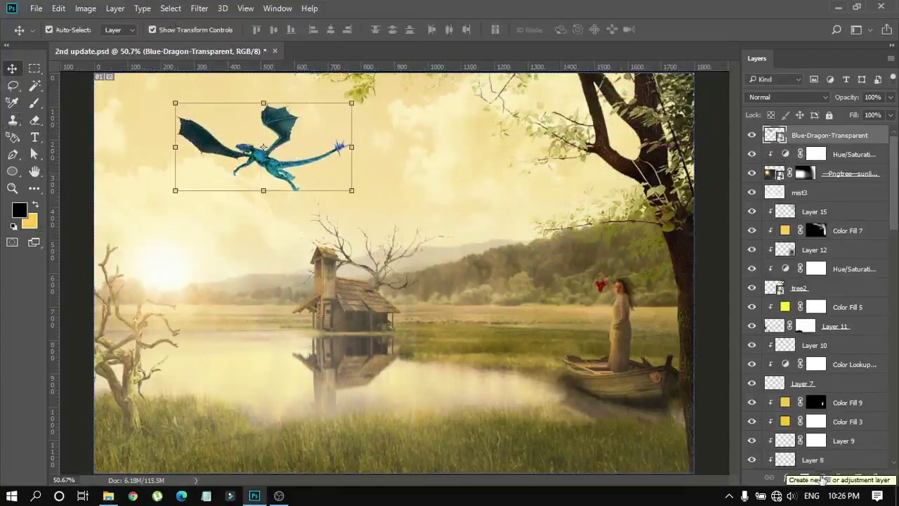
Step: Give the dragon a clipped Hue/Saturation (Hue -155, Lightness 40) and add a Solid Color fill layer
left_click(822, 478)
left_click(755, 316)
type("-155")
key("Tab")
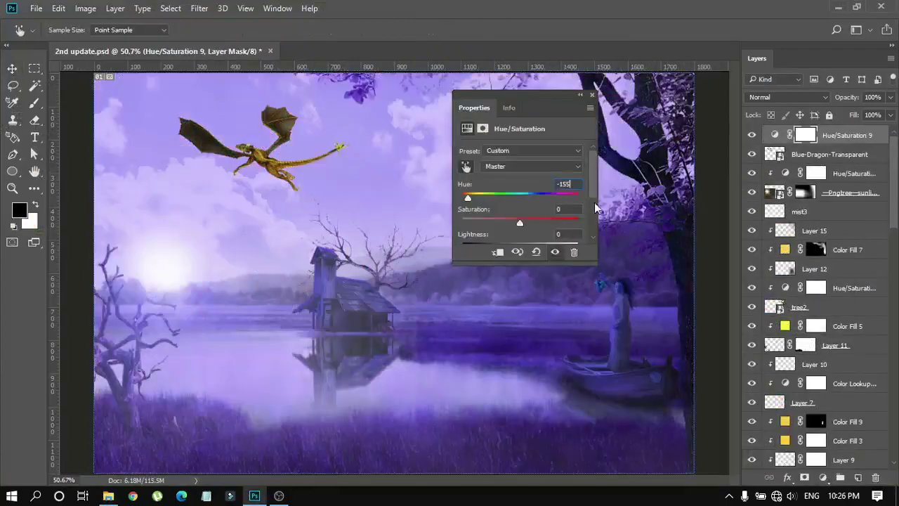
key("ctrl+alt+g")
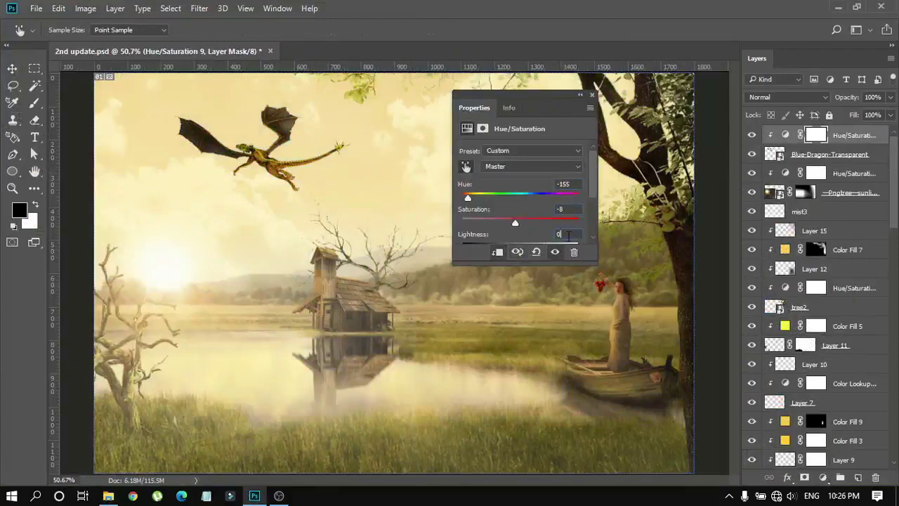
left_click(567, 234)
type("40")
key("Return")
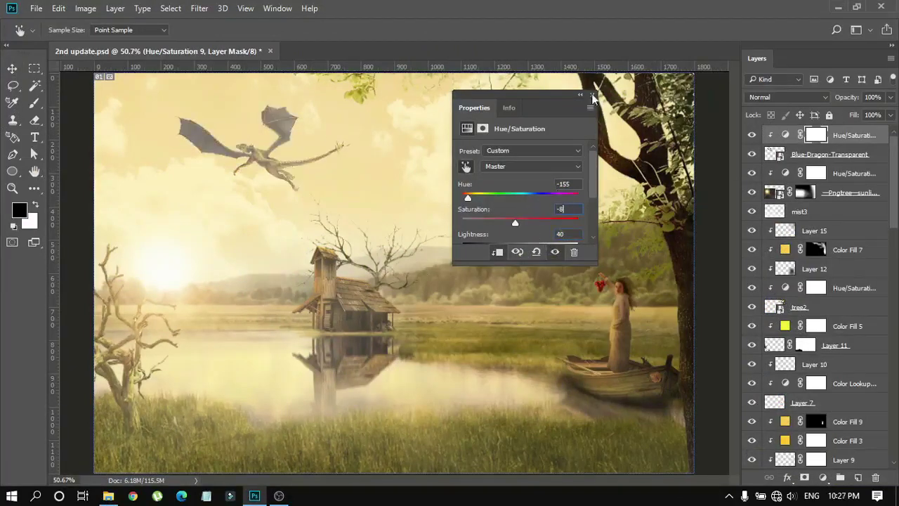
left_click(592, 95)
left_click(822, 477)
left_click(745, 185)
Step: Make the fill yellow f5cb4d, clip it to the dragon, and blend it Overlay at 60% opacity
type("f5cb4d")
key("Return")
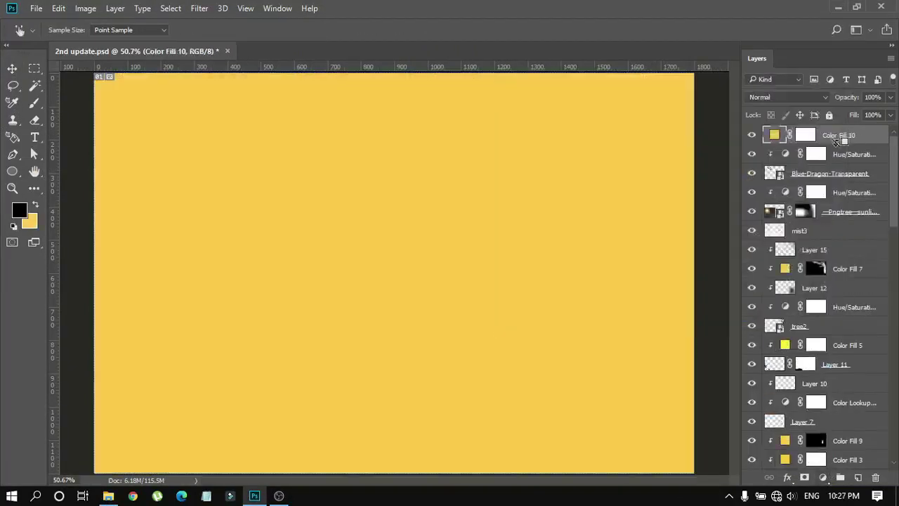
key("ctrl+alt+g")
left_click(787, 97)
left_click(773, 211)
left_click(787, 97)
left_click(773, 226)
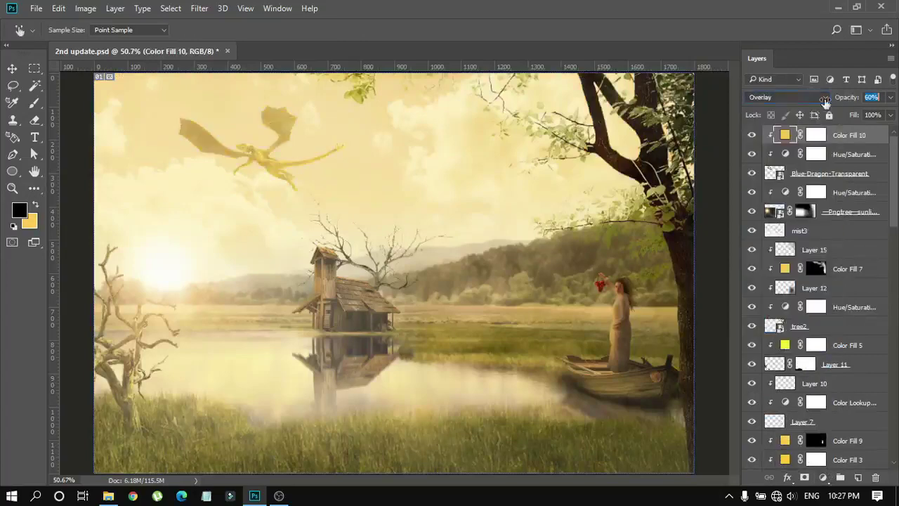
Step: Apply a Motion Blur to the Blue-Dragon-Transparent layer, angled along its flight
left_click(769, 174)
left_click(199, 8)
mouse_move(206, 153)
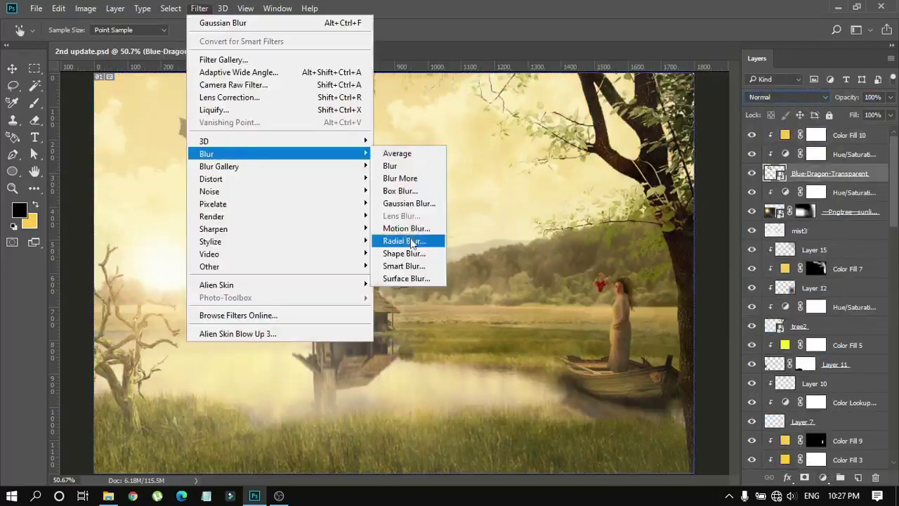
left_click(411, 203)
key("Return")
left_click(198, 7)
left_click(404, 237)
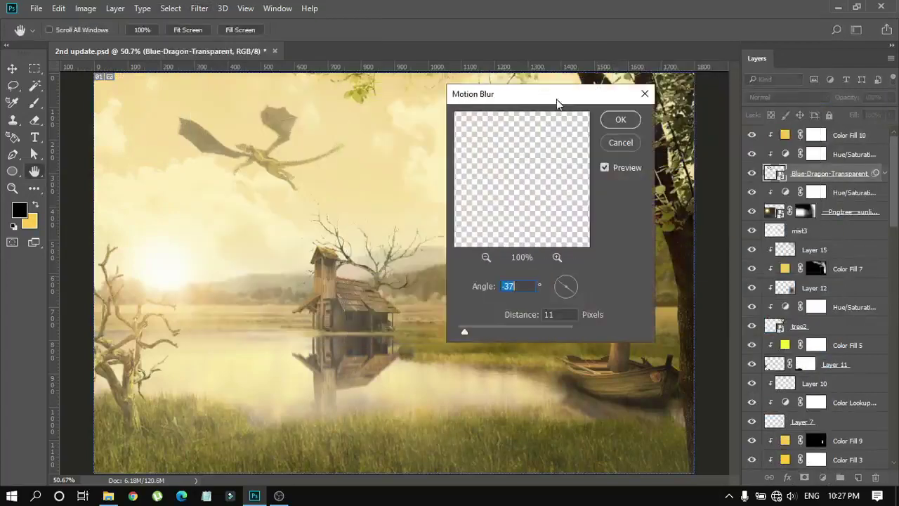
left_click_drag(583, 287, 576, 294)
key("Tab")
key("Return")
Step: Add a Gaussian Blur to the dragon, lower its opacity to 87%, and stamp all visible layers
left_click(199, 8)
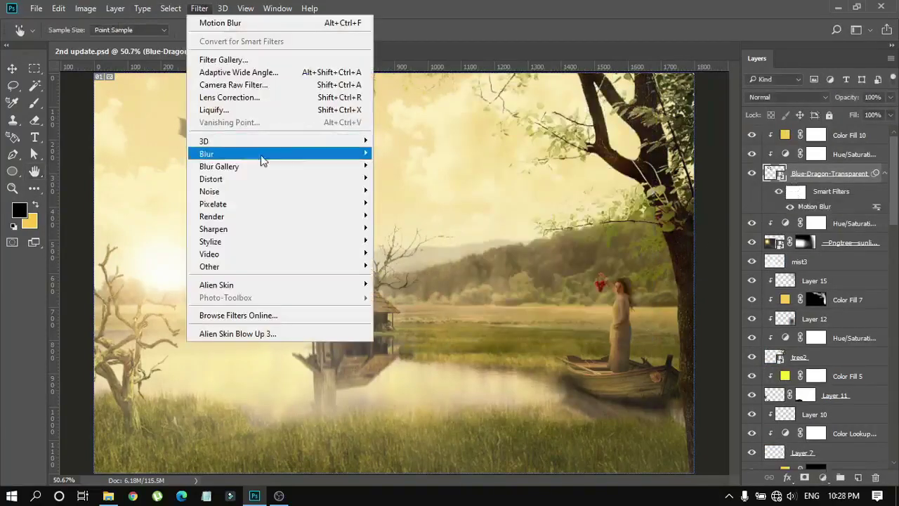
left_click(410, 203)
key("Return")
key("v")
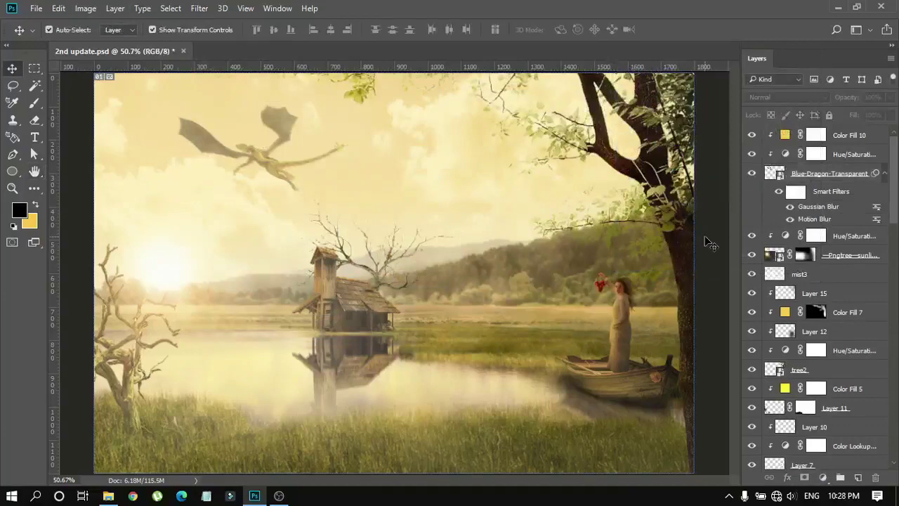
left_click(775, 173)
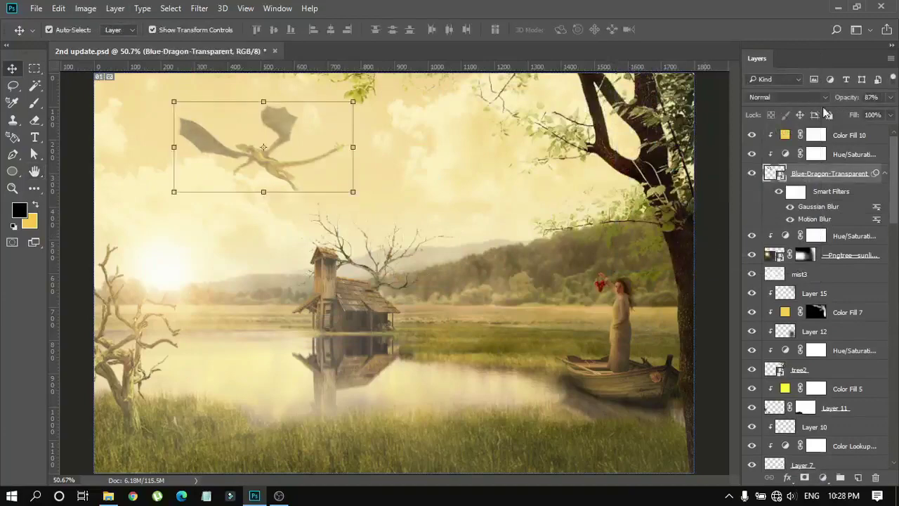
left_click_drag(841, 101, 712, 191)
left_click(709, 188)
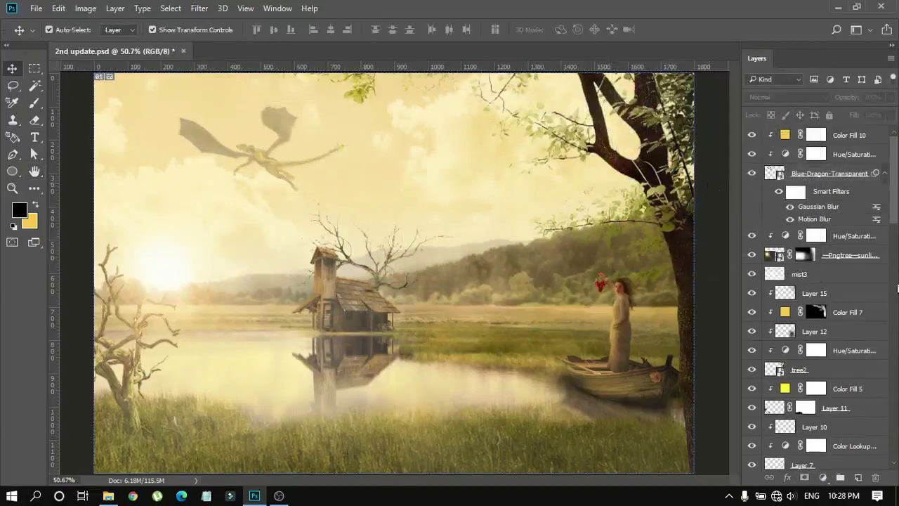
key("ctrl+alt+shift+e")
key("ctrl+shift+a")
Step: Grade Layer 16 in Camera Raw: more contrast, zeroed shadows, deeper blacks, added clarity, darker curve shadows
mouse_move(692, 299)
left_mouse_down()
mouse_move(724, 299)
mouse_move(703, 300)
left_mouse_up()
scroll(699, 314, "down", 1)
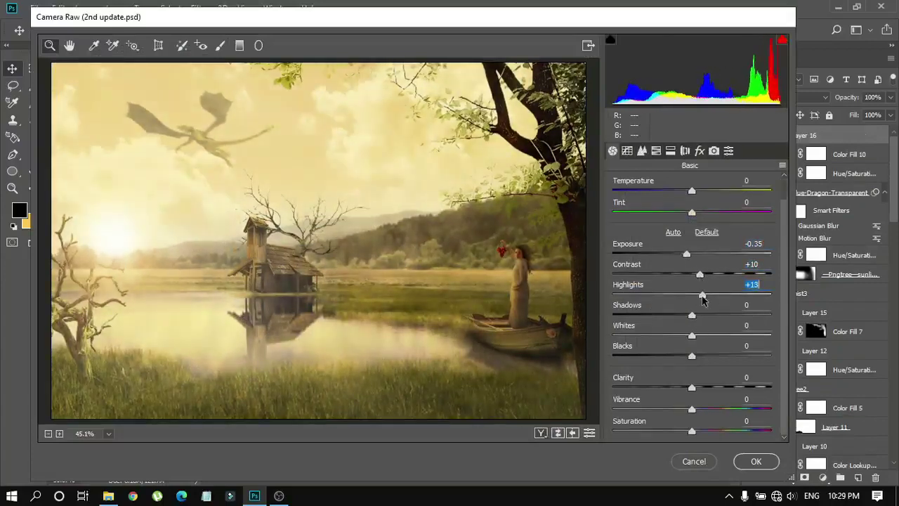
double_click(698, 316)
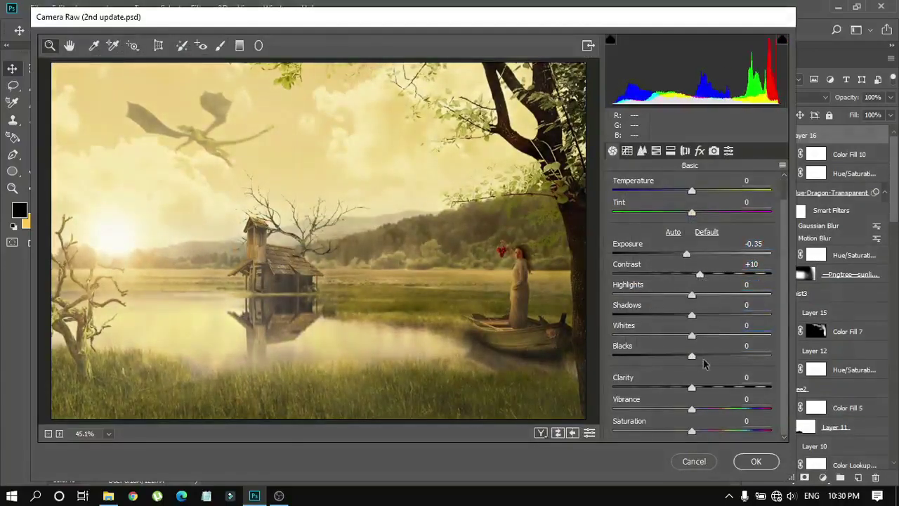
left_click_drag(692, 356, 680, 356)
mouse_move(692, 387)
left_mouse_down()
mouse_move(716, 388)
mouse_move(709, 392)
left_mouse_up()
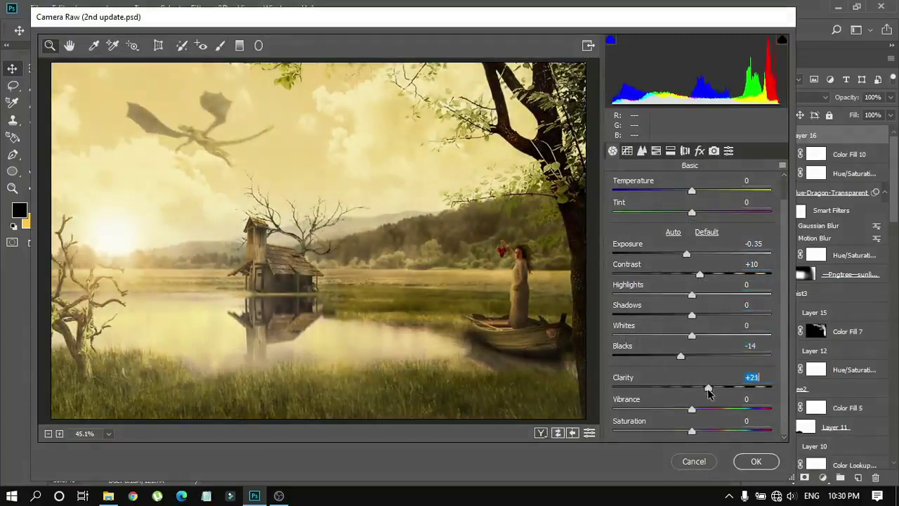
key("Tab")
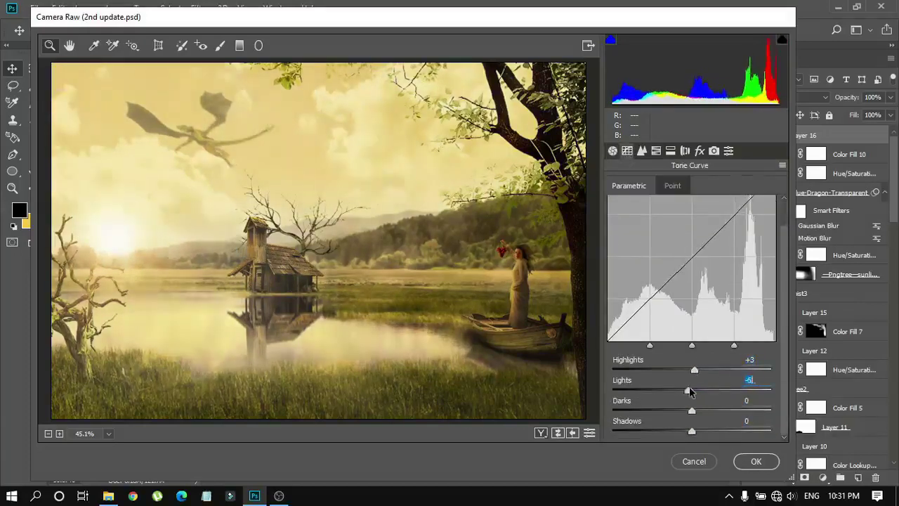
left_click_drag(692, 431, 685, 433)
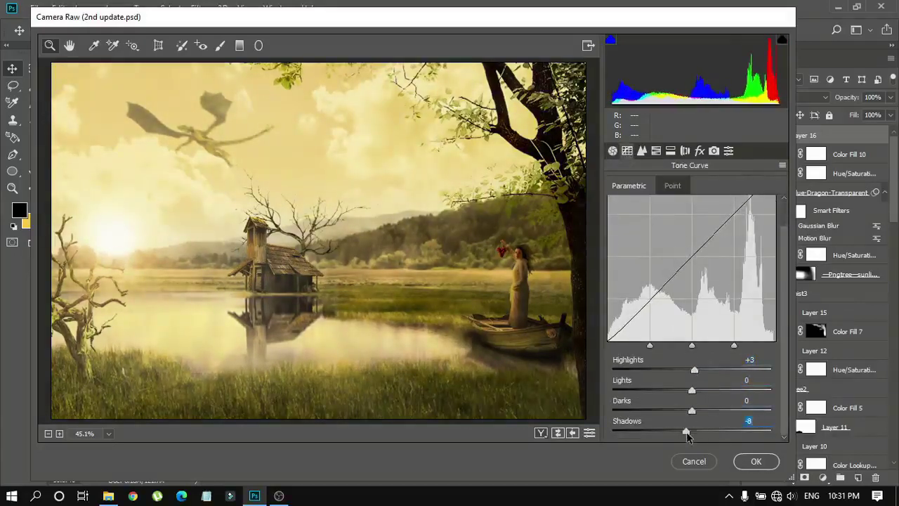
left_click(756, 460)
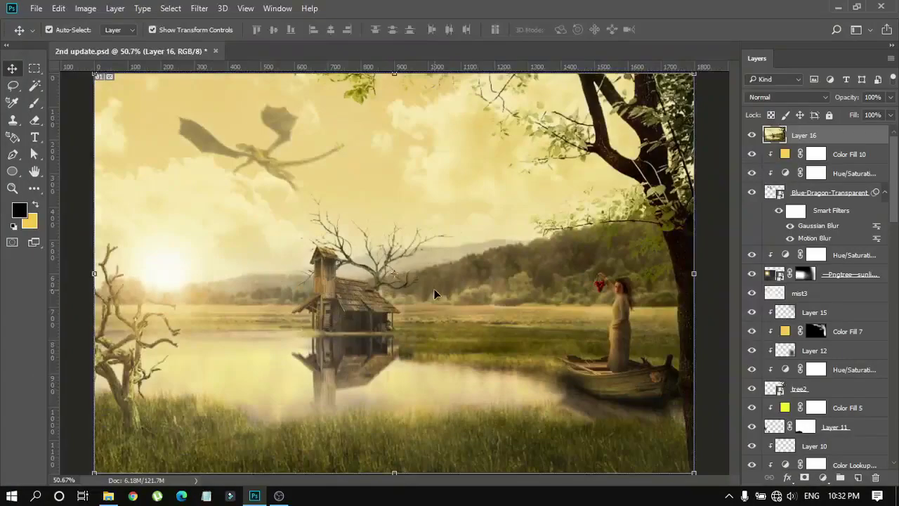
Step: Give the bare tree behind the cabin a light Gaussian Blur of radius 0.9, discarding a plain blur
scroll(838, 236, "down", 5)
scroll(838, 236, "down", 5)
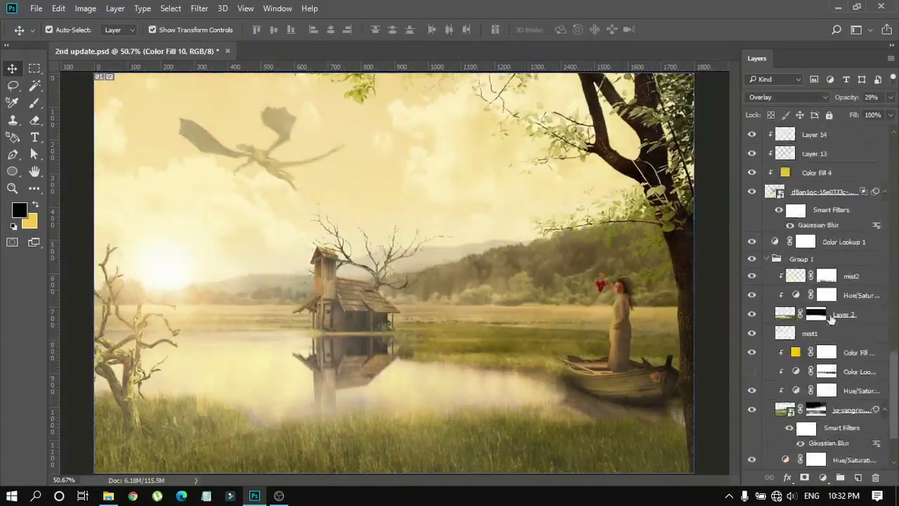
scroll(838, 236, "down", 3)
left_click(821, 344)
left_click(198, 8)
left_click(406, 168)
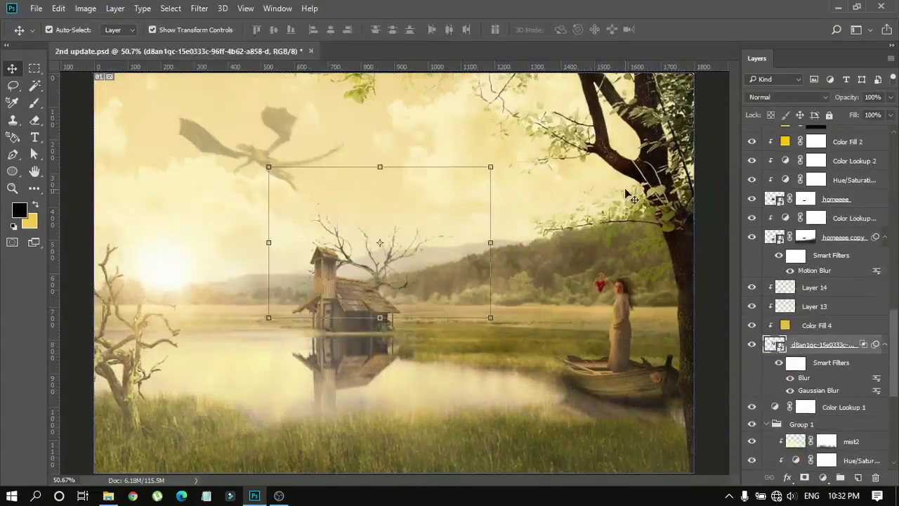
key("ctrl+z")
key("ctrl+alt+f")
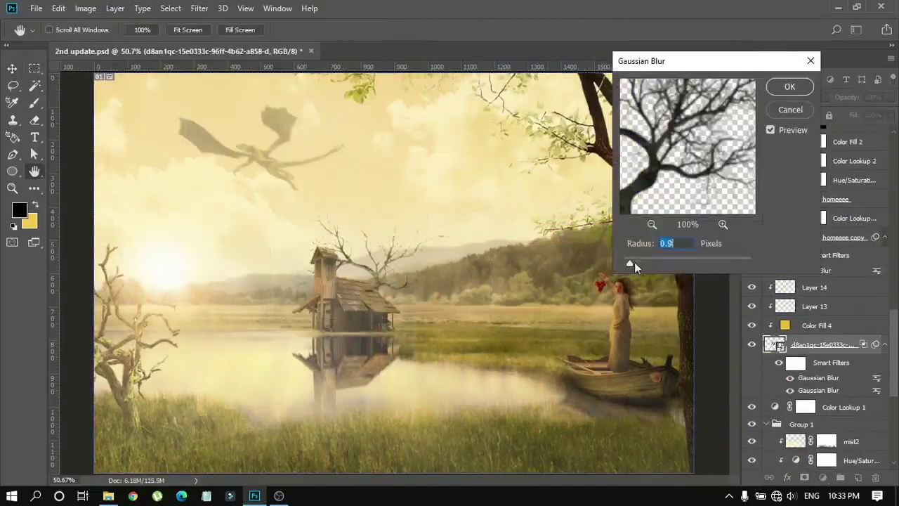
key("Return")
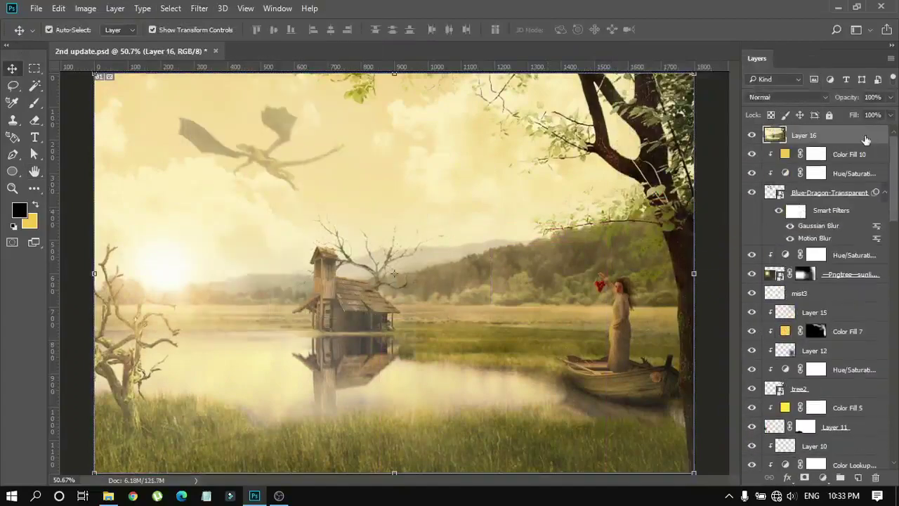
Step: Reopen Camera Raw on Layer 16 with exposure -0.15 and contrast +8
left_click(199, 8)
left_click(232, 87)
left_click_drag(693, 280, 691, 280)
mouse_move(691, 299)
left_mouse_down()
mouse_move(702, 304)
mouse_move(694, 336)
left_mouse_up()
Step: Zero the whites, set clarity +22, and lower tone-curve highlights to -26 and lights to -23
scroll(691, 337, "down", 1)
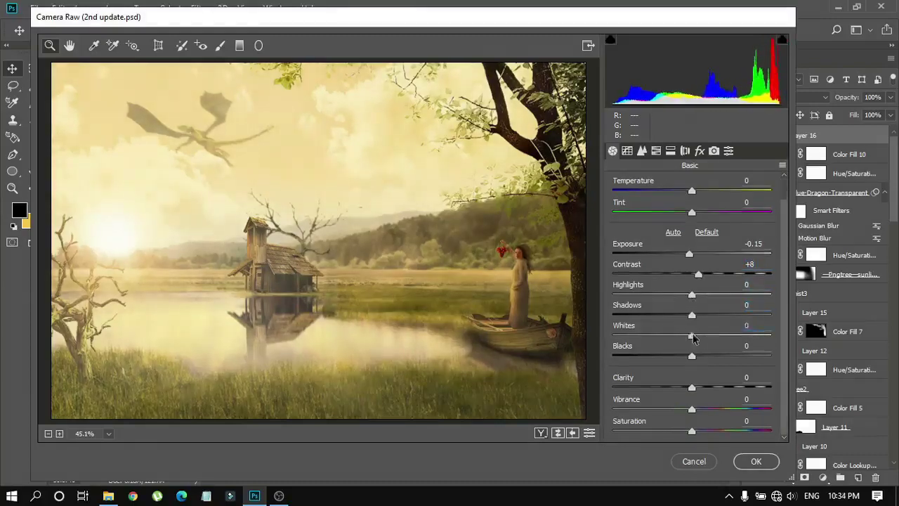
double_click(696, 335)
mouse_move(692, 387)
left_mouse_down()
mouse_move(715, 387)
mouse_move(672, 369)
left_mouse_up()
left_click(641, 150)
left_click(692, 390)
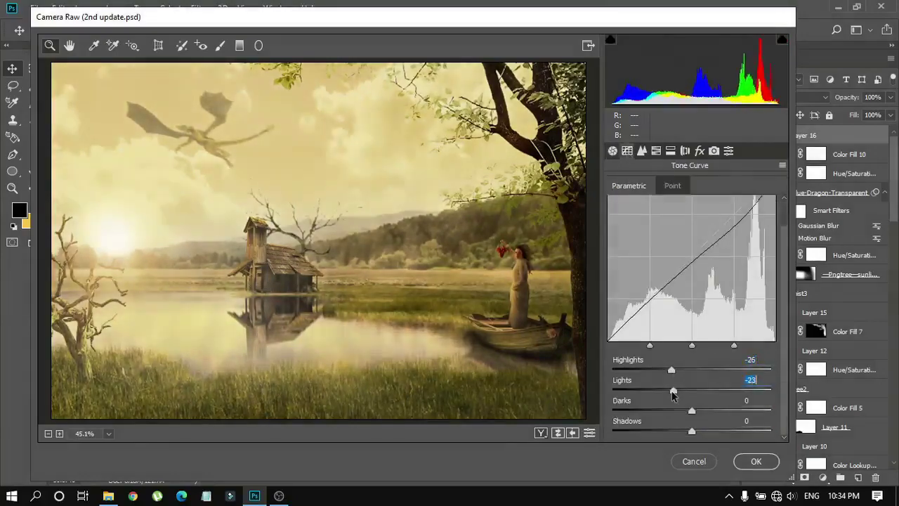